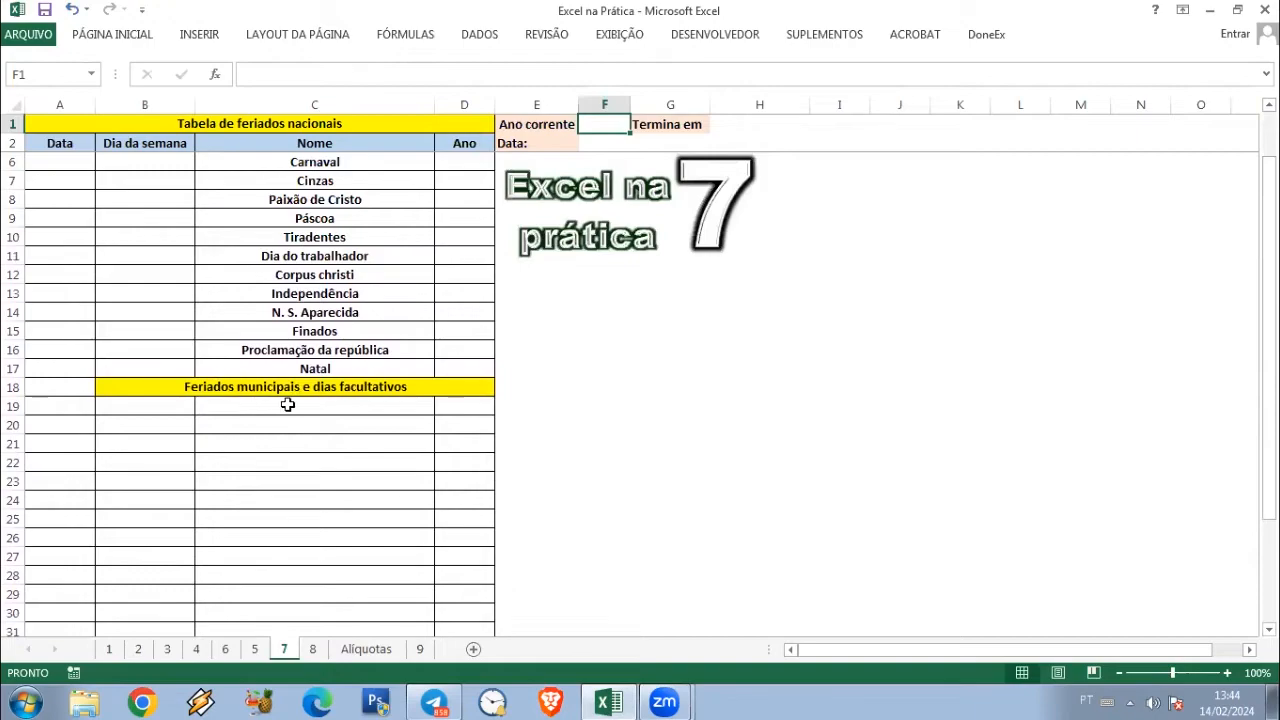
Enter the date 1/1 for the Confraternização universal holiday in cell A3
{"action": "scroll", "coordinate": [288, 422], "scroll_direction": "up", "scroll_amount": 2}
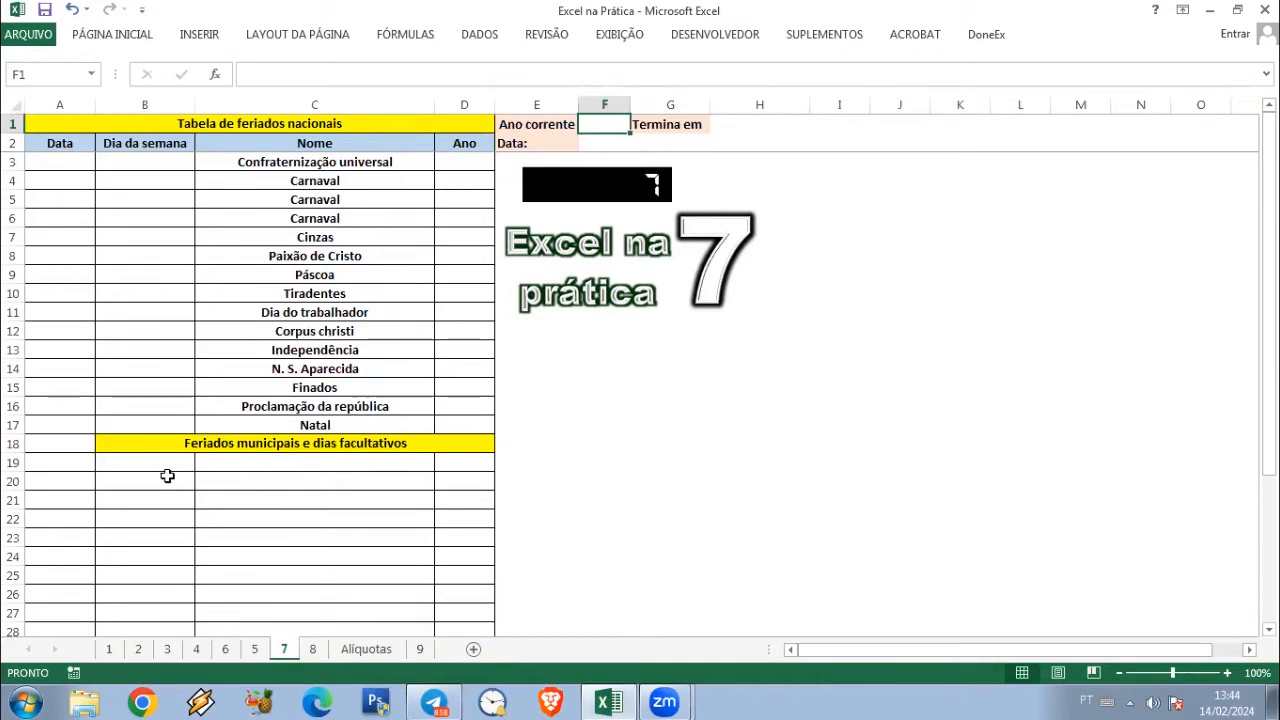
{"action": "scroll", "coordinate": [186, 531], "scroll_direction": "down", "scroll_amount": 5}
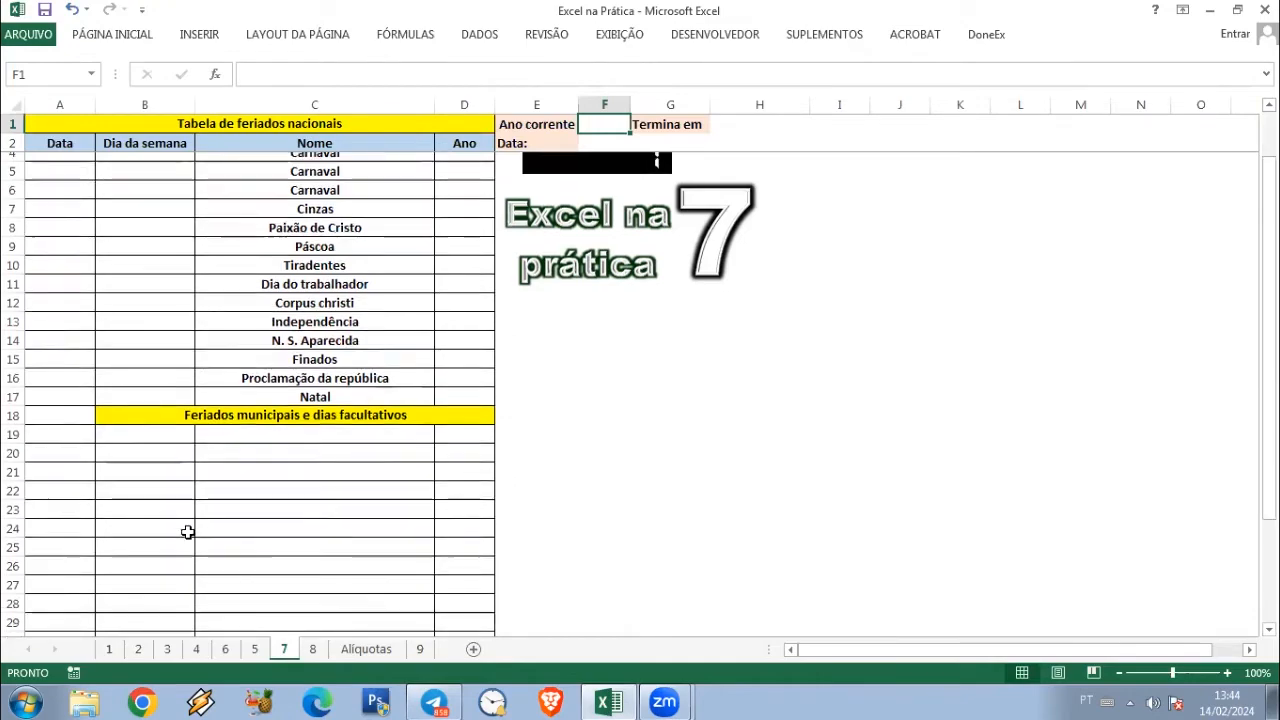
{"action": "scroll", "coordinate": [372, 366], "scroll_direction": "up", "scroll_amount": 5}
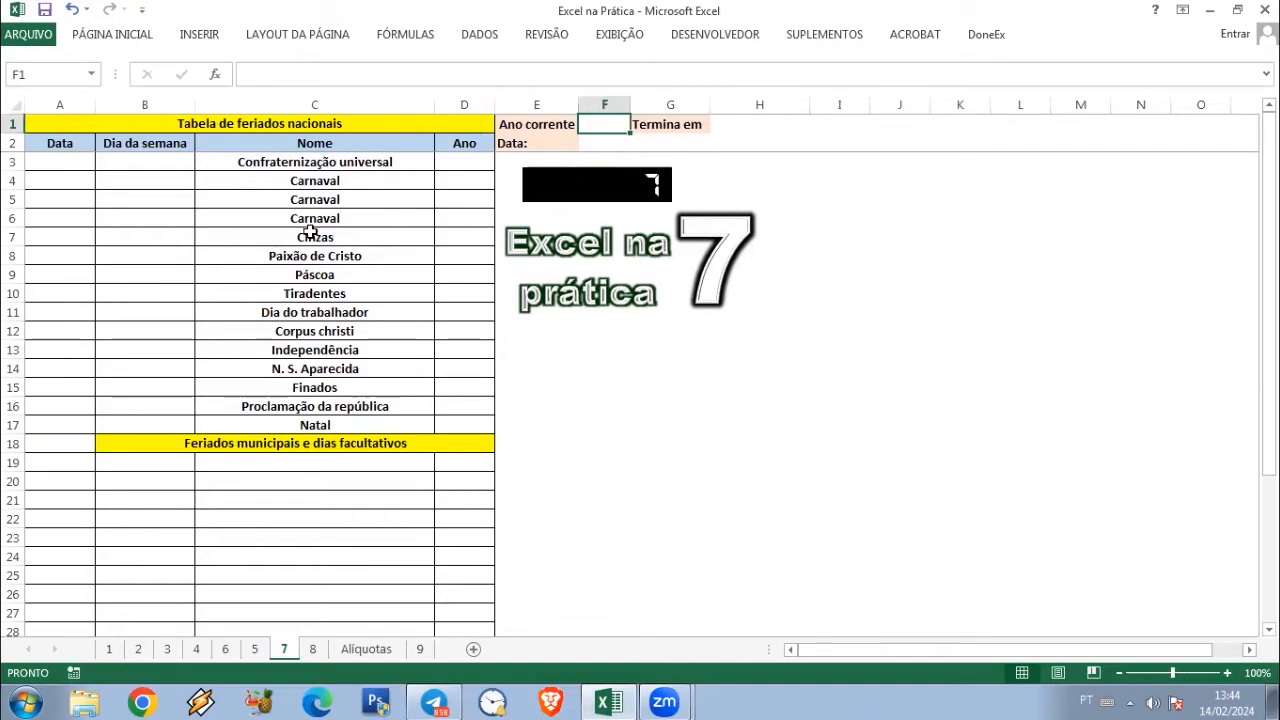
{"action": "left_click", "coordinate": [48, 162]}
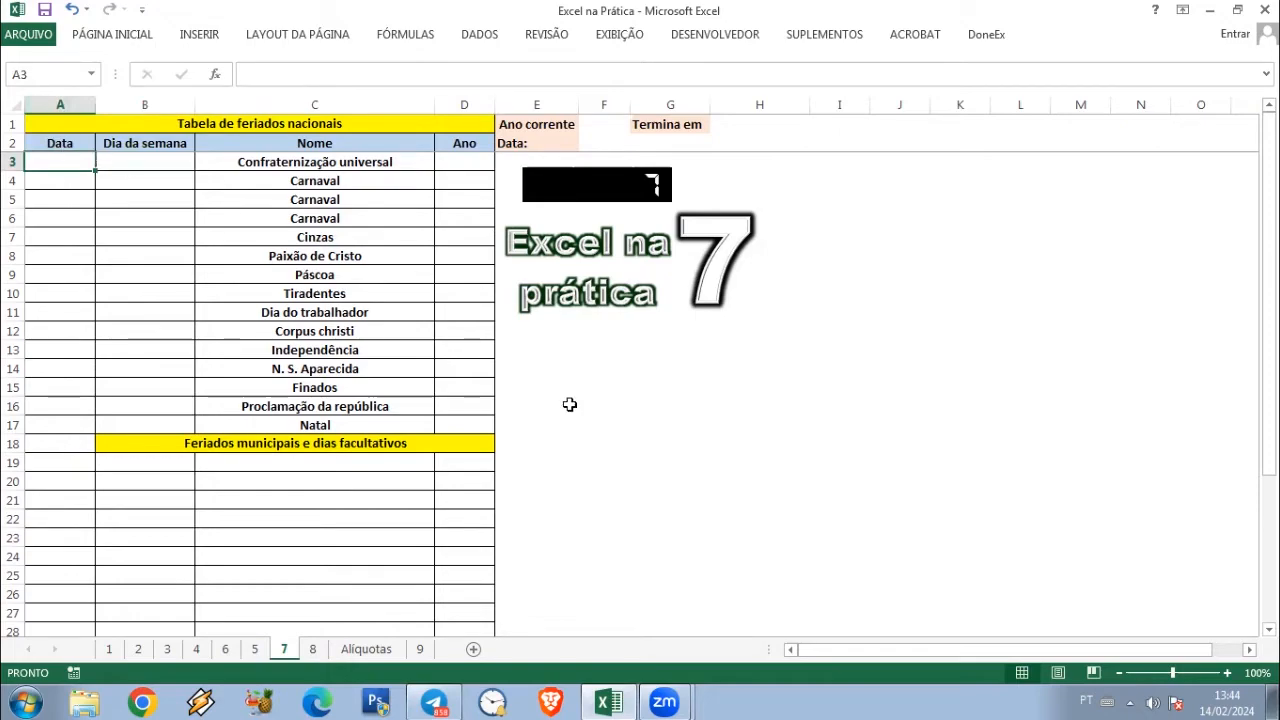
{"action": "type", "text": "="}
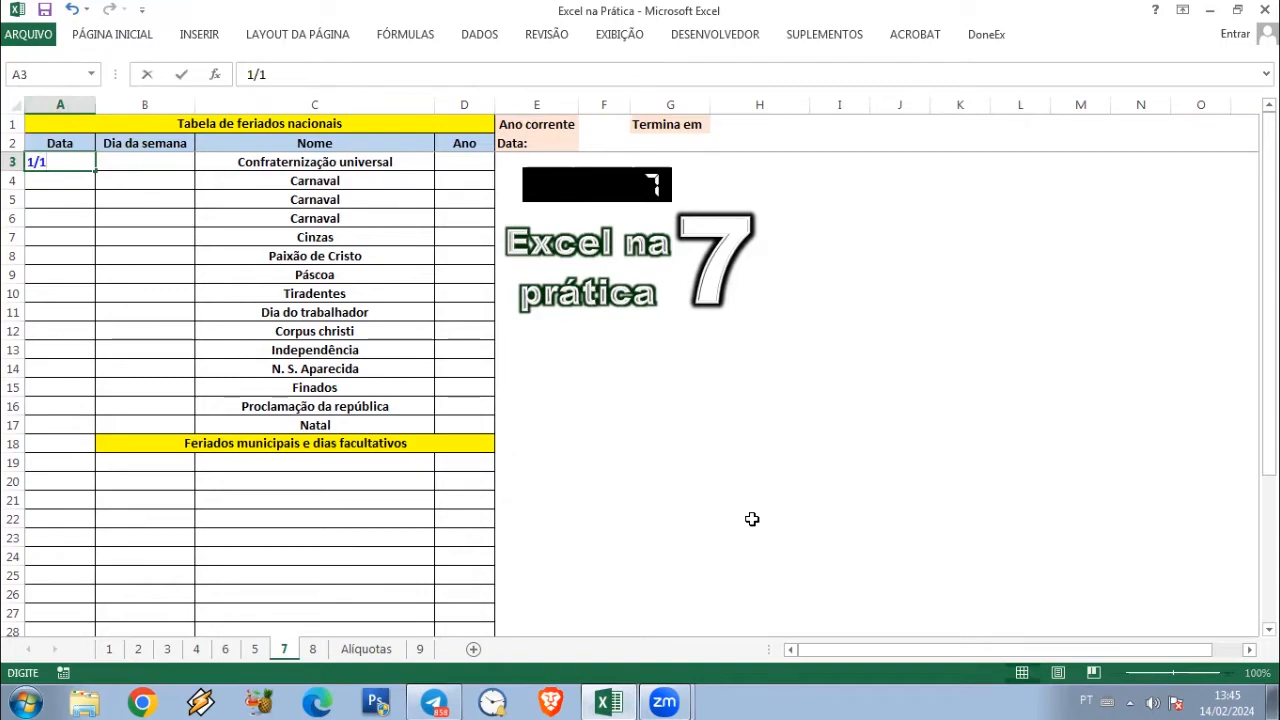
{"action": "key", "text": "Return"}
{"action": "key", "text": "Up"}
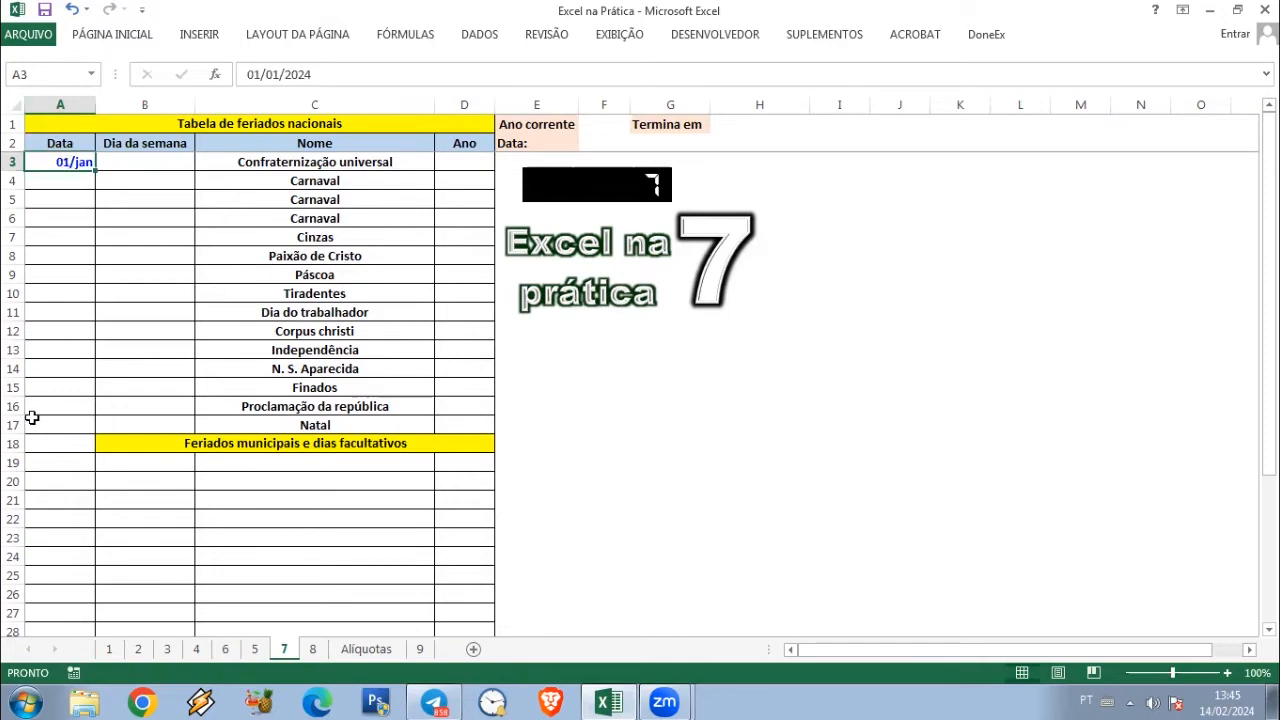
Format the Data column cells A3 to A37 as dates of the *14/03/2012 type
{"action": "scroll", "coordinate": [50, 464], "scroll_direction": "down", "scroll_amount": 2}
{"action": "scroll", "coordinate": [50, 464], "scroll_direction": "down", "scroll_amount": 4}
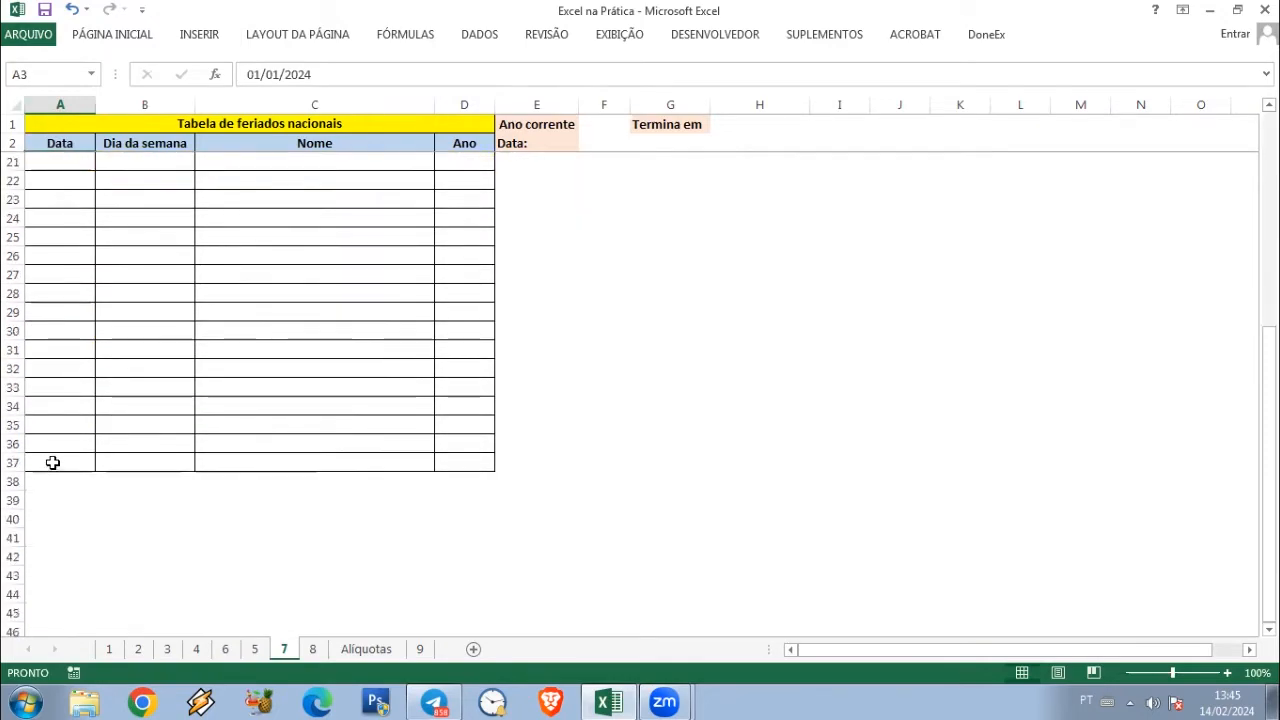
{"action": "left_click", "coordinate": [55, 464], "text": "shift"}
{"action": "scroll", "coordinate": [55, 464], "scroll_direction": "up", "scroll_amount": 6}
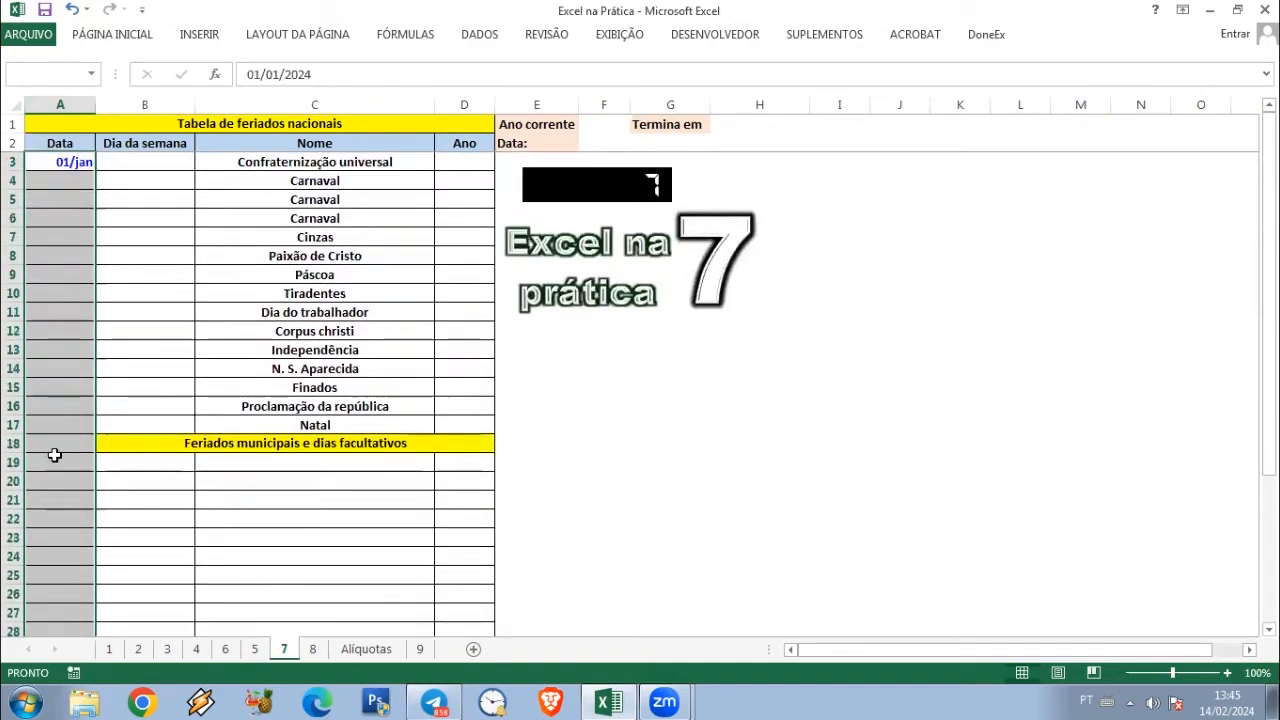
{"action": "left_click", "coordinate": [120, 36]}
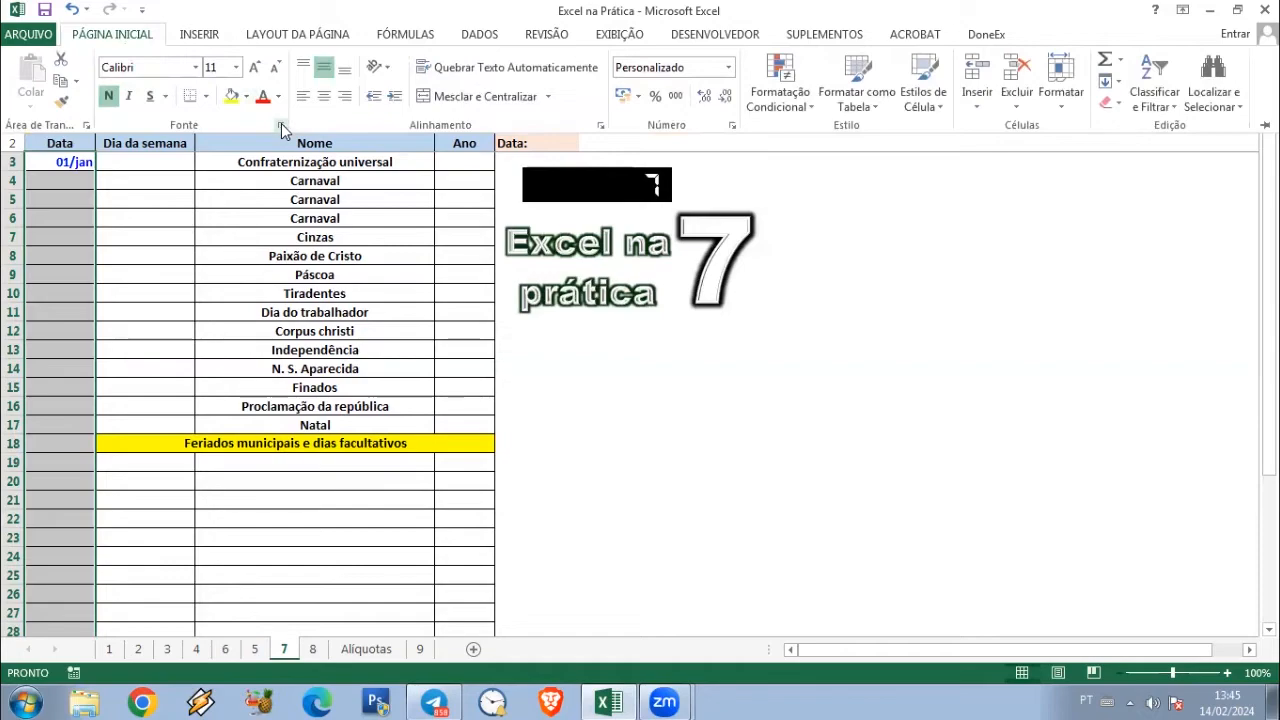
{"action": "left_click", "coordinate": [281, 123]}
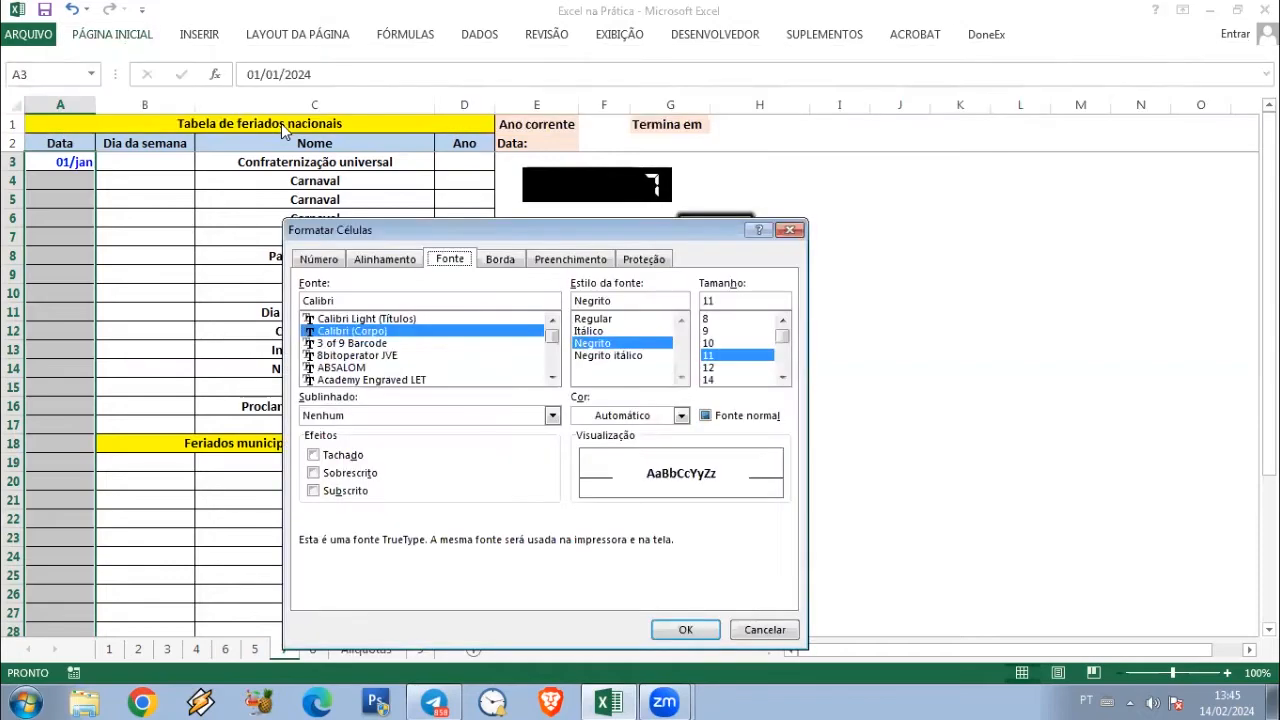
{"action": "left_click", "coordinate": [320, 260]}
{"action": "left_click", "coordinate": [328, 349]}
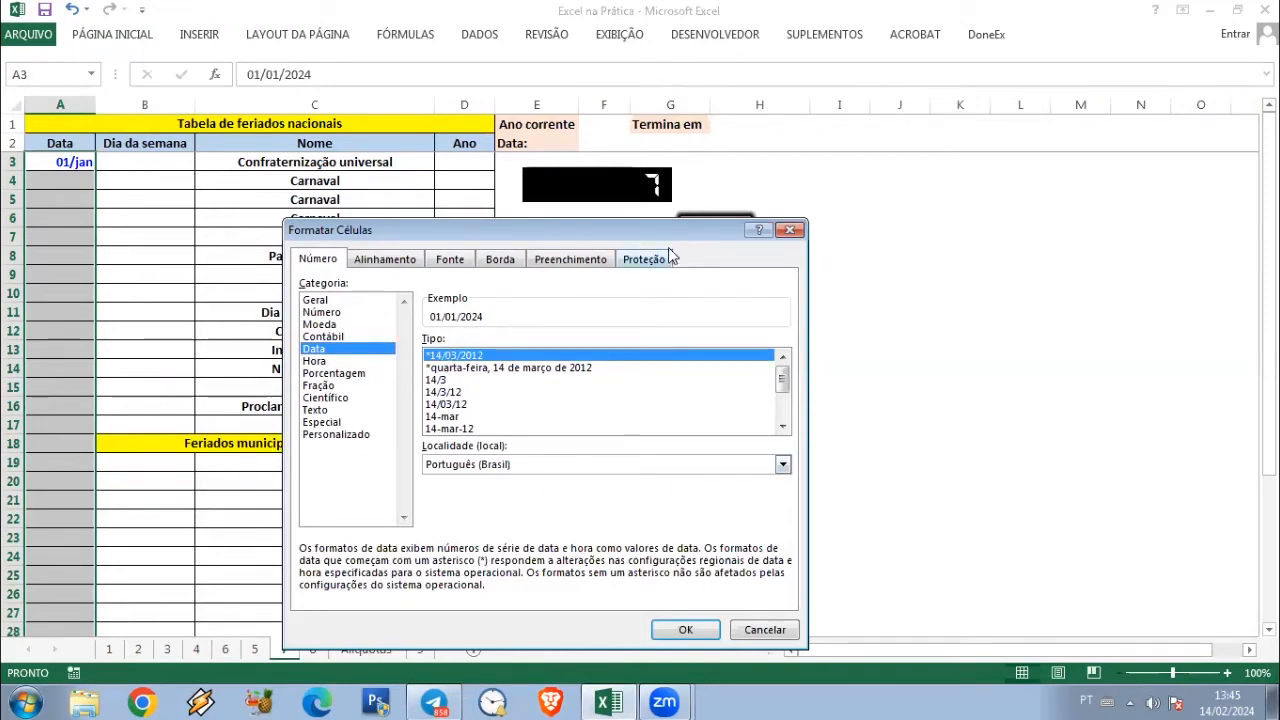
{"action": "left_click_drag", "start_coordinate": [668, 229], "coordinate": [681, 163]}
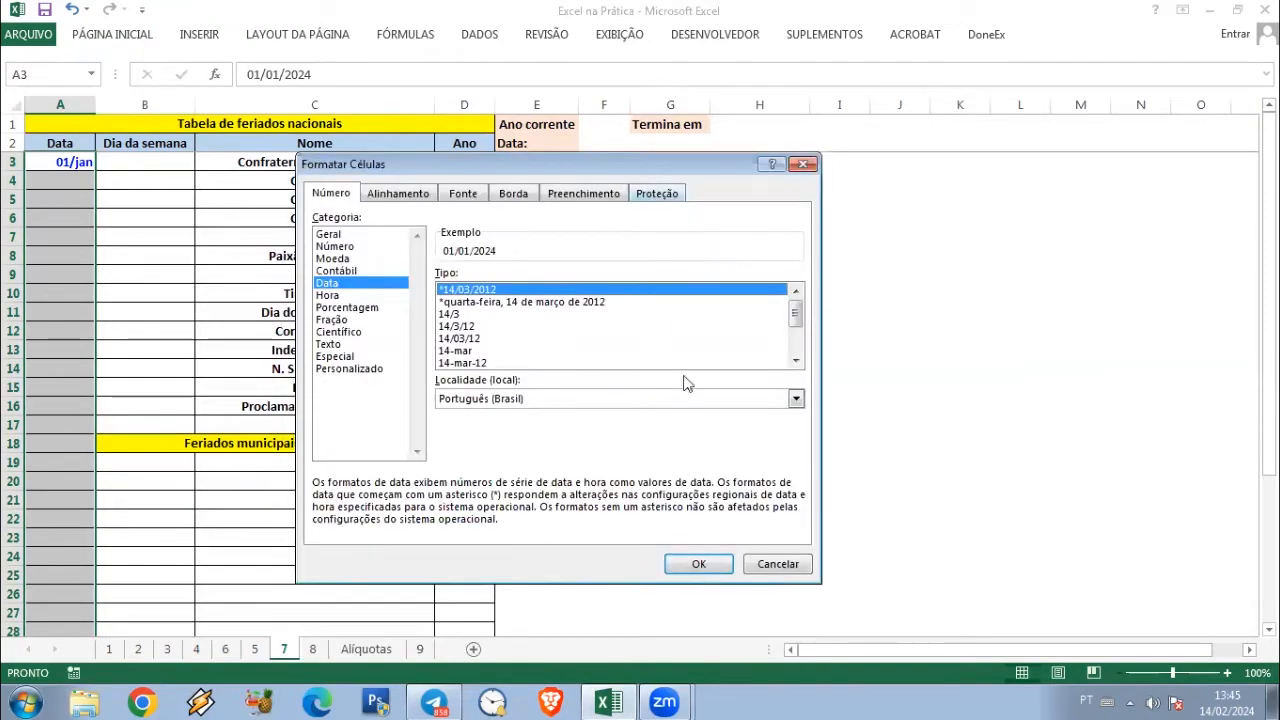
{"action": "left_click", "coordinate": [699, 564]}
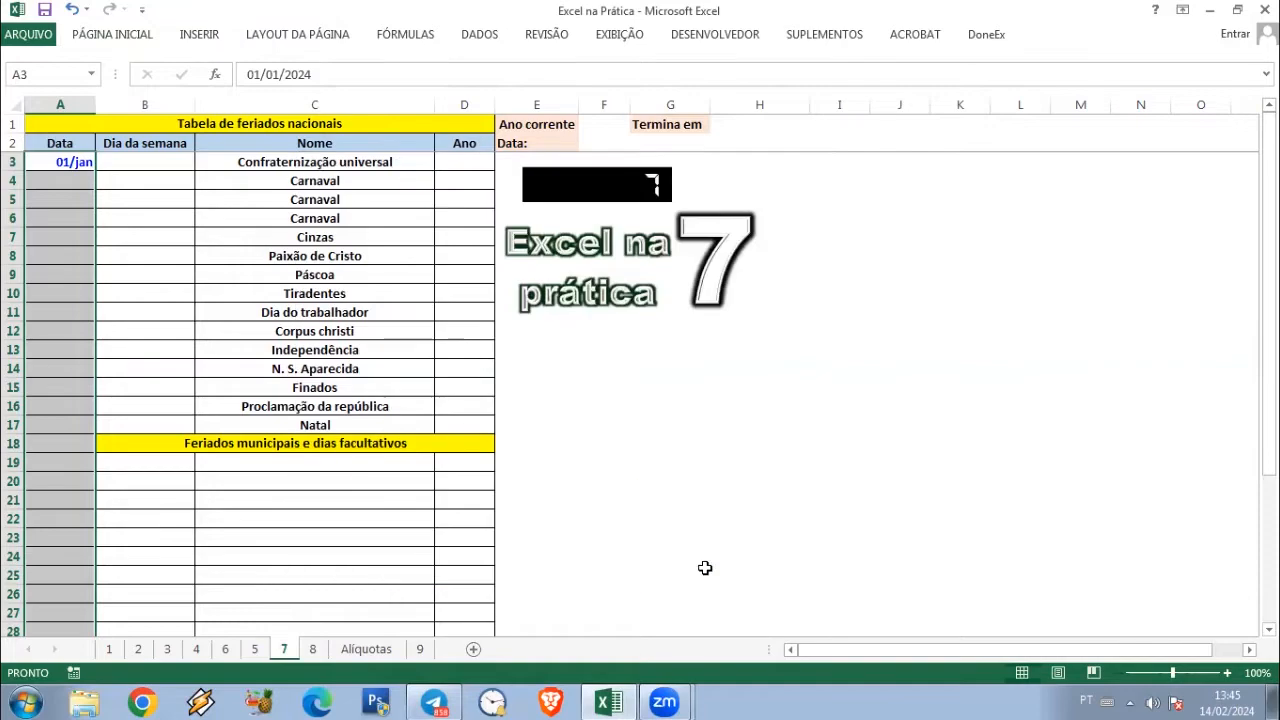
{"action": "left_click", "coordinate": [75, 162]}
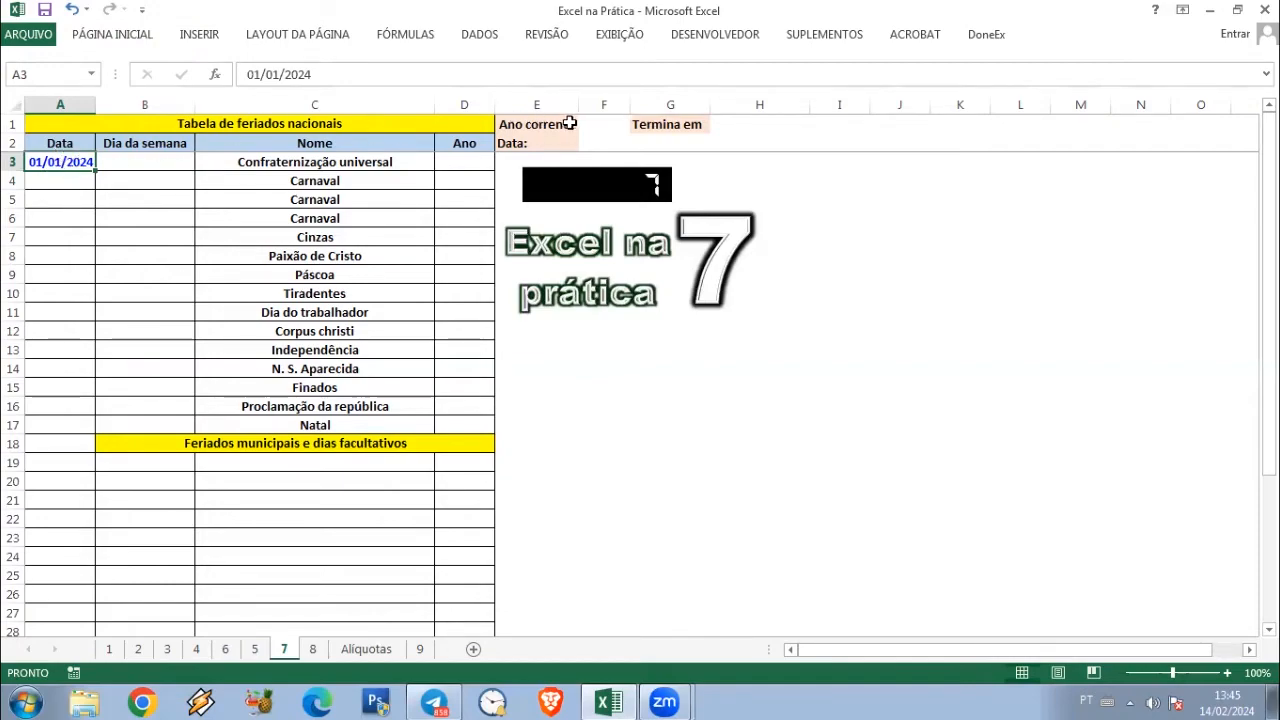
Enter the formula =SE(A3="";"";A3) in cell F1, beside Ano corrente
{"action": "left_click", "coordinate": [603, 126]}
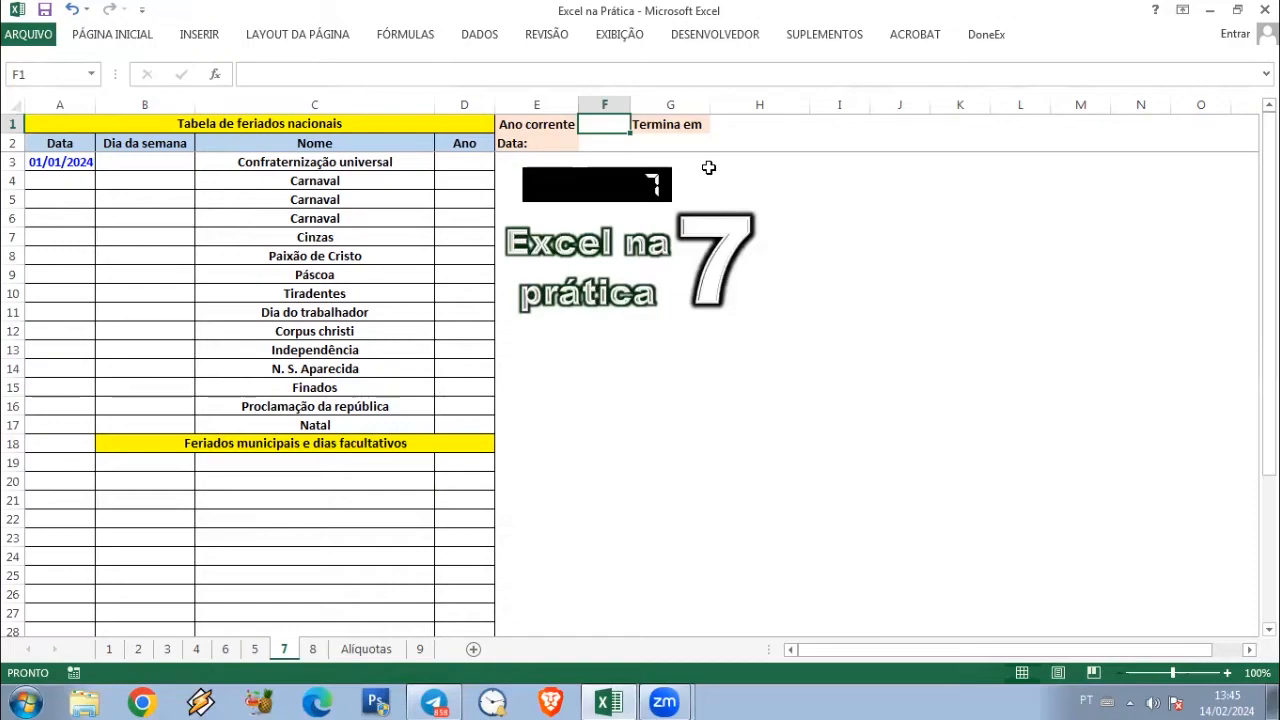
{"action": "type", "text": "=SE"}
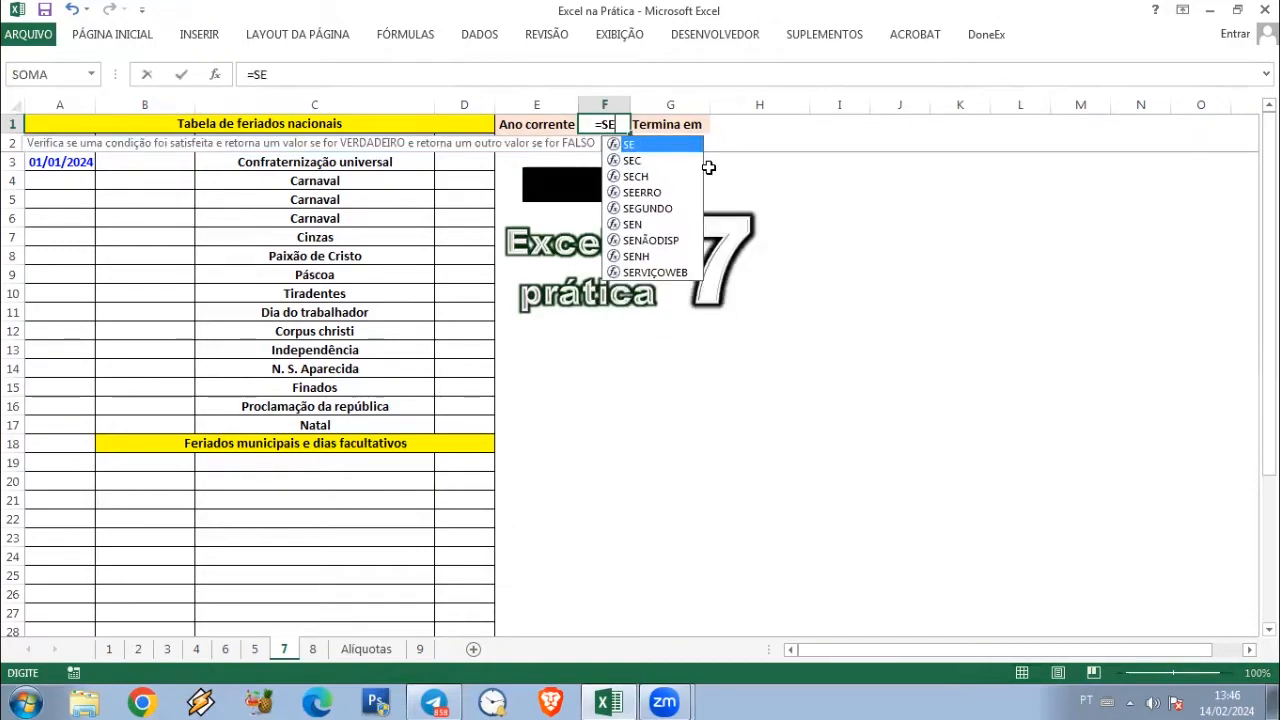
{"action": "type", "text": "("}
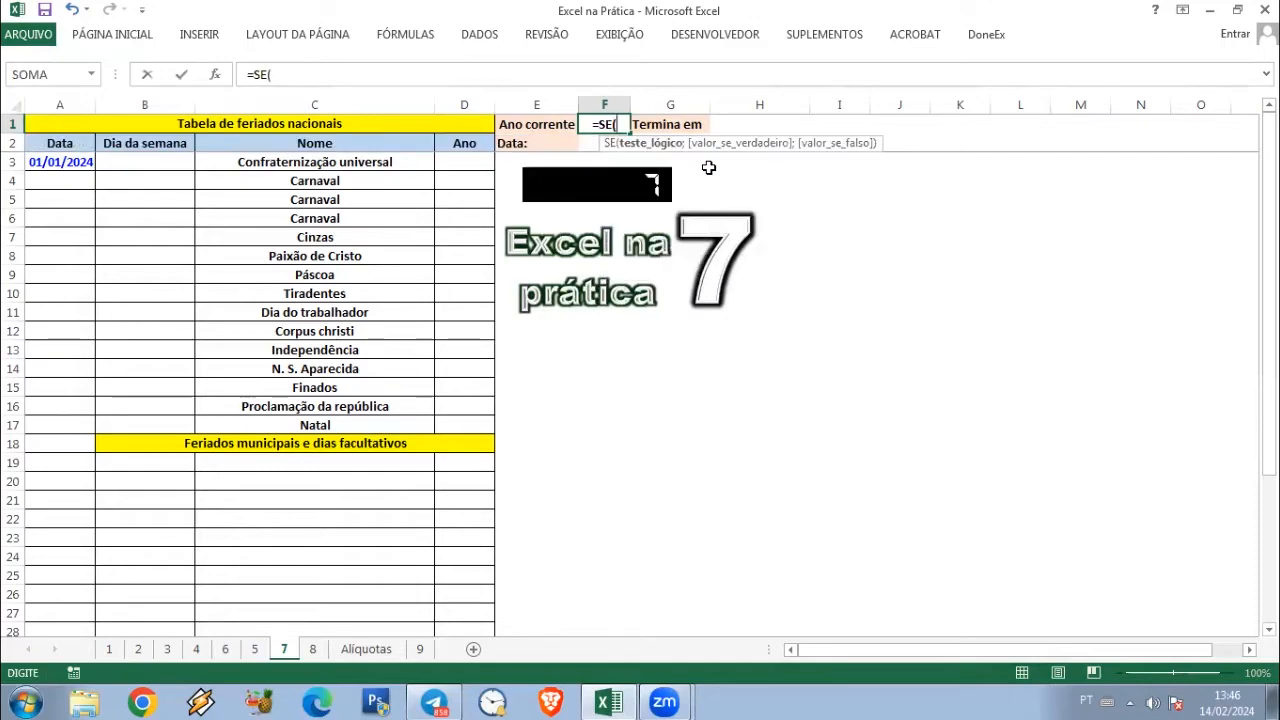
{"action": "left_click", "coordinate": [50, 161]}
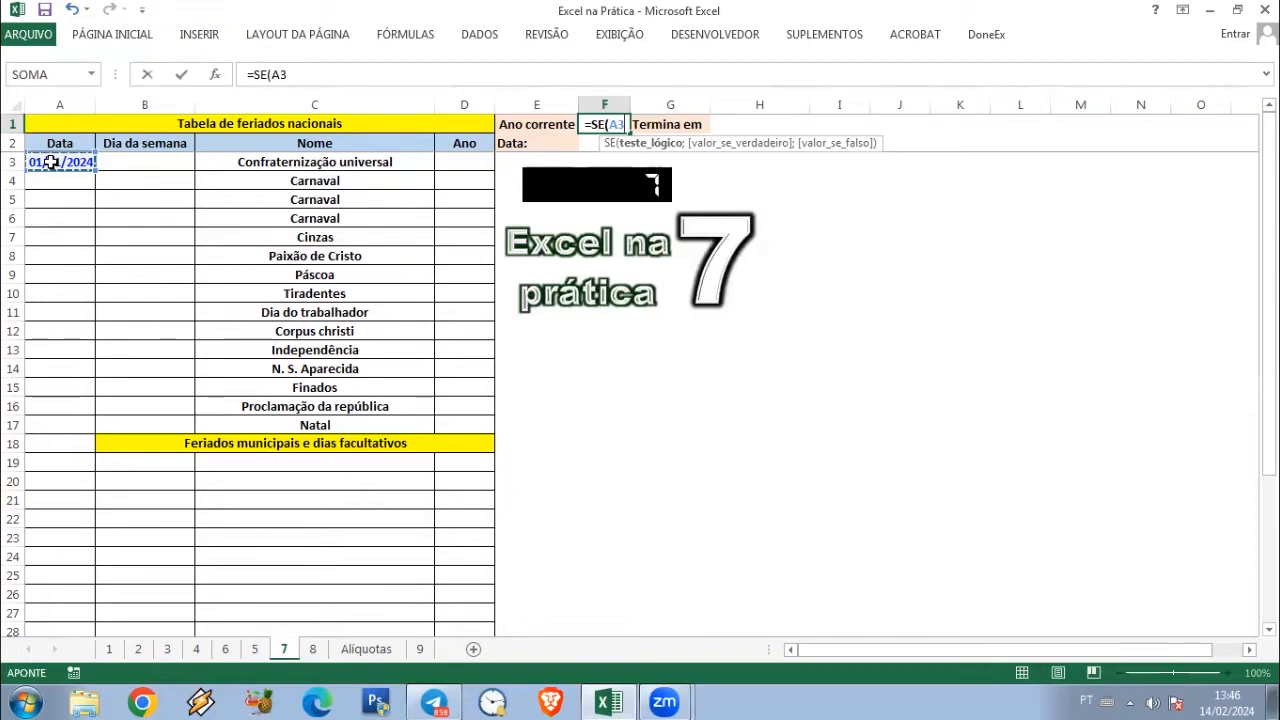
{"action": "type", "text": "="}
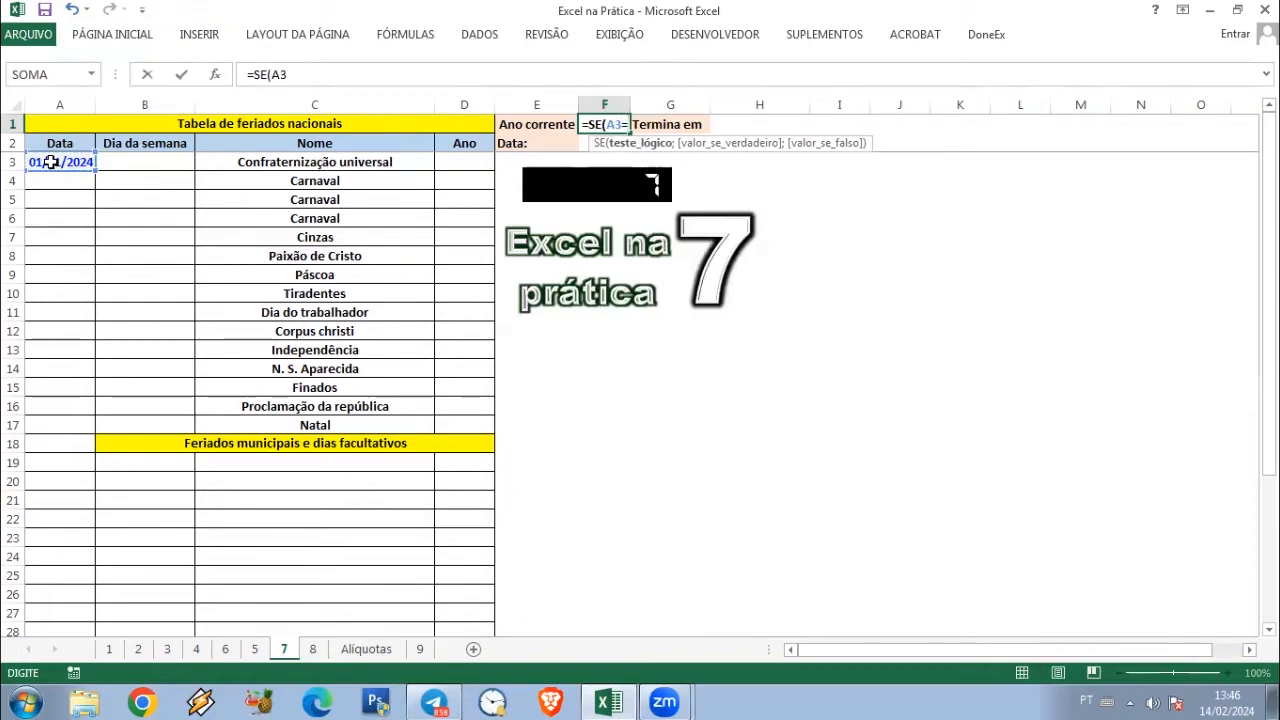
{"action": "type", "text": "\"\""}
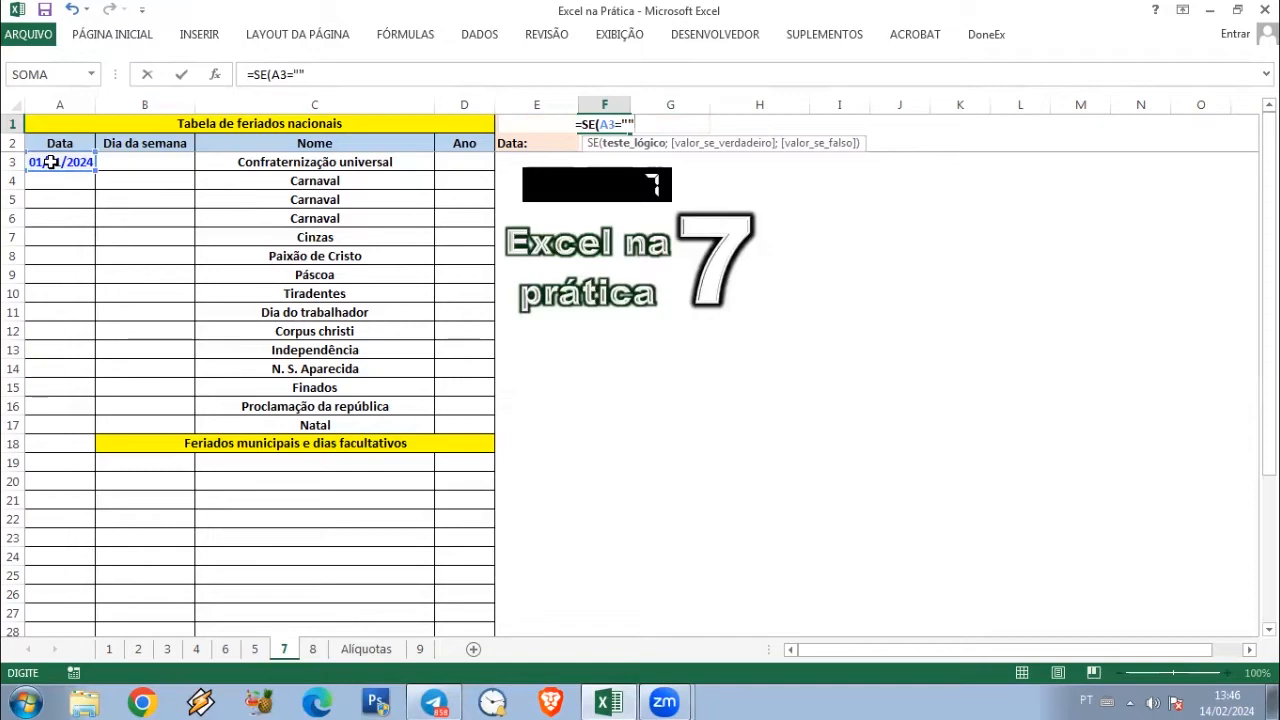
{"action": "type", "text": ";"}
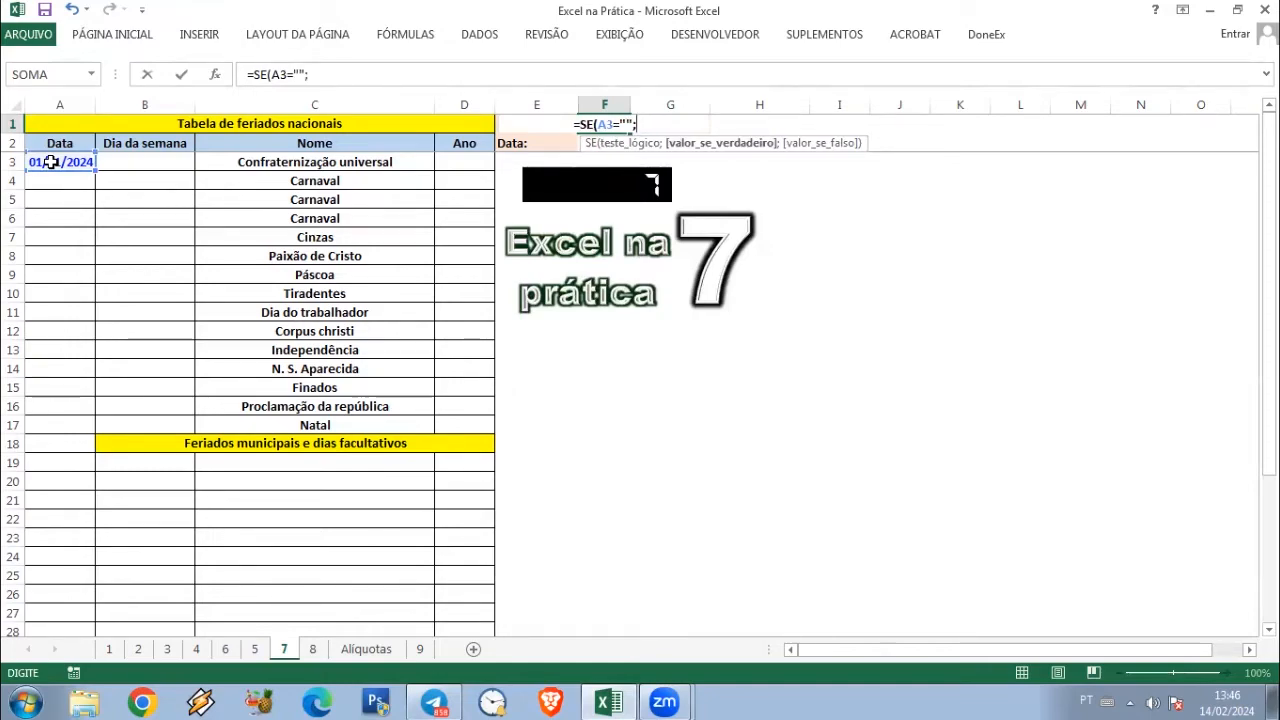
{"action": "type", "text": "\"\""}
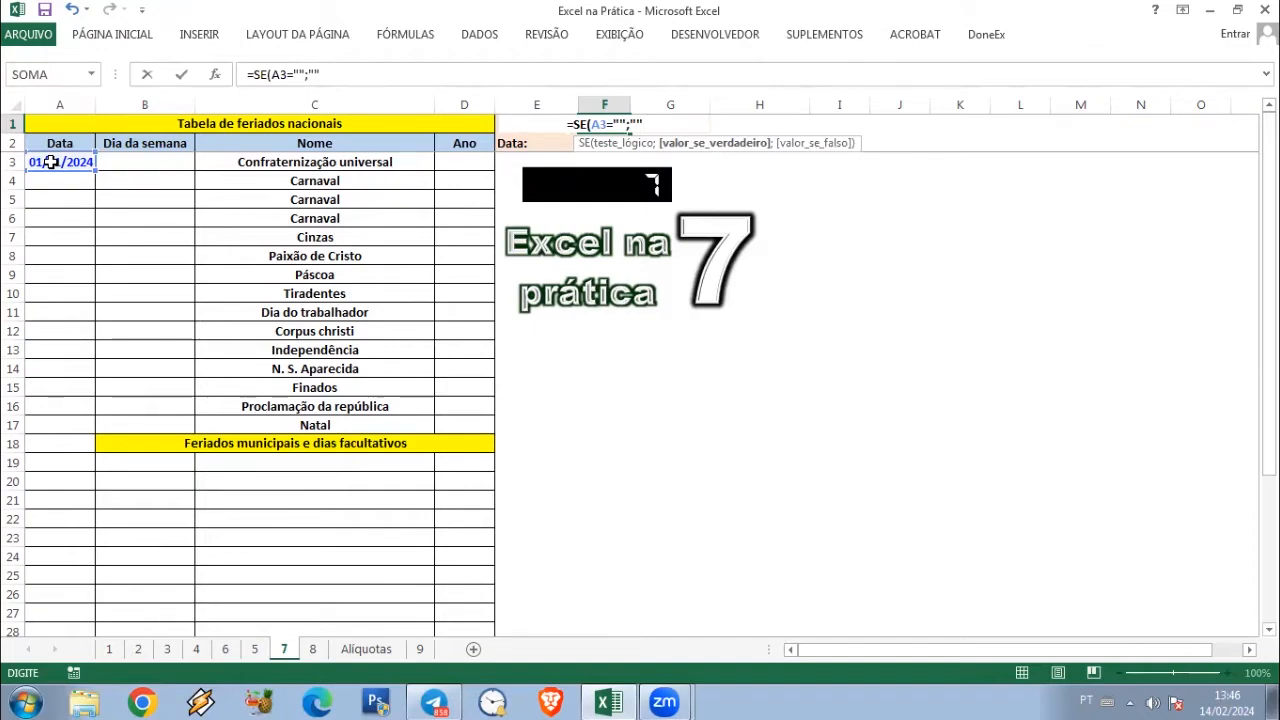
{"action": "type", "text": ";"}
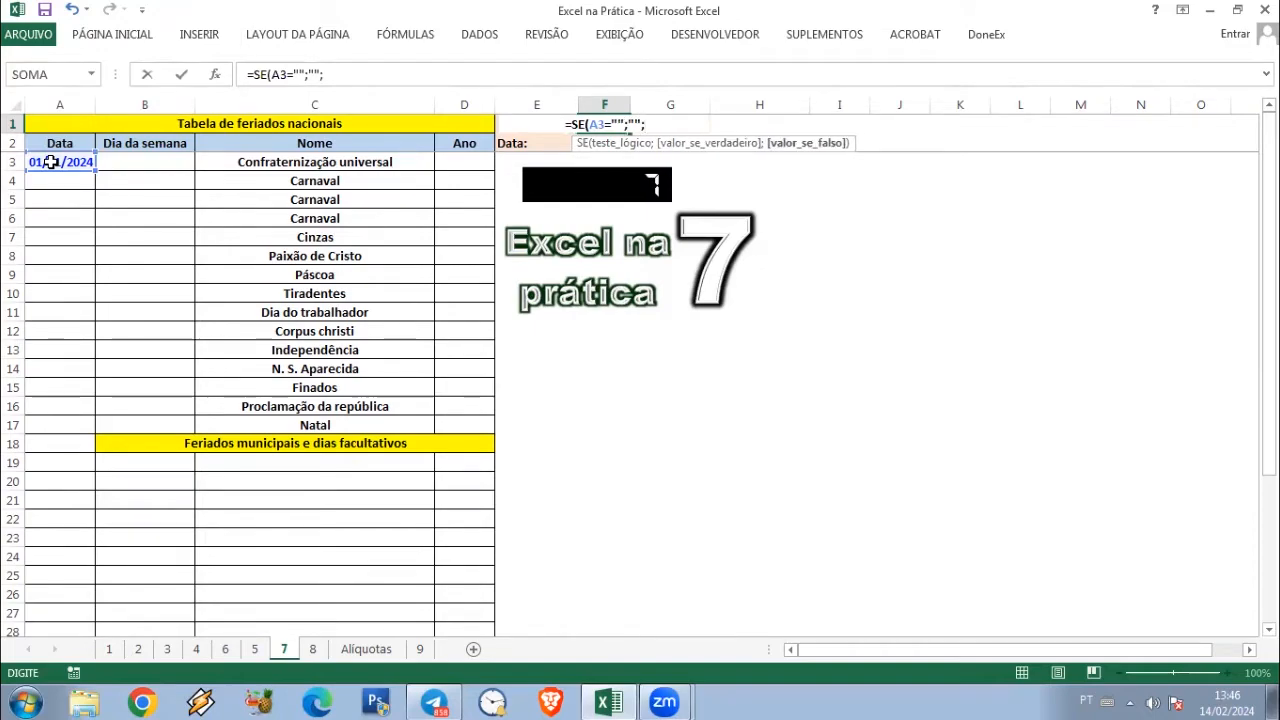
{"action": "type", "text": "A3"}
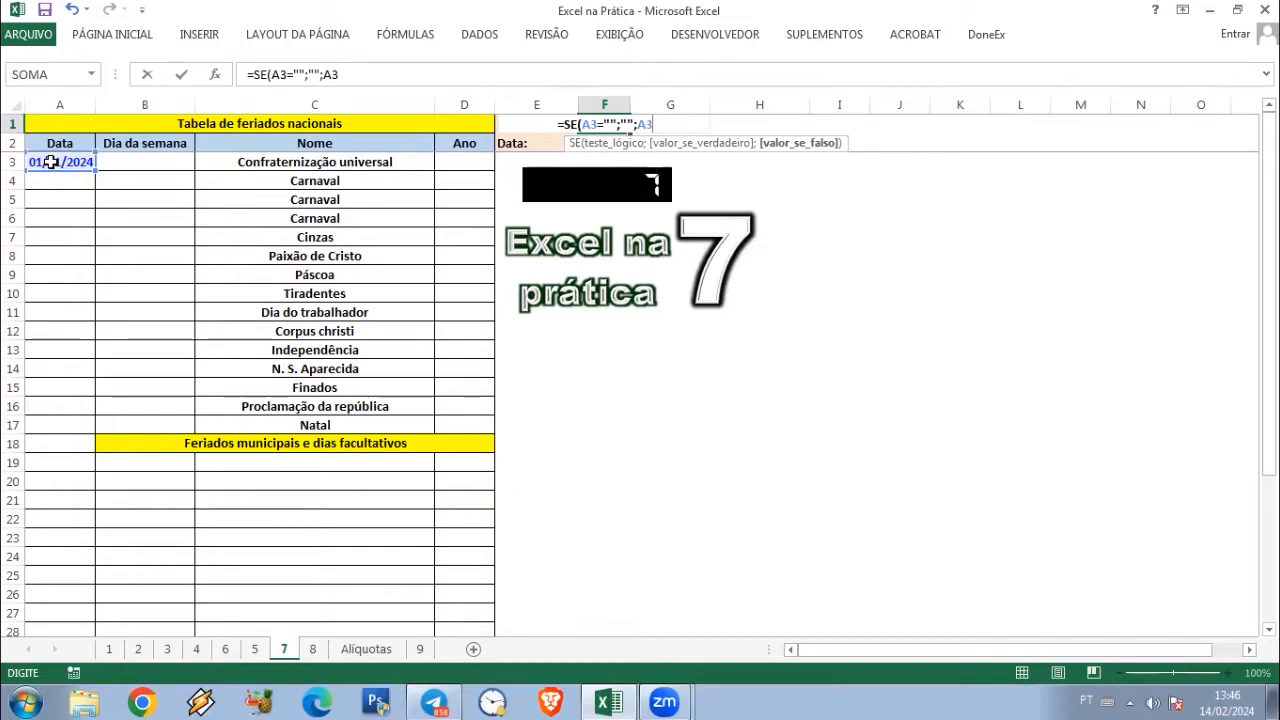
{"action": "type", "text": ")"}
{"action": "key", "text": "Return"}
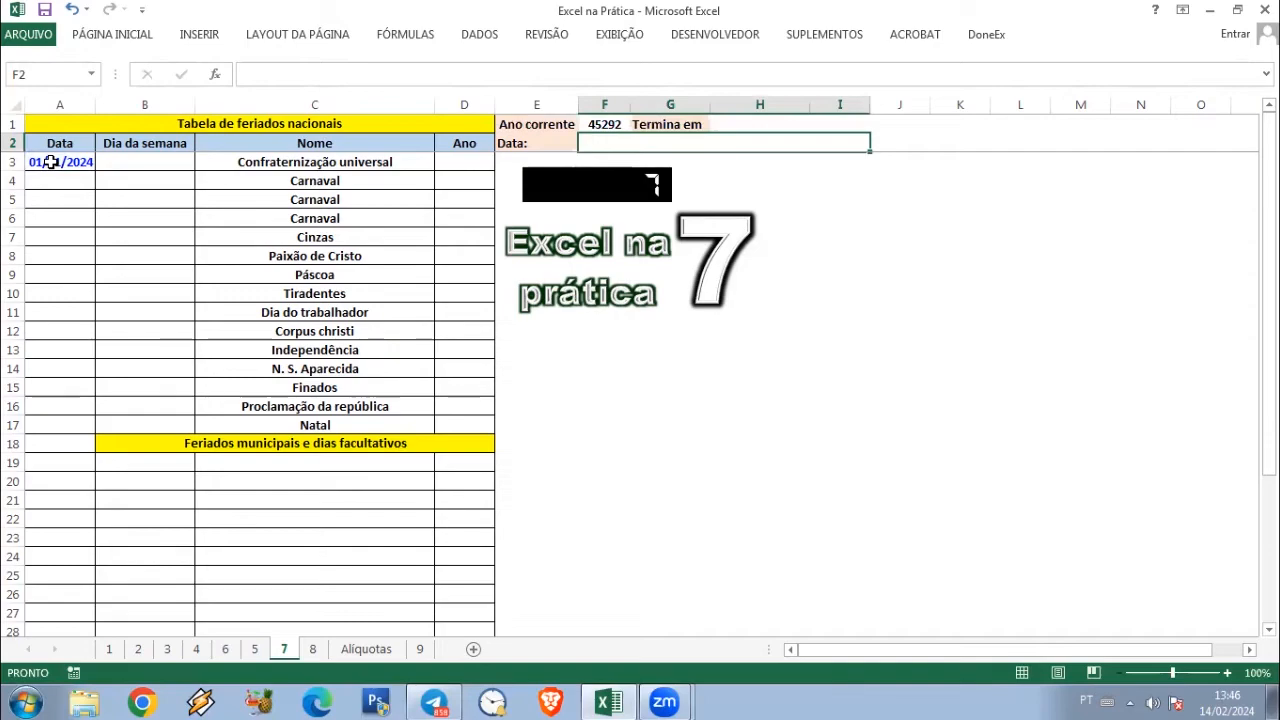
Apply the custom number format AAAA to the Ano corrente value in cell F1
{"action": "key", "text": "Up"}
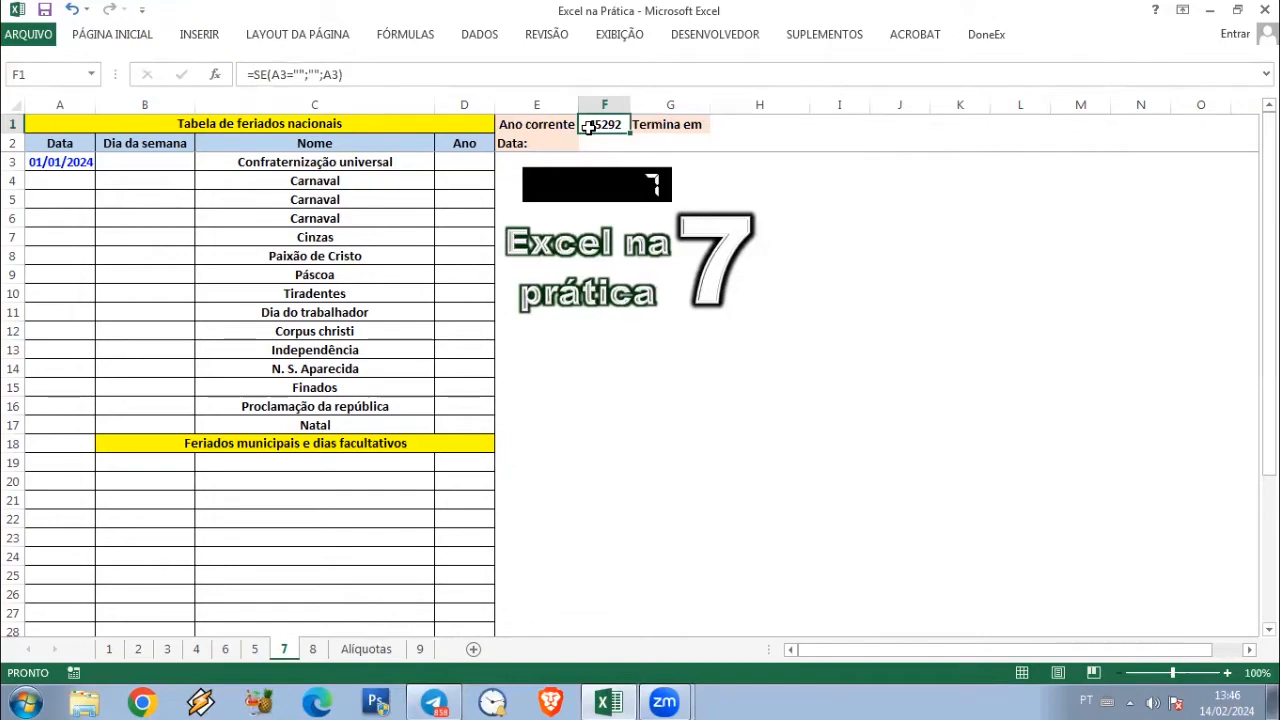
{"action": "left_click", "coordinate": [120, 34]}
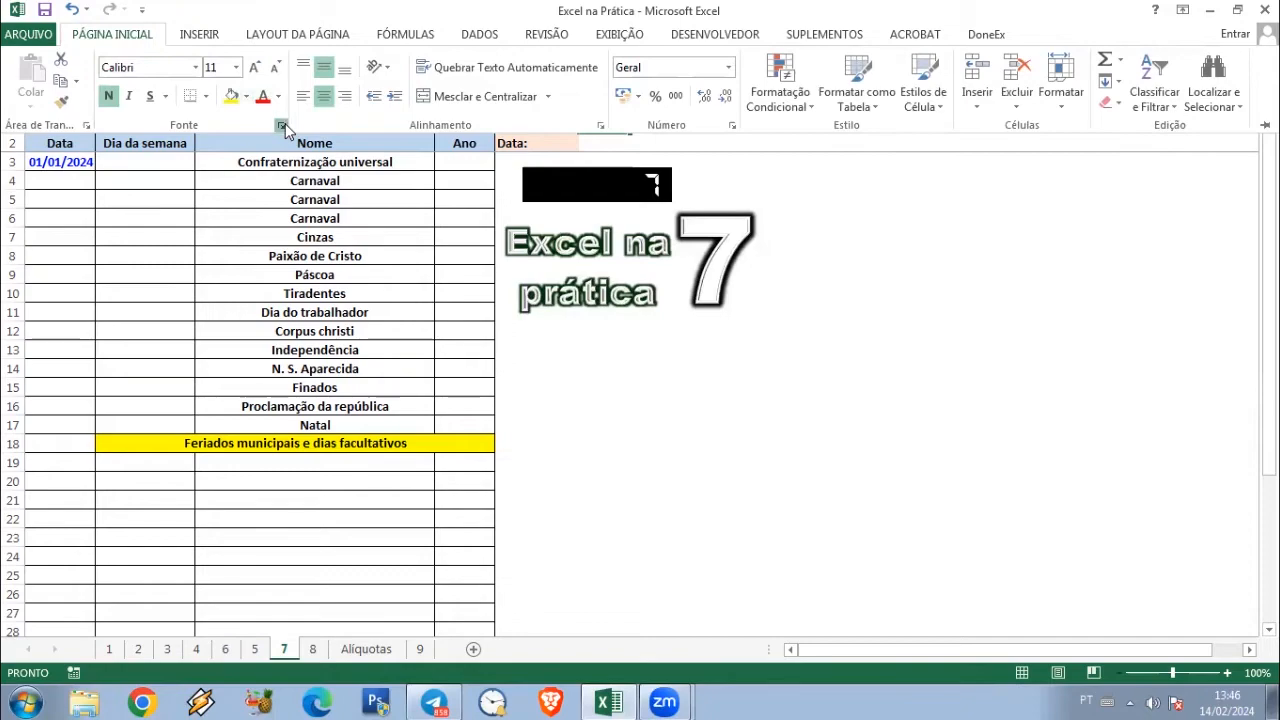
{"action": "left_click", "coordinate": [281, 125]}
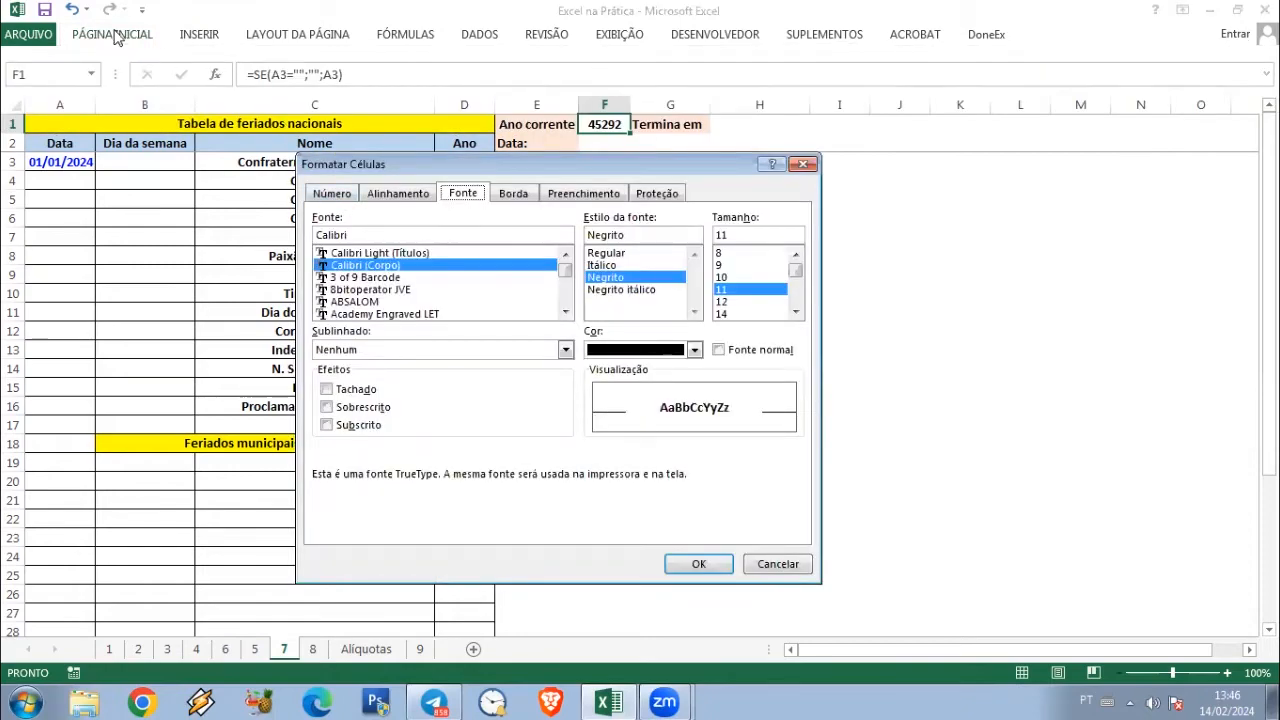
{"action": "left_click", "coordinate": [337, 197]}
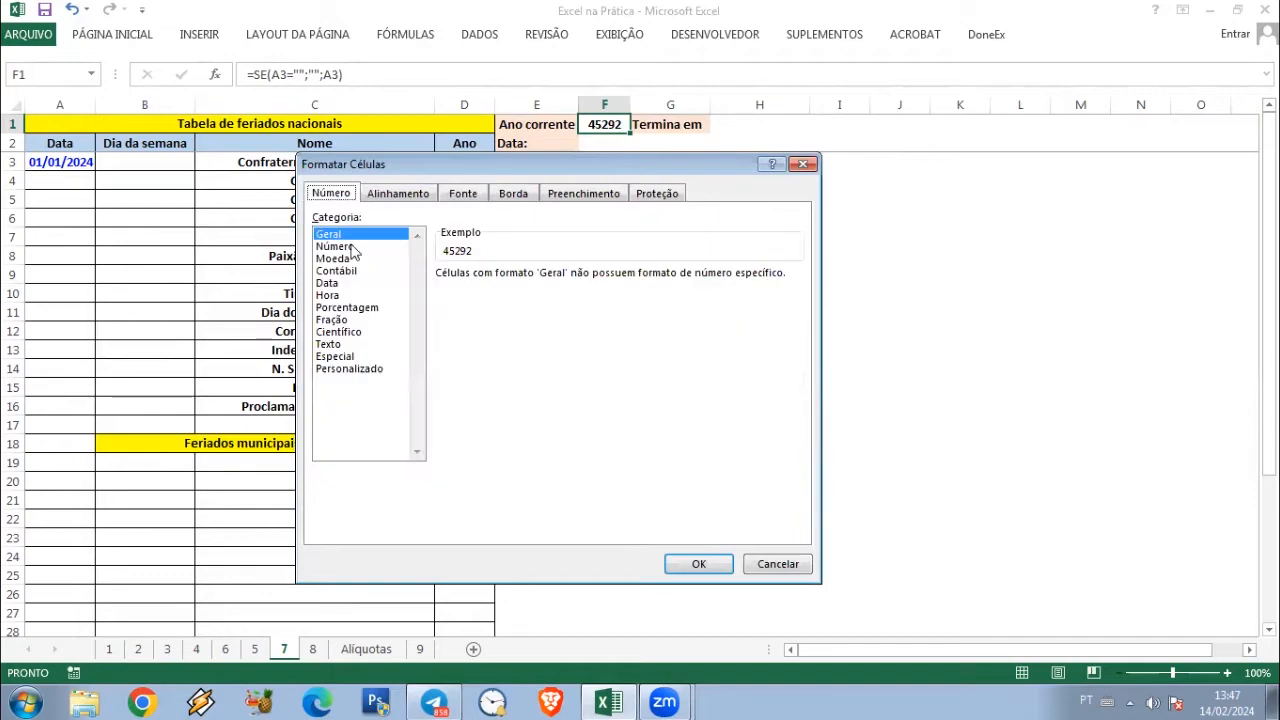
{"action": "left_click", "coordinate": [351, 370]}
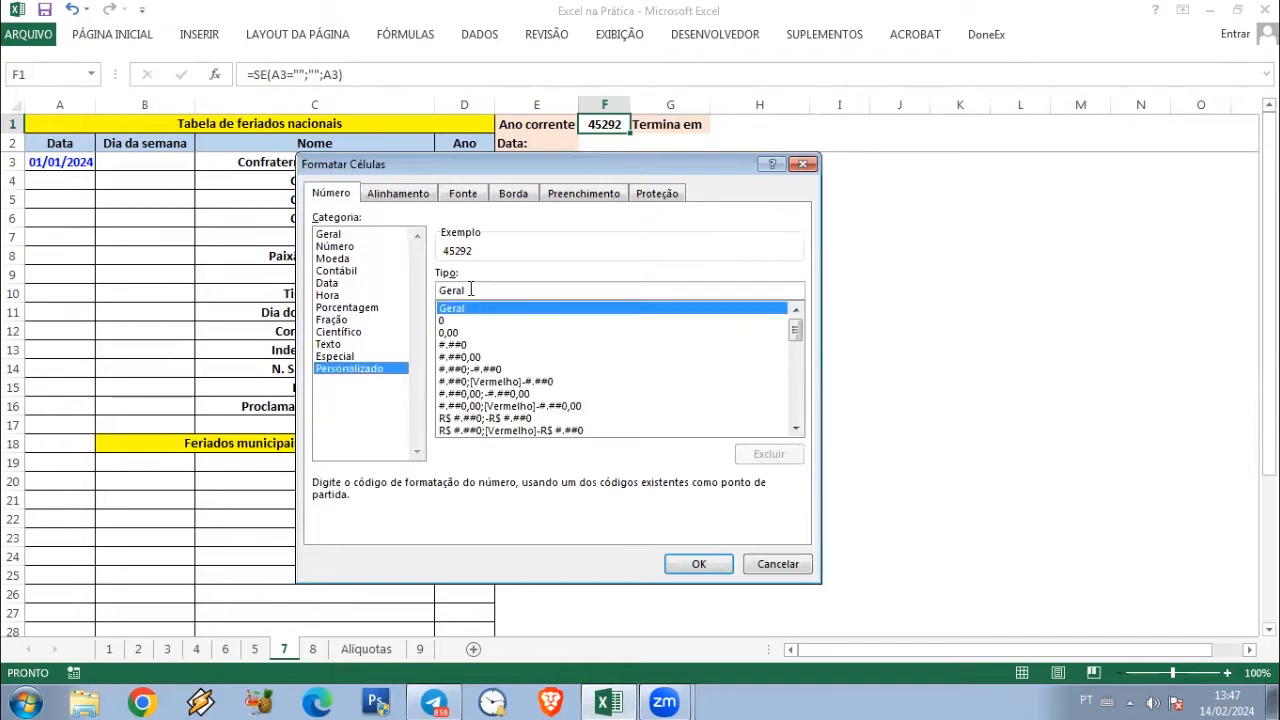
{"action": "left_click_drag", "start_coordinate": [470, 292], "coordinate": [394, 294]}
{"action": "type", "text": "AAAA"}
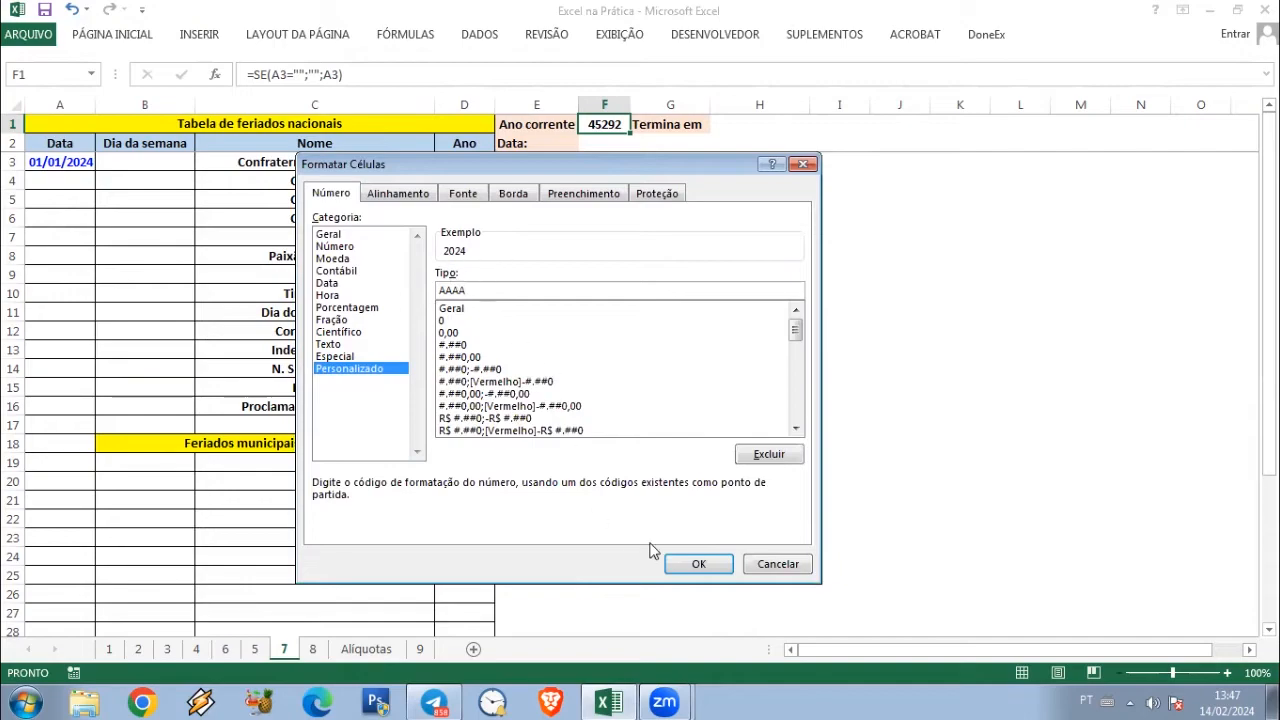
{"action": "left_click", "coordinate": [697, 566]}
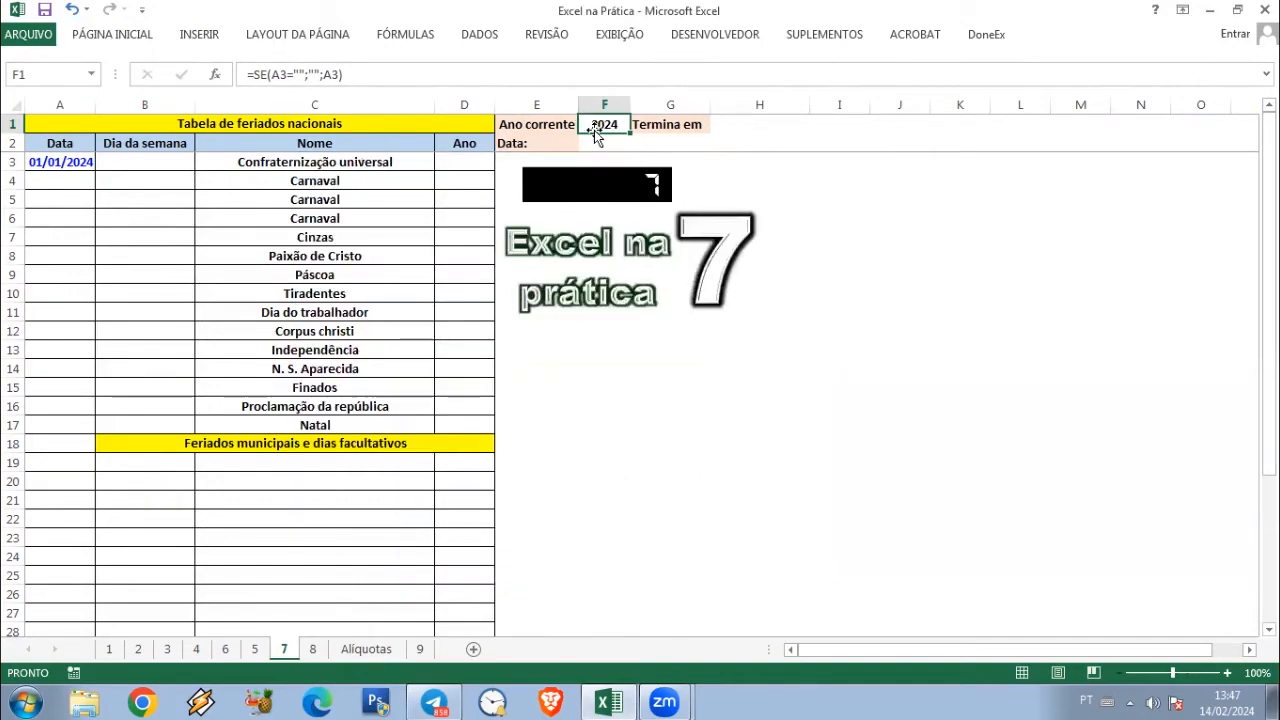
Change the Confraternização universal date in cell A3 to 1/1/23
{"action": "left_click", "coordinate": [72, 161]}
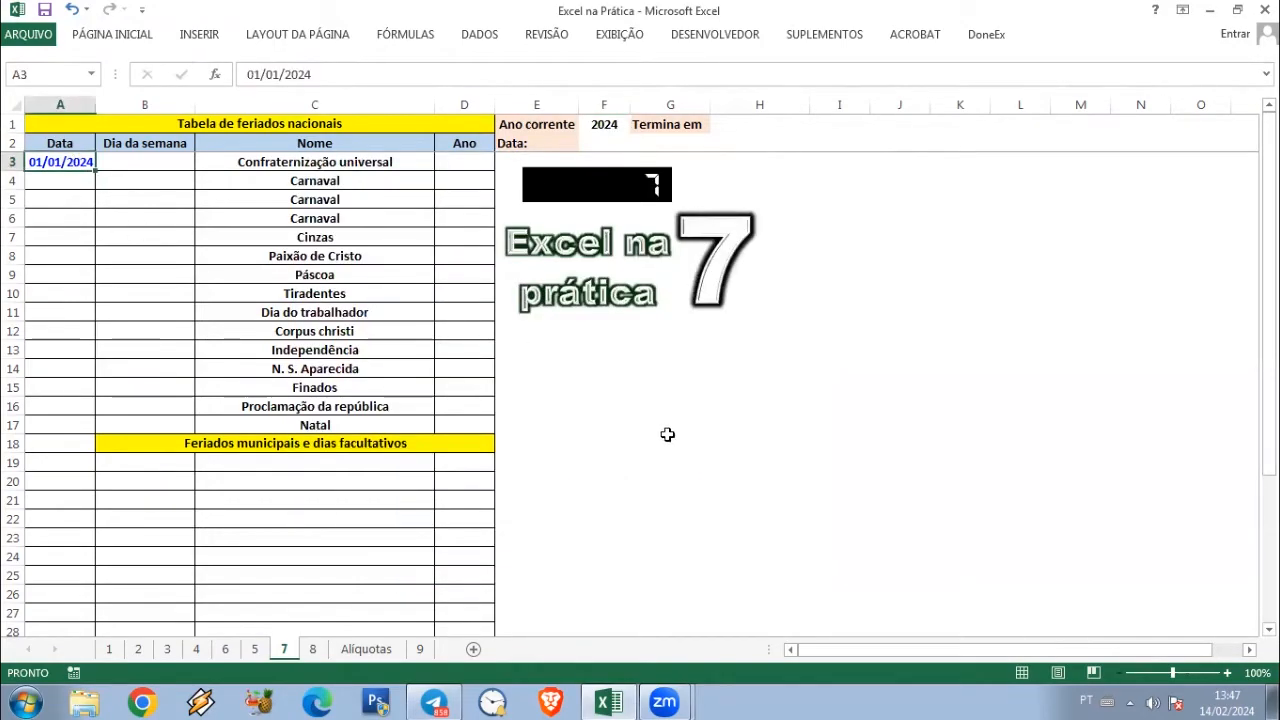
{"action": "type", "text": "1/0"}
{"action": "type", "text": "1/"}
{"action": "type", "text": "2023"}
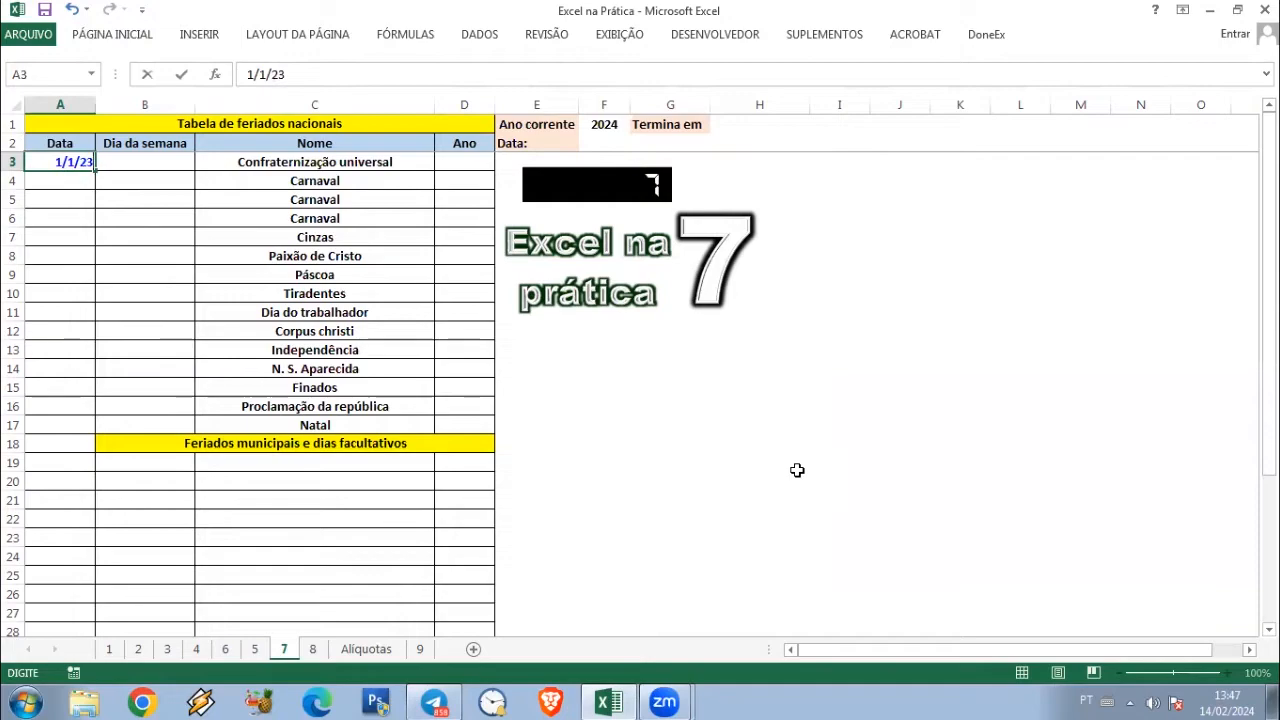
{"action": "key", "text": "Return"}
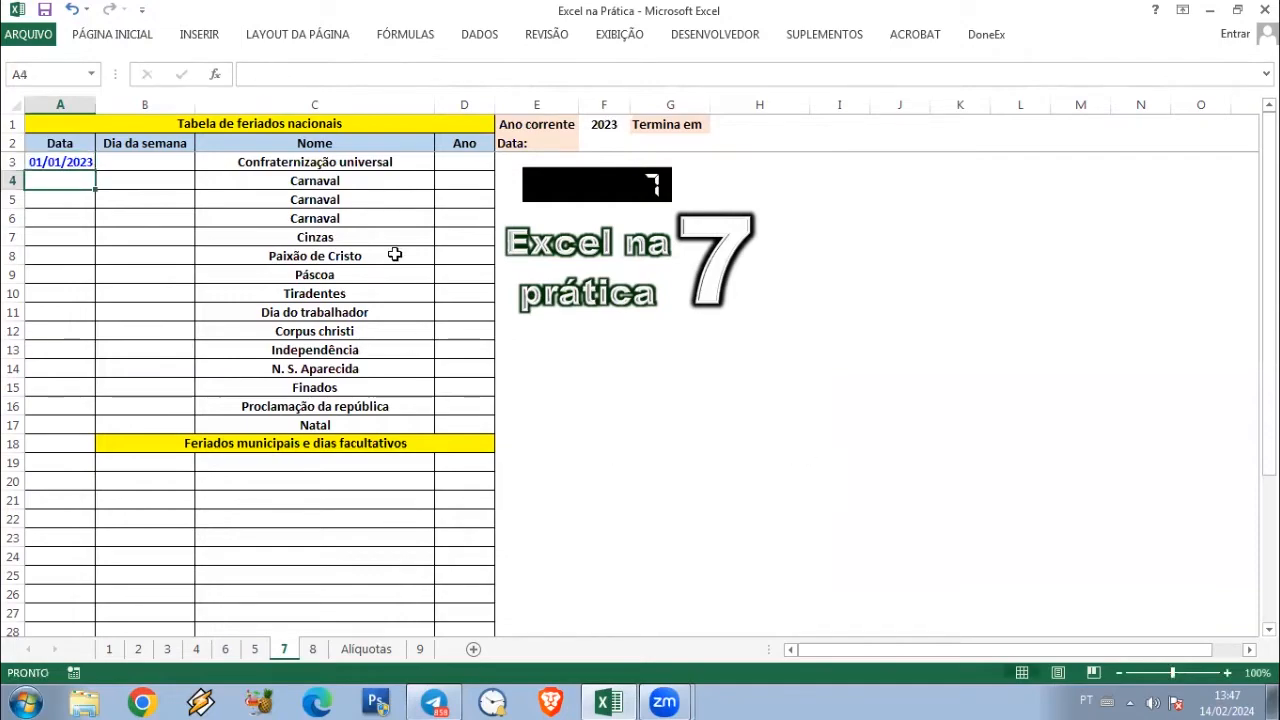
Change the Confraternização universal date in cell A3 to 01/01/2024
{"action": "left_click", "coordinate": [613, 126]}
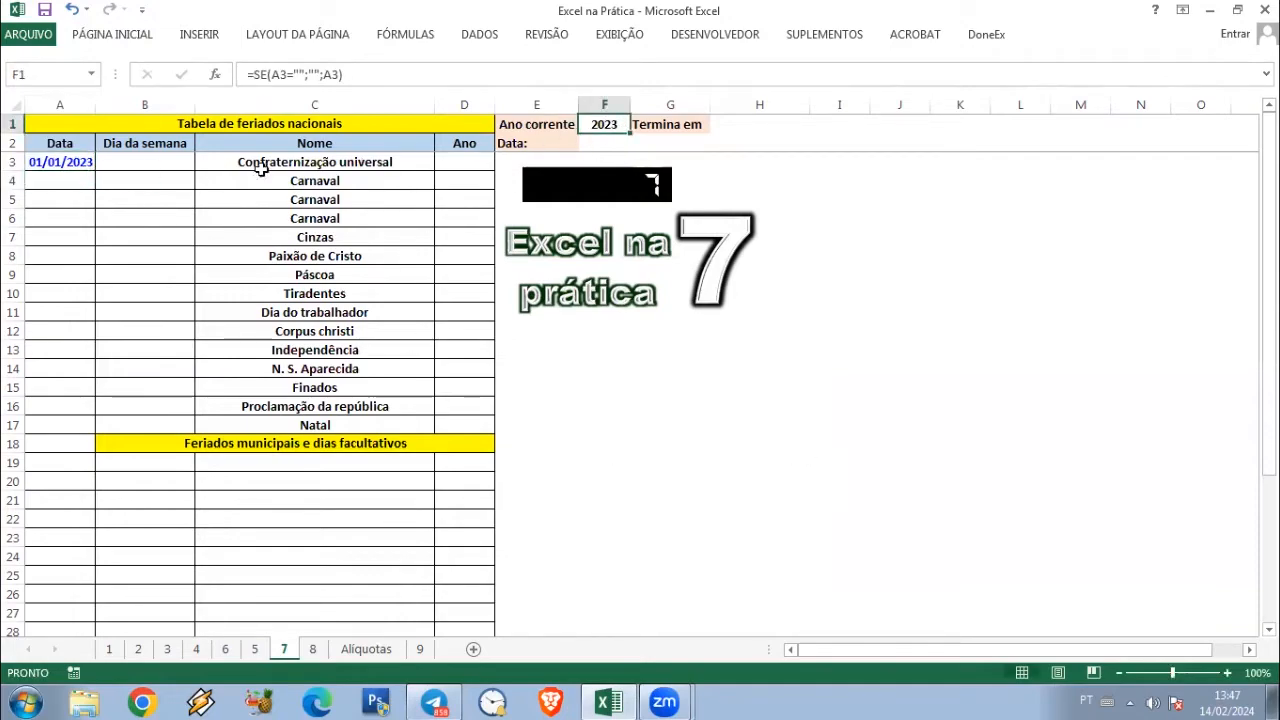
{"action": "left_click", "coordinate": [76, 163]}
{"action": "type", "text": "1"}
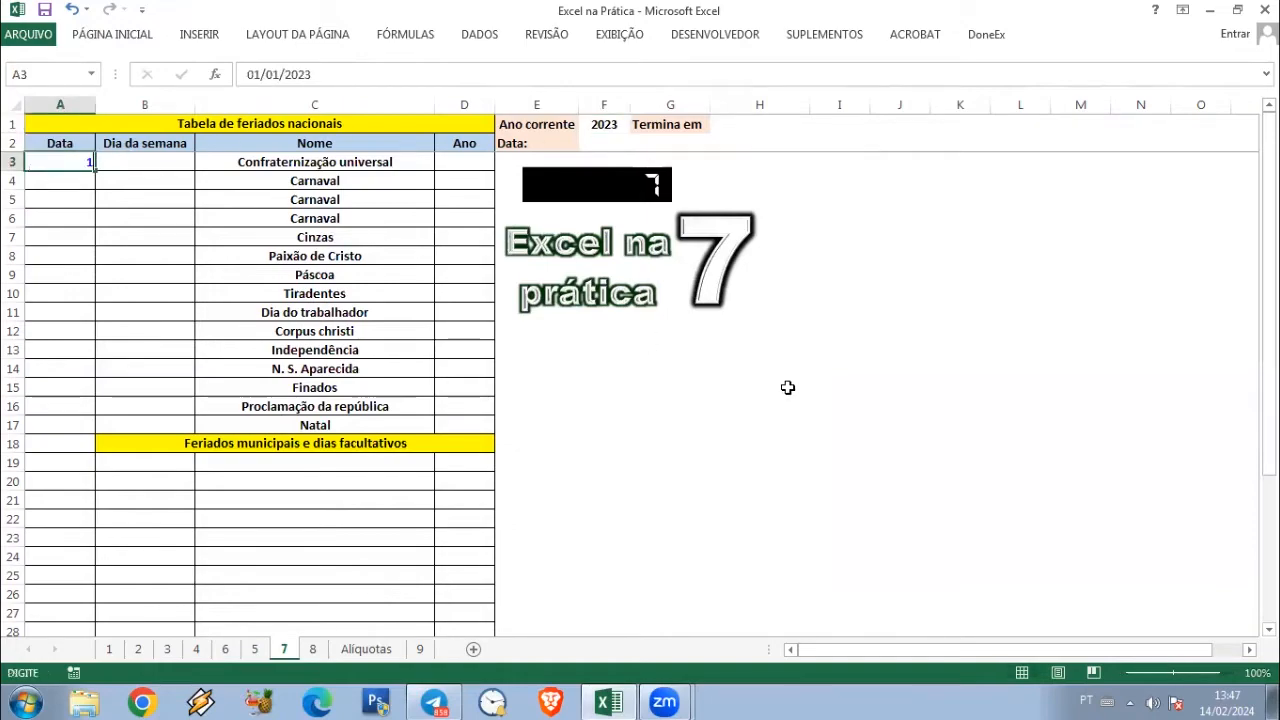
{"action": "type", "text": "/0"}
{"action": "type", "text": "1"}
{"action": "key", "text": "Return"}
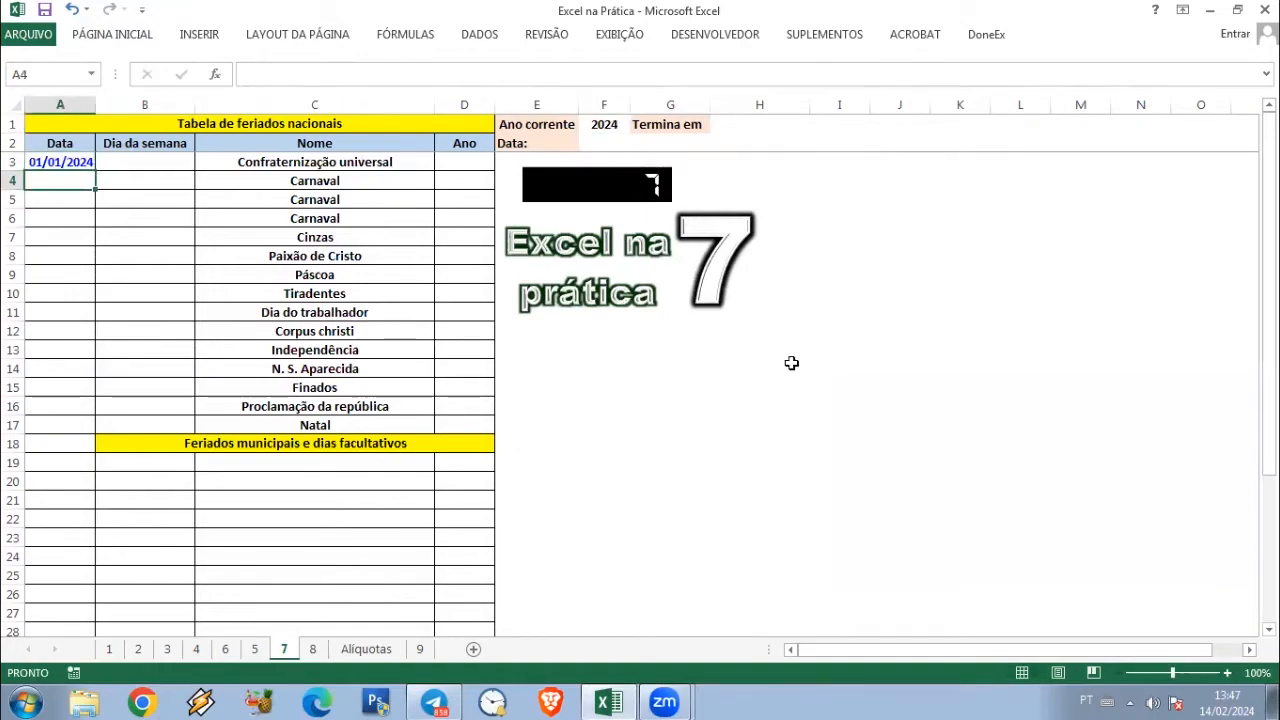
{"action": "left_click", "coordinate": [65, 161]}
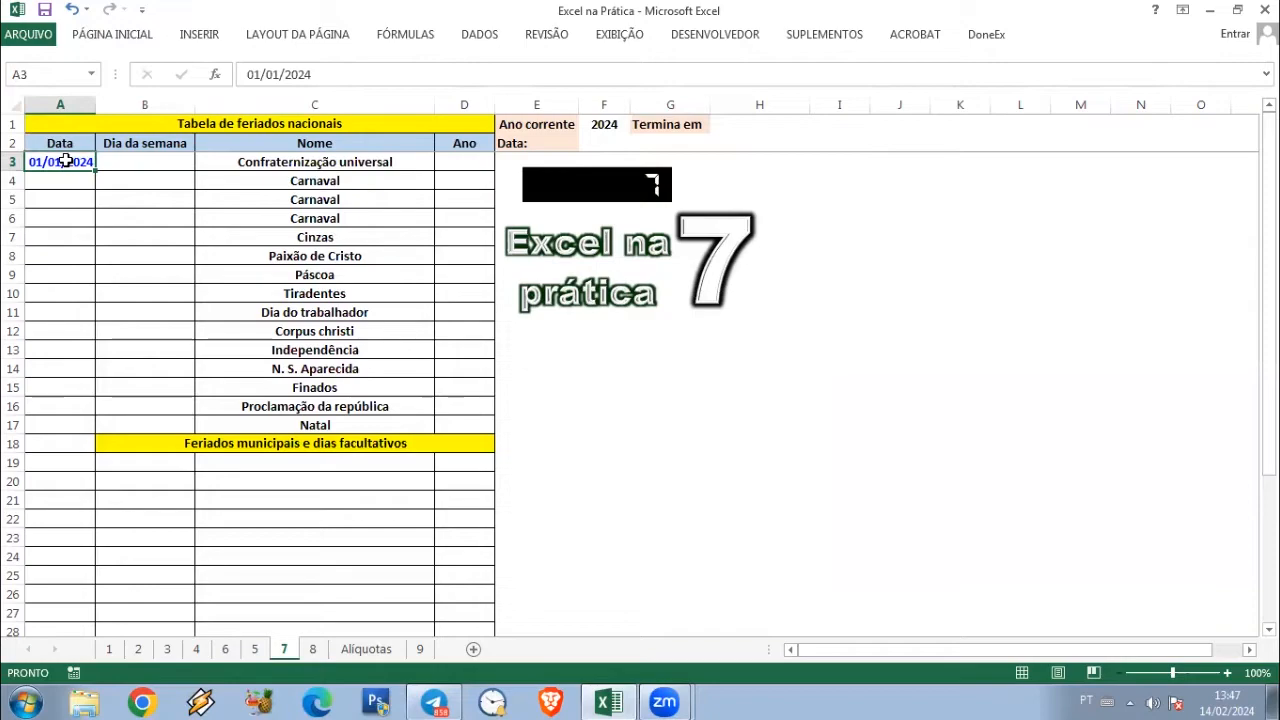
Enter the formula =SEERRO(FIMMÊS(F1;11);"") in cell H1, beside Termina em
{"action": "left_click", "coordinate": [746, 122]}
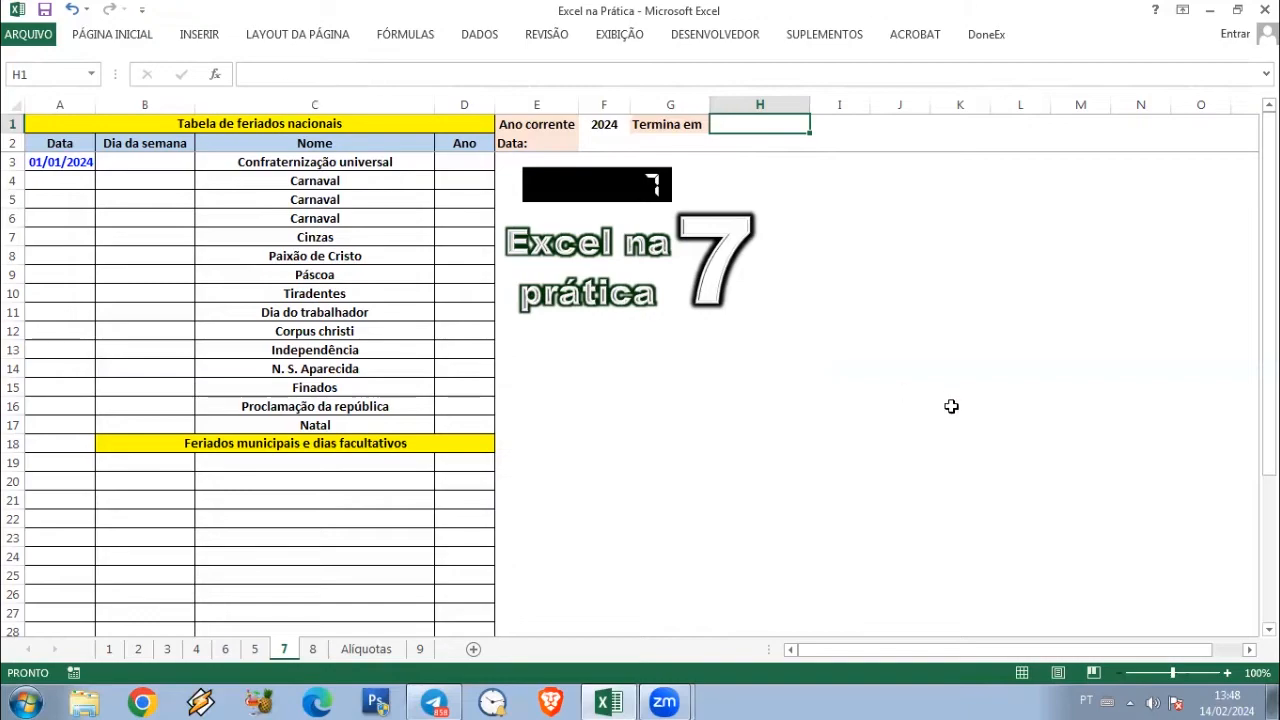
{"action": "type", "text": "="}
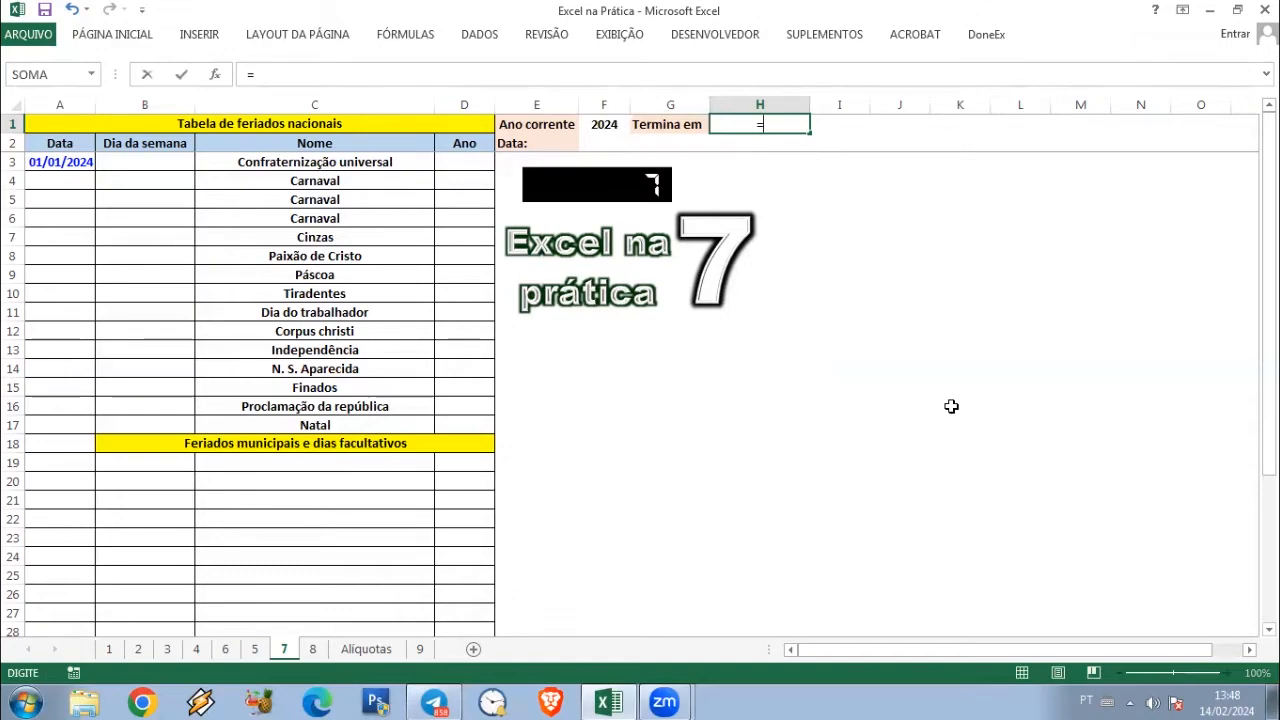
{"action": "type", "text": "SEE"}
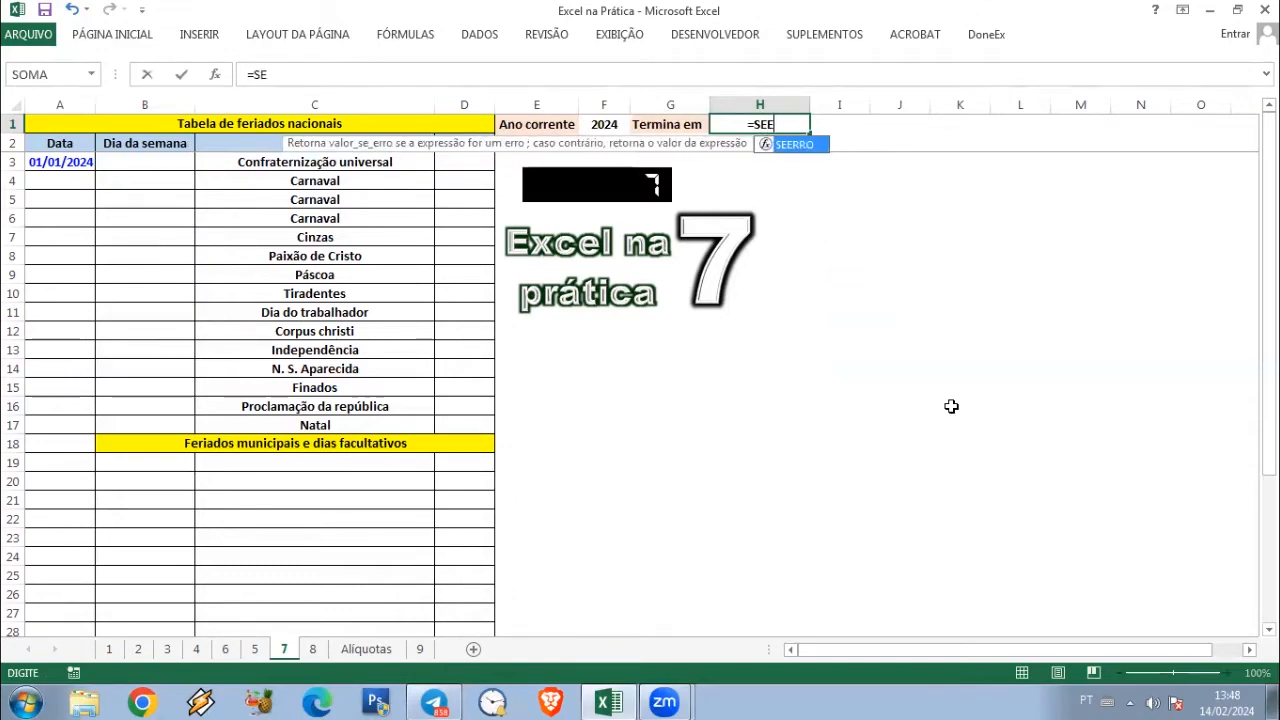
{"action": "type", "text": "rro"}
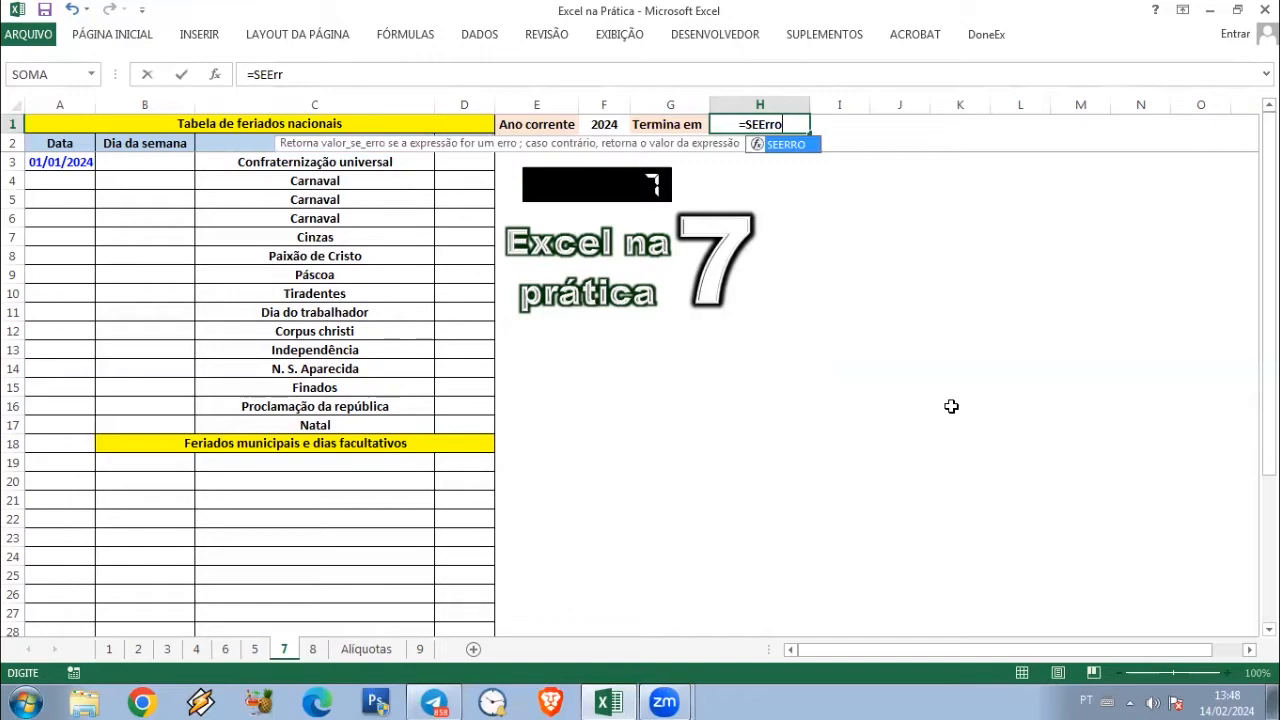
{"action": "type", "text": "("}
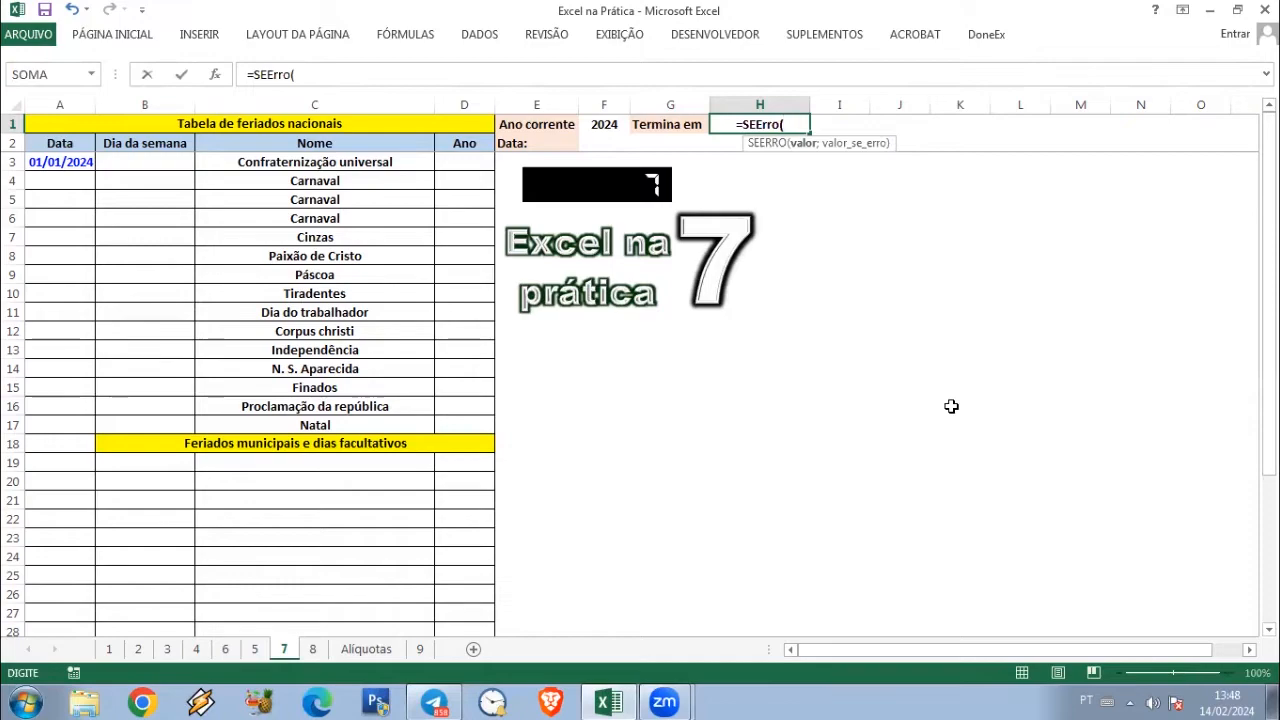
{"action": "type", "text": "FI"}
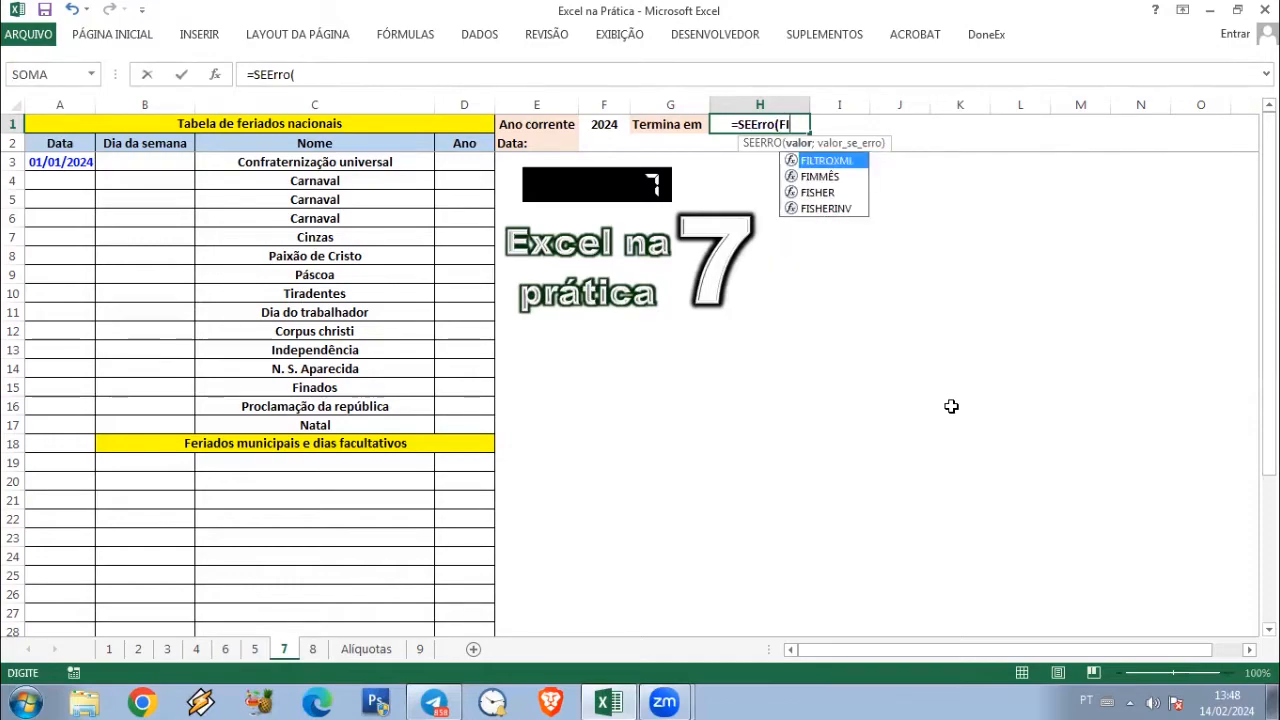
{"action": "key", "text": "Down"}
{"action": "key", "text": "Tab"}
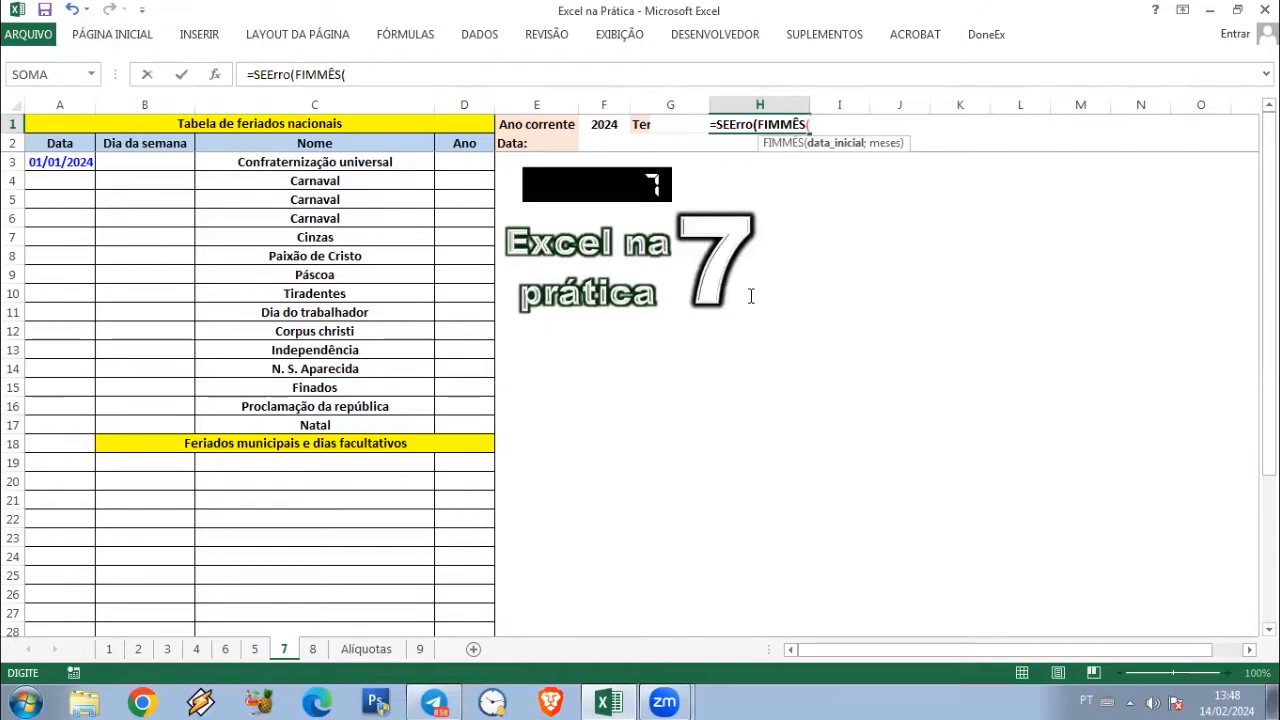
{"action": "left_click", "coordinate": [608, 126]}
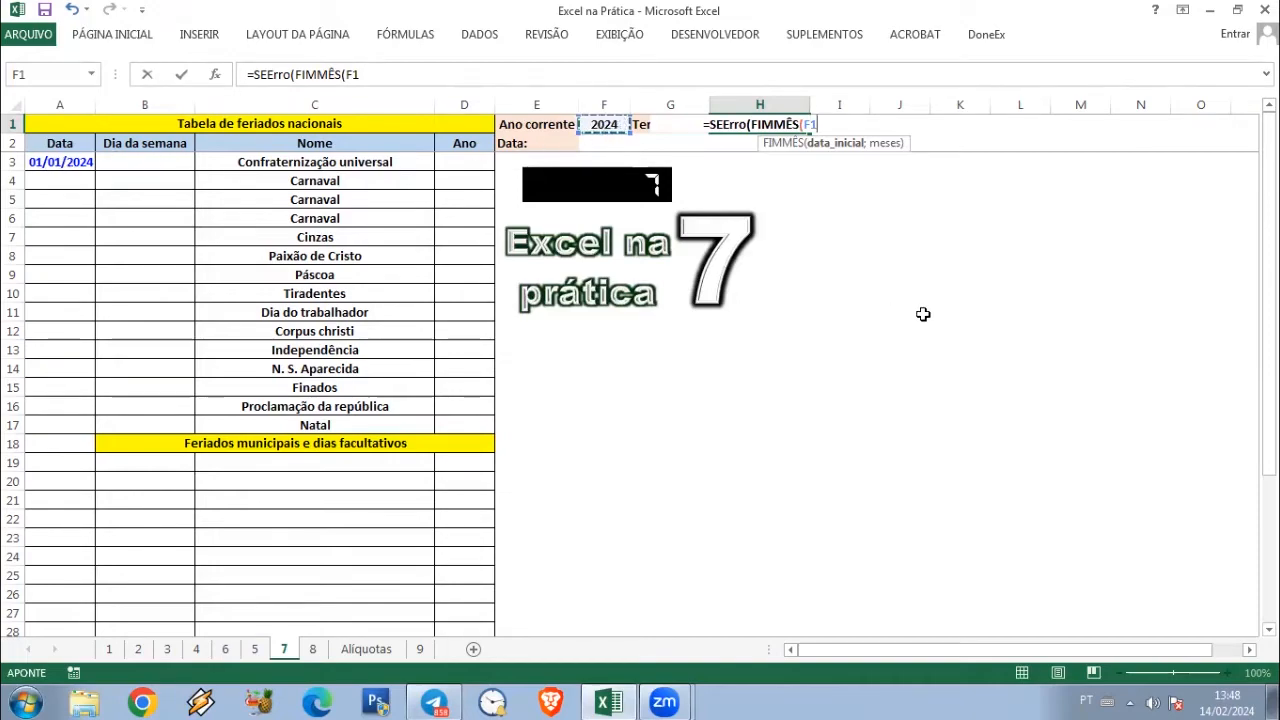
{"action": "type", "text": ";"}
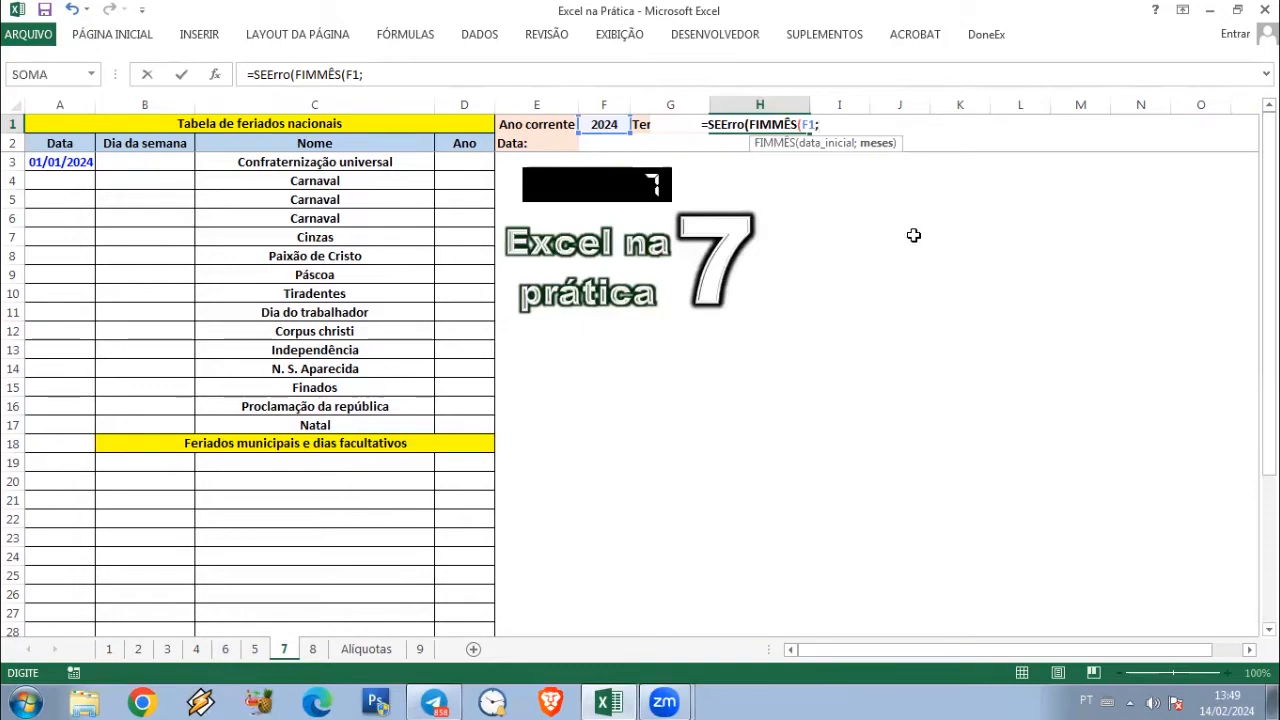
{"action": "type", "text": "11"}
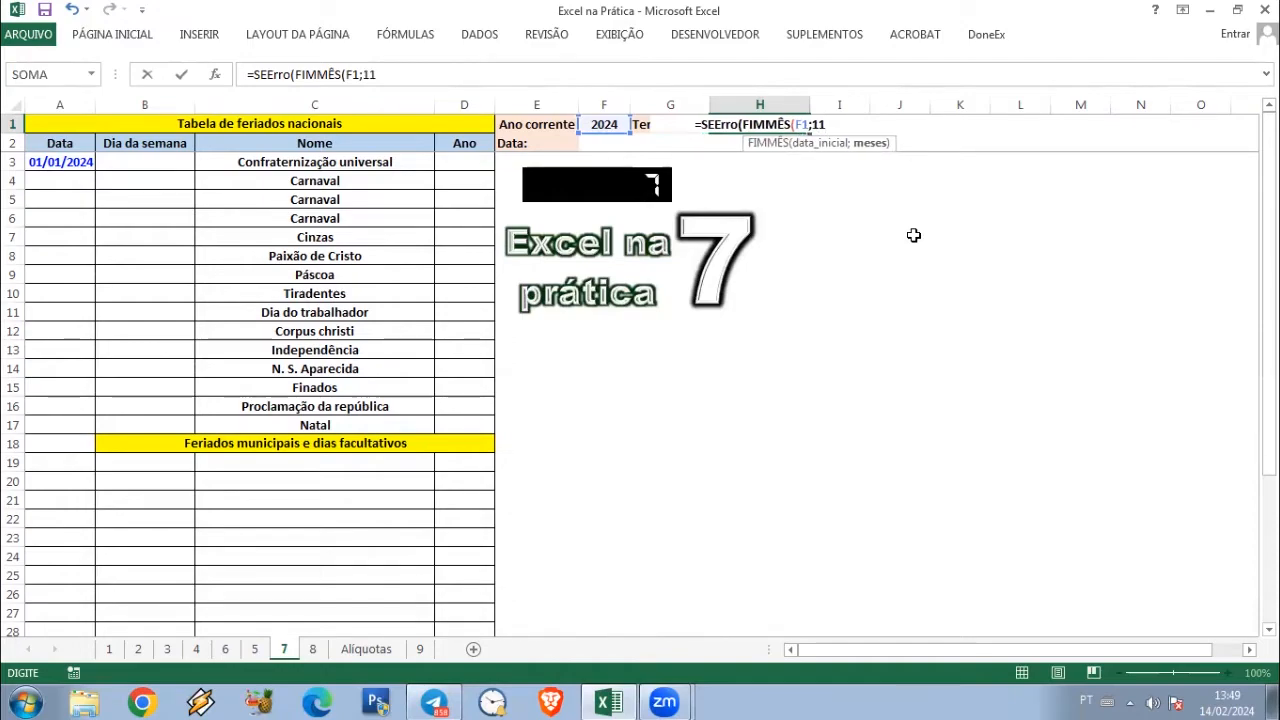
{"action": "type", "text": ");"}
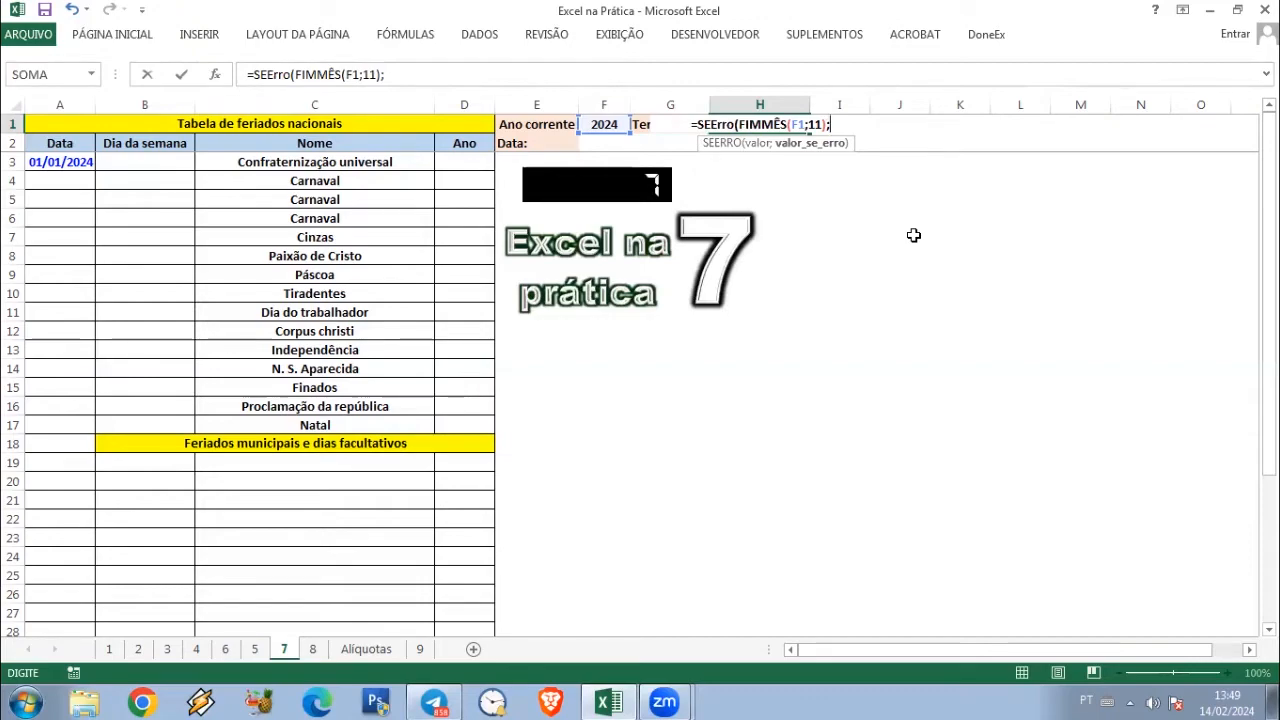
{"action": "type", "text": "\"\""}
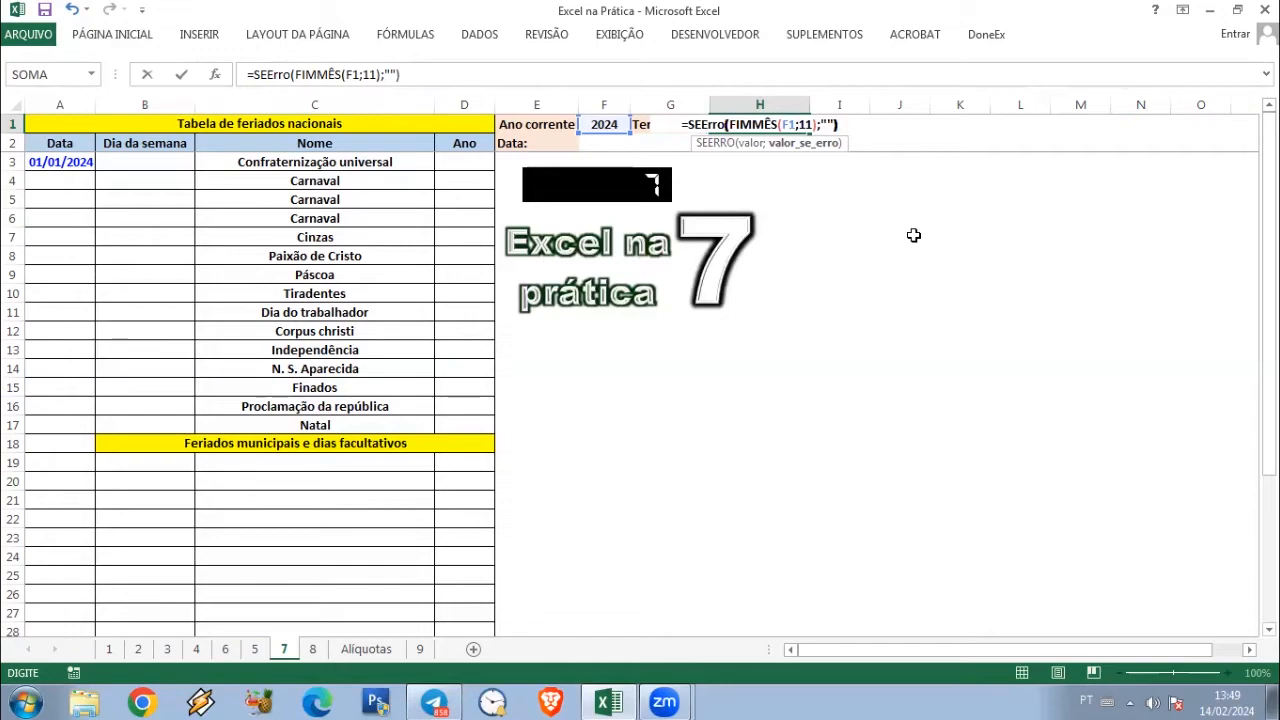
{"action": "type", "text": ")"}
{"action": "key", "text": "Return"}
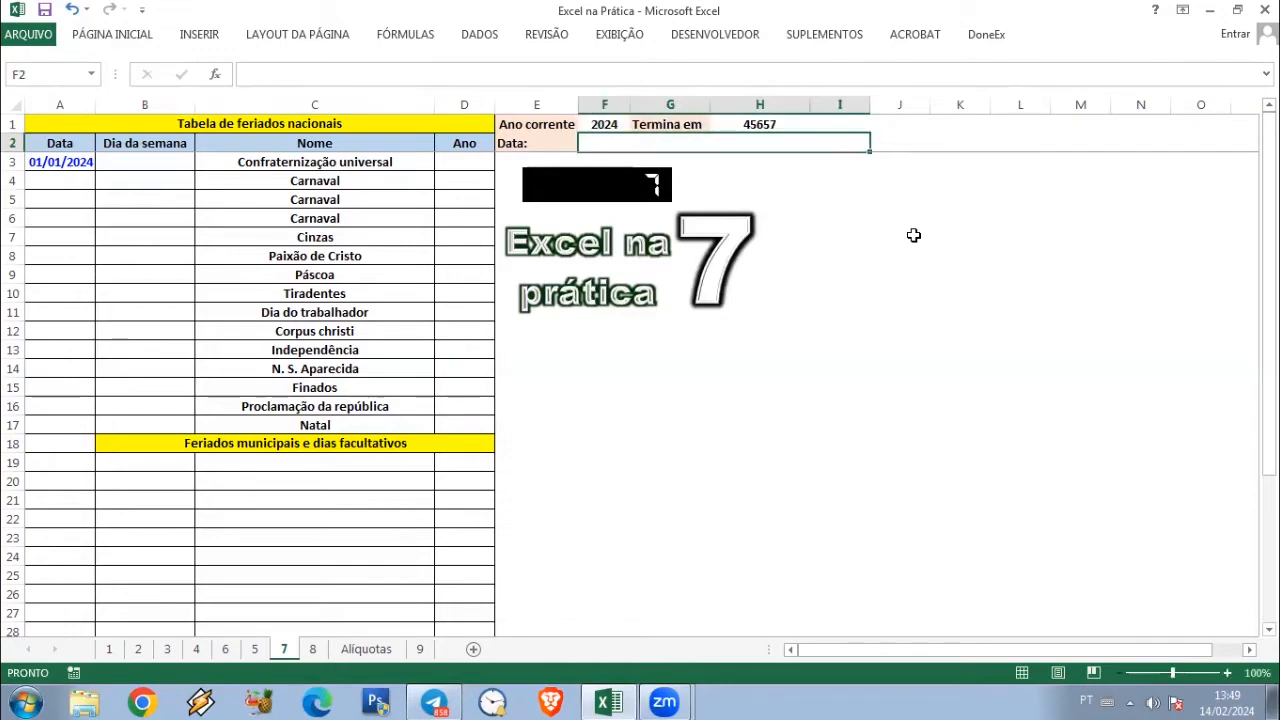
Format the Termina em value in cell H1 as a date of the *14/03/2012 type
{"action": "left_click", "coordinate": [749, 124]}
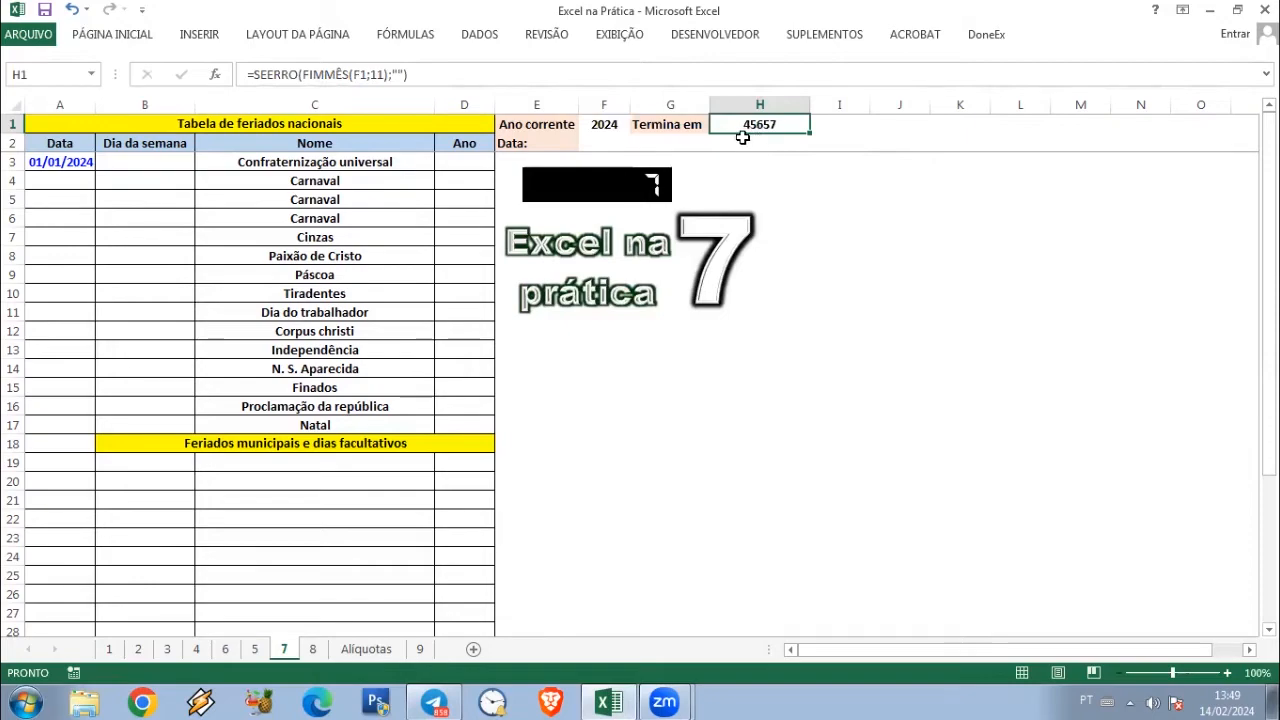
{"action": "left_click", "coordinate": [122, 36]}
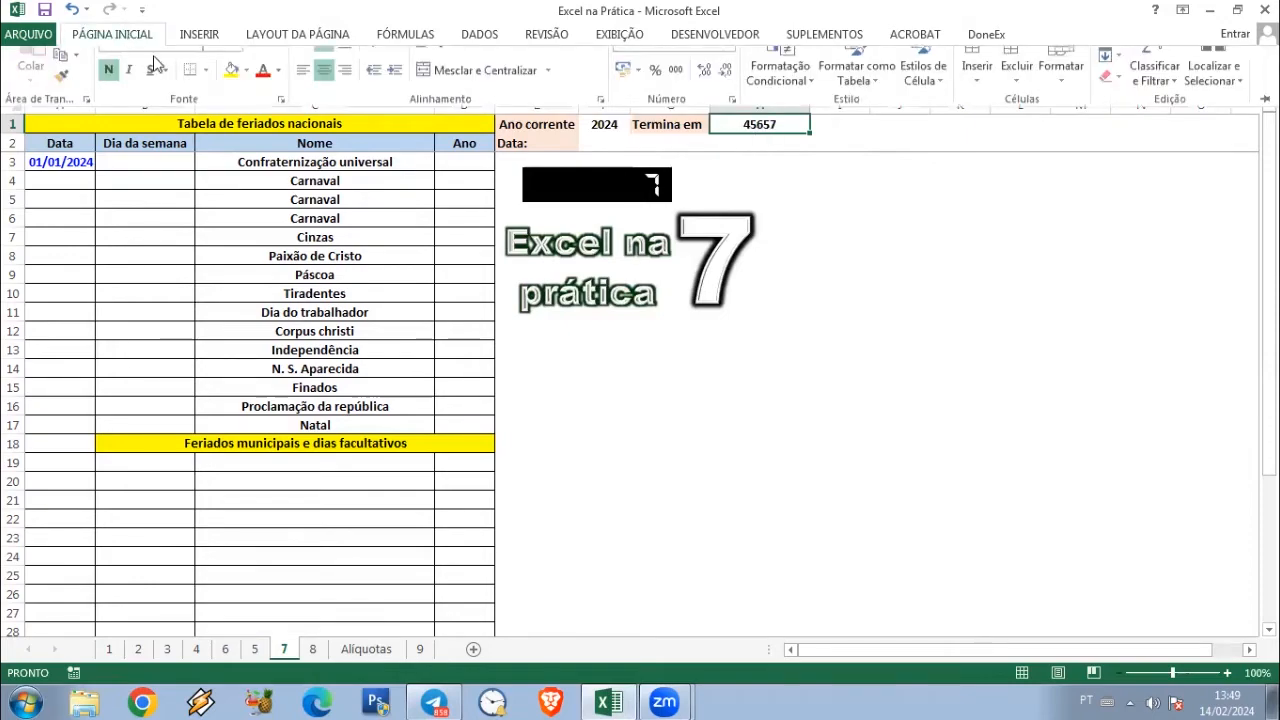
{"action": "left_click", "coordinate": [281, 125]}
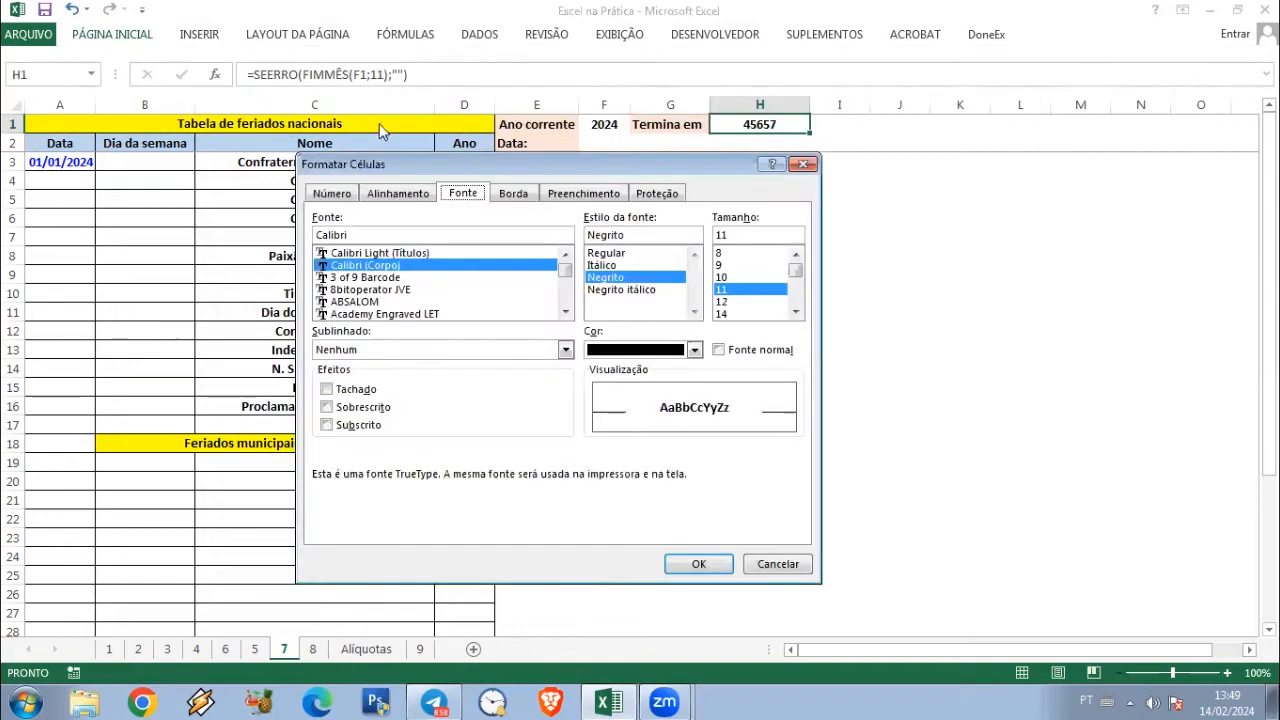
{"action": "left_click", "coordinate": [333, 193]}
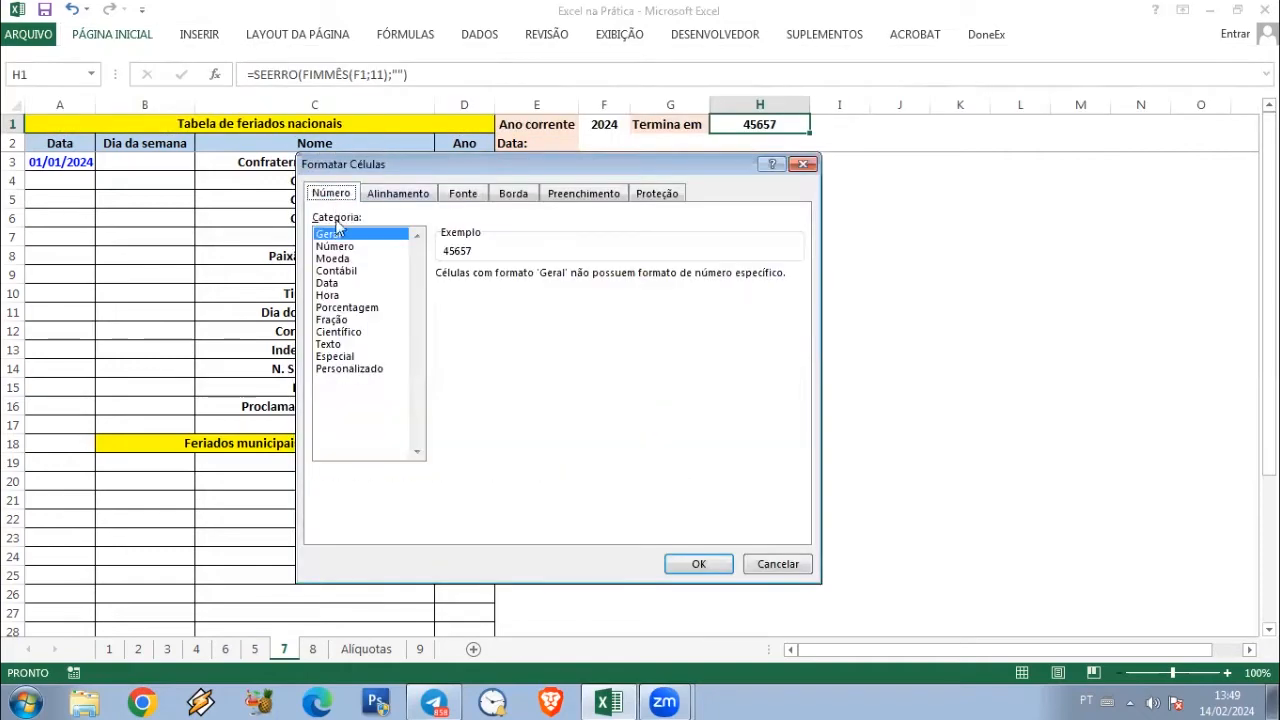
{"action": "left_click", "coordinate": [330, 284]}
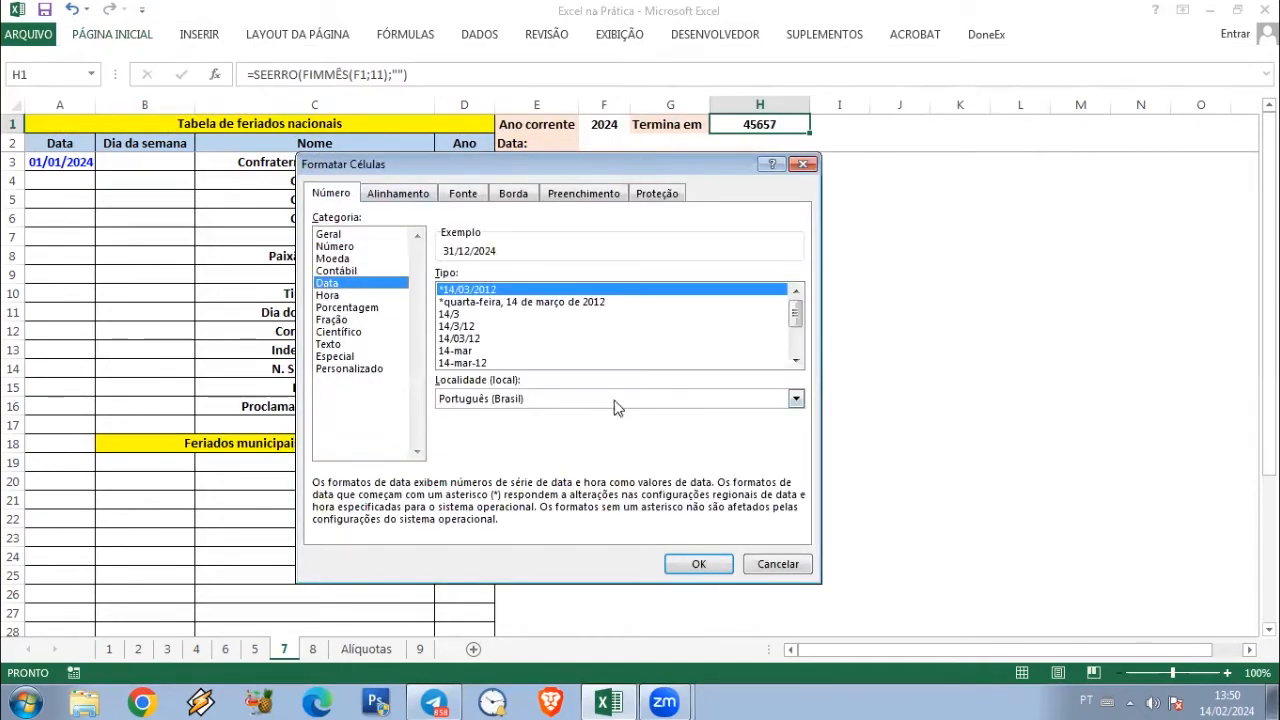
{"action": "left_click", "coordinate": [699, 564]}
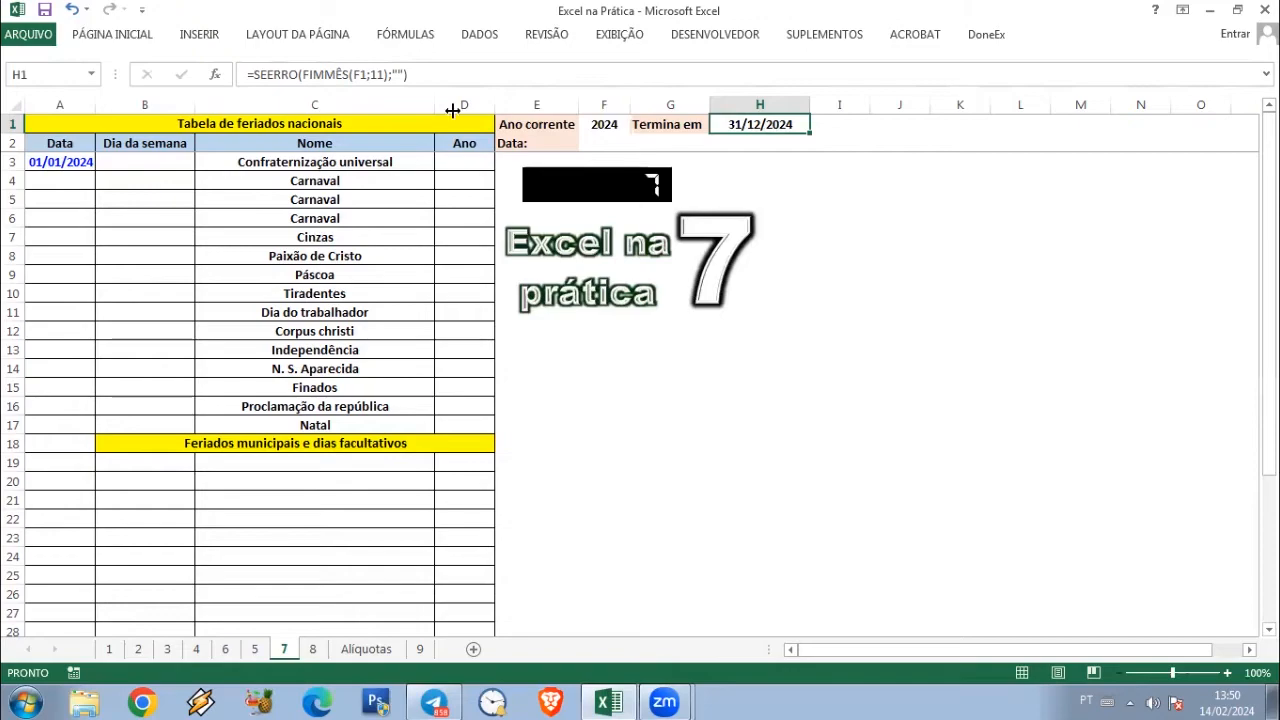
Change the months argument of the FIMMÊS function in cell H1 to 10
{"action": "left_click", "coordinate": [377, 76]}
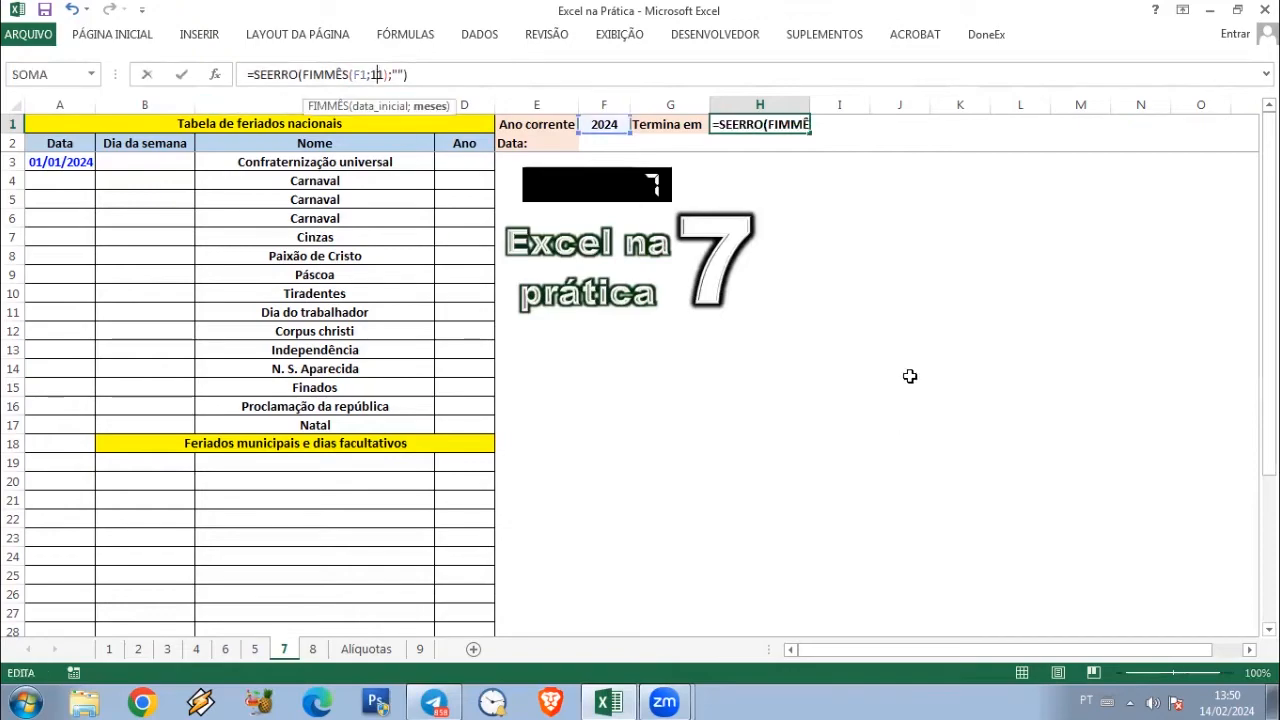
{"action": "key", "text": "Right"}
{"action": "key", "text": "shift+Left"}
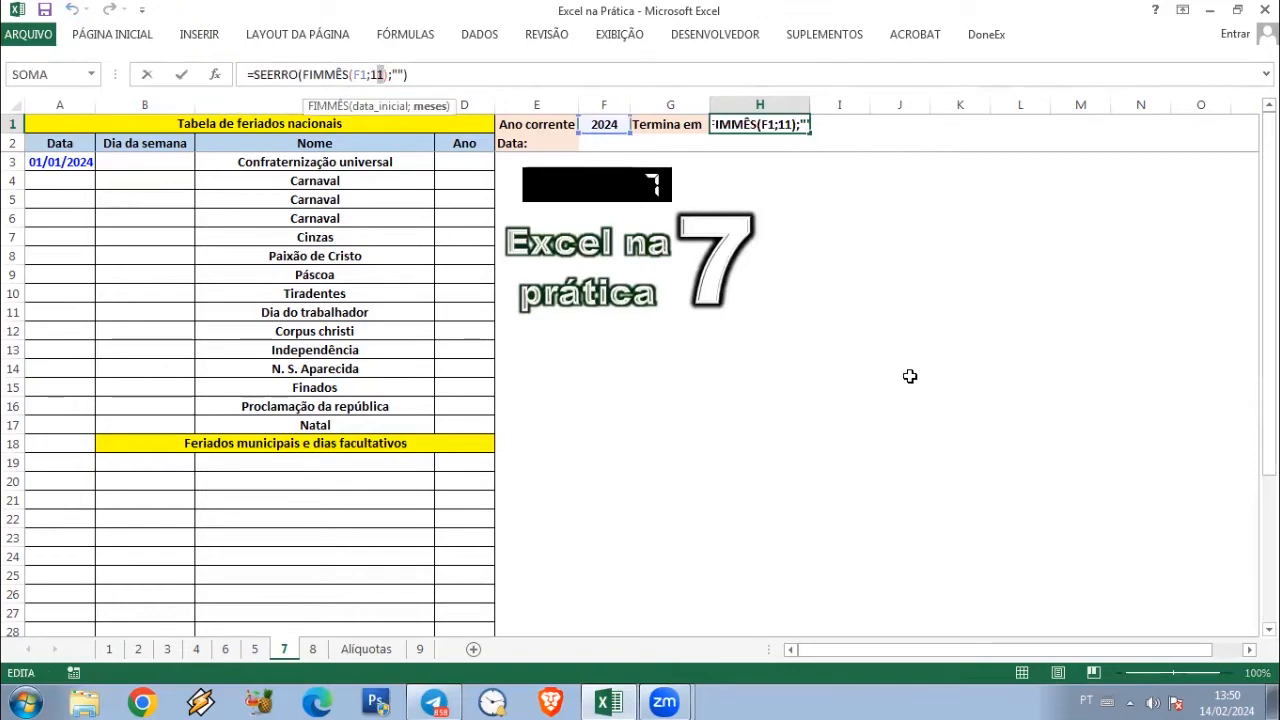
{"action": "type", "text": "0"}
{"action": "key", "text": "ctrl+Return"}
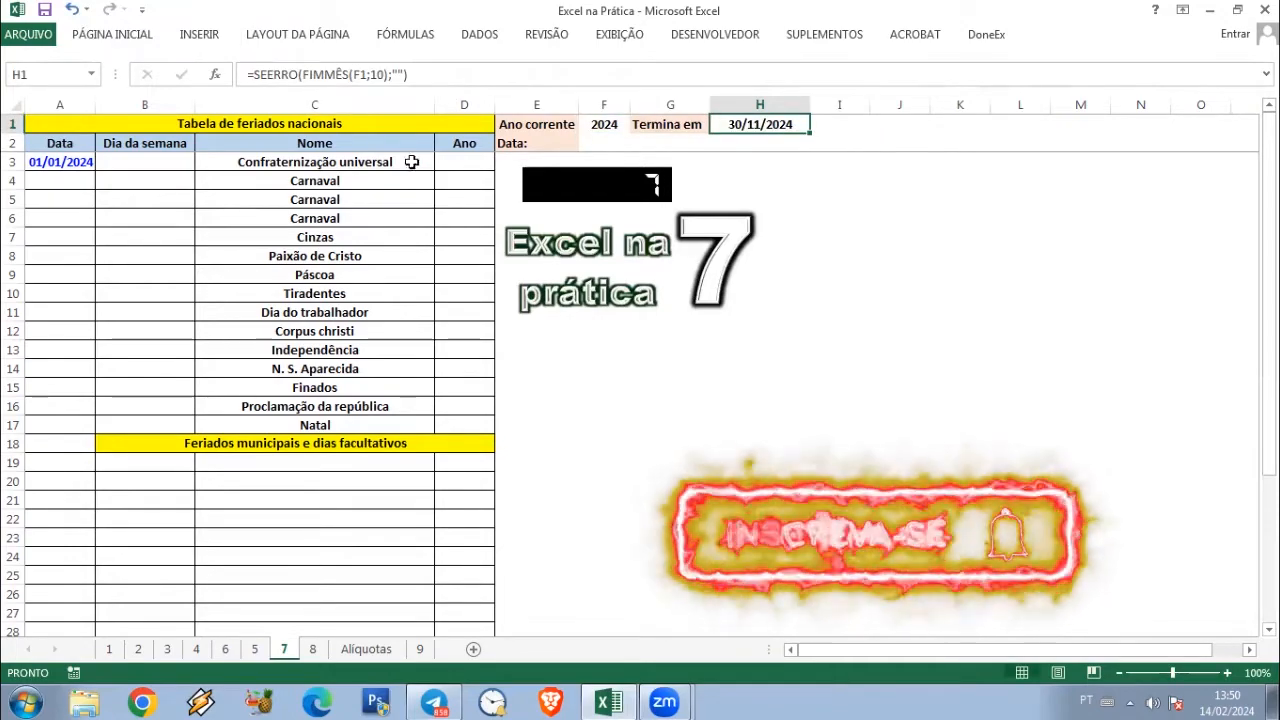
Set the months argument of the FIMMÊS function in cell H1 back to 11
{"action": "left_click", "coordinate": [375, 75]}
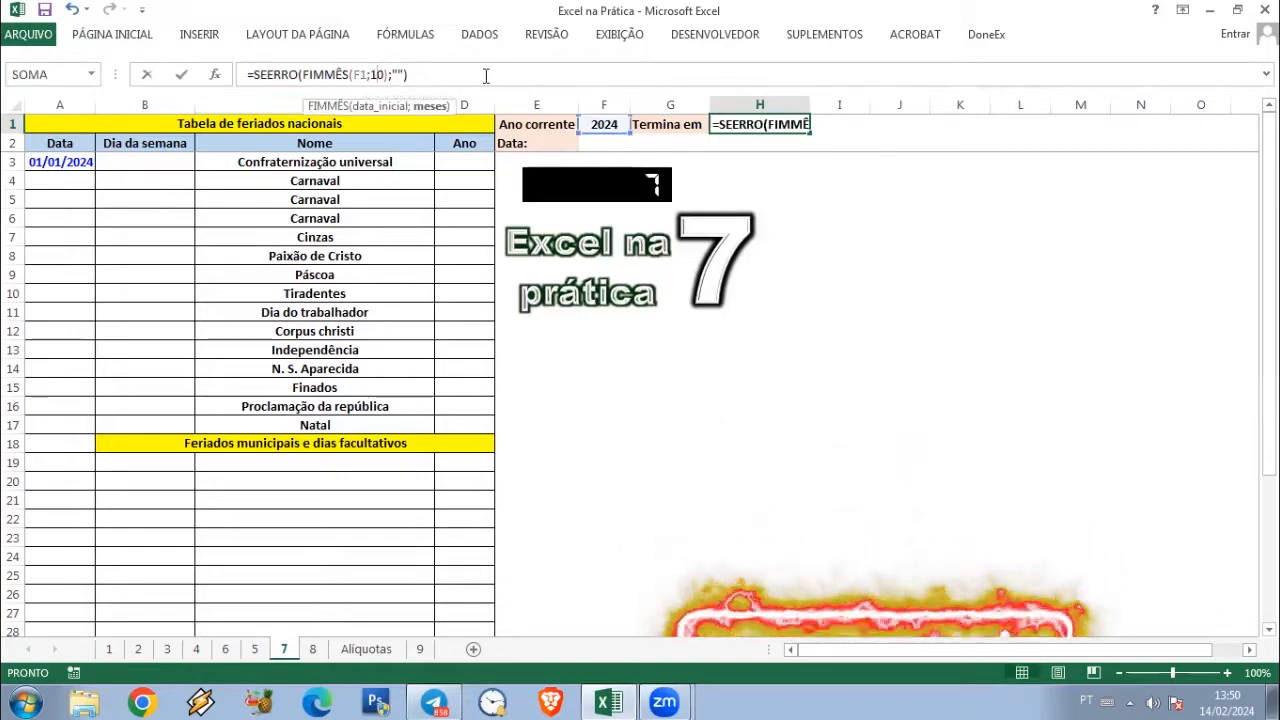
{"action": "type", "text": "1"}
{"action": "key", "text": "Delete"}
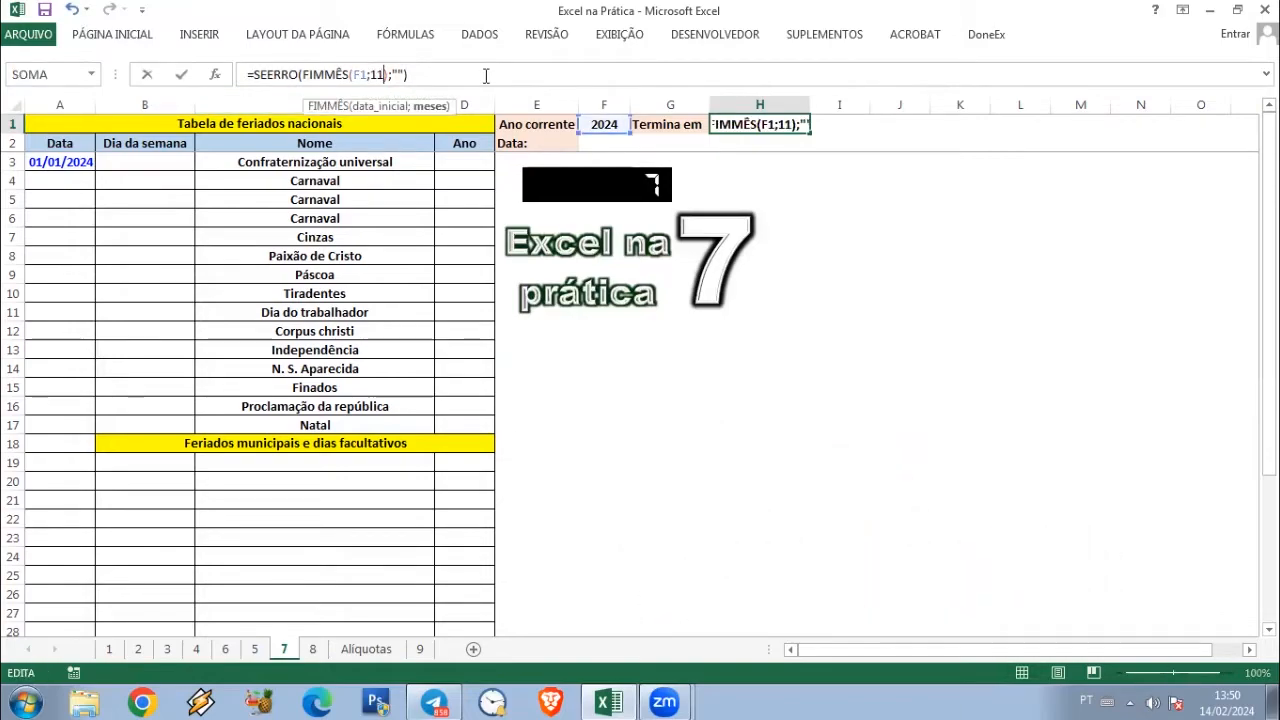
{"action": "key", "text": "Return"}
{"action": "key", "text": "Up"}
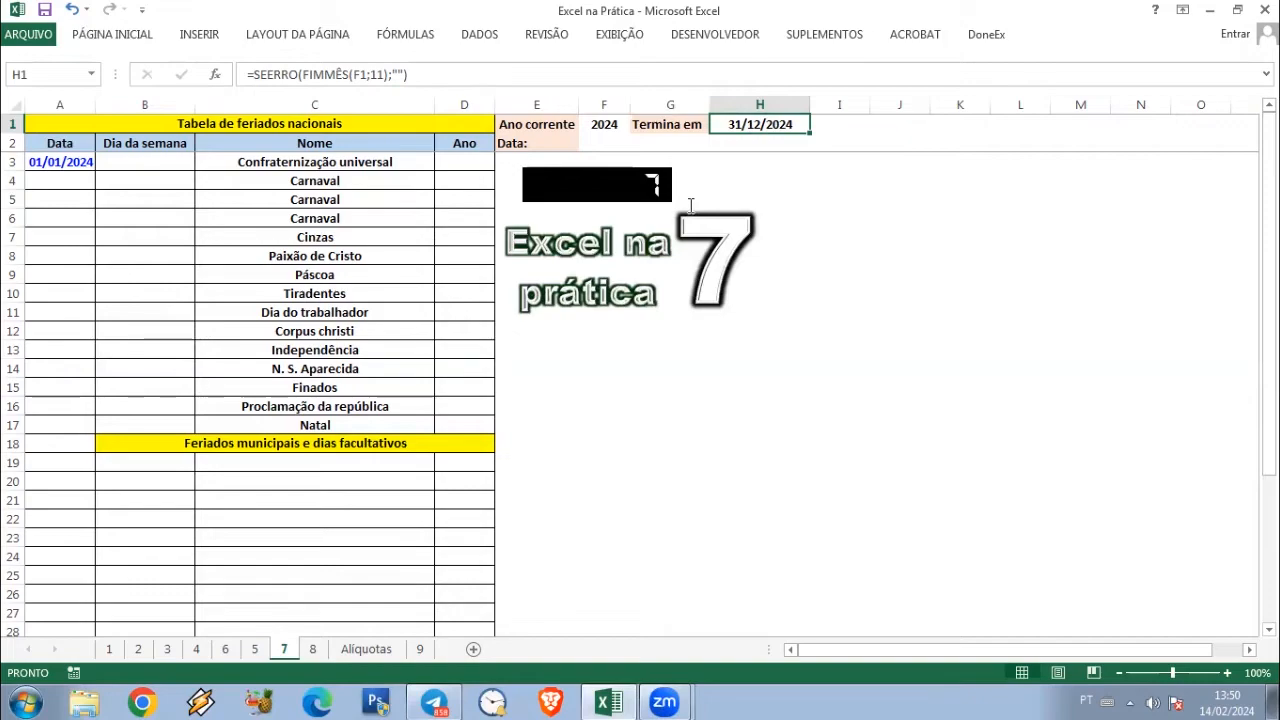
Enter the formula =HOJE() in the merged cell F2, beside the Data: label
{"action": "left_click", "coordinate": [617, 143]}
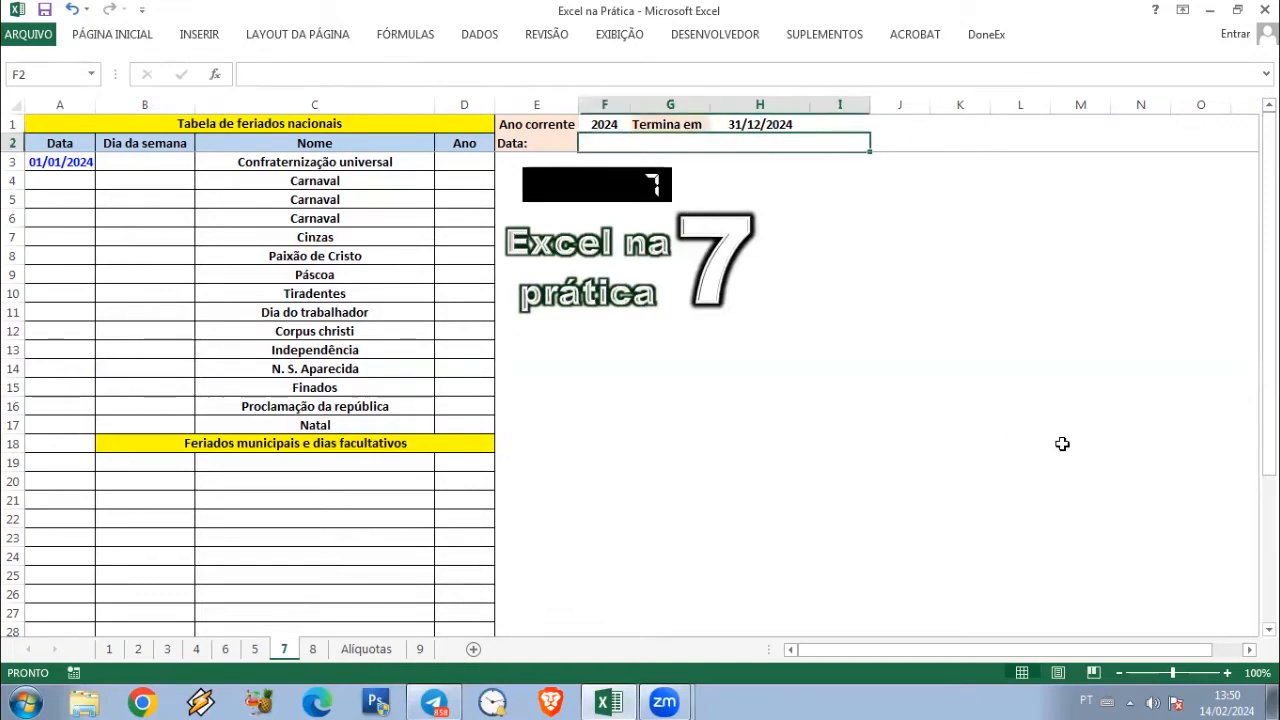
{"action": "type", "text": "+H"}
{"action": "key", "text": "BackSpace"}
{"action": "key", "text": "BackSpace"}
{"action": "type", "text": "=hoj"}
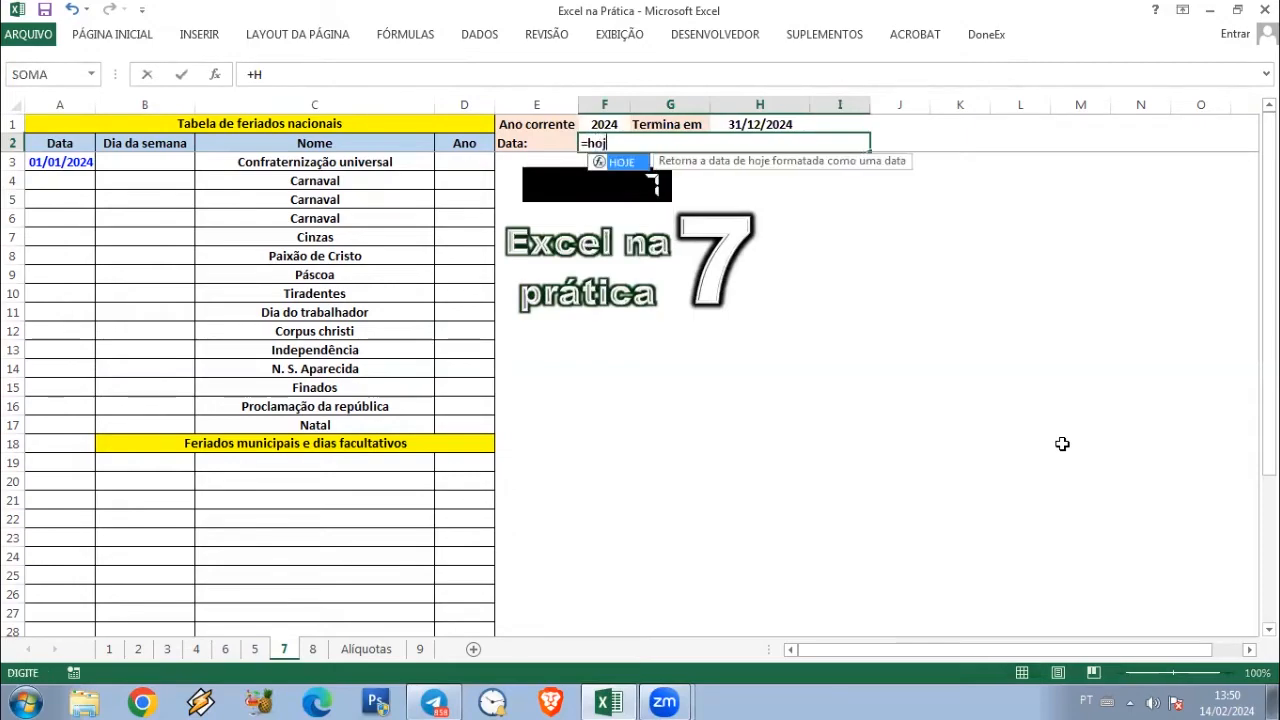
{"action": "type", "text": "e()"}
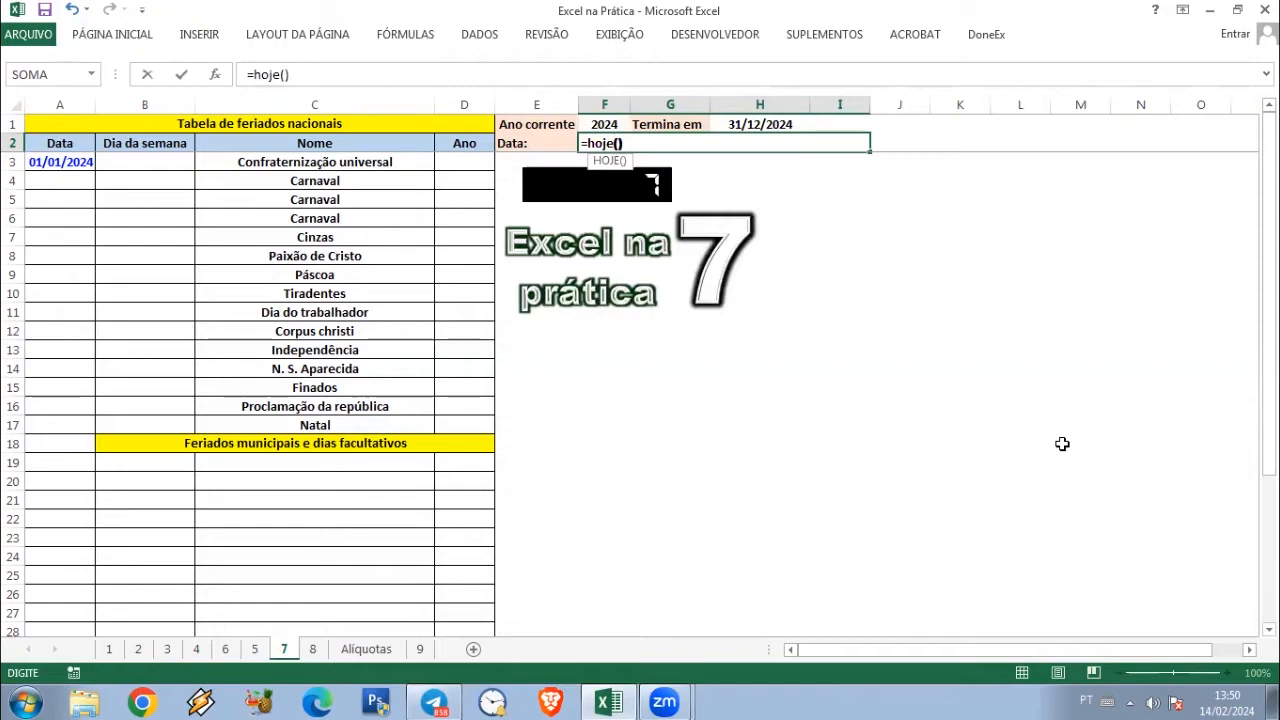
{"action": "key", "text": "ctrl+Return"}
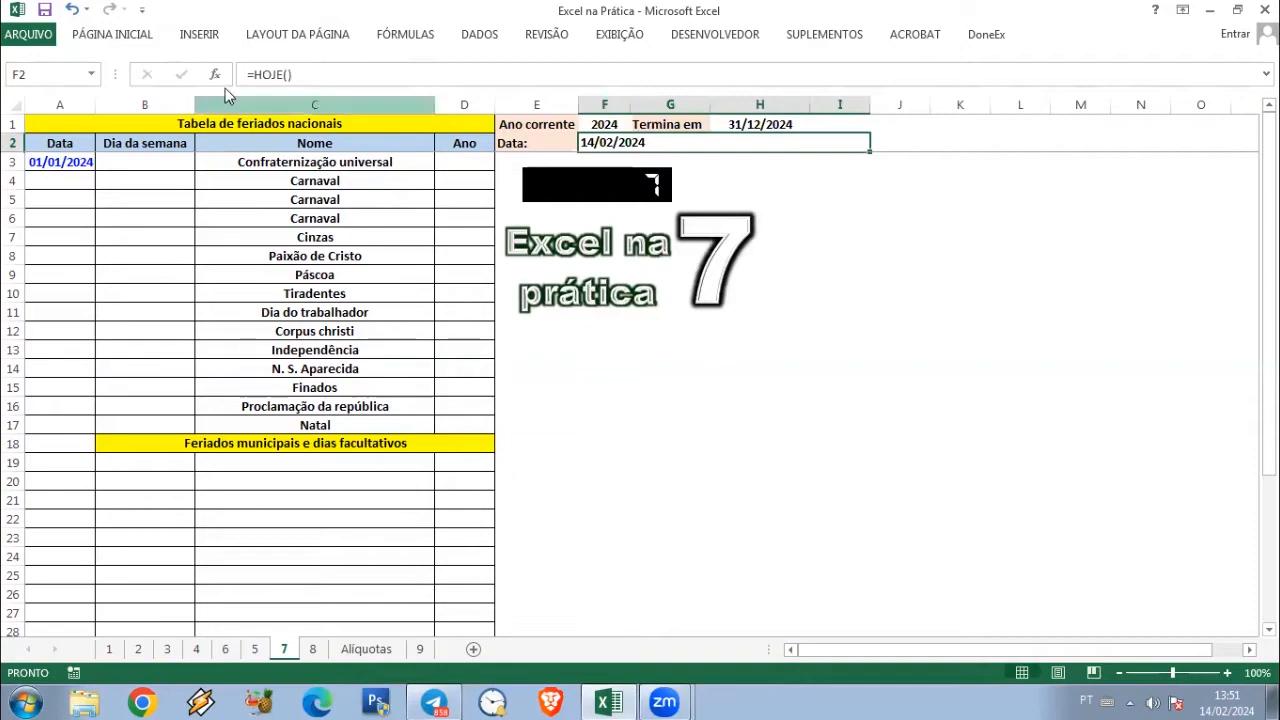
Format today's date in the merged cell F2 with the long date type *quarta-feira, 14 de março de 2012
{"action": "left_click", "coordinate": [146, 40]}
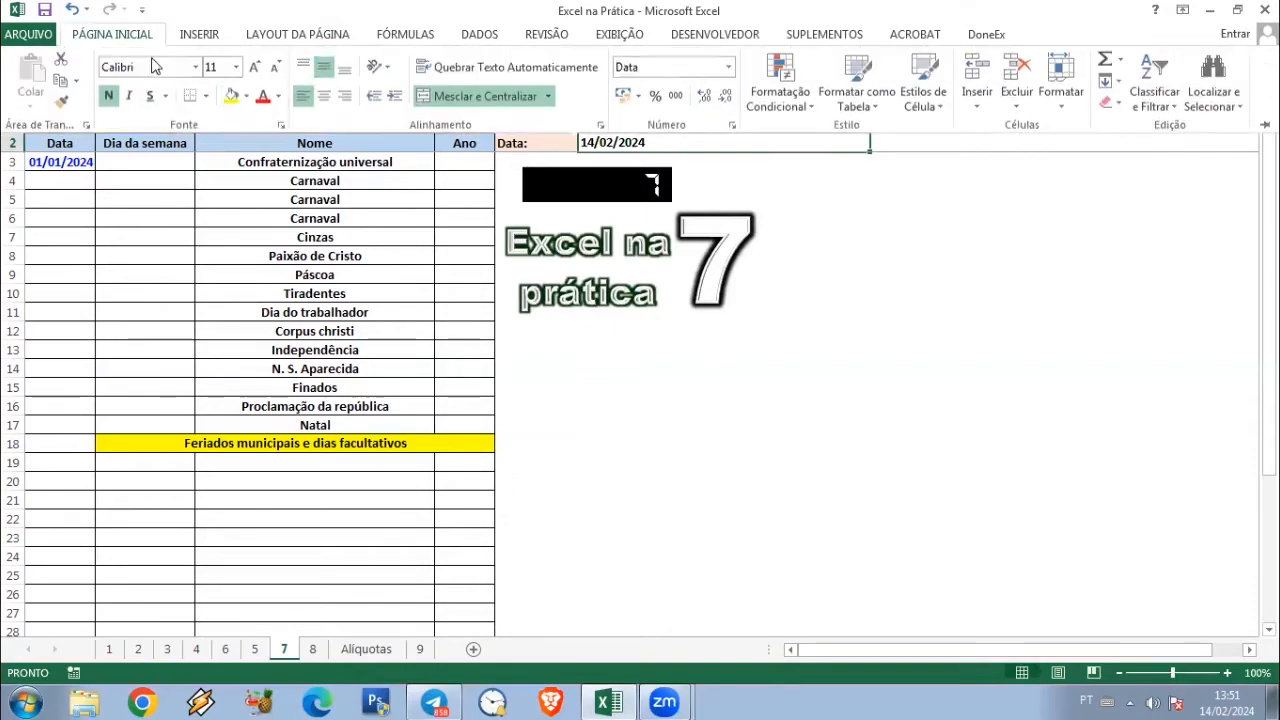
{"action": "left_click", "coordinate": [279, 127]}
{"action": "left_click", "coordinate": [330, 193]}
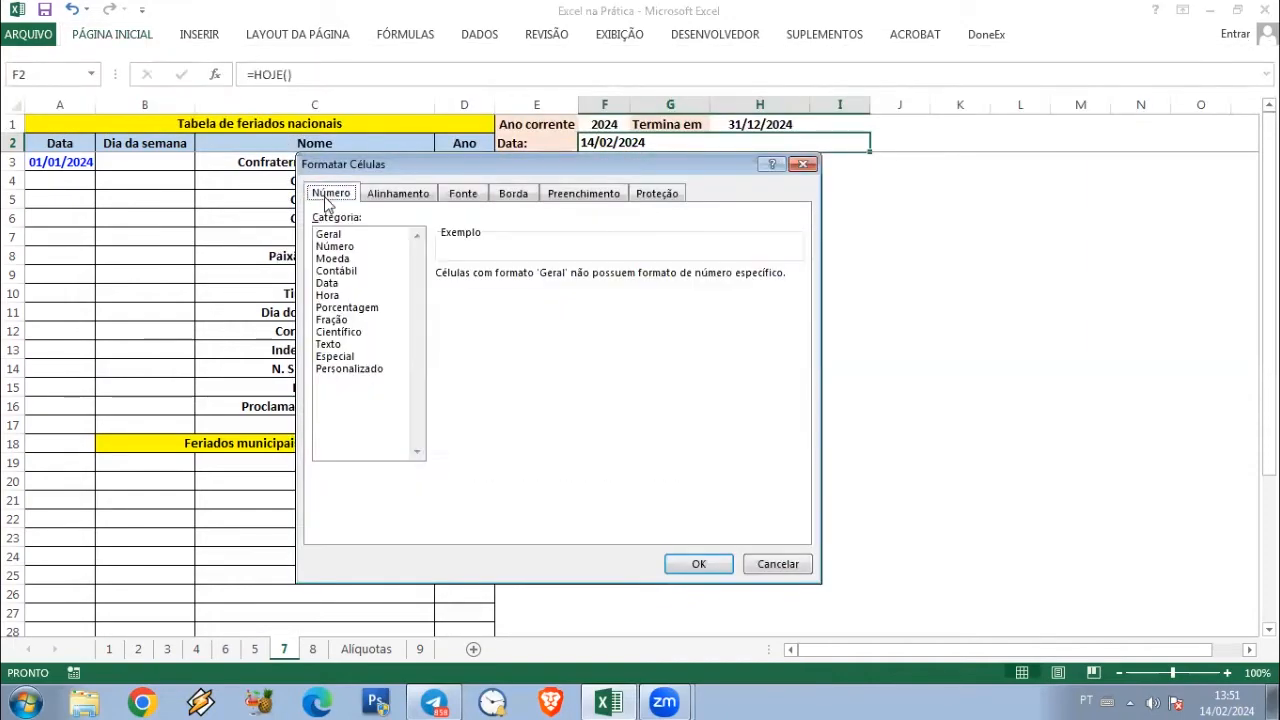
{"action": "left_click", "coordinate": [333, 287]}
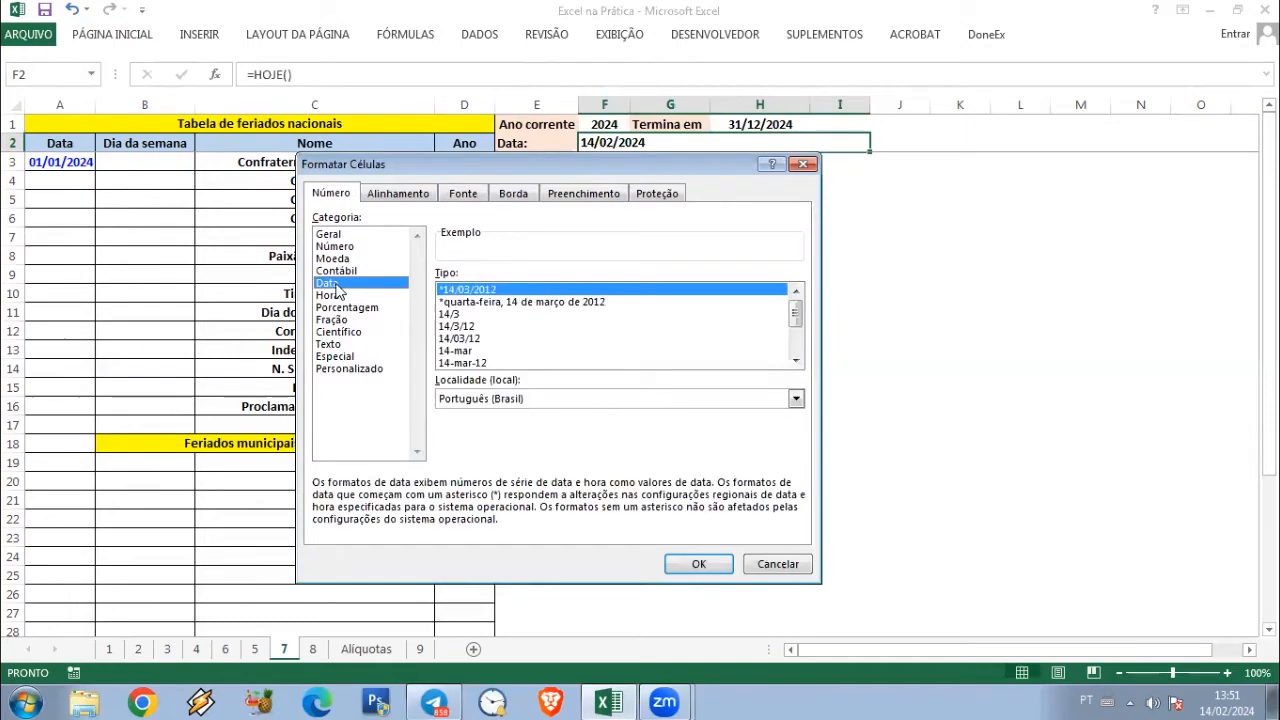
{"action": "left_click", "coordinate": [520, 302]}
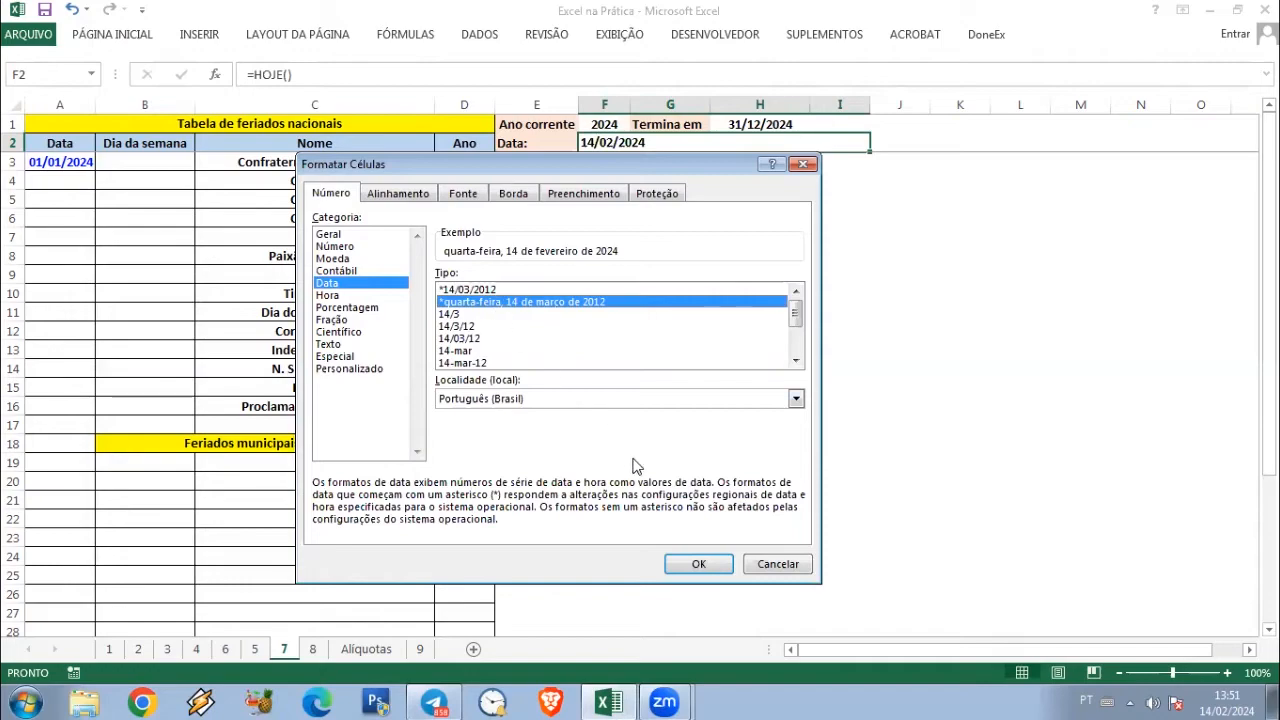
{"action": "left_click", "coordinate": [698, 564]}
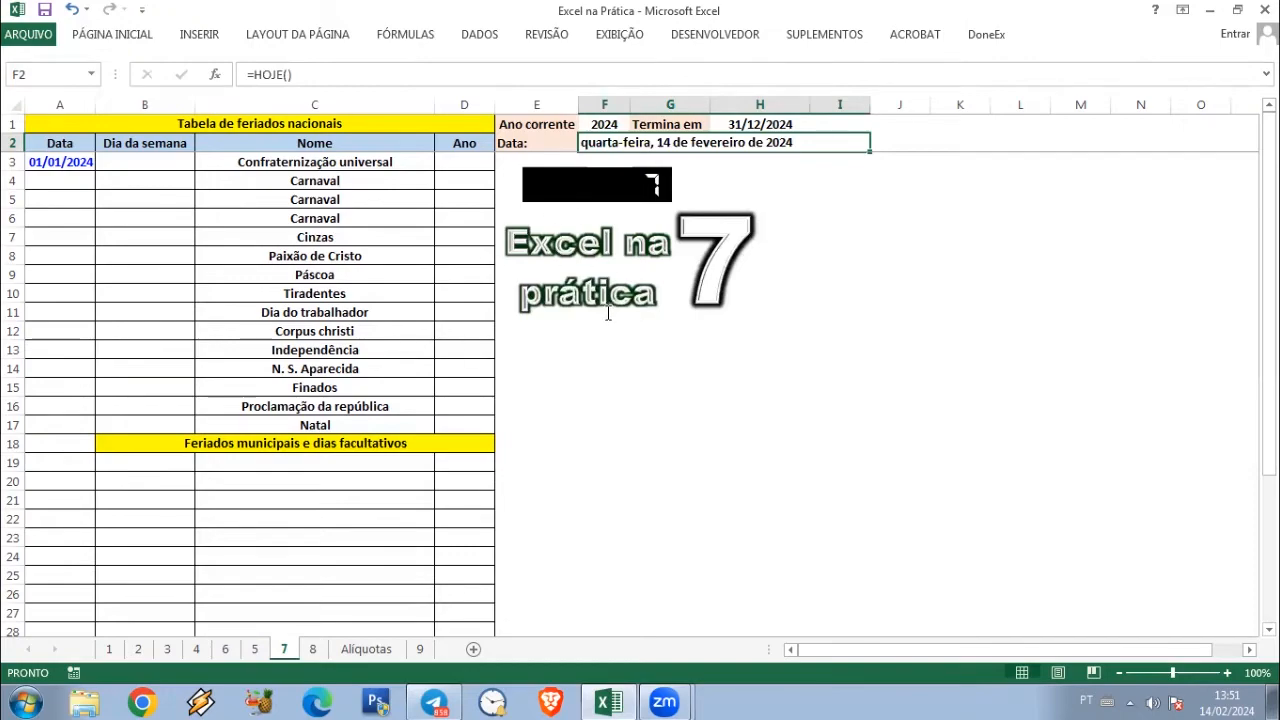
{"action": "left_click", "coordinate": [604, 124]}
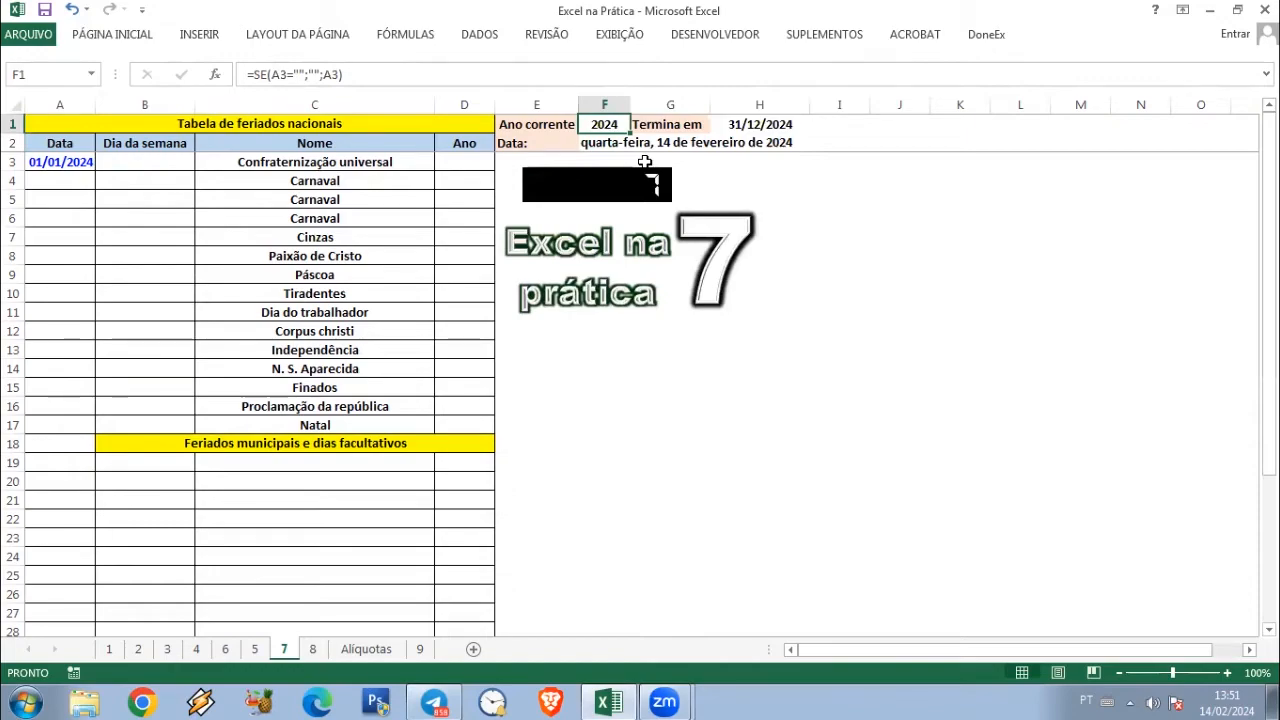
Enter the formula =SE(A3="";"";A3) in cell B3 of the Dia da semana column
{"action": "left_click", "coordinate": [130, 160]}
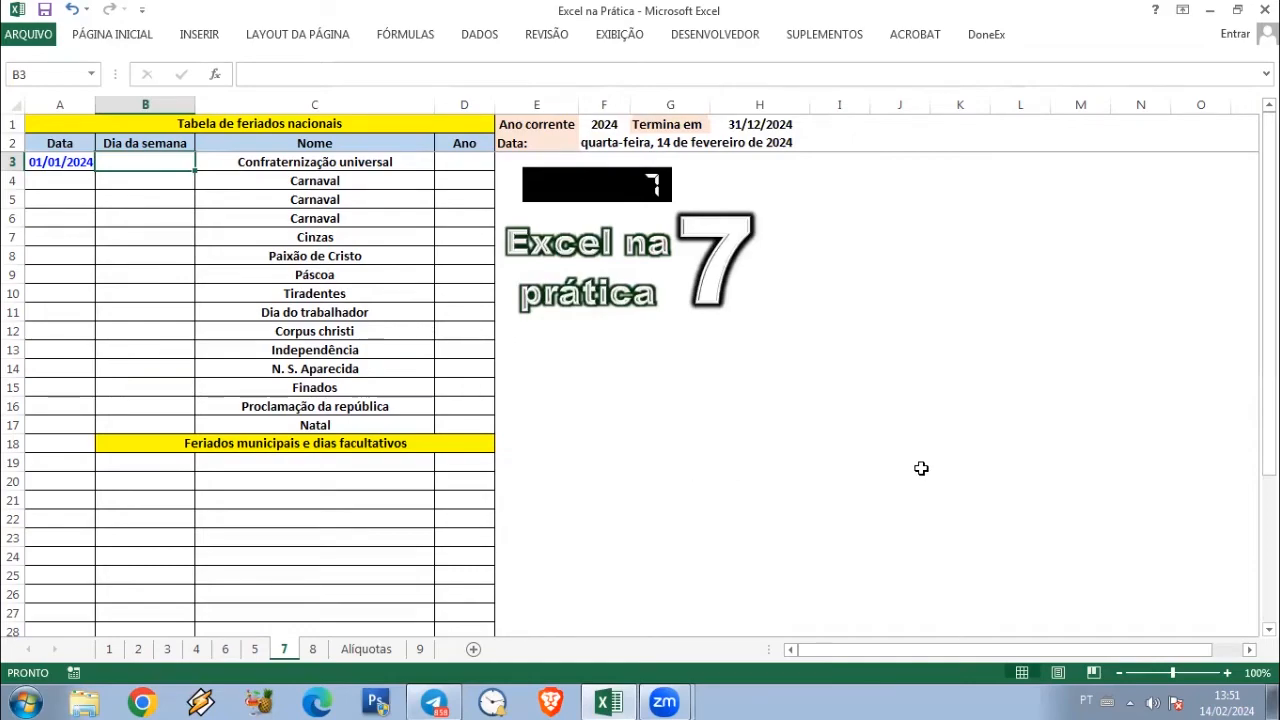
{"action": "type", "text": "=("}
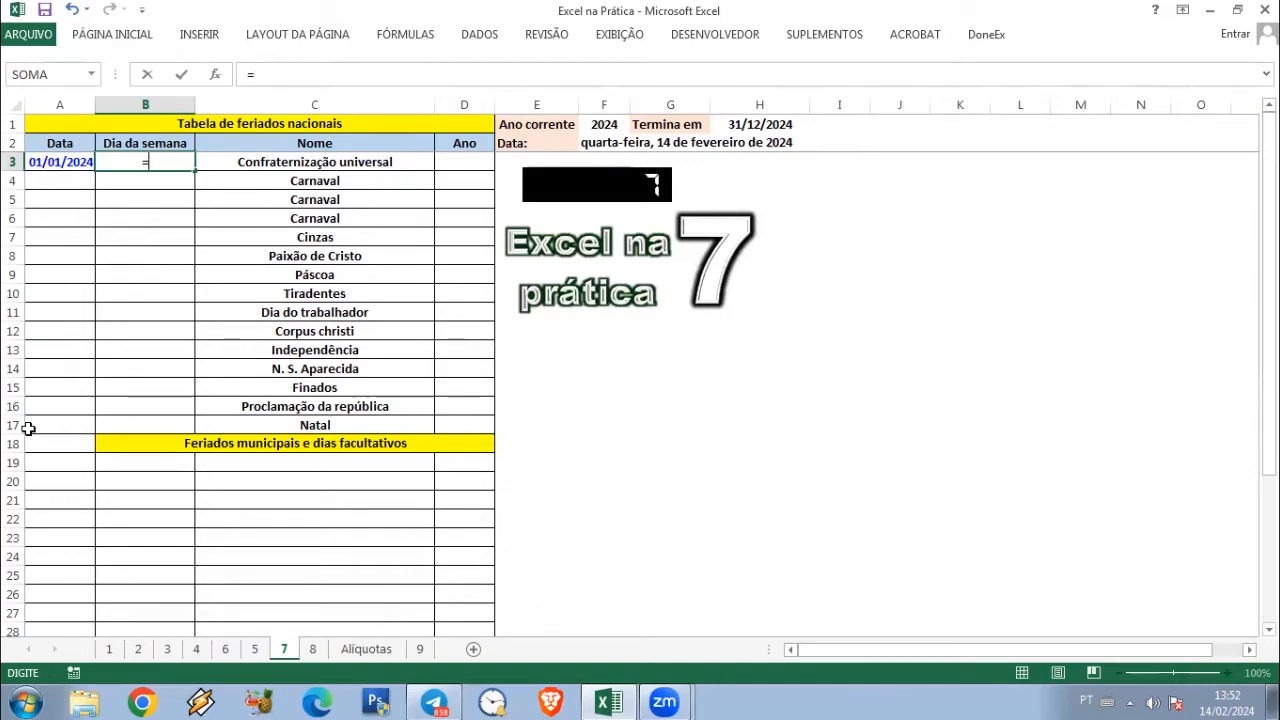
{"action": "type", "text": "SE("}
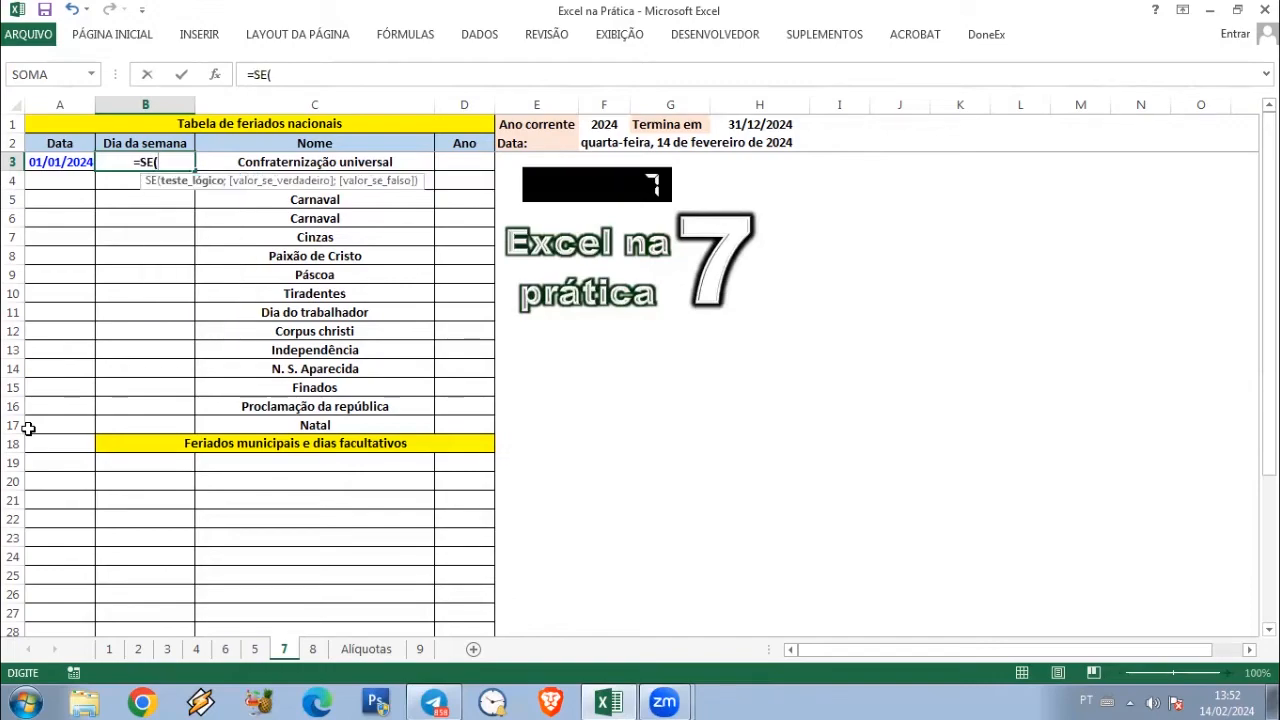
{"action": "left_click", "coordinate": [50, 166]}
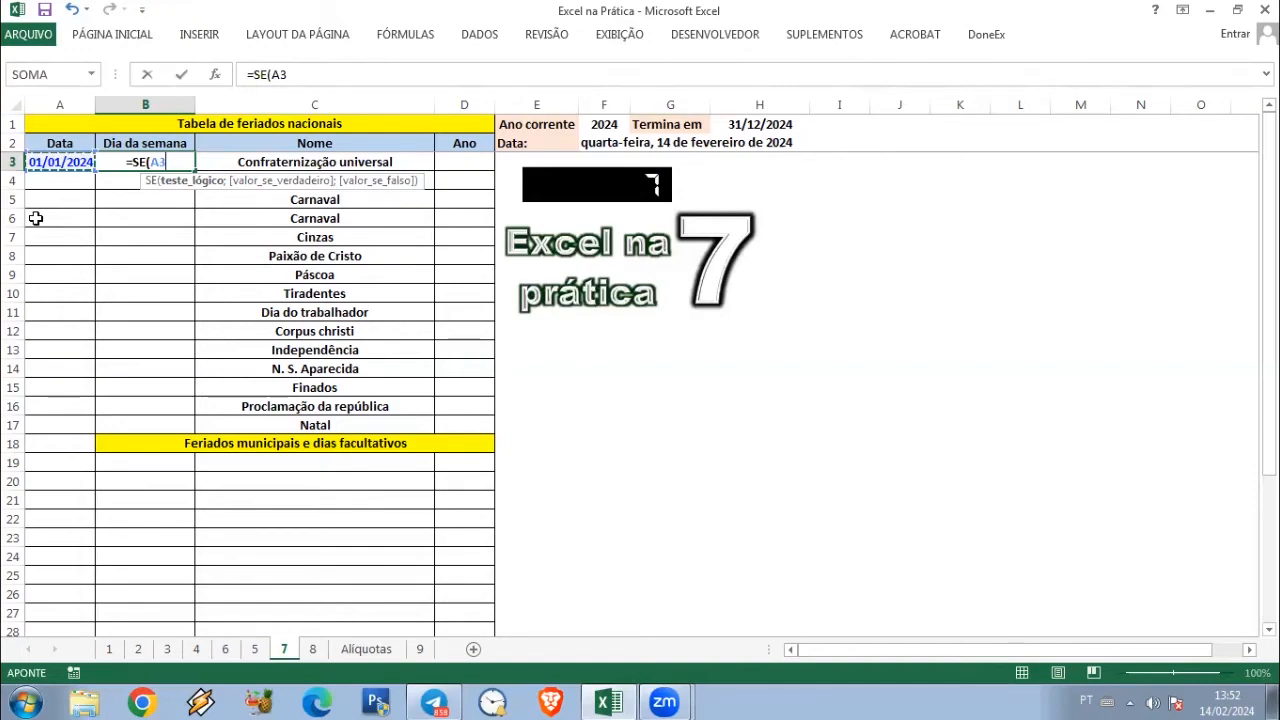
{"action": "type", "text": "="}
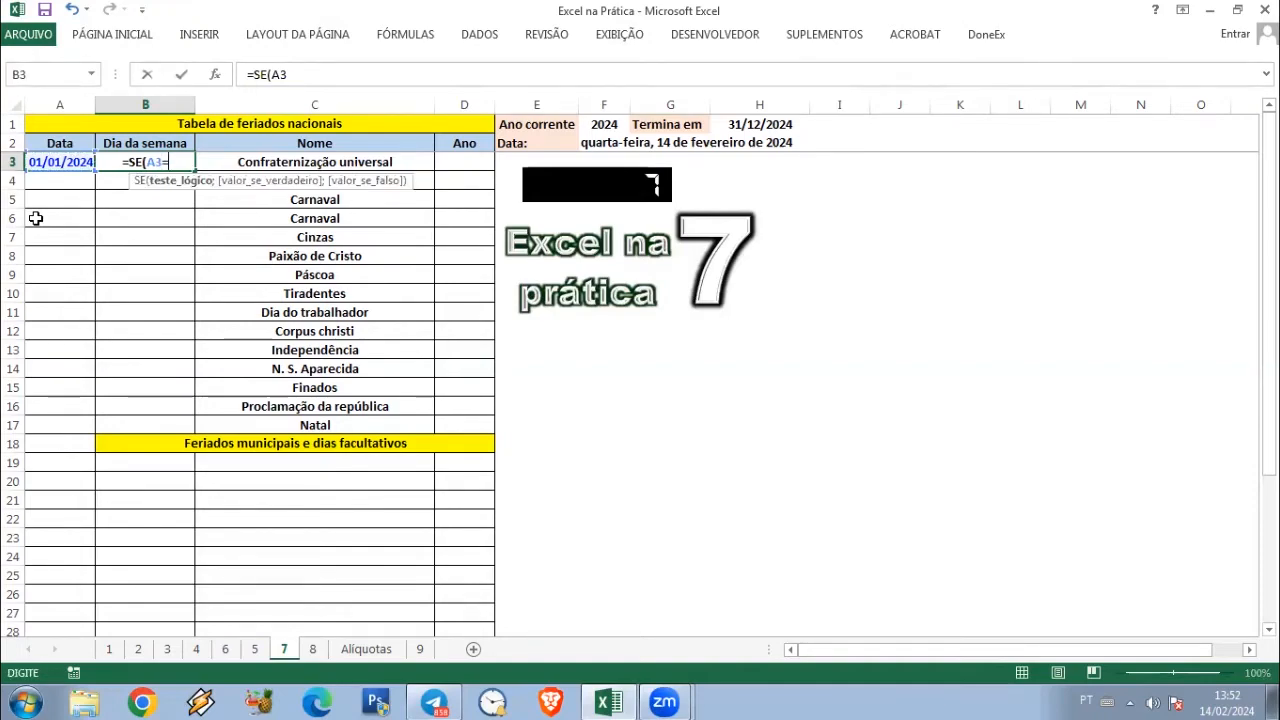
{"action": "type", "text": "\"\""}
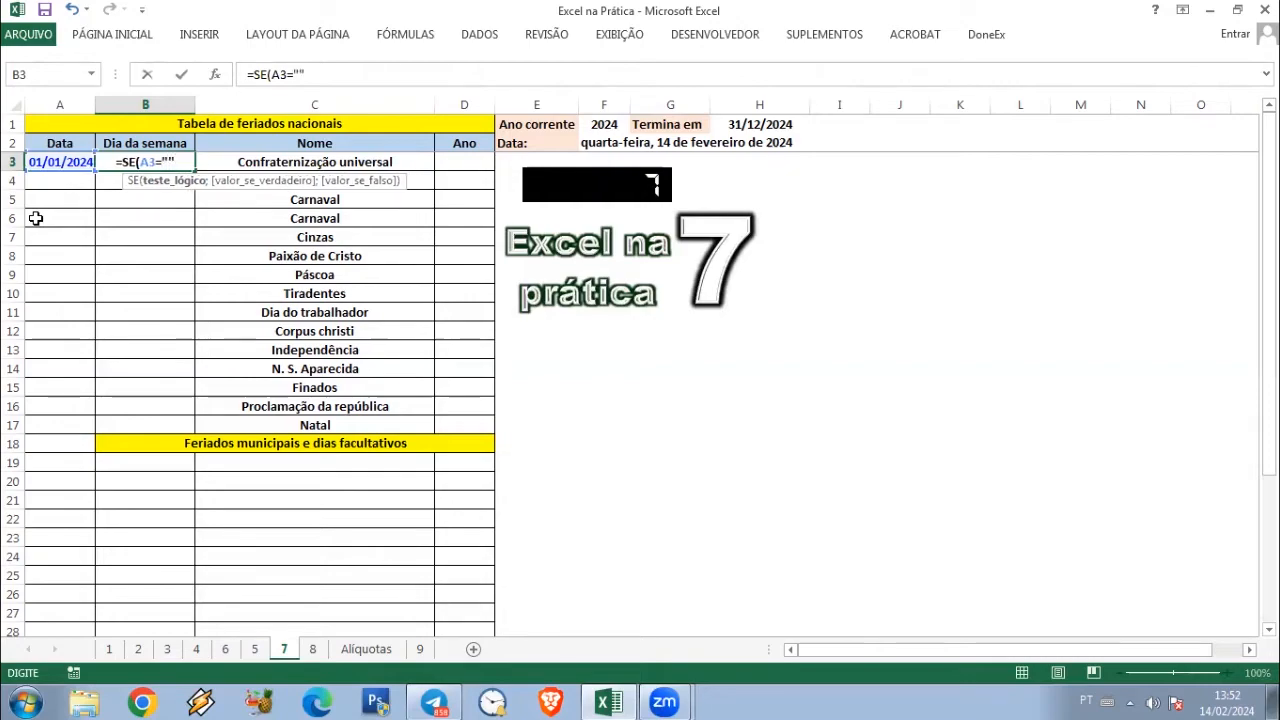
{"action": "type", "text": ";"}
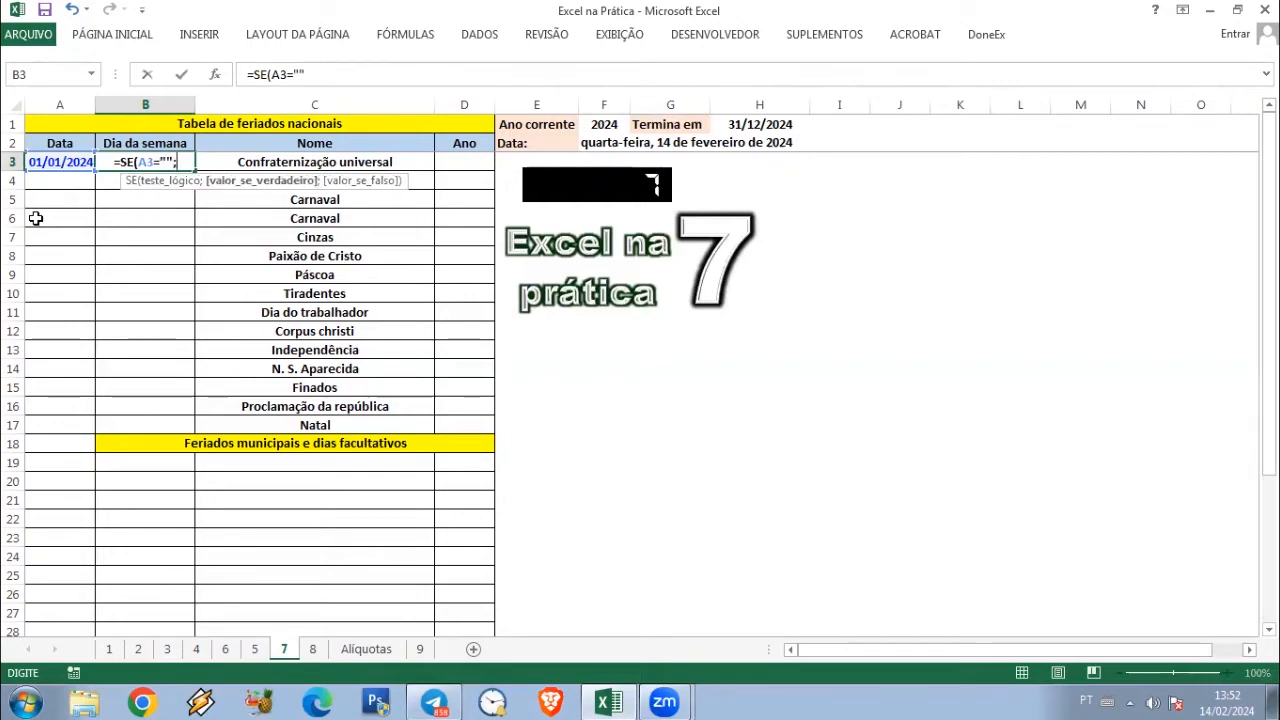
{"action": "type", "text": "\"\""}
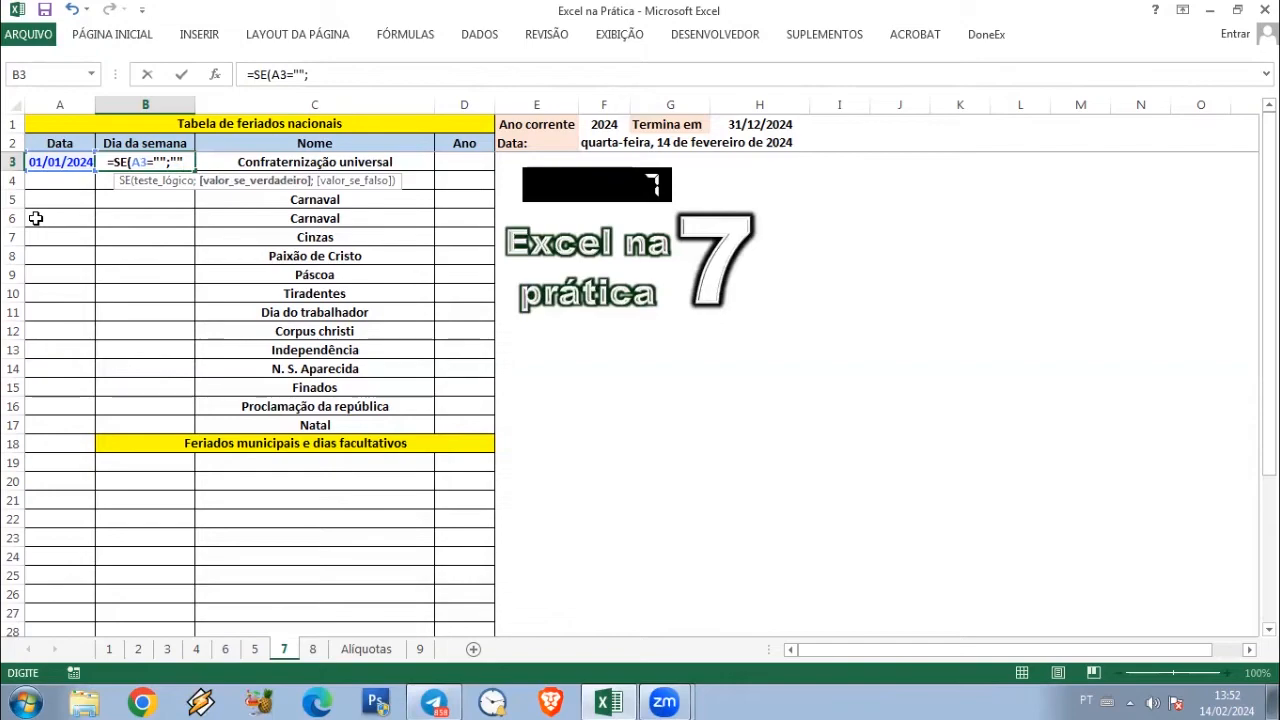
{"action": "type", "text": ";A"}
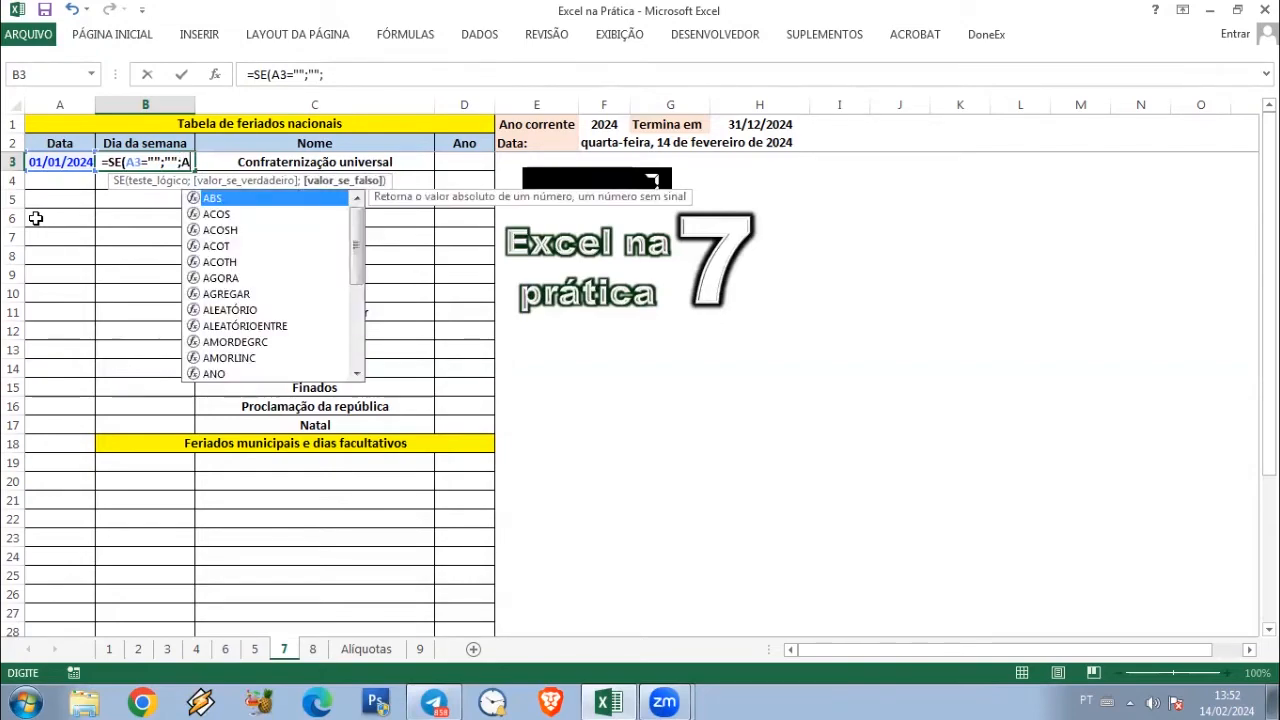
{"action": "type", "text": "3"}
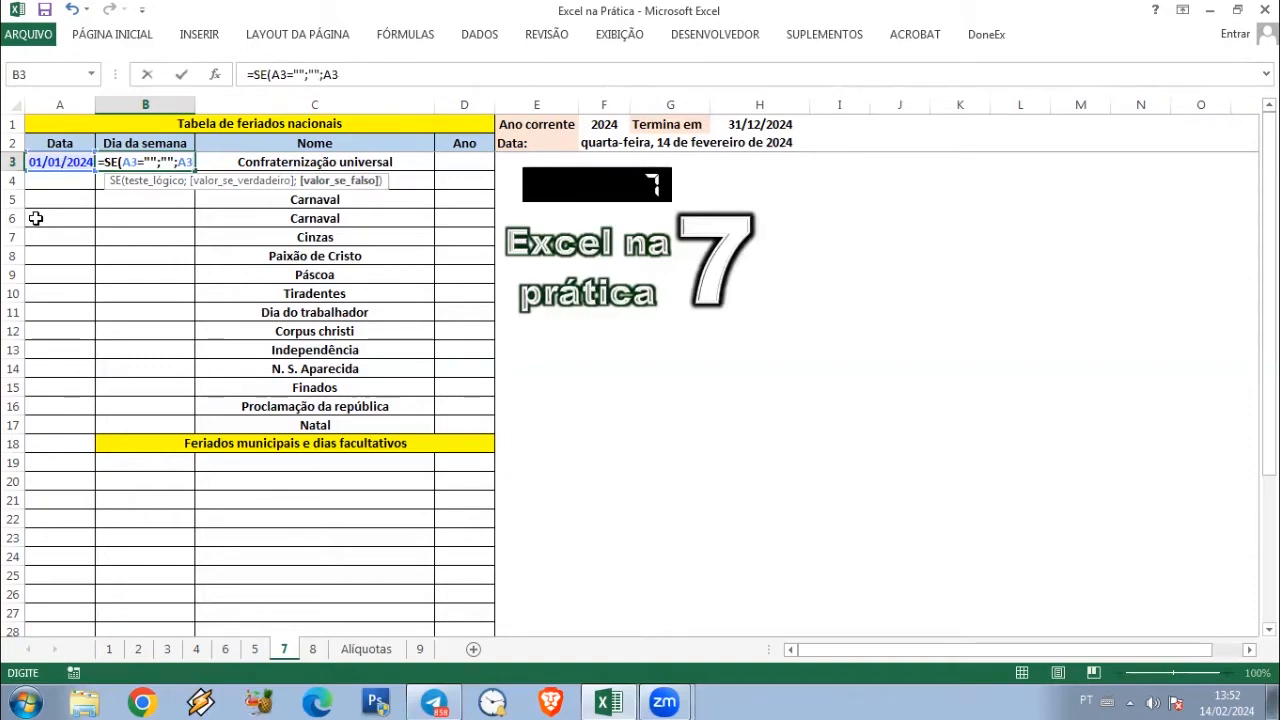
{"action": "type", "text": ")"}
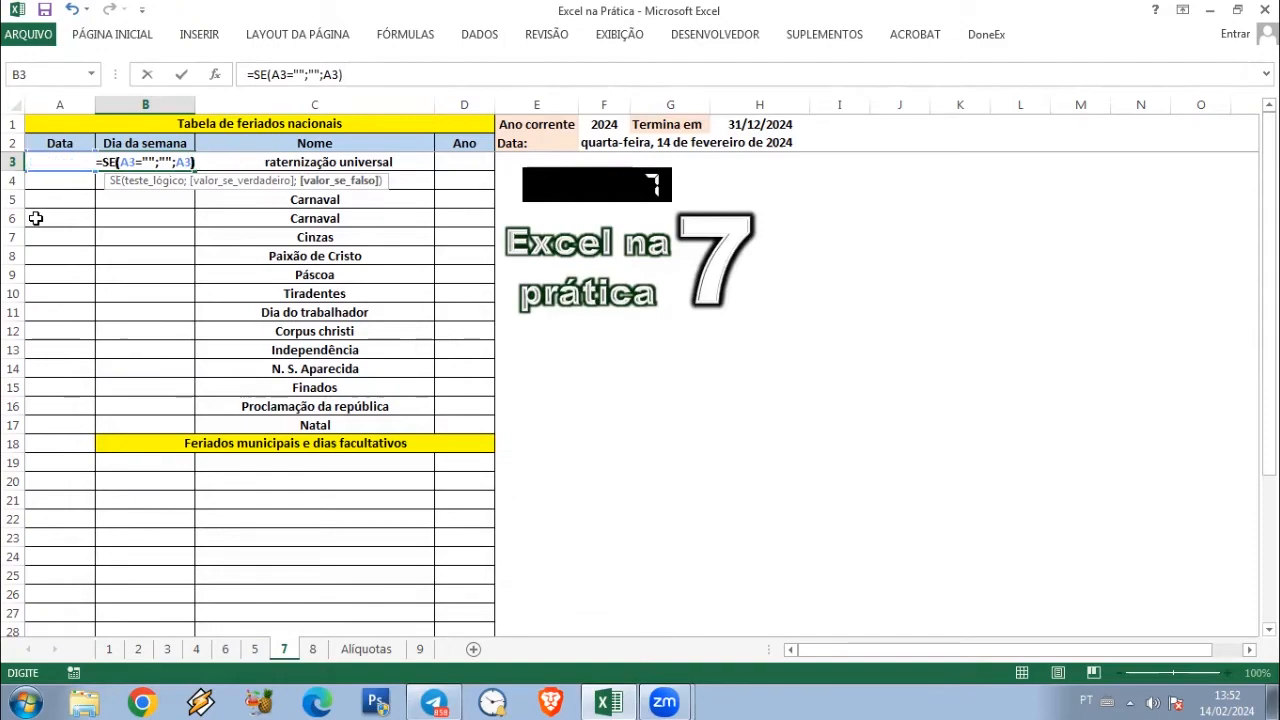
{"action": "key", "text": "Return"}
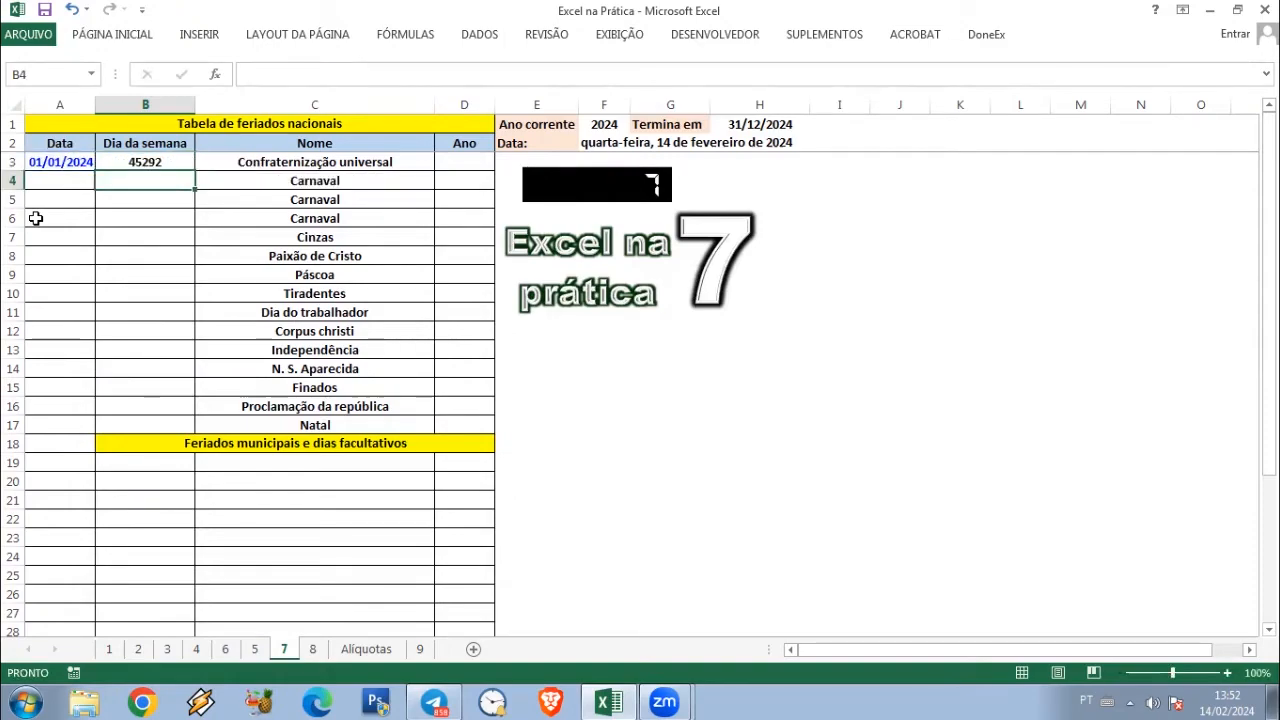
Apply the custom number format DDDD to cell B3 so it displays the weekday name
{"action": "key", "text": "Up"}
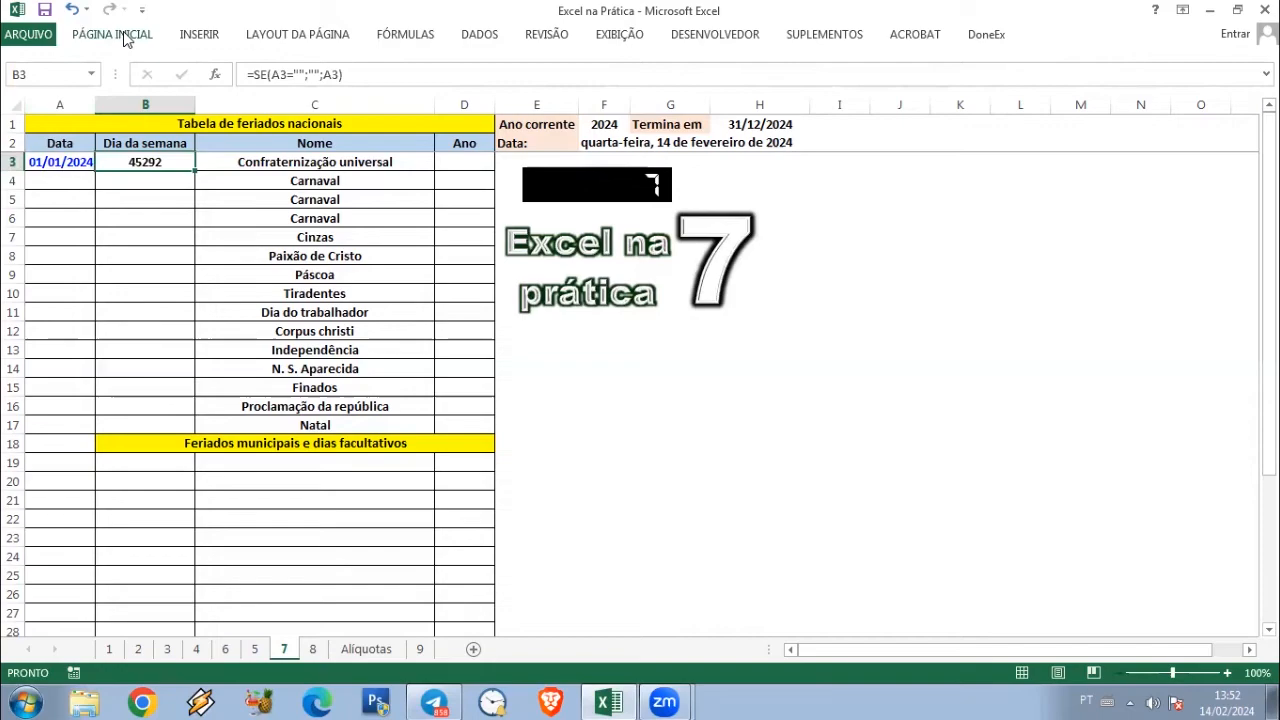
{"action": "left_click", "coordinate": [124, 36]}
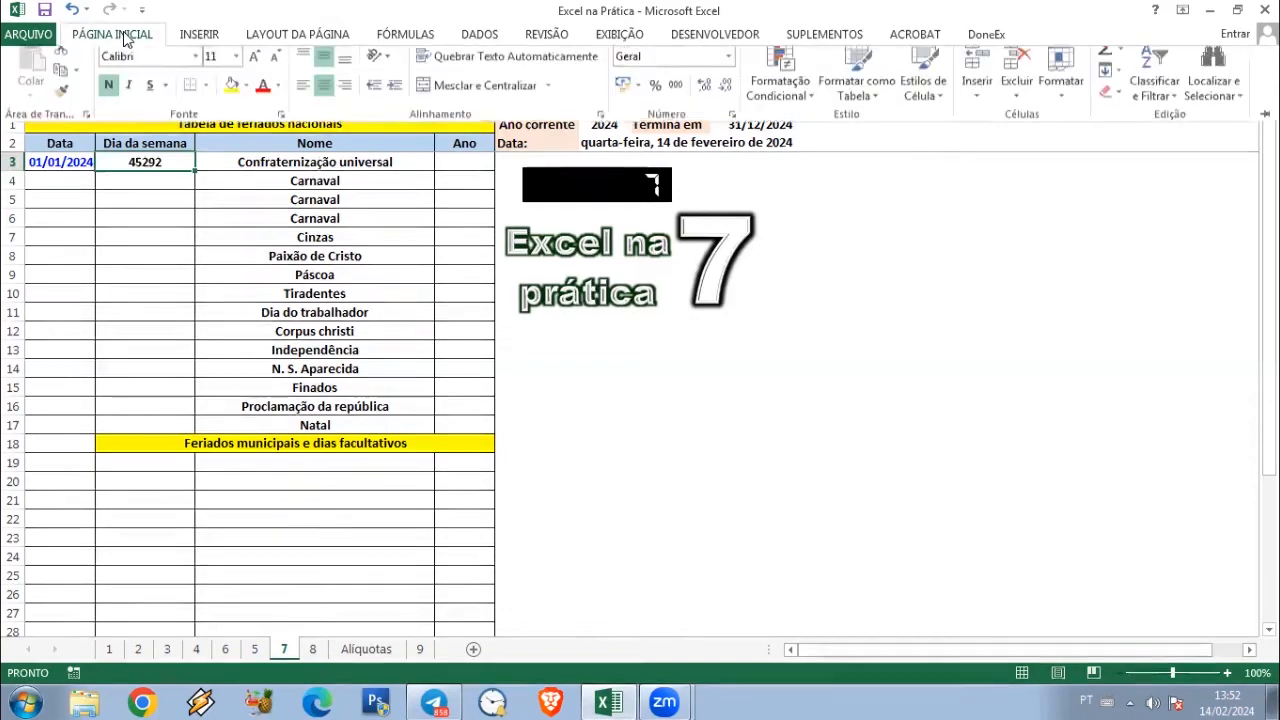
{"action": "left_click", "coordinate": [282, 128]}
{"action": "left_click", "coordinate": [345, 197]}
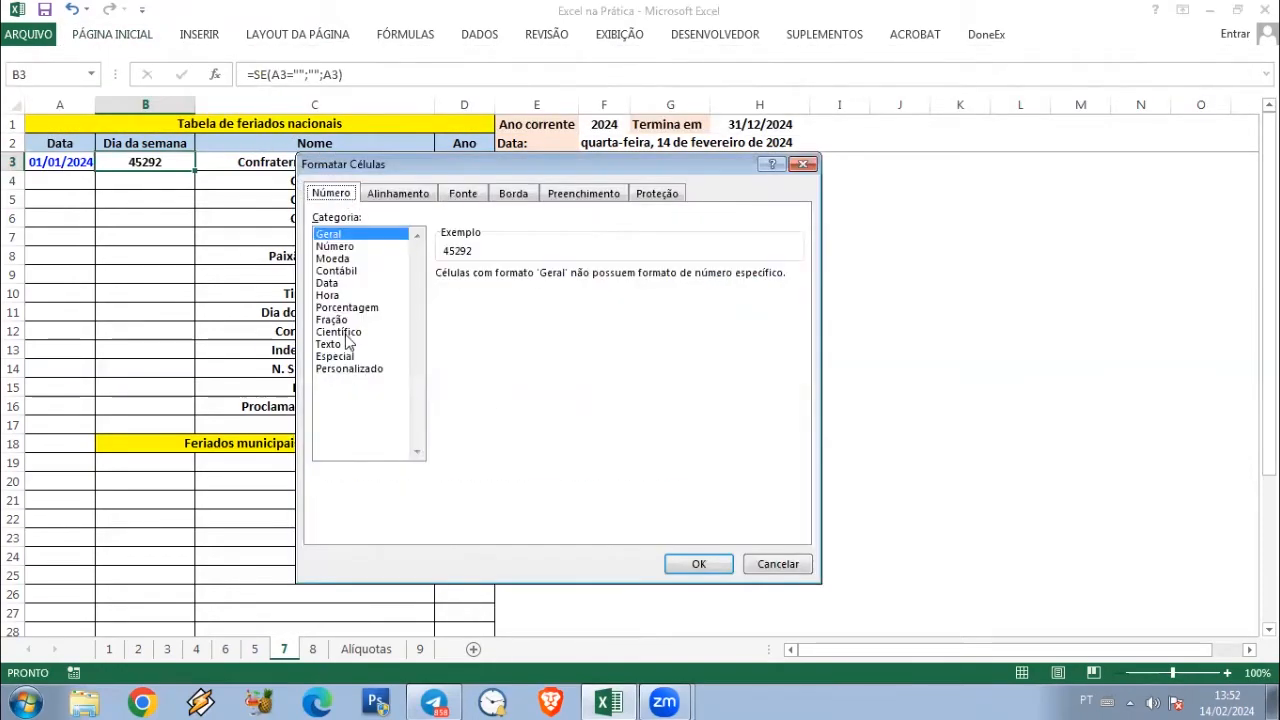
{"action": "left_click", "coordinate": [370, 369]}
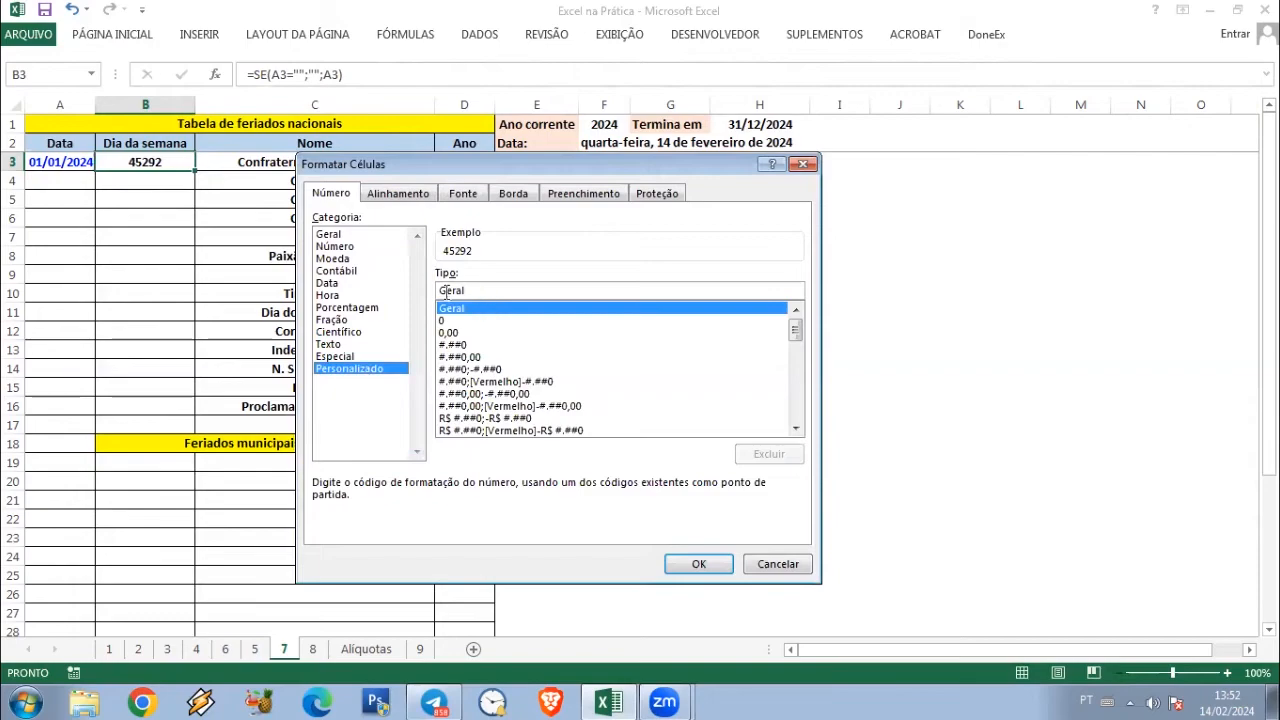
{"action": "type", "text": "DDDD"}
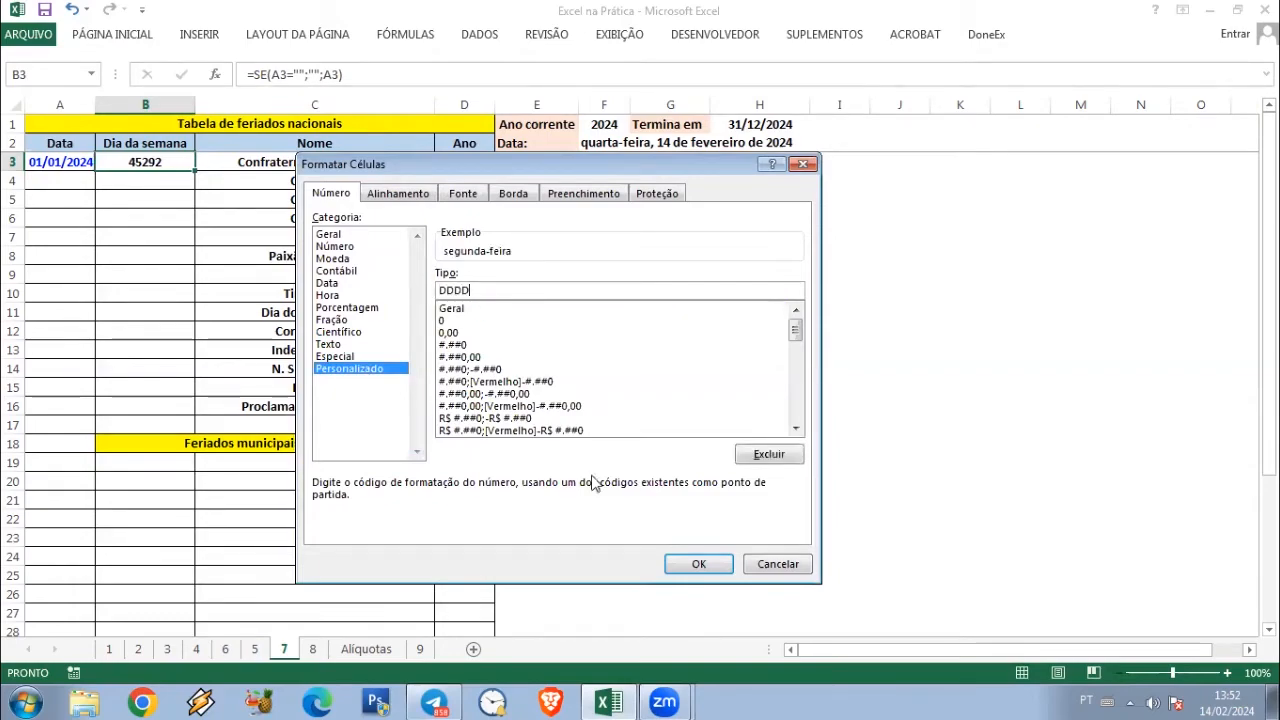
{"action": "left_click", "coordinate": [699, 564]}
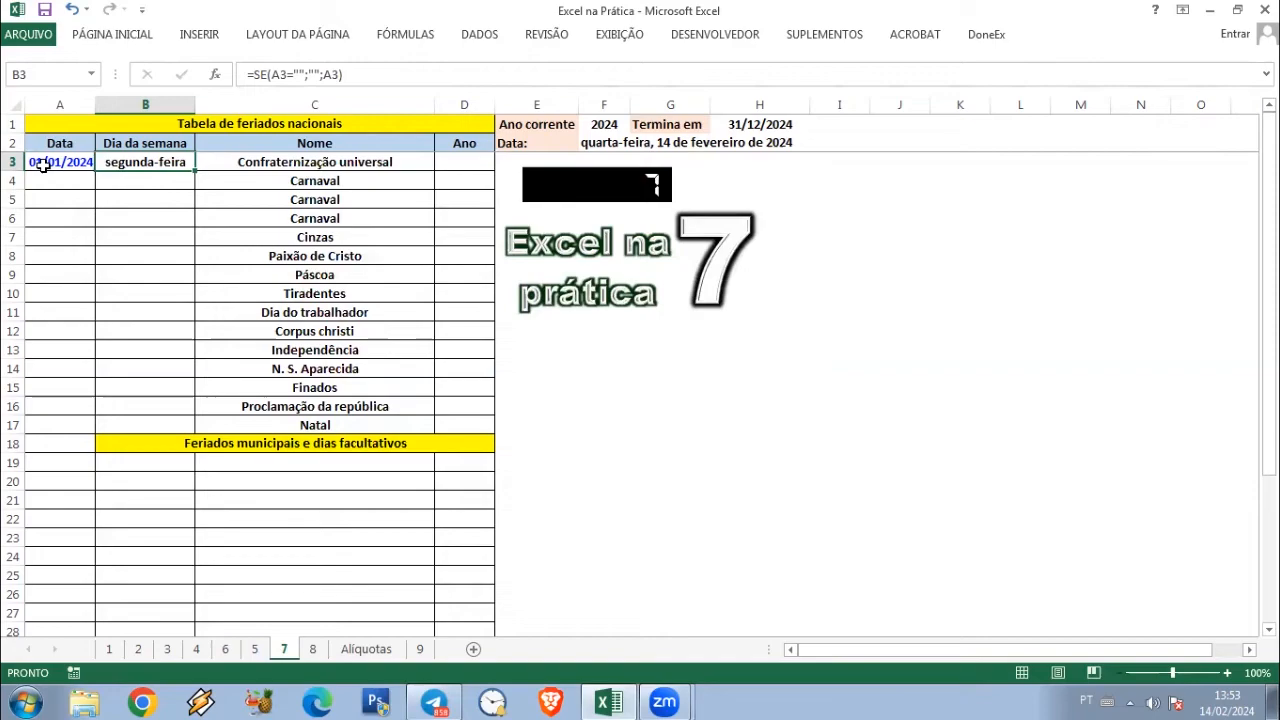
Apply the custom number format dddd to the empty weekday cells B4:B17 of the national holidays
{"action": "left_click", "coordinate": [158, 182]}
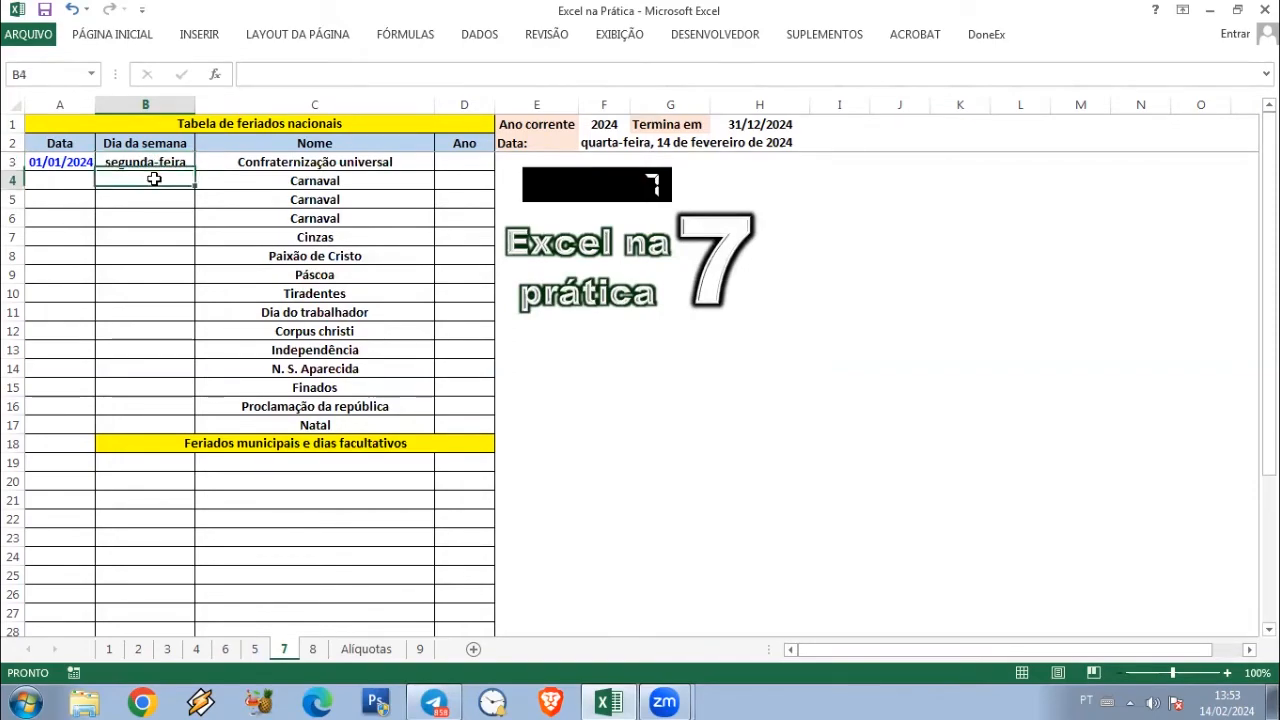
{"action": "left_click", "coordinate": [162, 420], "text": "shift"}
{"action": "left_click", "coordinate": [98, 36]}
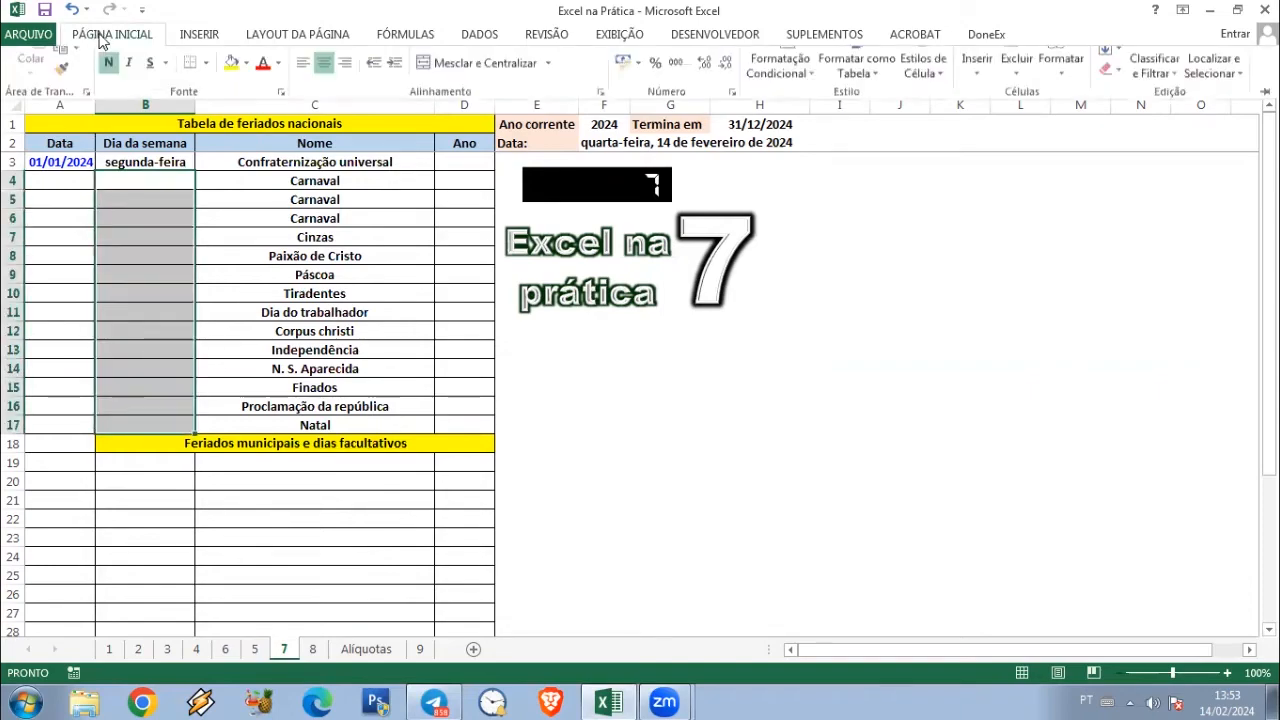
{"action": "left_click", "coordinate": [280, 127]}
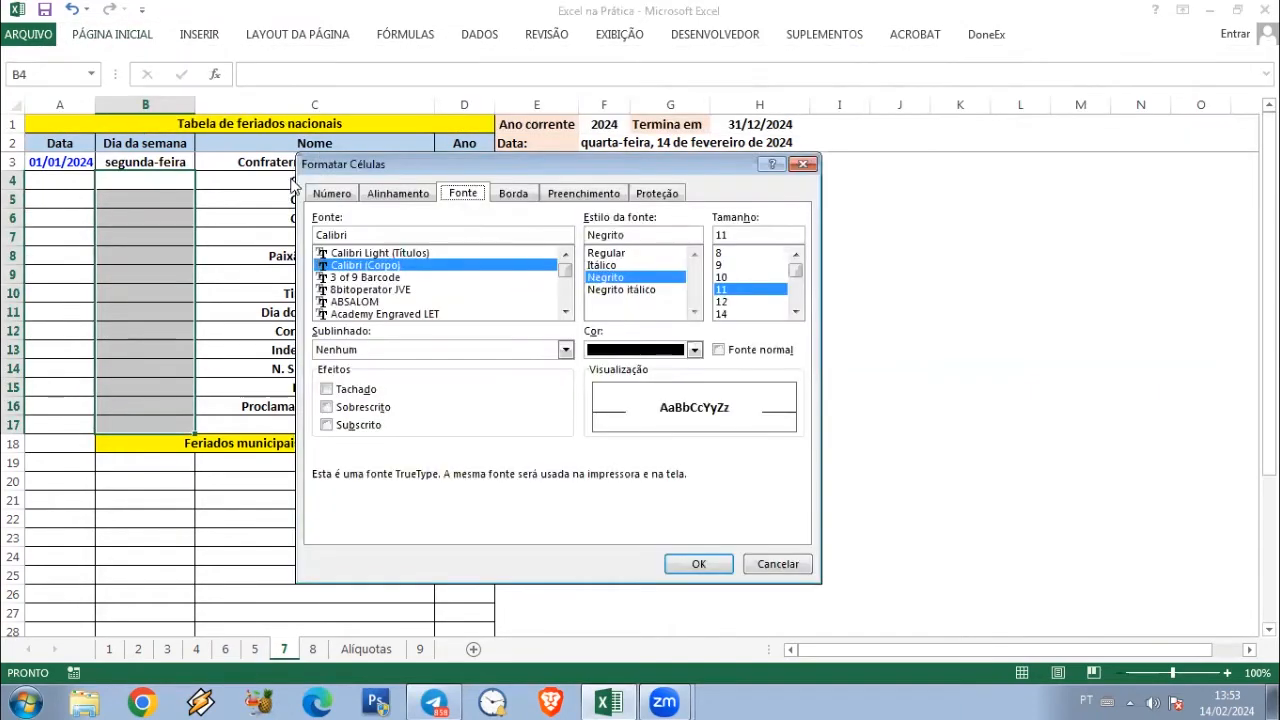
{"action": "left_click", "coordinate": [332, 193]}
{"action": "left_click", "coordinate": [349, 368]}
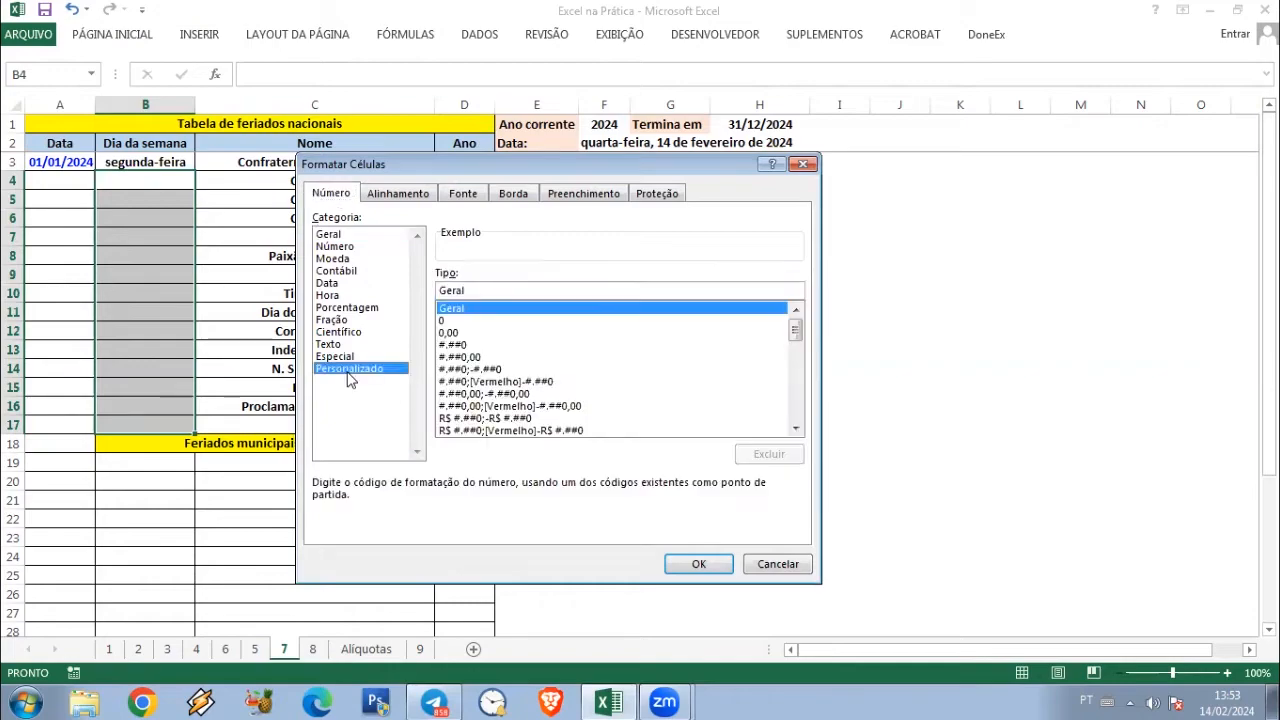
{"action": "left_click_drag", "start_coordinate": [501, 291], "coordinate": [370, 298]}
{"action": "type", "text": "dddd"}
{"action": "left_click", "coordinate": [678, 565]}
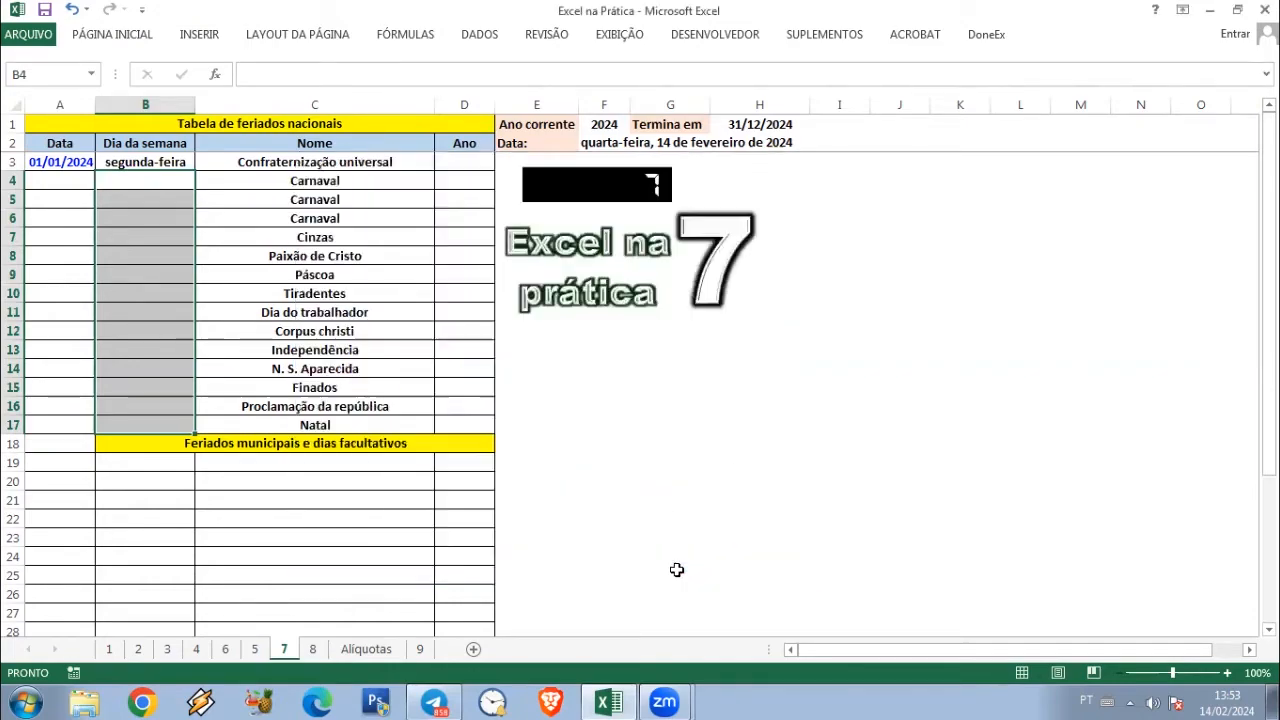
Apply the custom number format dddd to the weekday cells B19:B37 under Feriados municipais e dias facultativos
{"action": "left_click", "coordinate": [165, 464]}
{"action": "scroll", "coordinate": [171, 480], "scroll_direction": "down", "scroll_amount": 5}
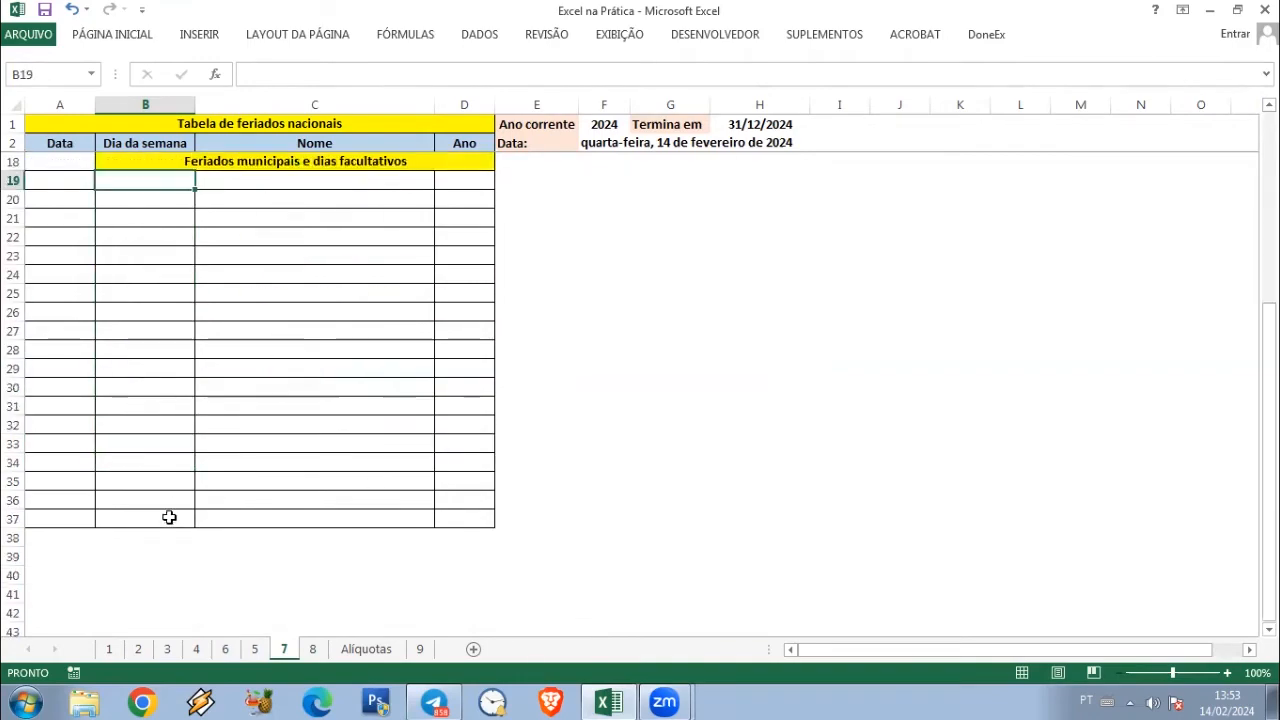
{"action": "left_click", "coordinate": [169, 517], "text": "shift"}
{"action": "left_click", "coordinate": [100, 35]}
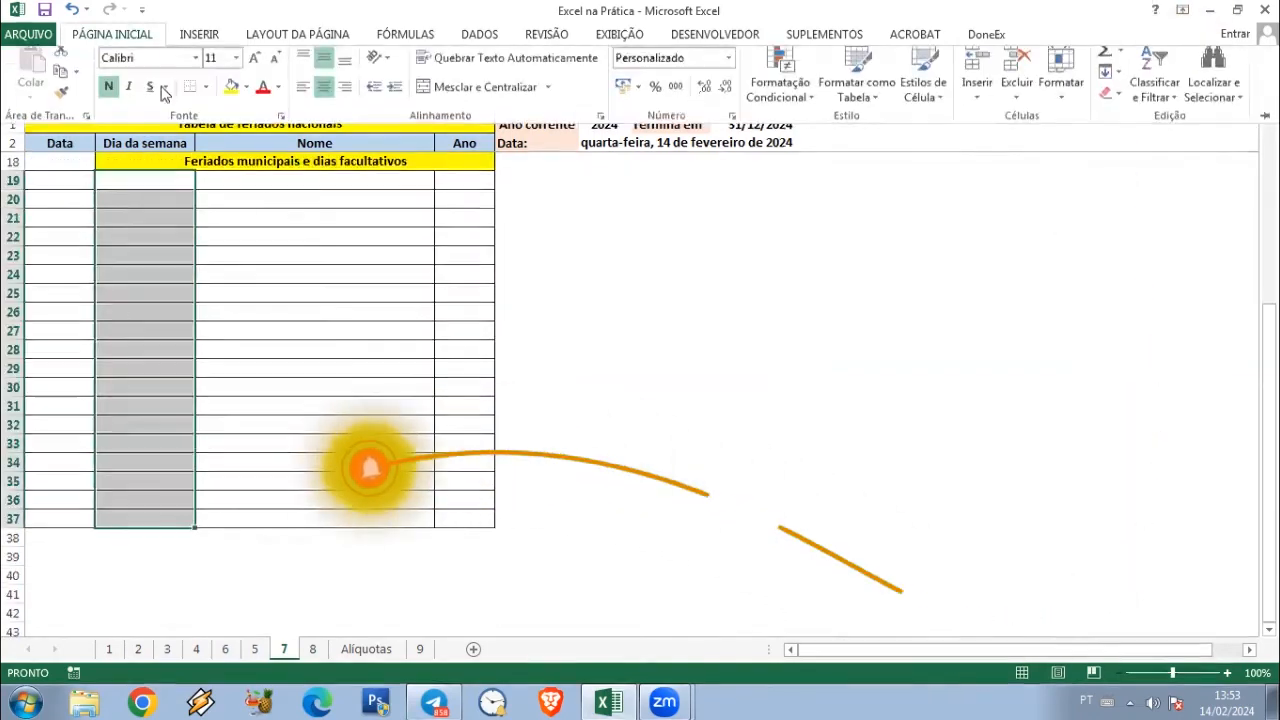
{"action": "left_click", "coordinate": [281, 115]}
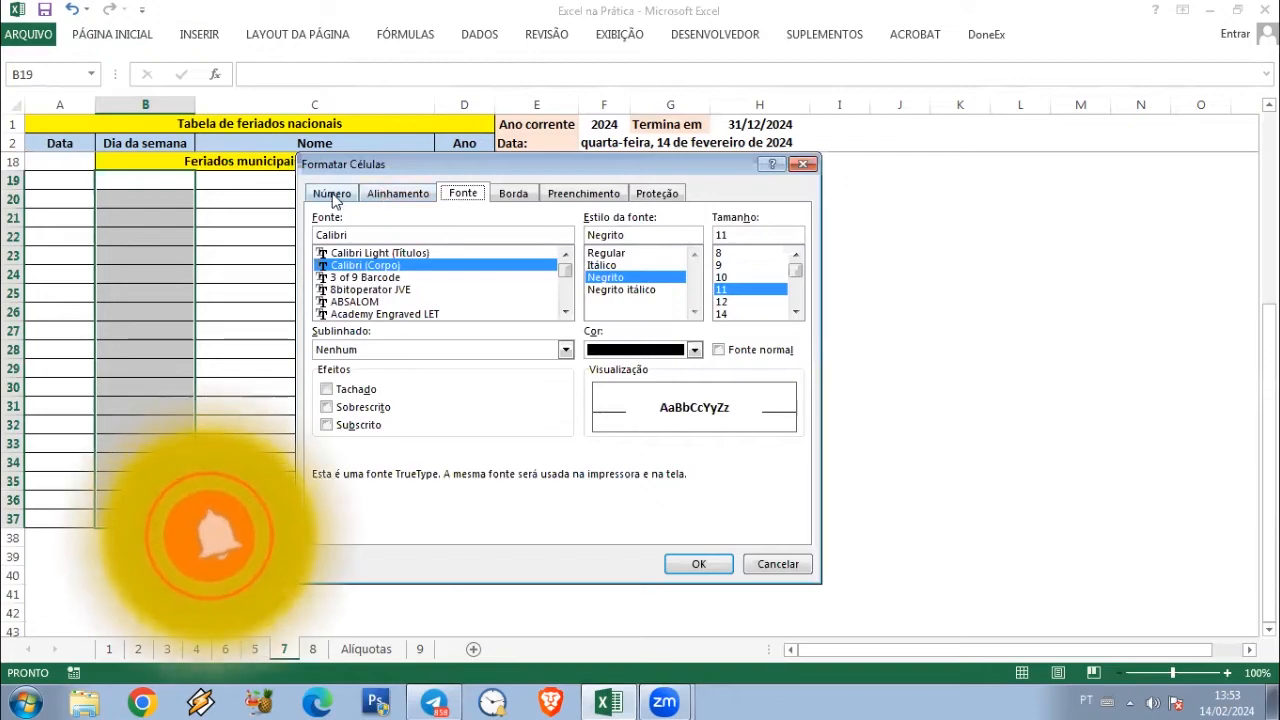
{"action": "left_click", "coordinate": [331, 194]}
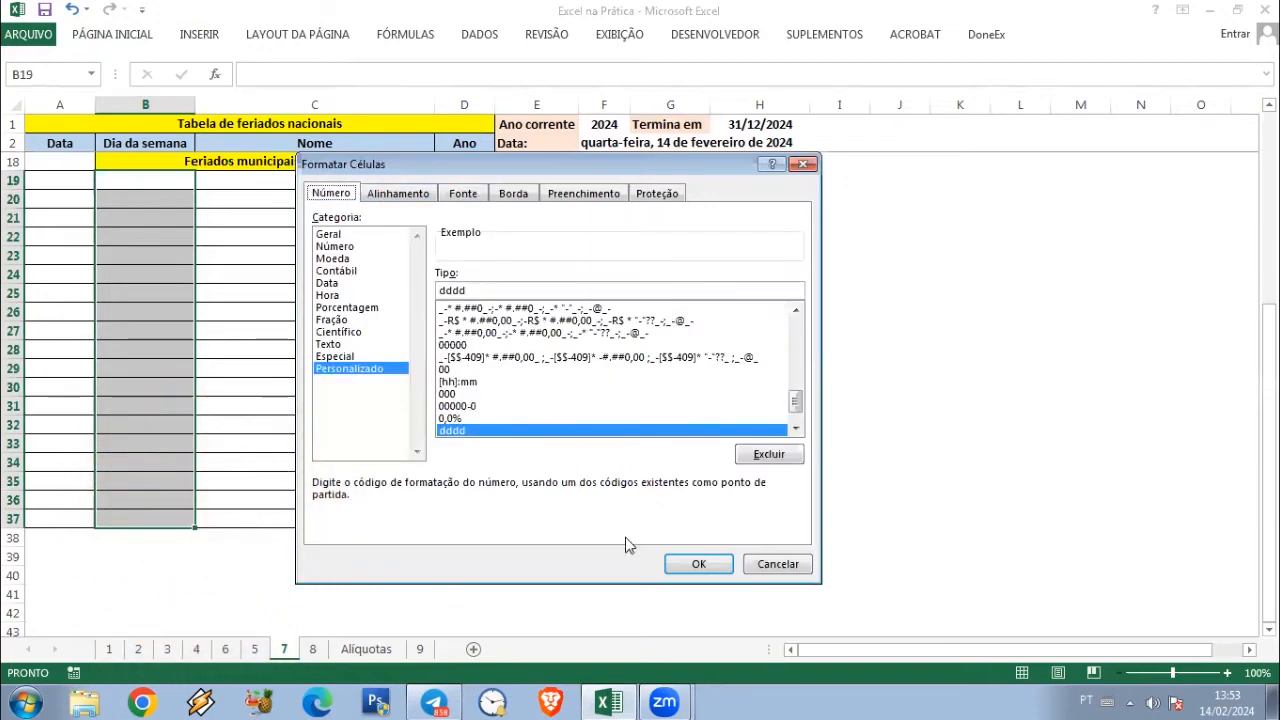
{"action": "left_click", "coordinate": [699, 564]}
{"action": "left_click", "coordinate": [293, 443]}
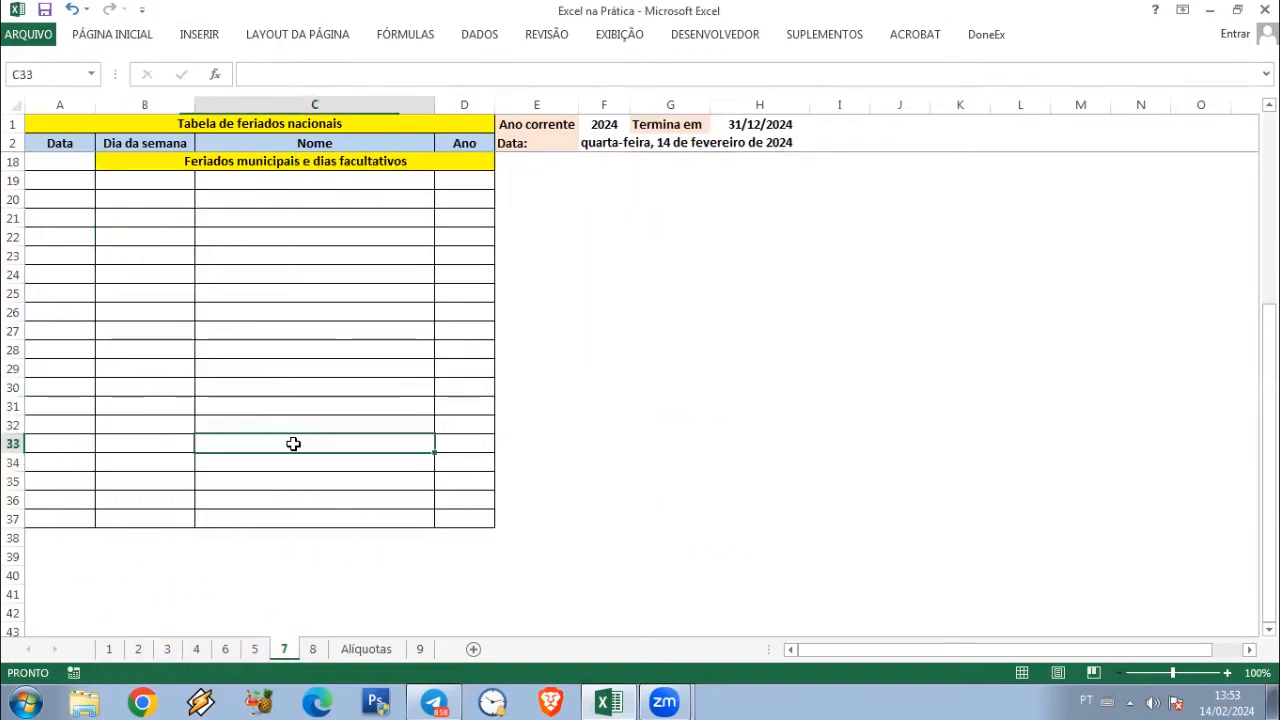
{"action": "scroll", "coordinate": [293, 443], "scroll_direction": "up", "scroll_amount": 5}
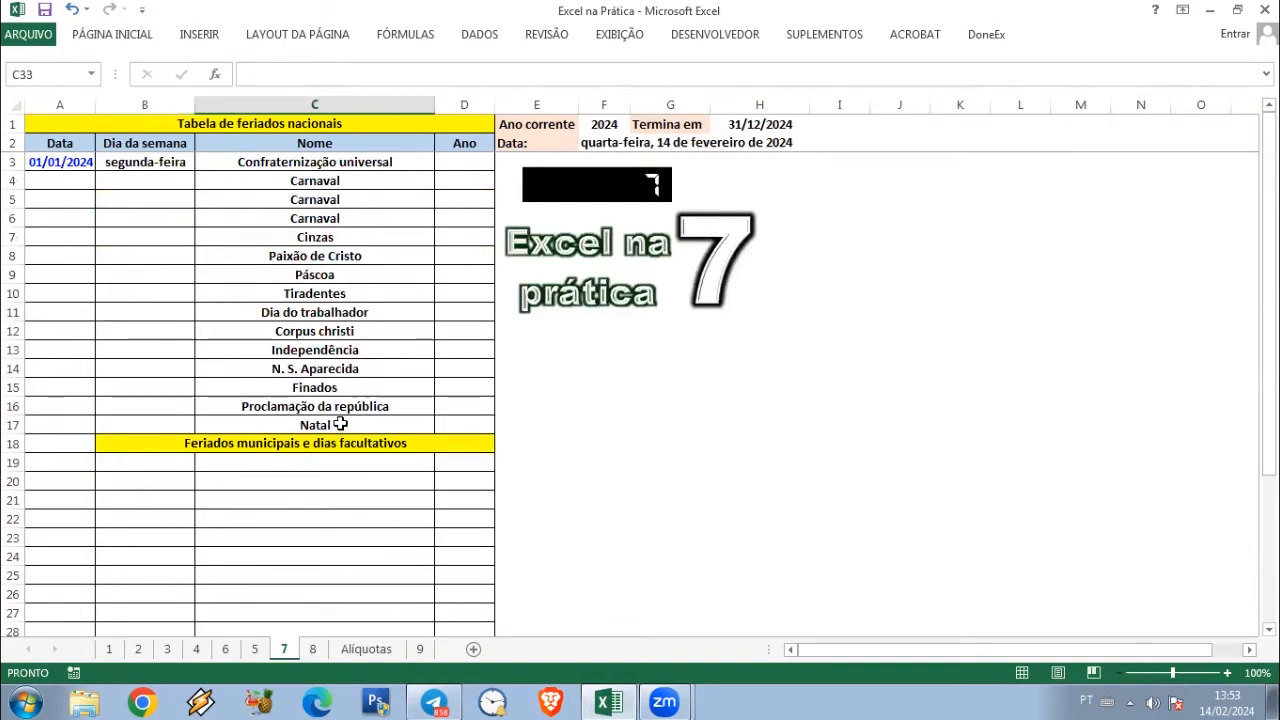
Enter the formula =SEERRO(SE(A4="";"";A4);"") in cell B4 of the Dia da semana column
{"action": "left_click", "coordinate": [152, 185]}
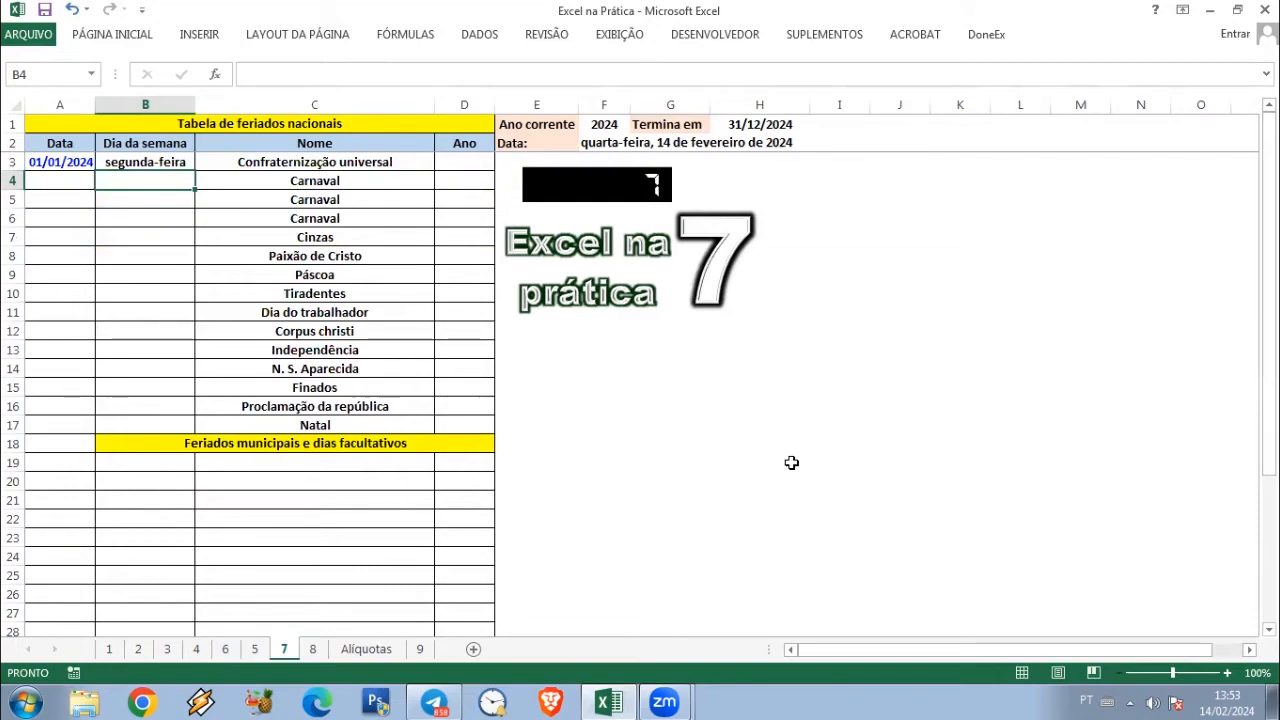
{"action": "type", "text": "="}
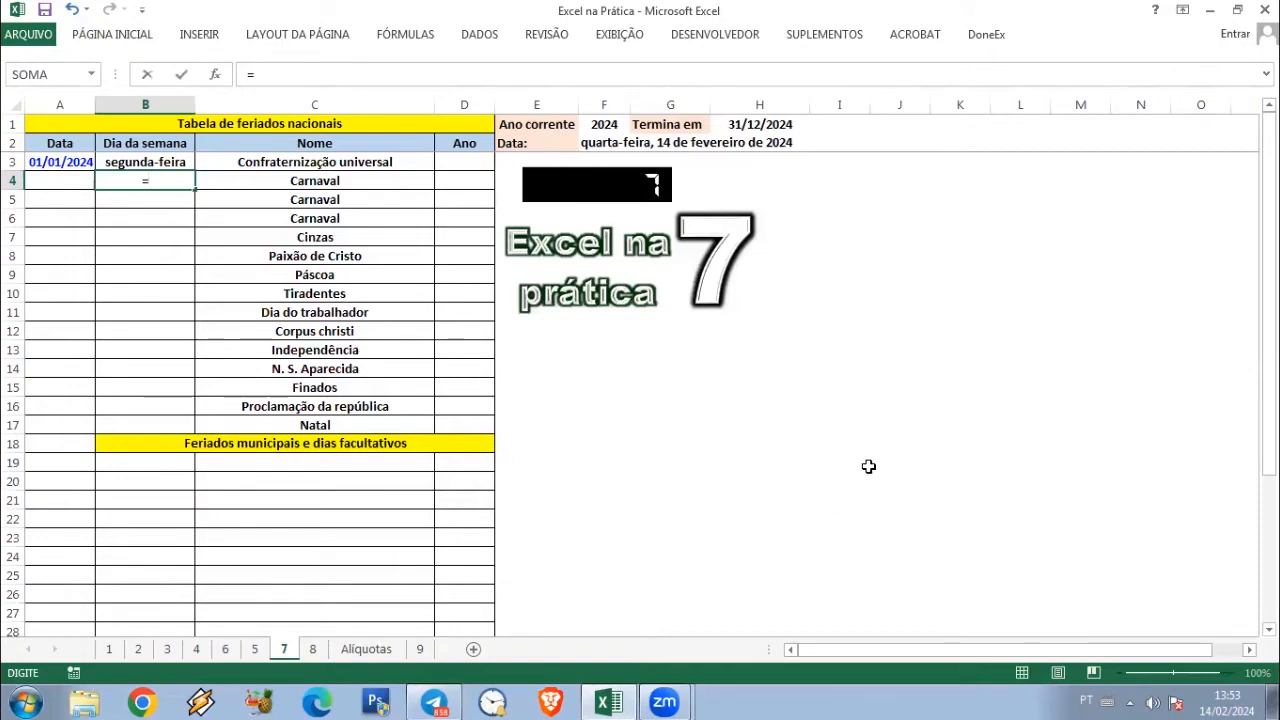
{"action": "type", "text": "SEER"}
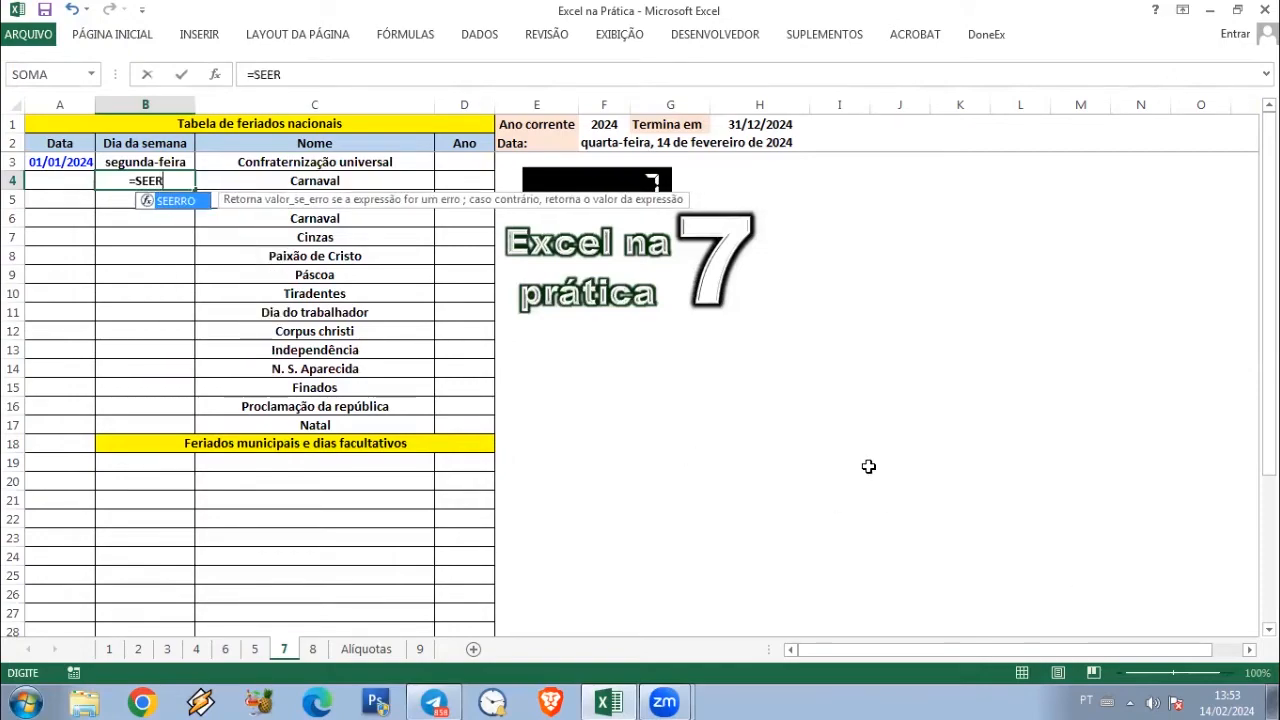
{"action": "type", "text": "RO"}
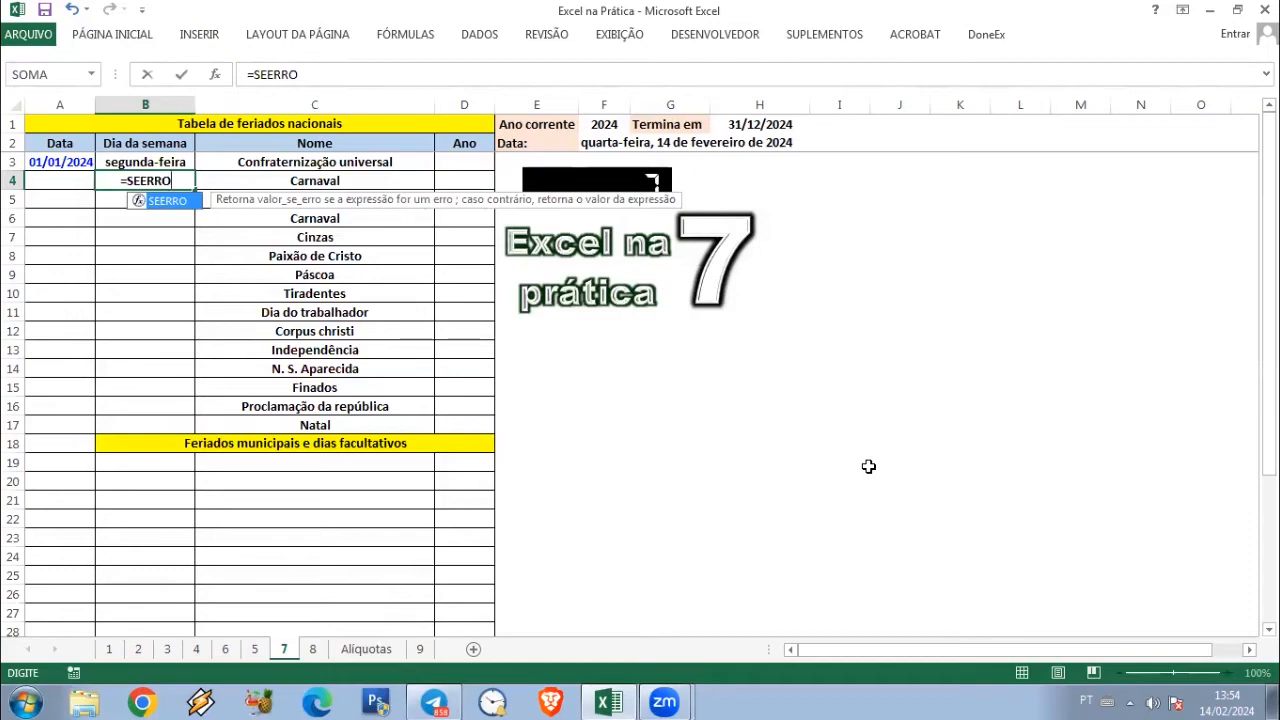
{"action": "type", "text": "("}
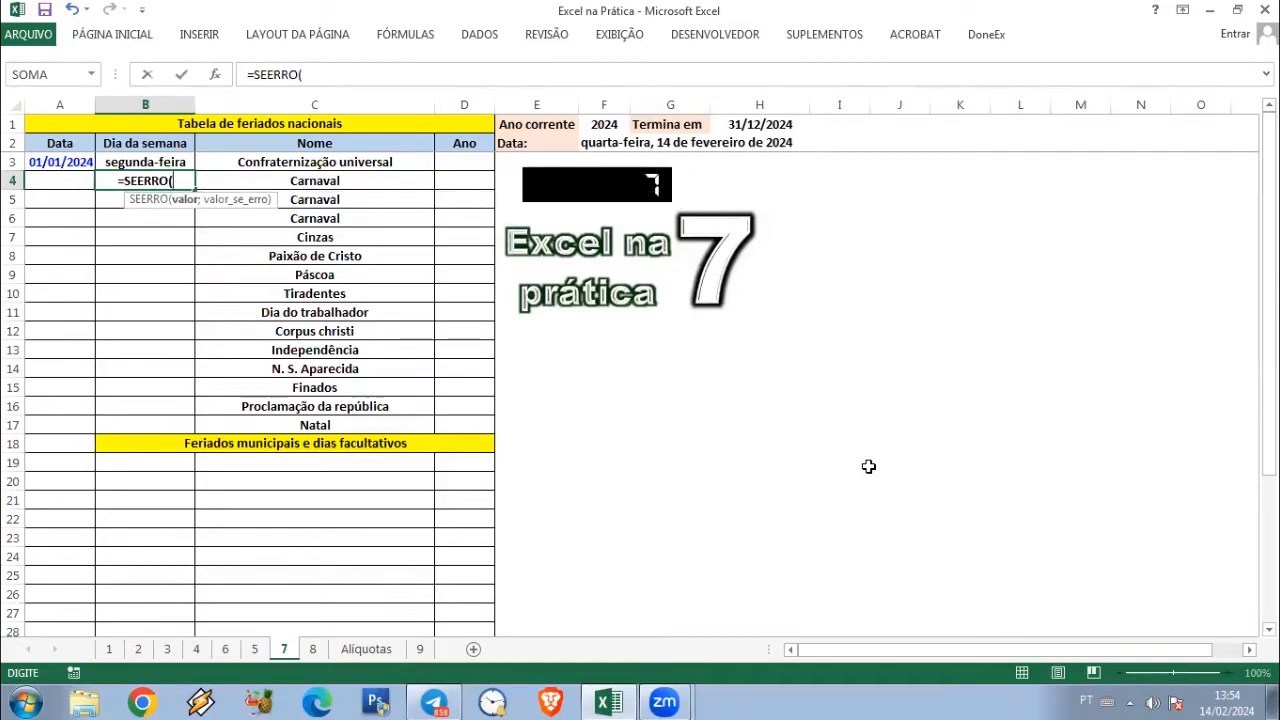
{"action": "type", "text": "SE"}
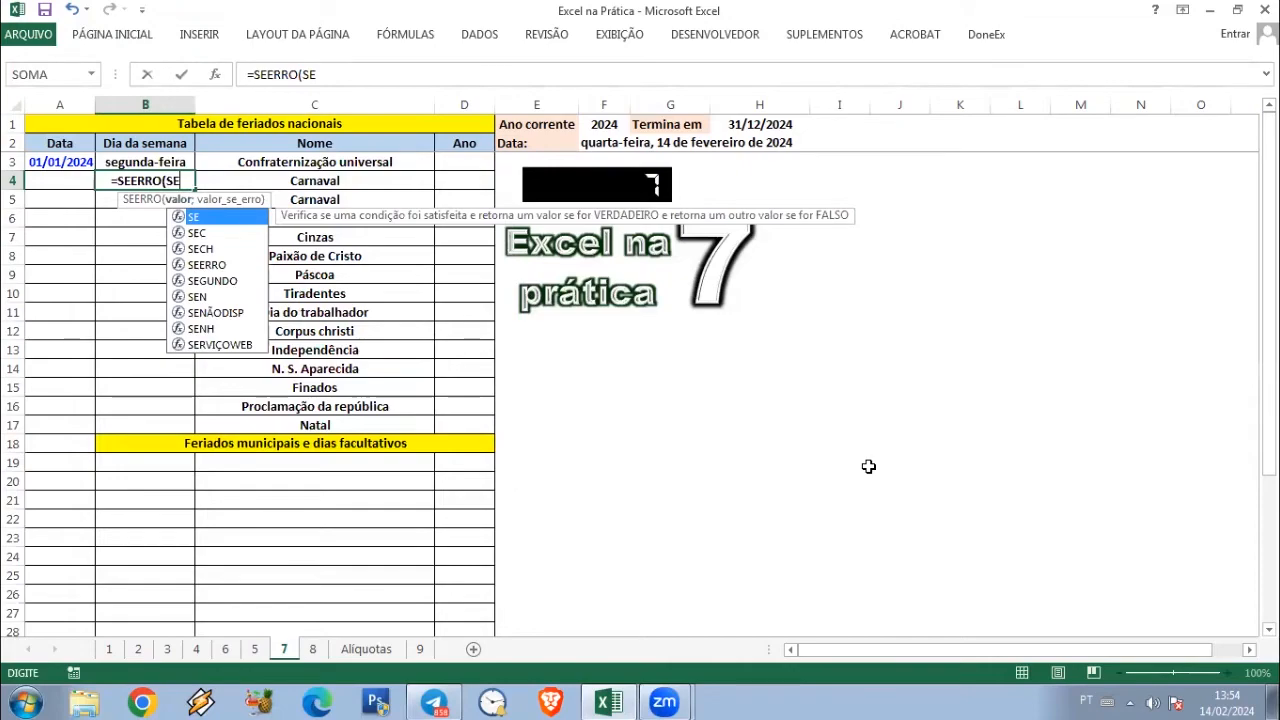
{"action": "type", "text": "("}
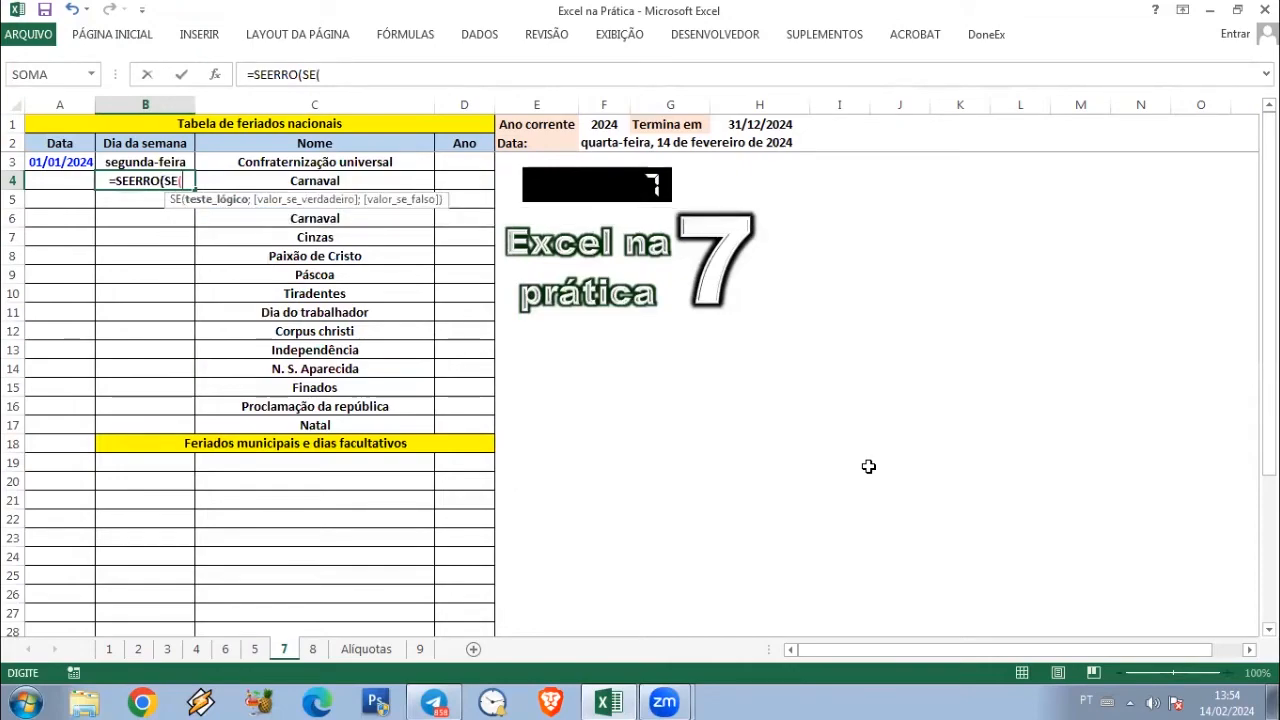
{"action": "left_click", "coordinate": [41, 184]}
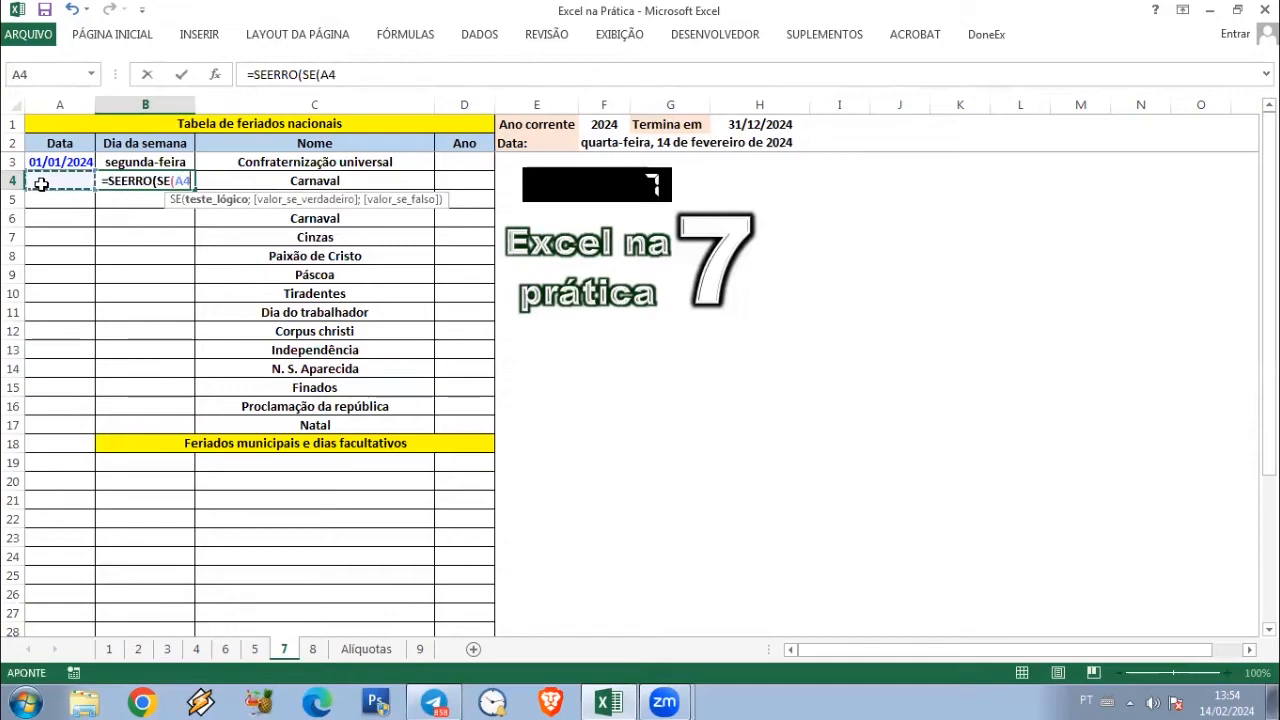
{"action": "type", "text": "=\"\""}
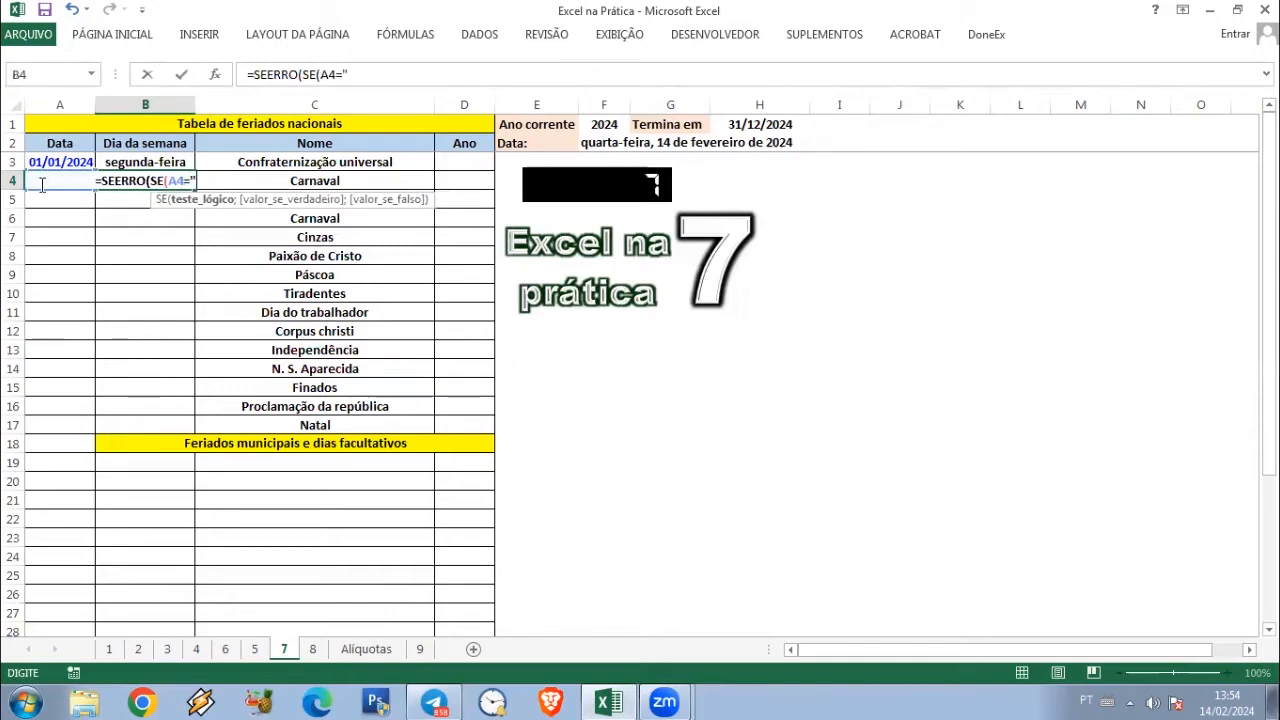
{"action": "type", "text": ";"}
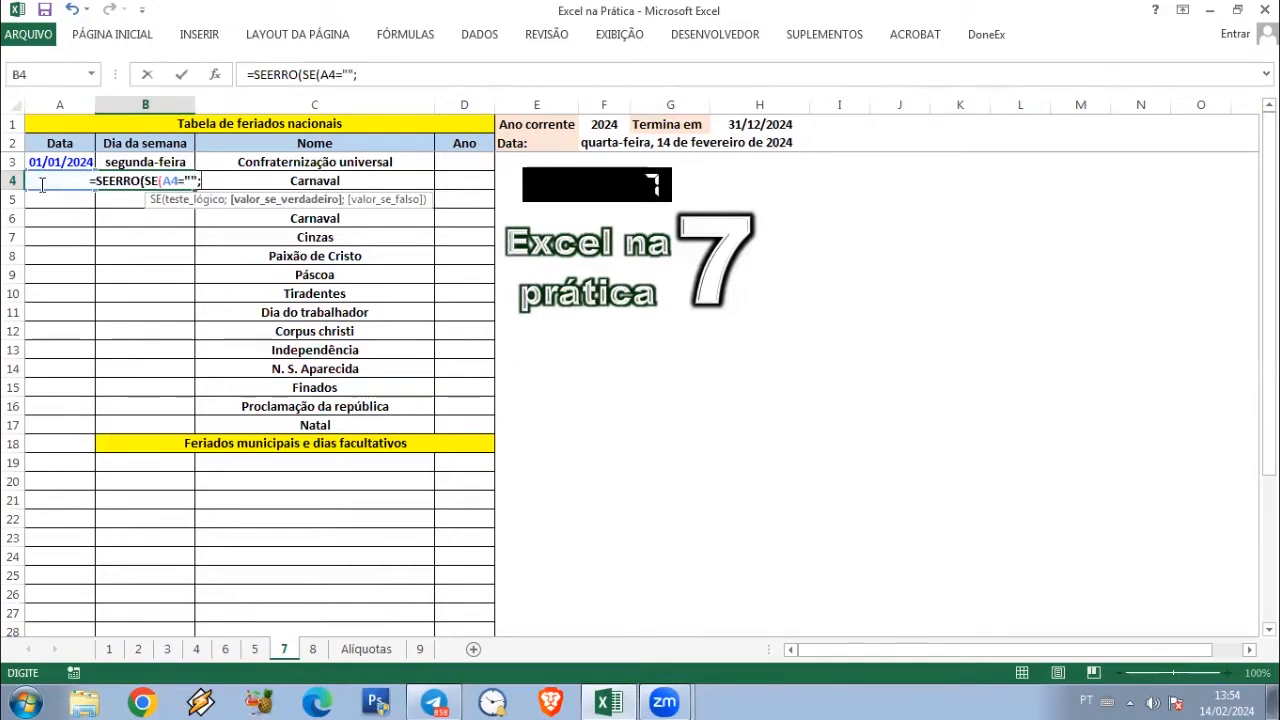
{"action": "type", "text": "\"\""}
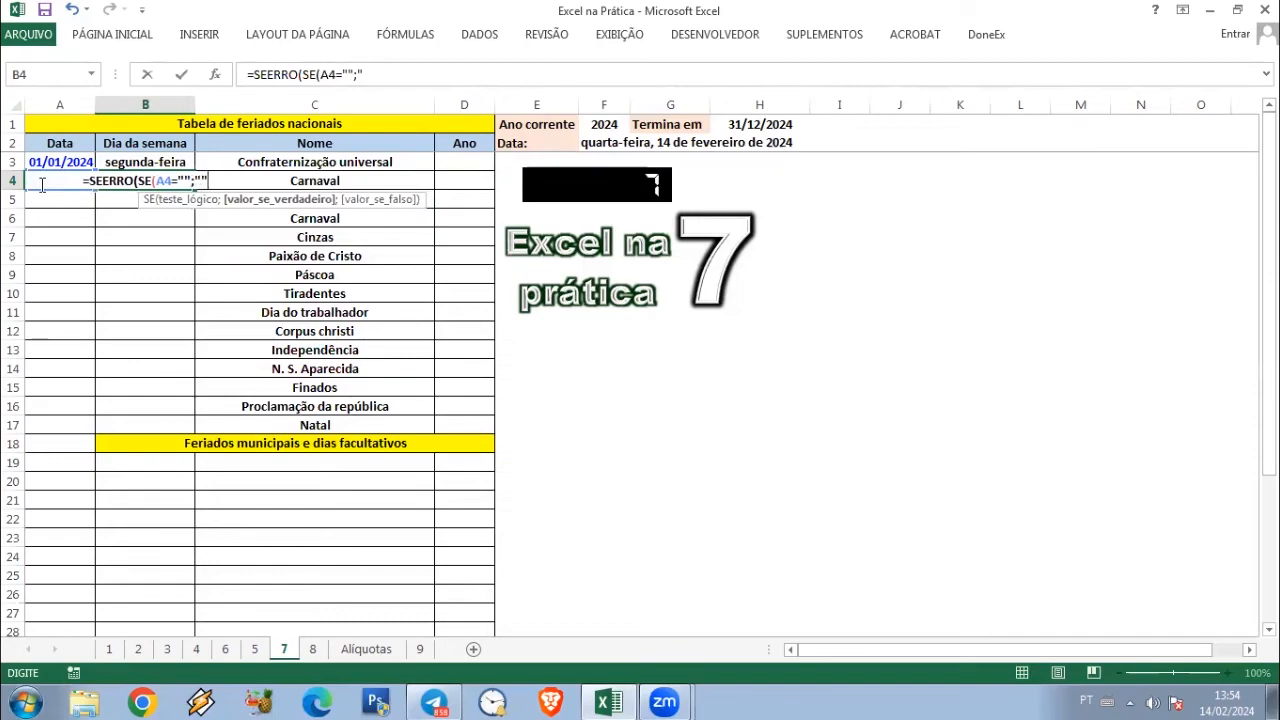
{"action": "type", "text": ";A4"}
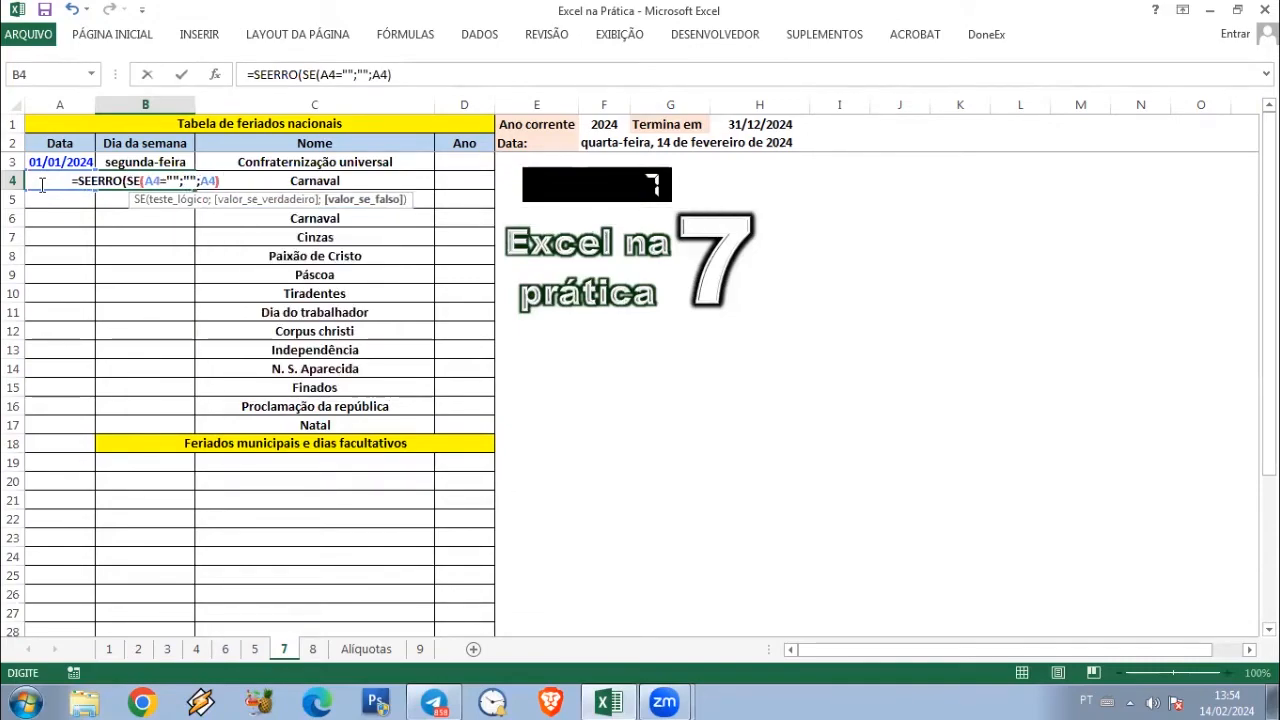
{"action": "type", "text": ");"}
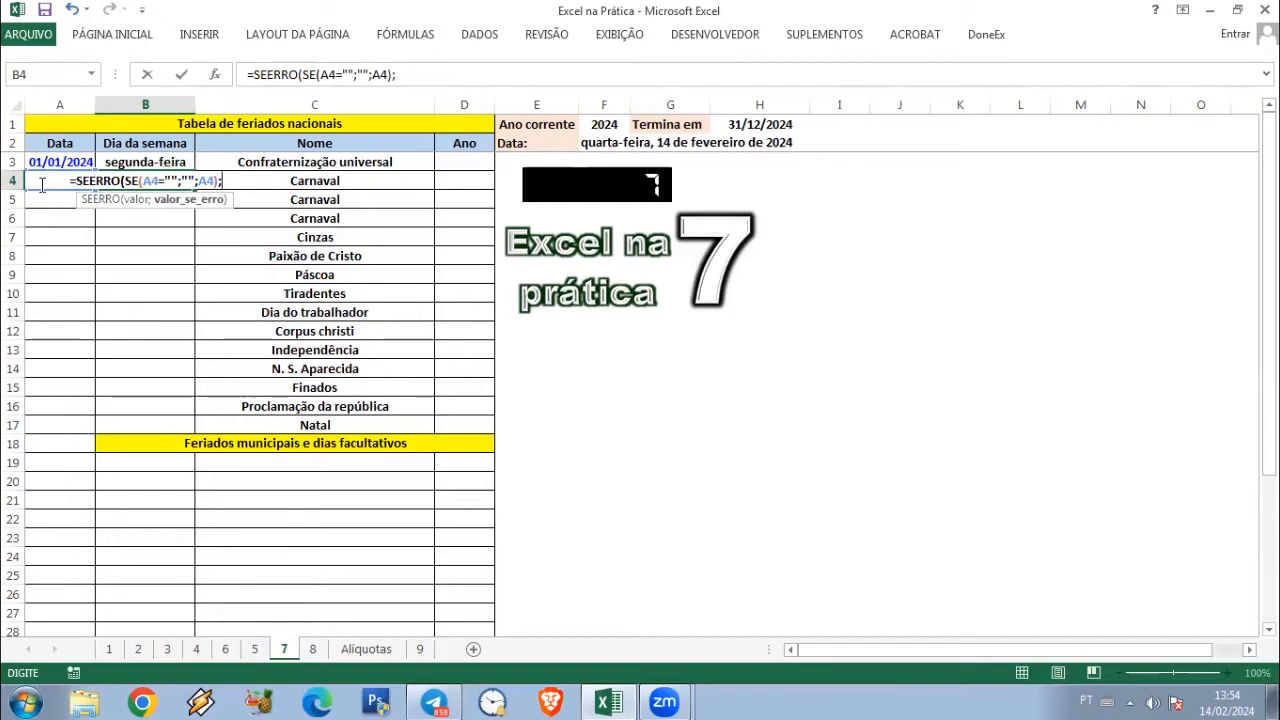
{"action": "type", "text": "\"\")"}
{"action": "key", "text": "Return"}
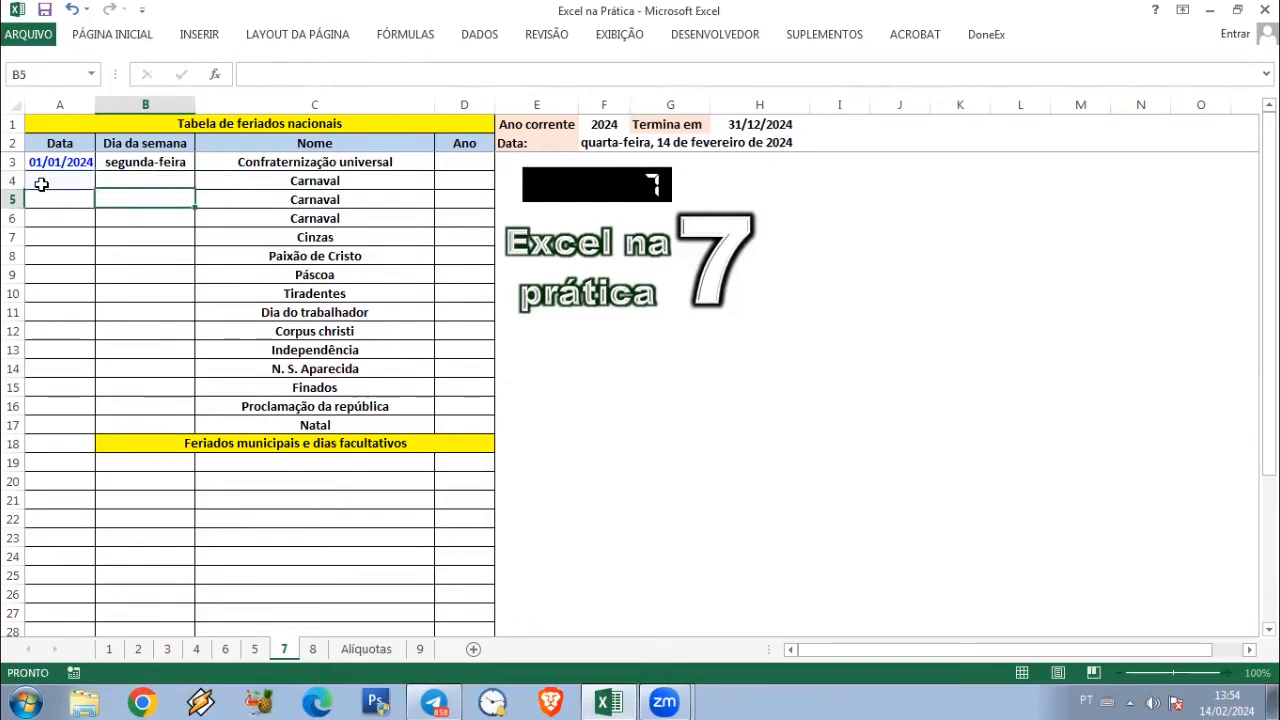
{"action": "key", "text": "Up"}
{"action": "key", "text": "Left"}
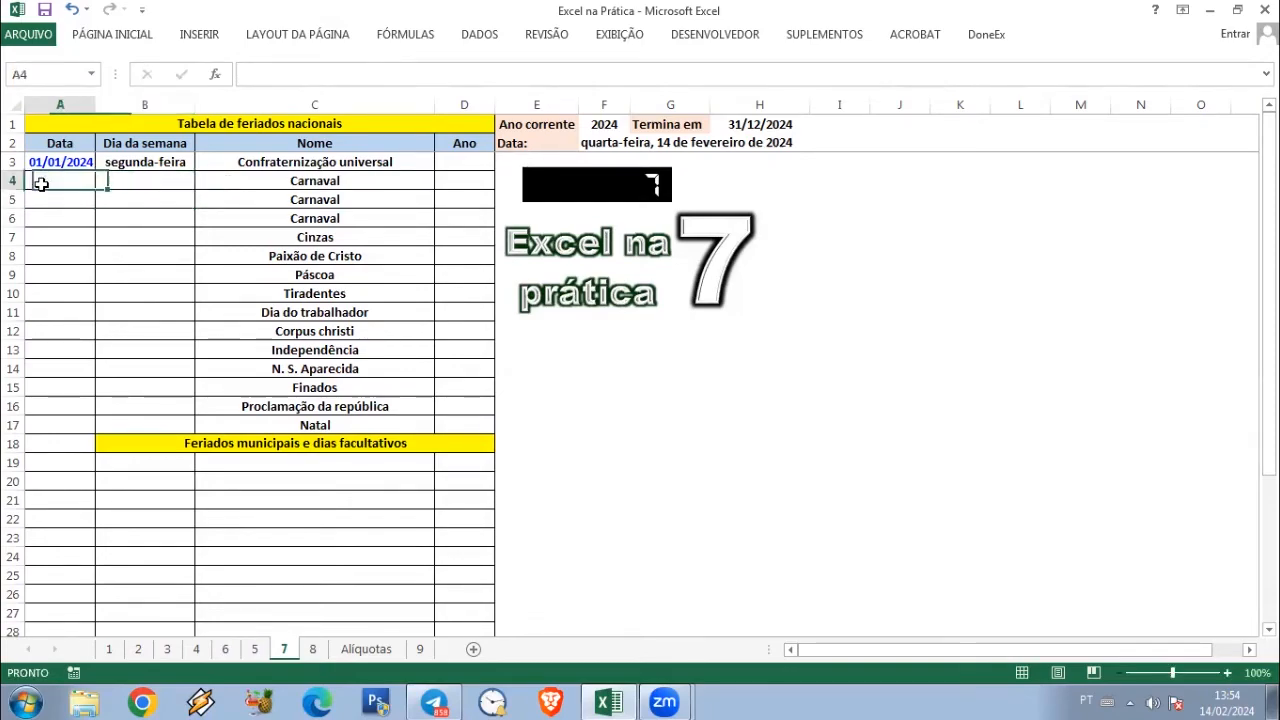
{"action": "key", "text": "Right"}
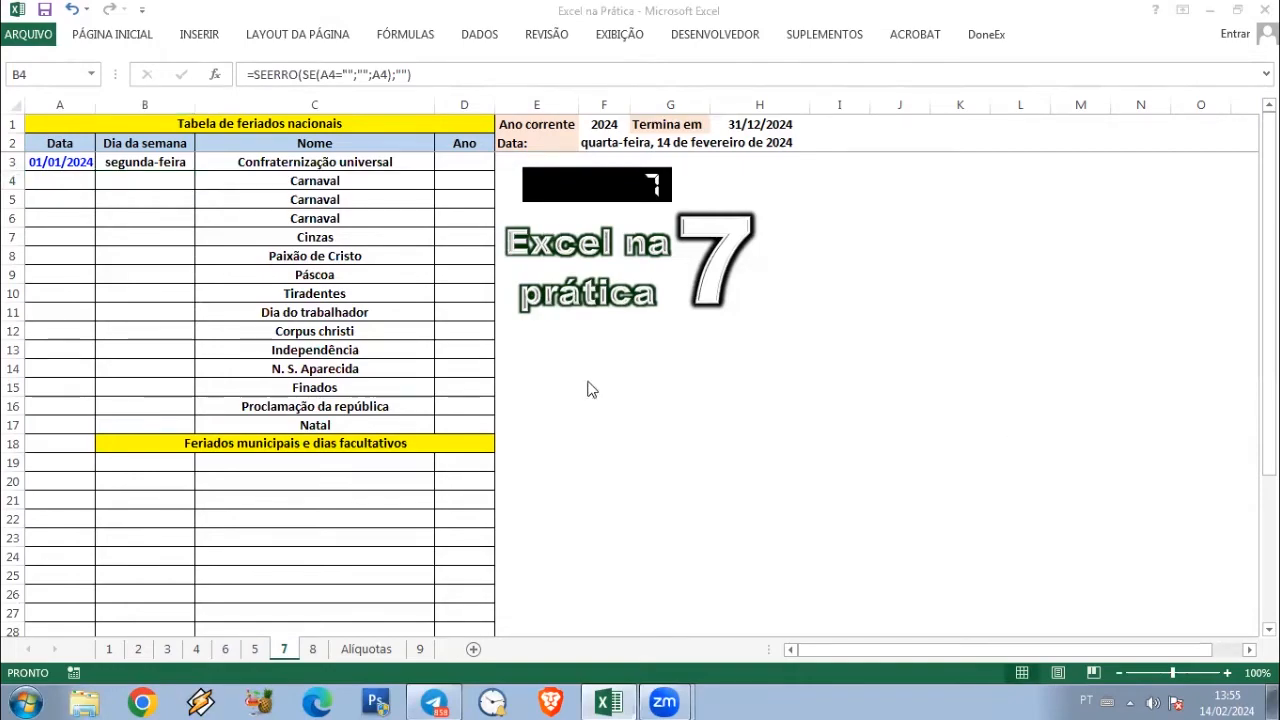
Fill the weekday formula from cell B4 down through B17, the Natal row
{"action": "left_click", "coordinate": [141, 183]}
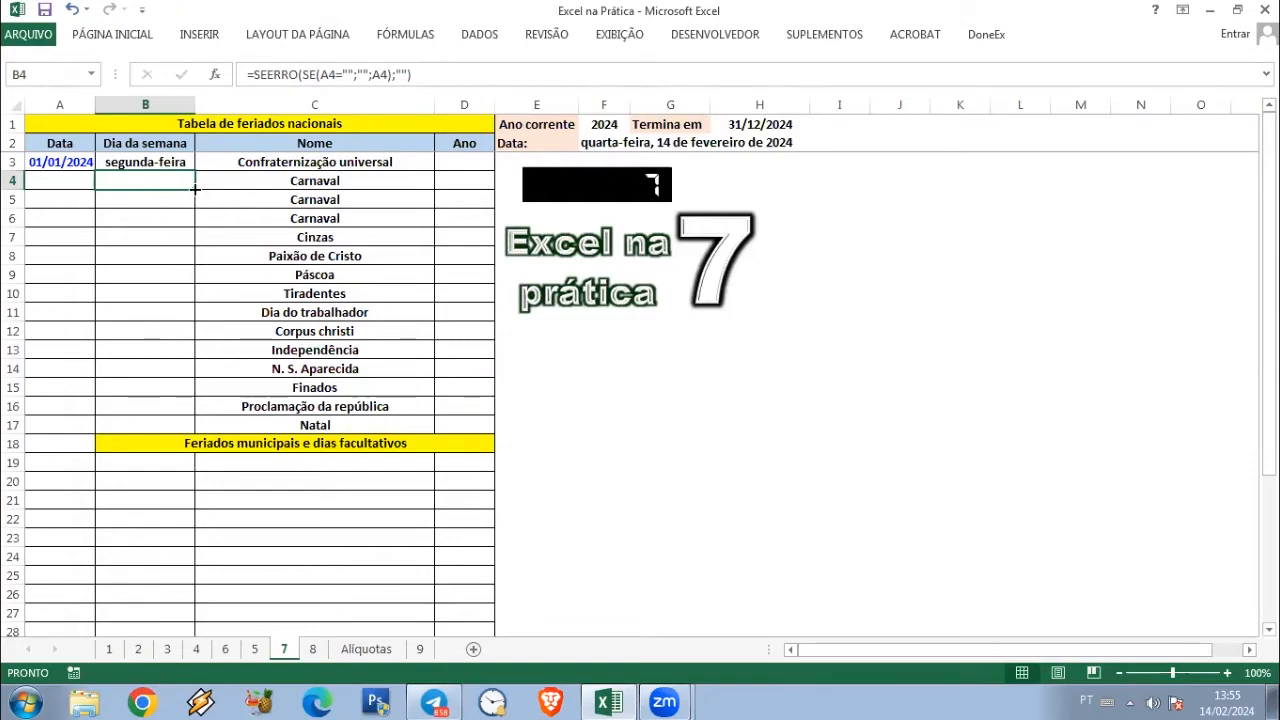
{"action": "left_click_drag", "start_coordinate": [195, 188], "coordinate": [187, 430]}
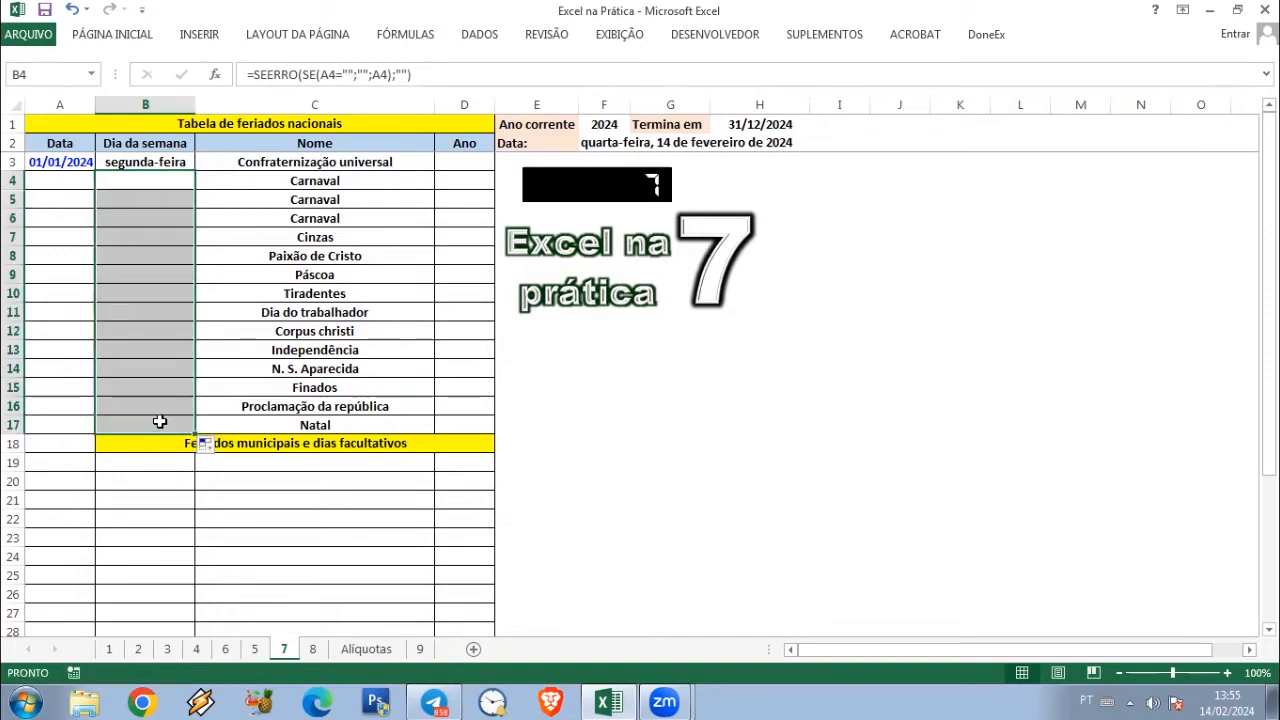
{"action": "left_click", "coordinate": [160, 421]}
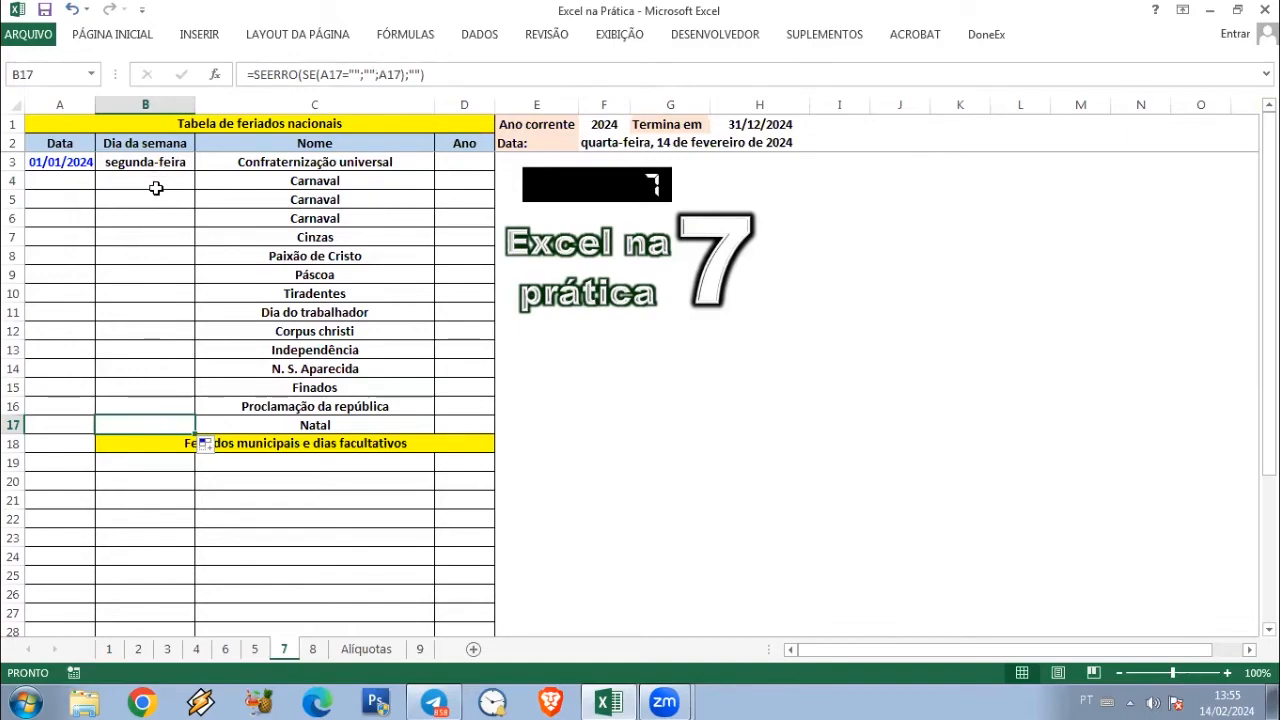
Test the weekday formula with the date 1/5/2024 in cell A4, and clear that date again
{"action": "left_click", "coordinate": [70, 181]}
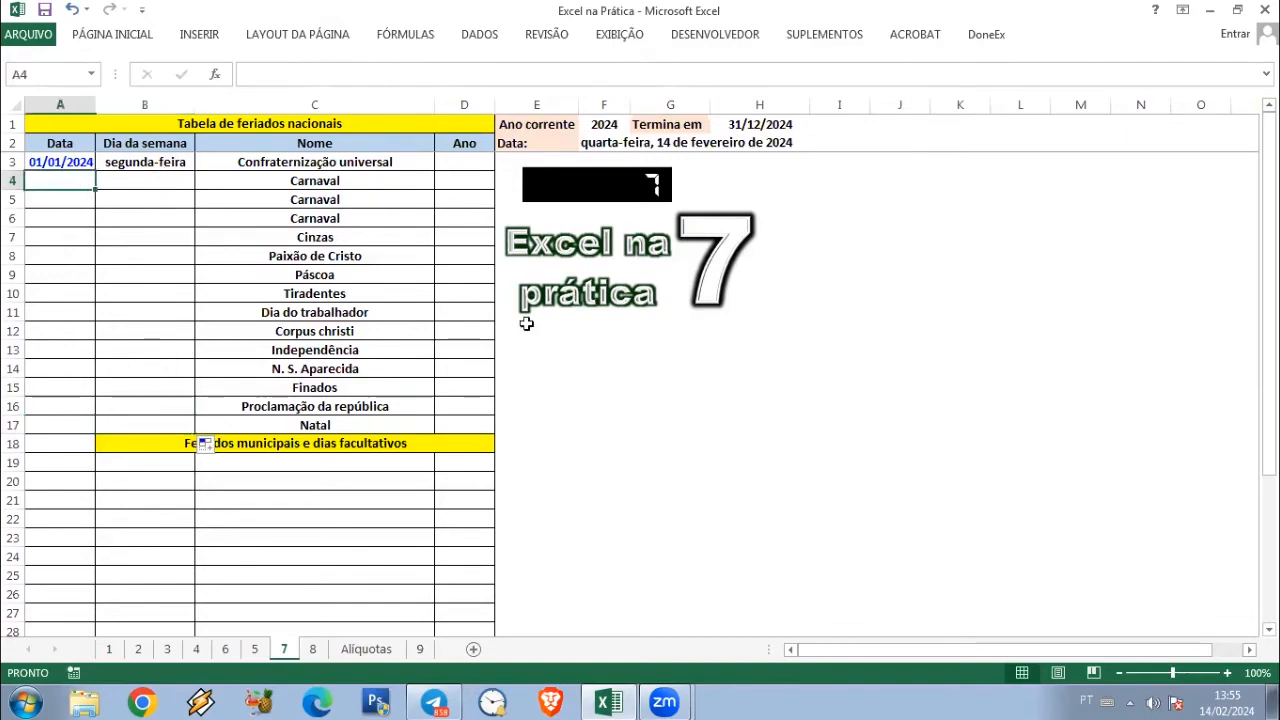
{"action": "type", "text": "1/5/2024"}
{"action": "key", "text": "Return"}
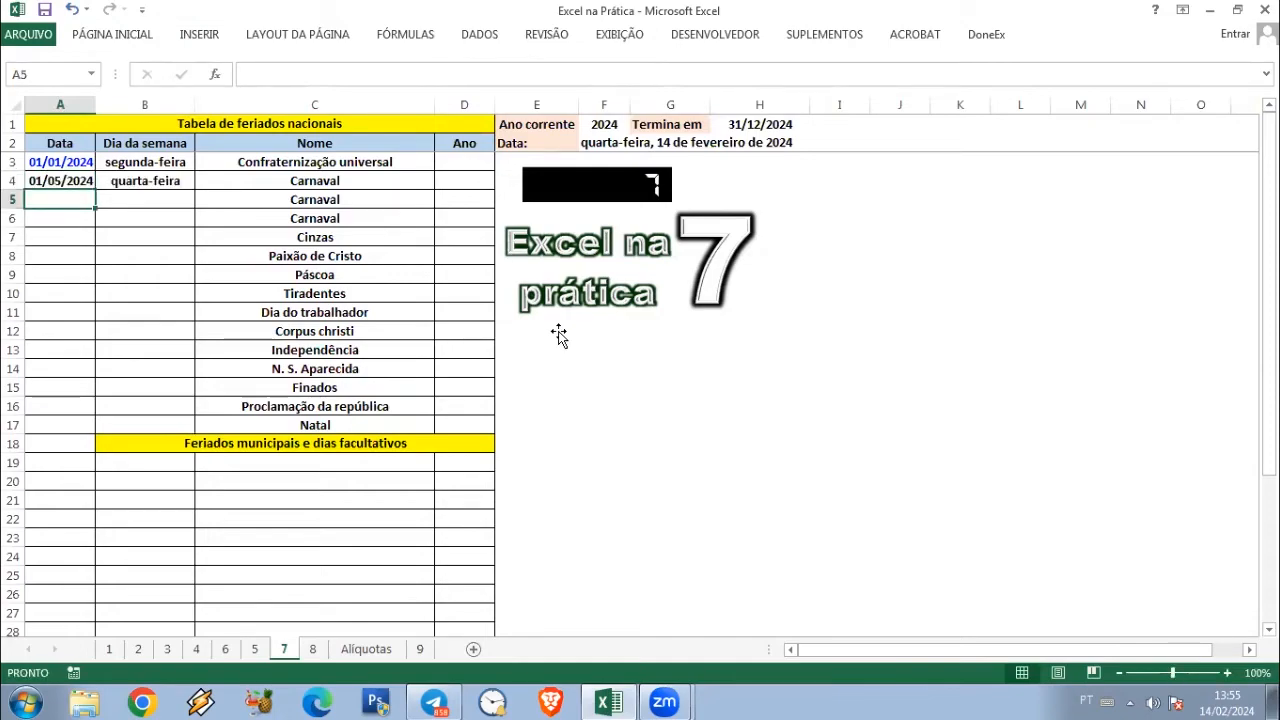
{"action": "key", "text": "Up"}
{"action": "key", "text": "Delete"}
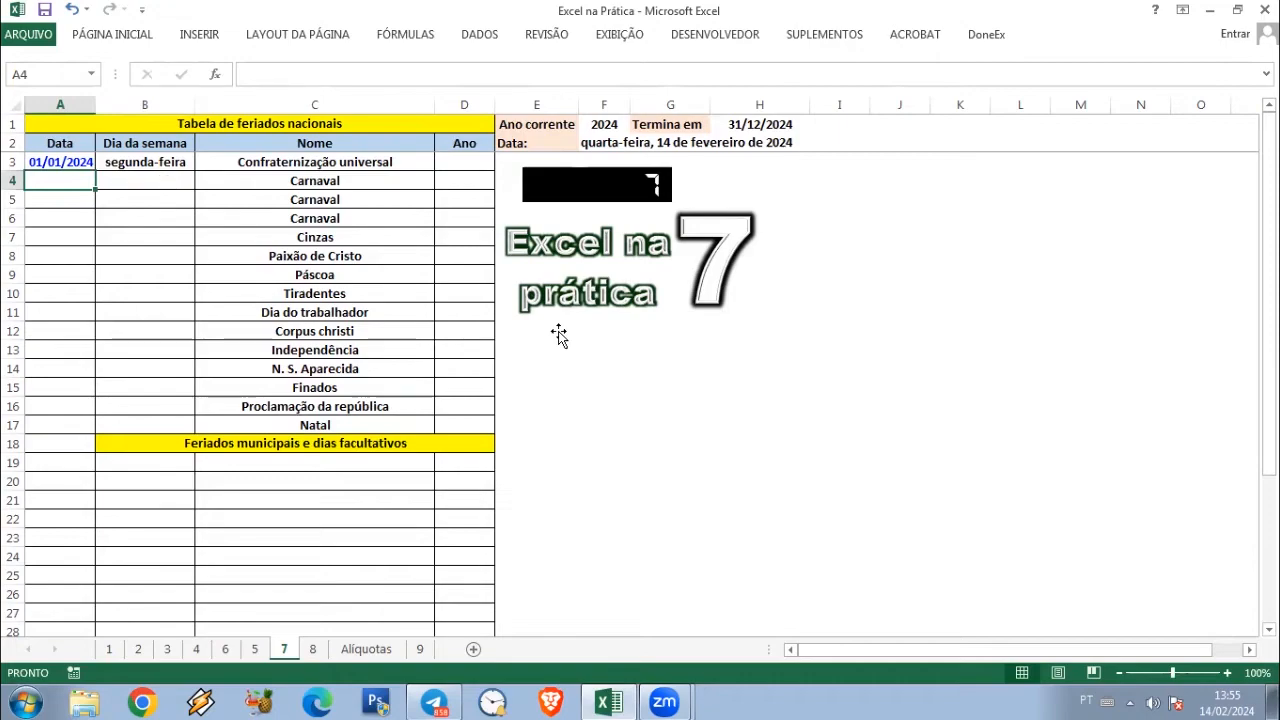
Copy the weekday formula from B17 to B19 and fill it down through B37 under Feriados municipais e dias facultativos
{"action": "left_click", "coordinate": [141, 423]}
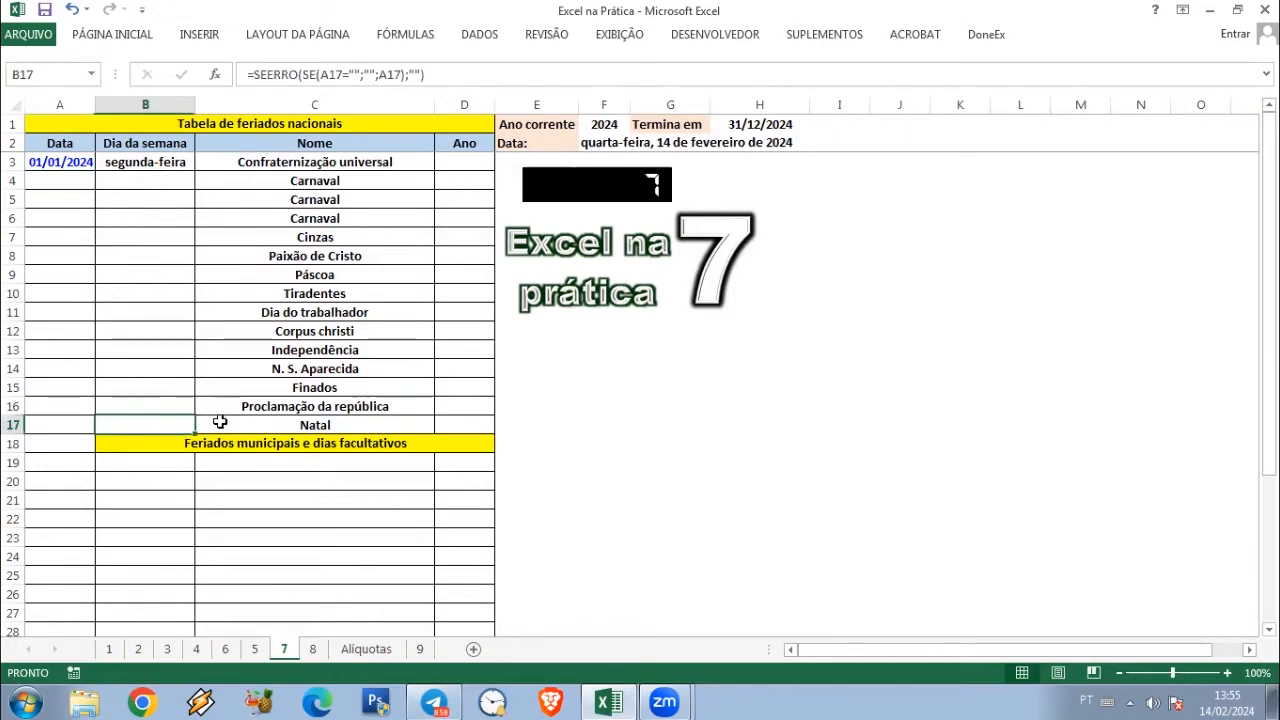
{"action": "key", "text": "ctrl+c"}
{"action": "left_click", "coordinate": [128, 464]}
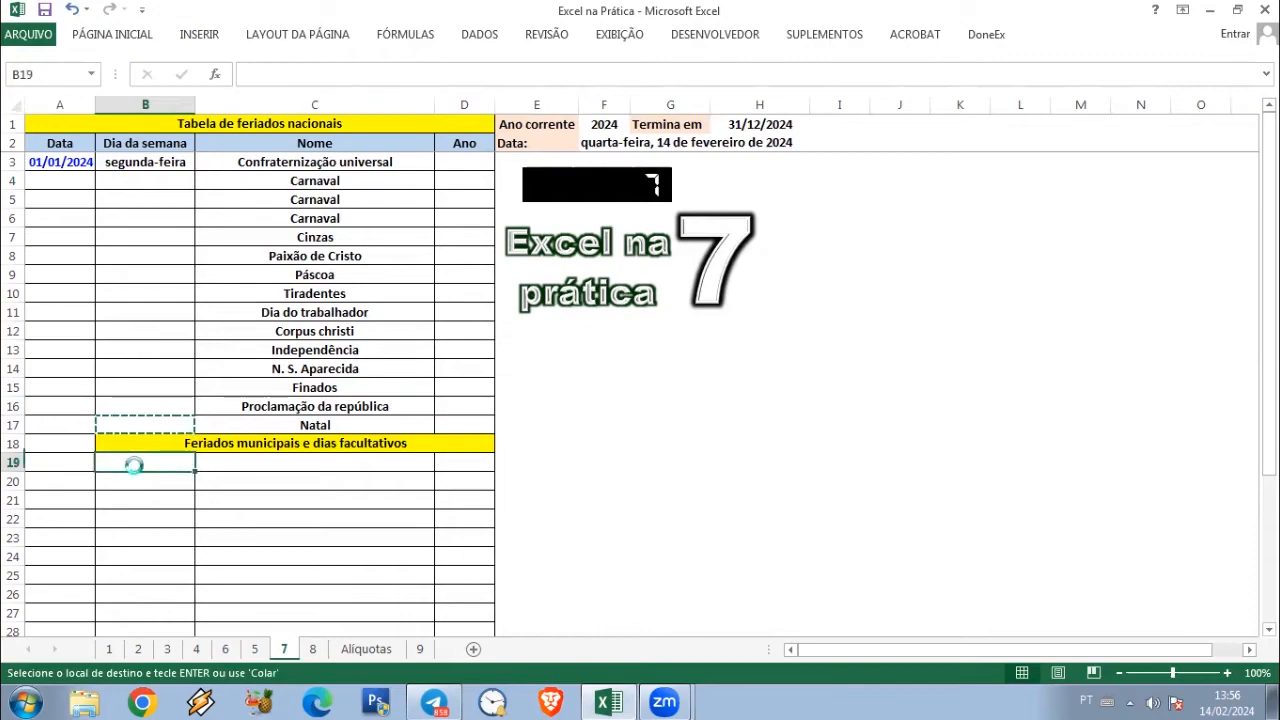
{"action": "key", "text": "Return"}
{"action": "scroll", "coordinate": [177, 514], "scroll_direction": "down", "scroll_amount": 4}
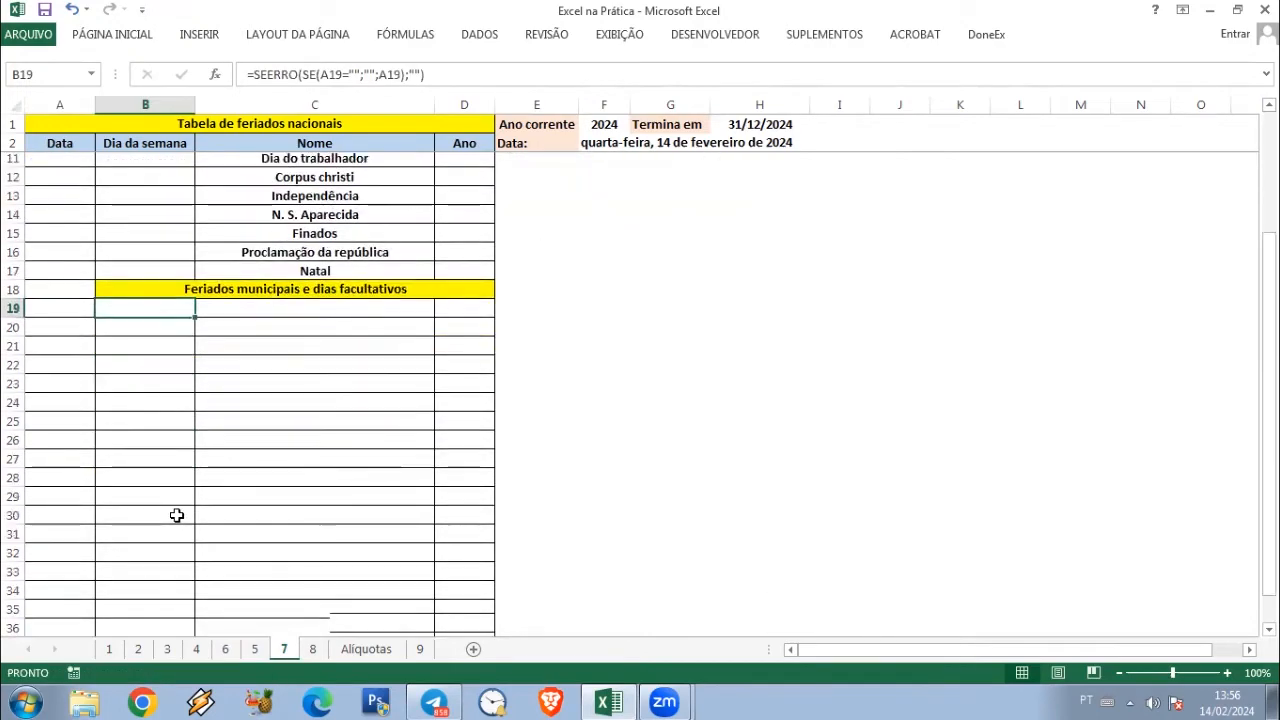
{"action": "left_click_drag", "start_coordinate": [194, 245], "coordinate": [189, 586]}
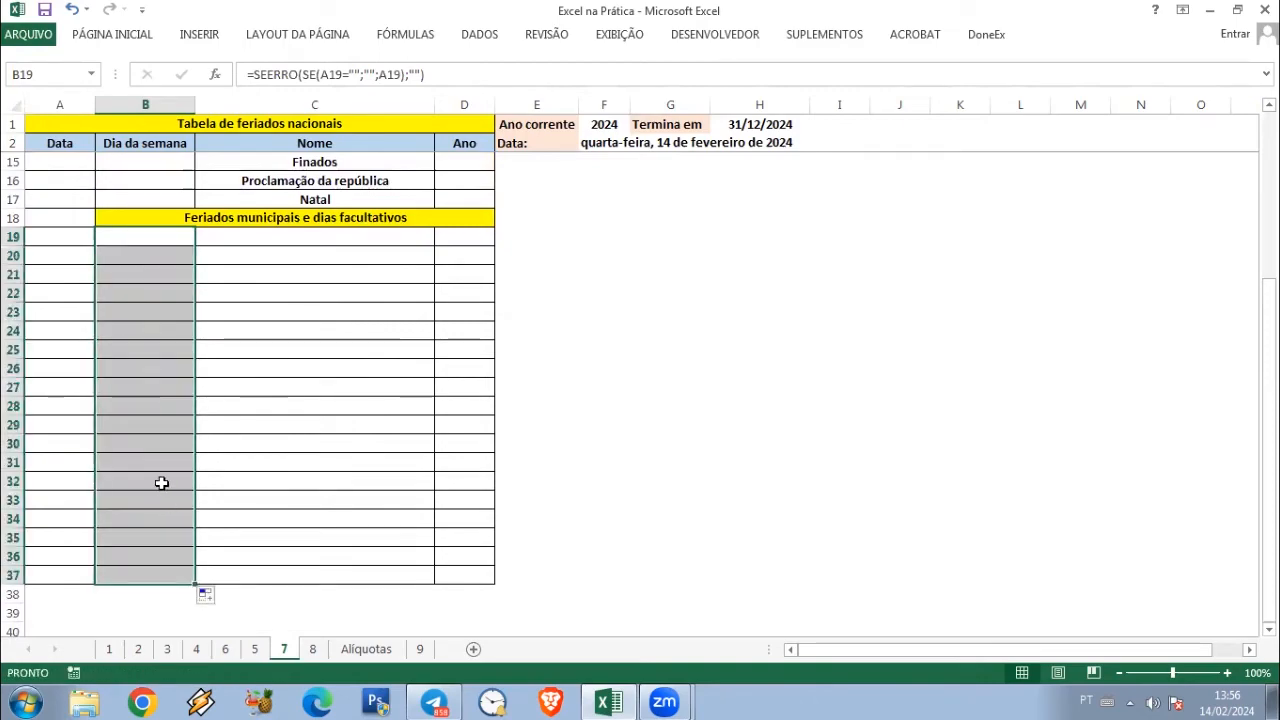
{"action": "scroll", "coordinate": [114, 272], "scroll_direction": "up", "scroll_amount": 4}
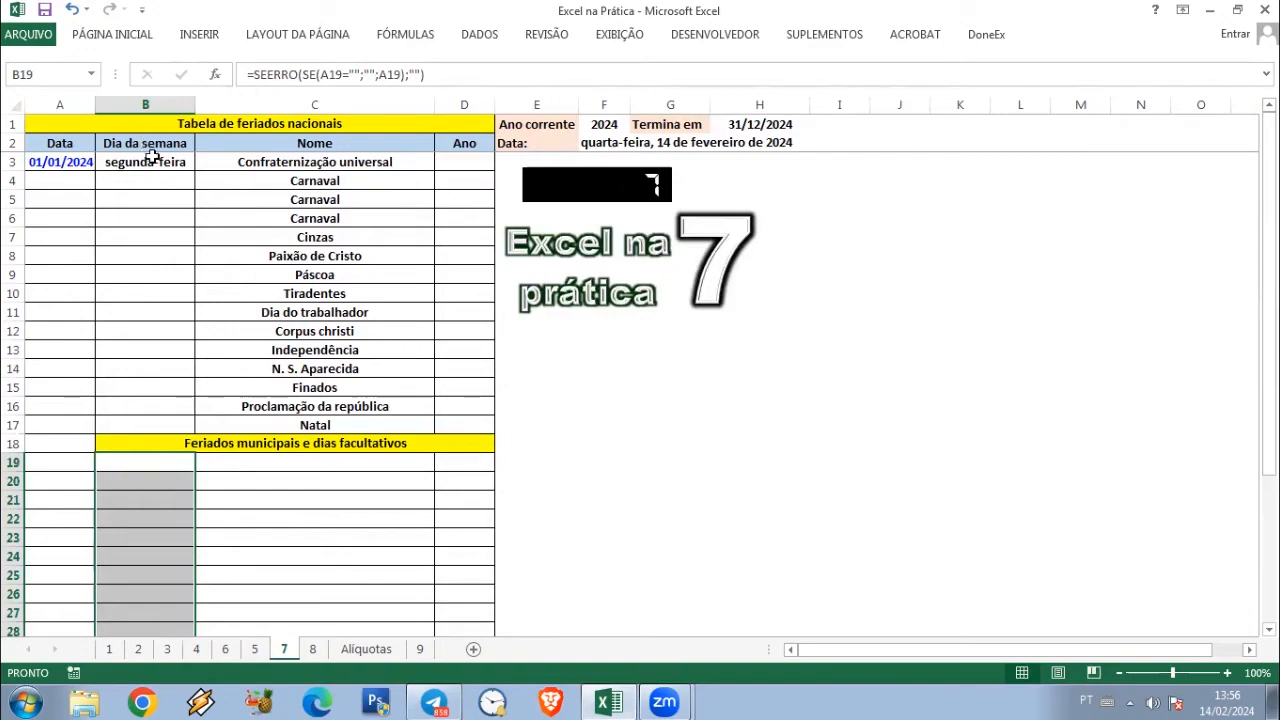
Enter the formula =SEERRO(ANO($F$1);"") in cell D3 of the Ano column
{"action": "left_click", "coordinate": [469, 167]}
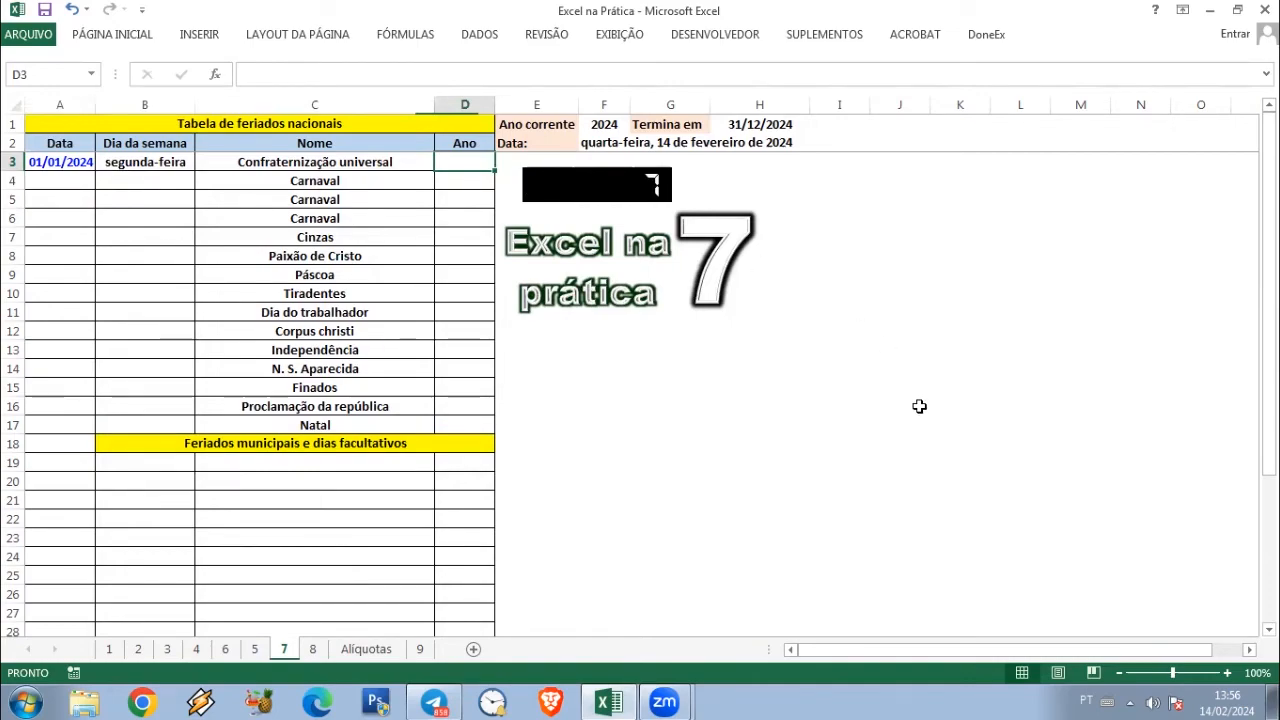
{"action": "type", "text": "=S"}
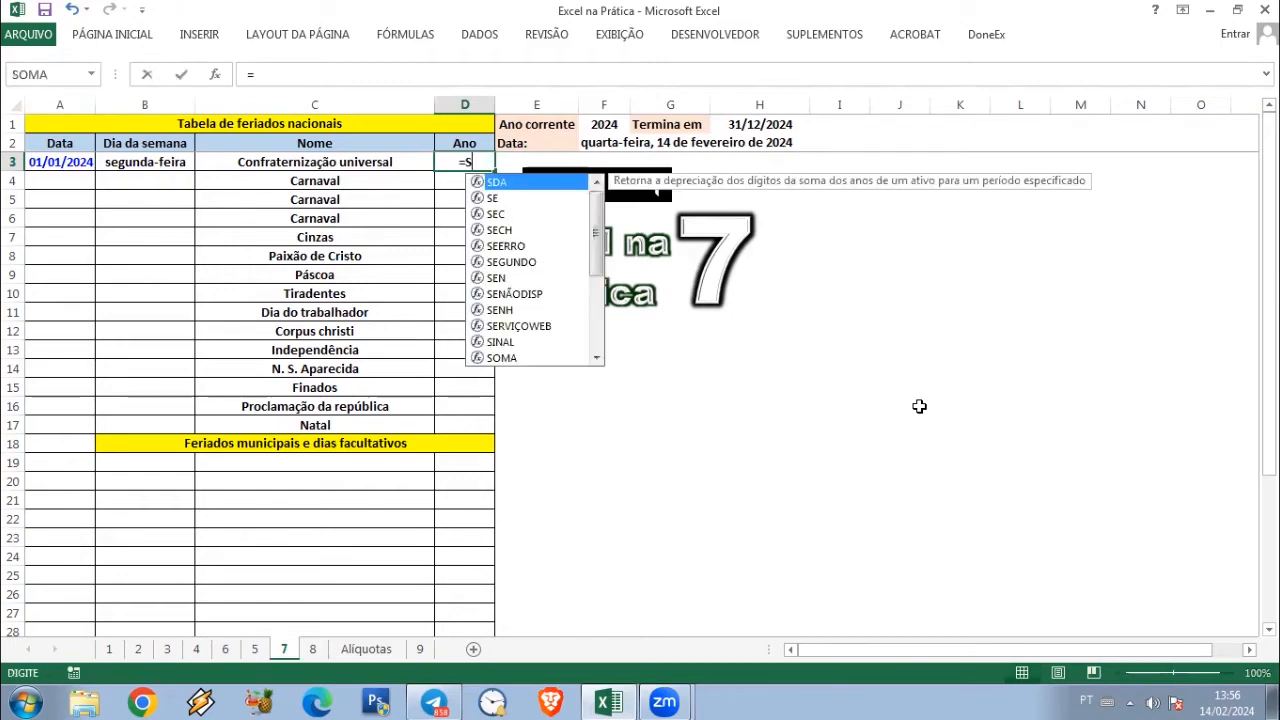
{"action": "type", "text": "EERRO("}
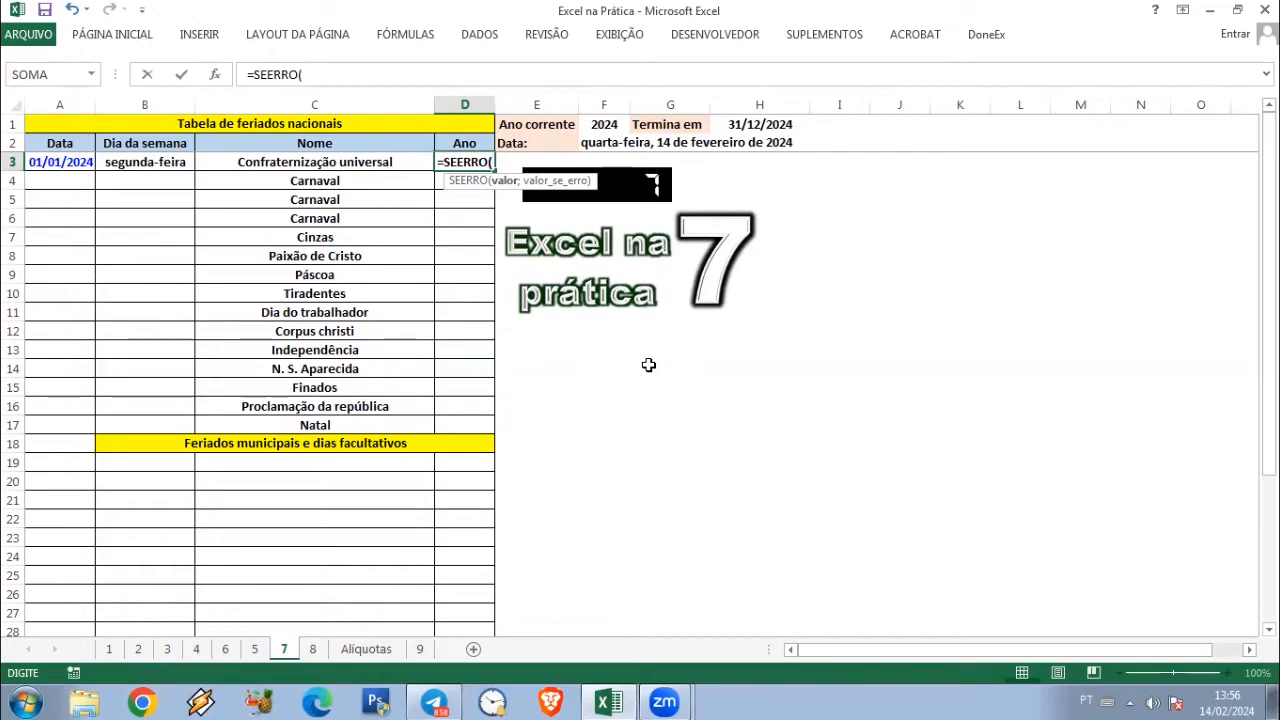
{"action": "type", "text": "A"}
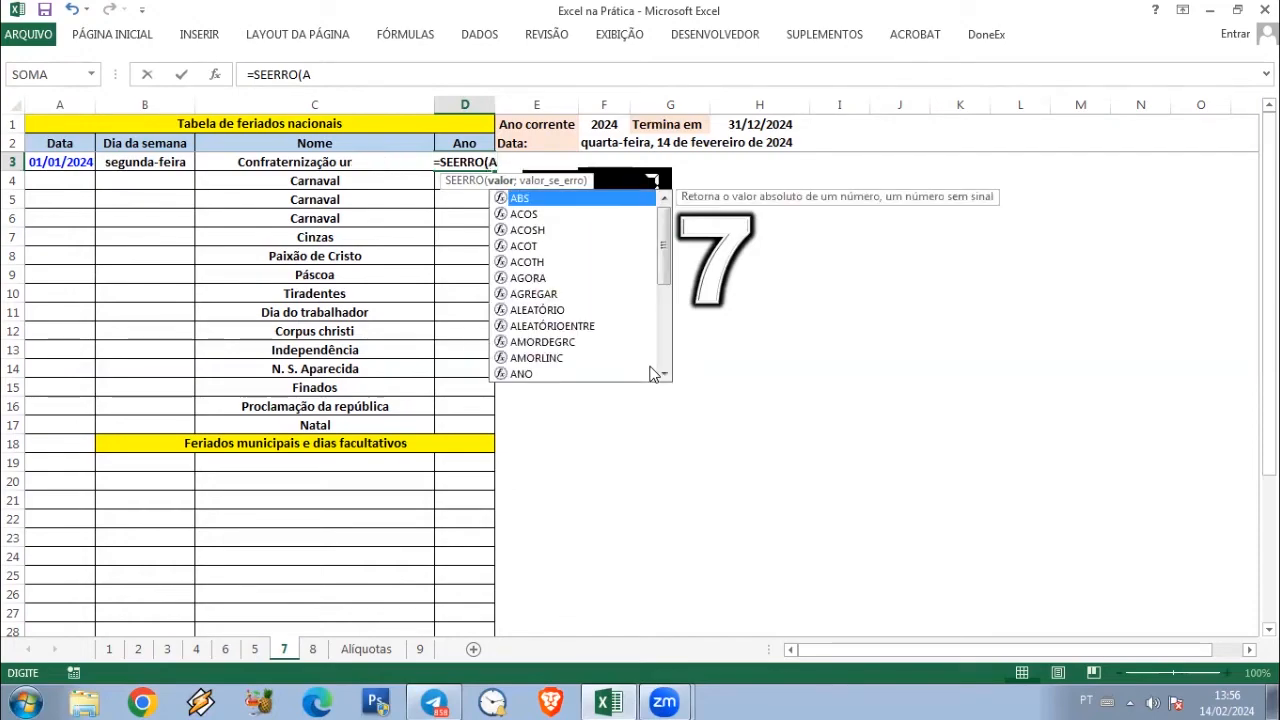
{"action": "type", "text": "NO"}
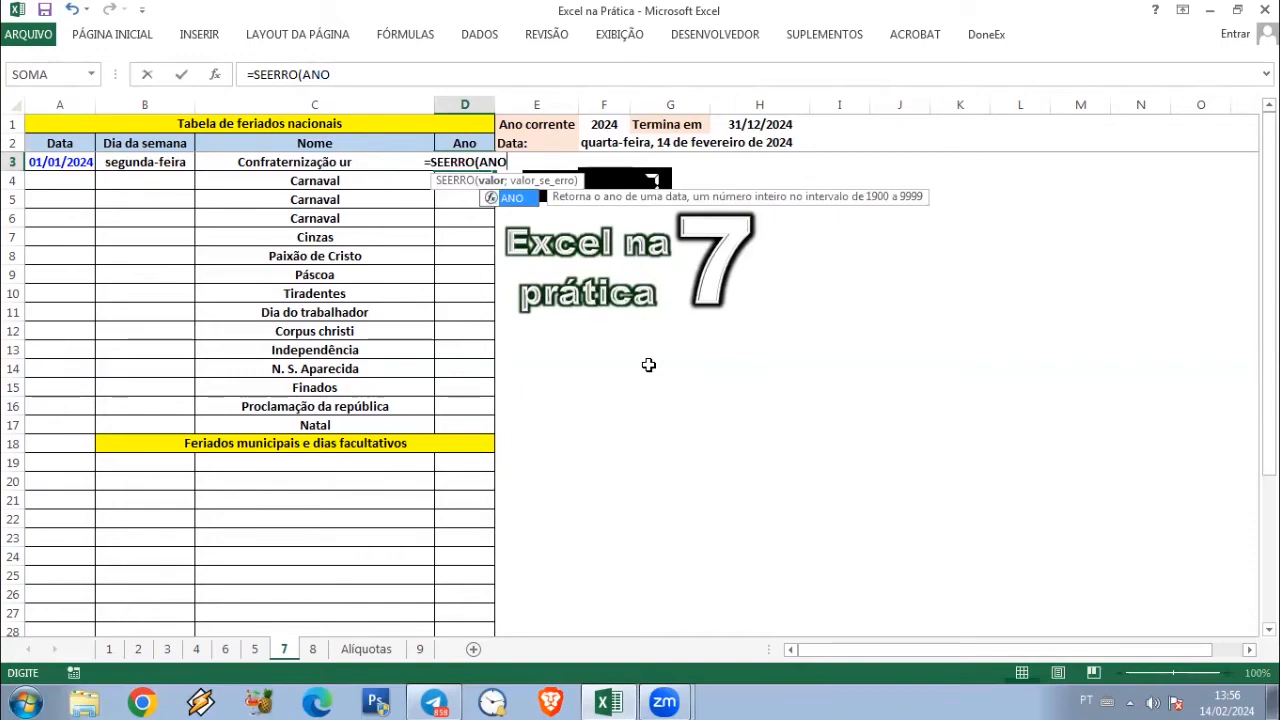
{"action": "type", "text": "("}
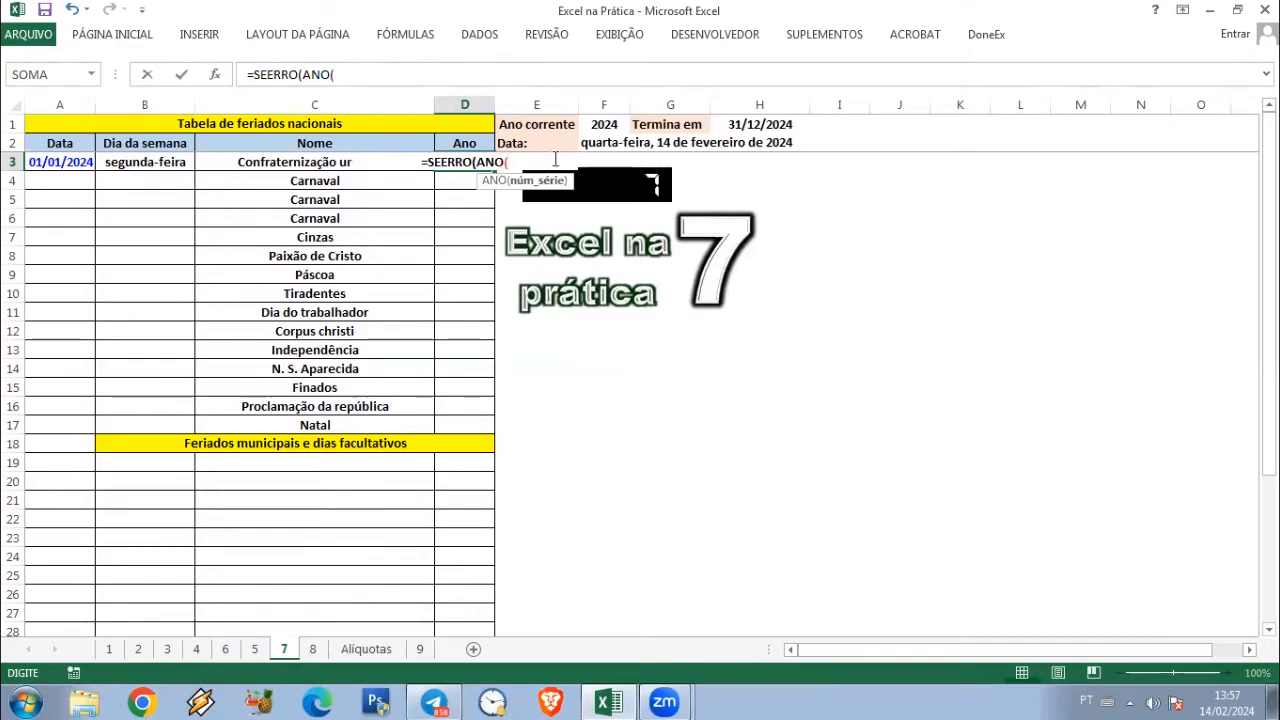
{"action": "left_click", "coordinate": [603, 124]}
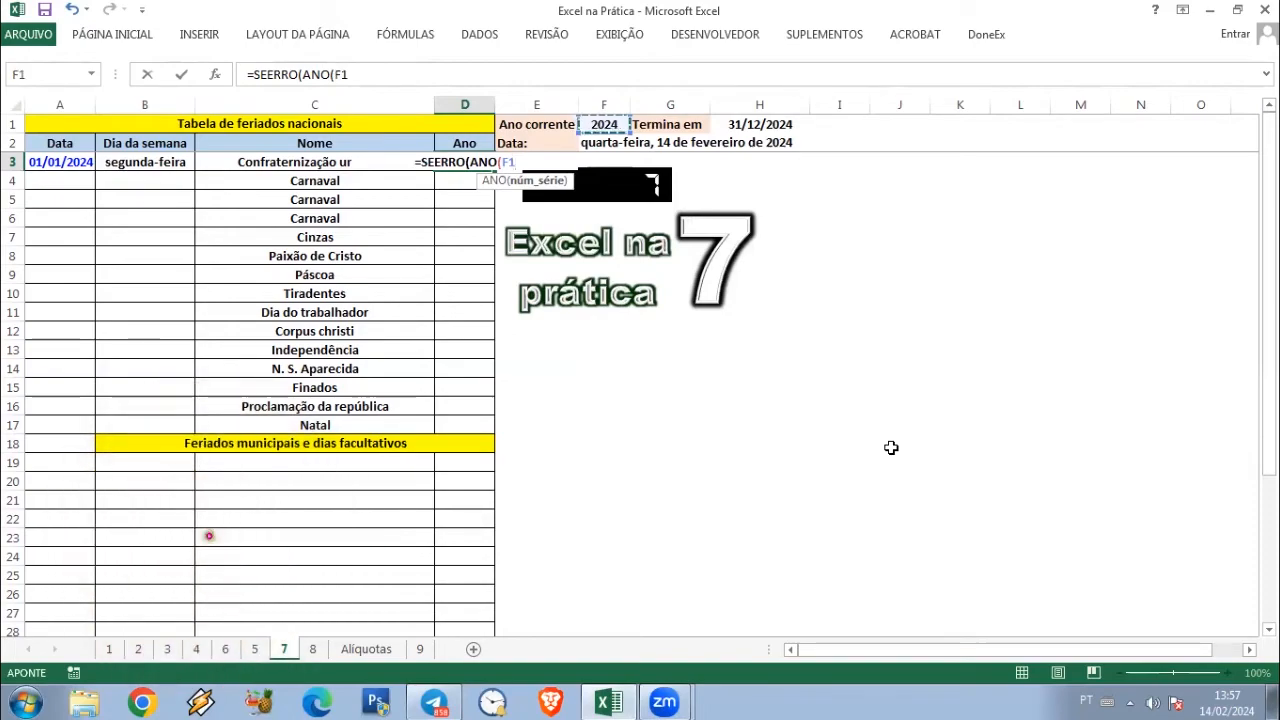
{"action": "key", "text": "F4"}
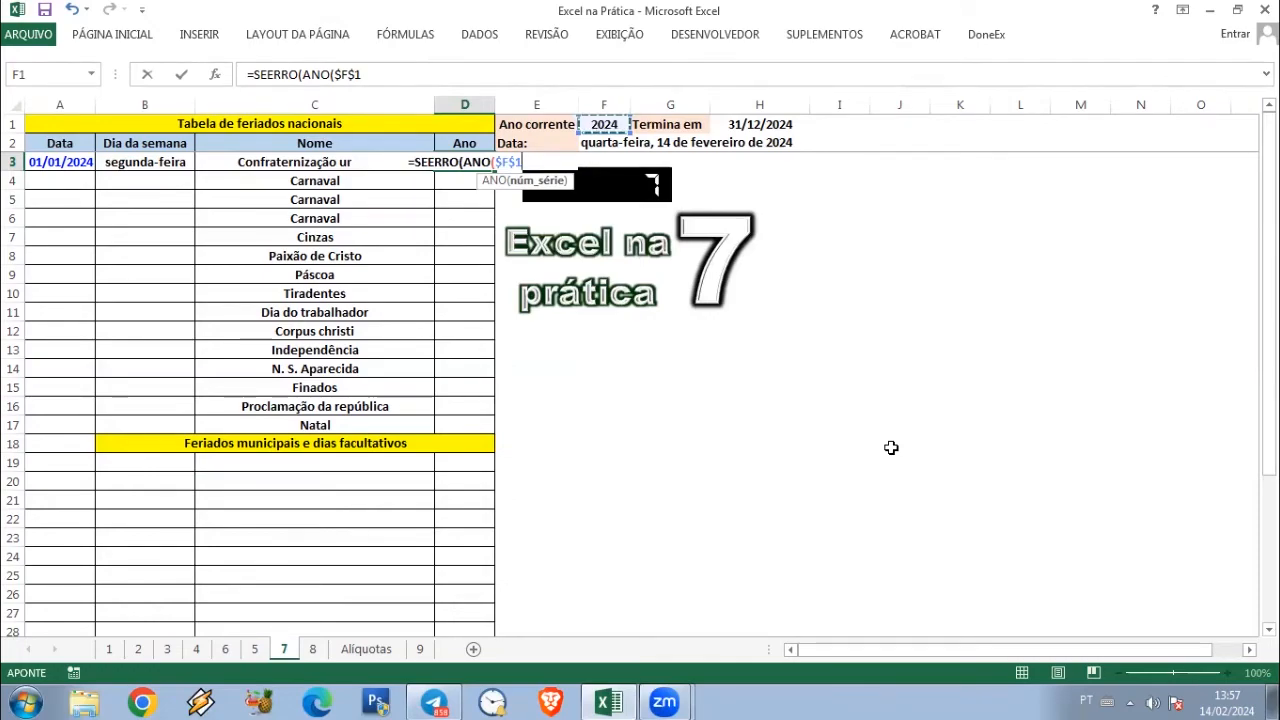
{"action": "type", "text": ")"}
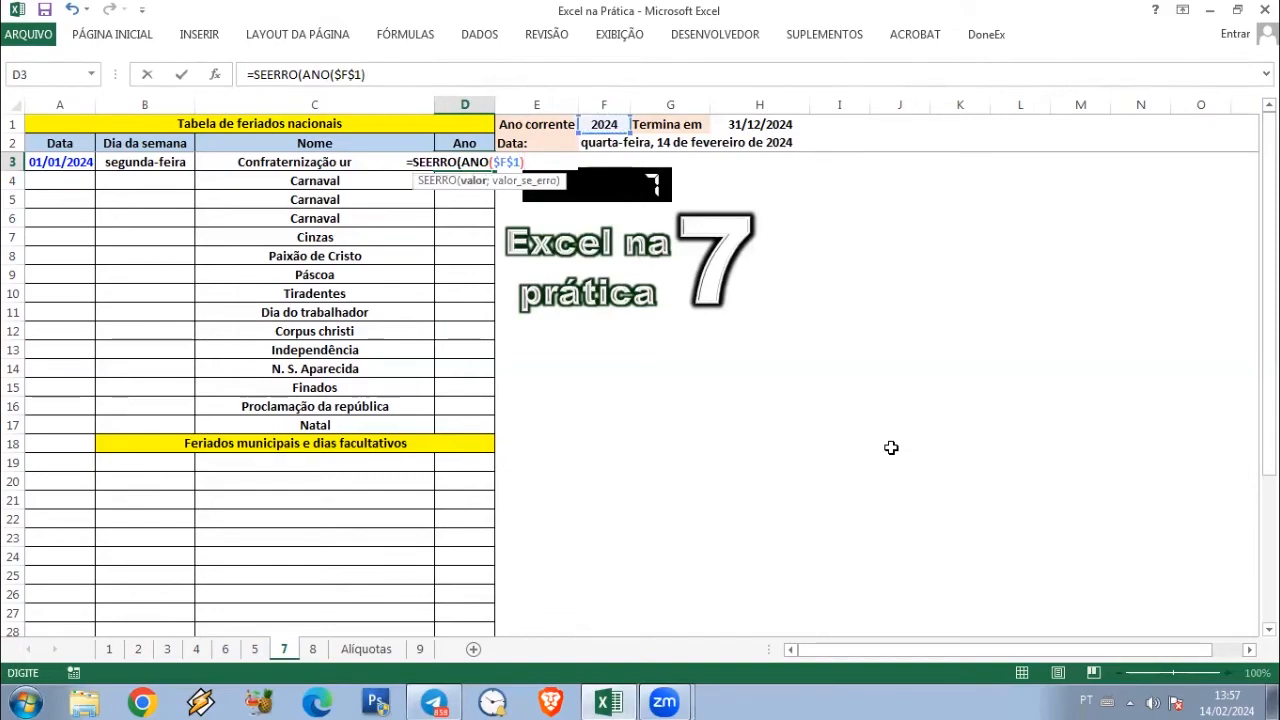
{"action": "type", "text": ";"}
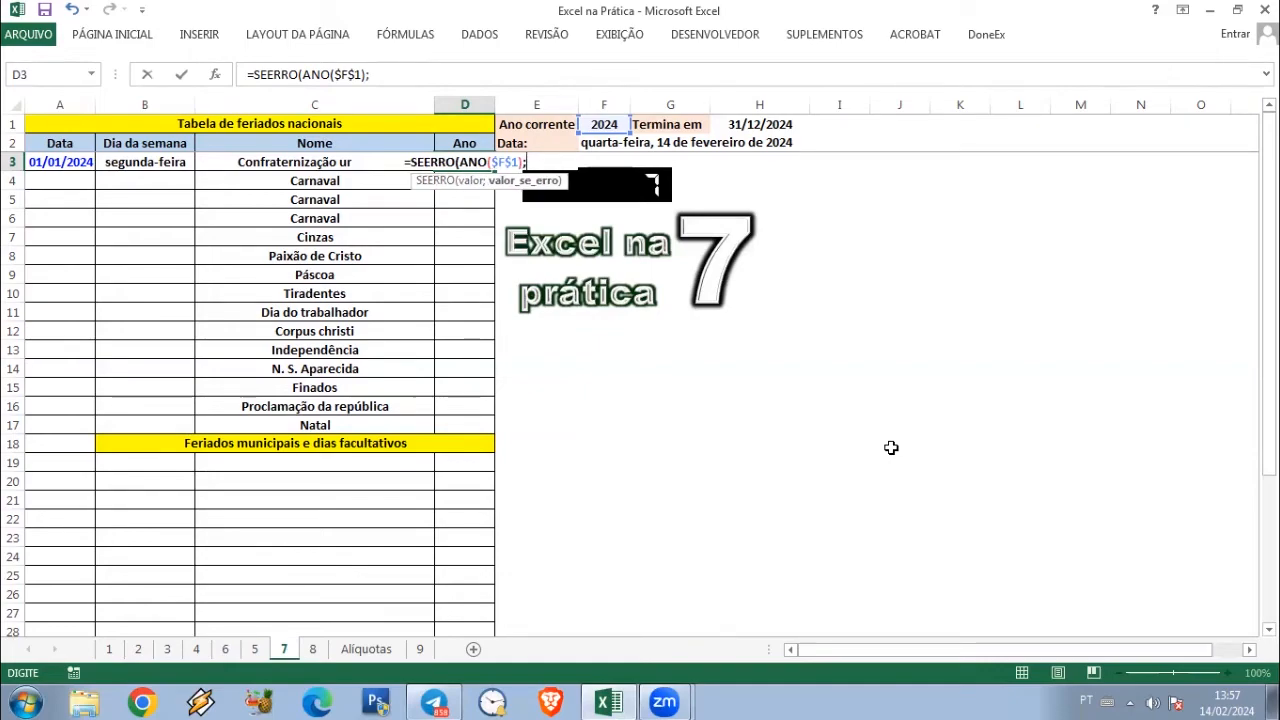
{"action": "type", "text": "\"\""}
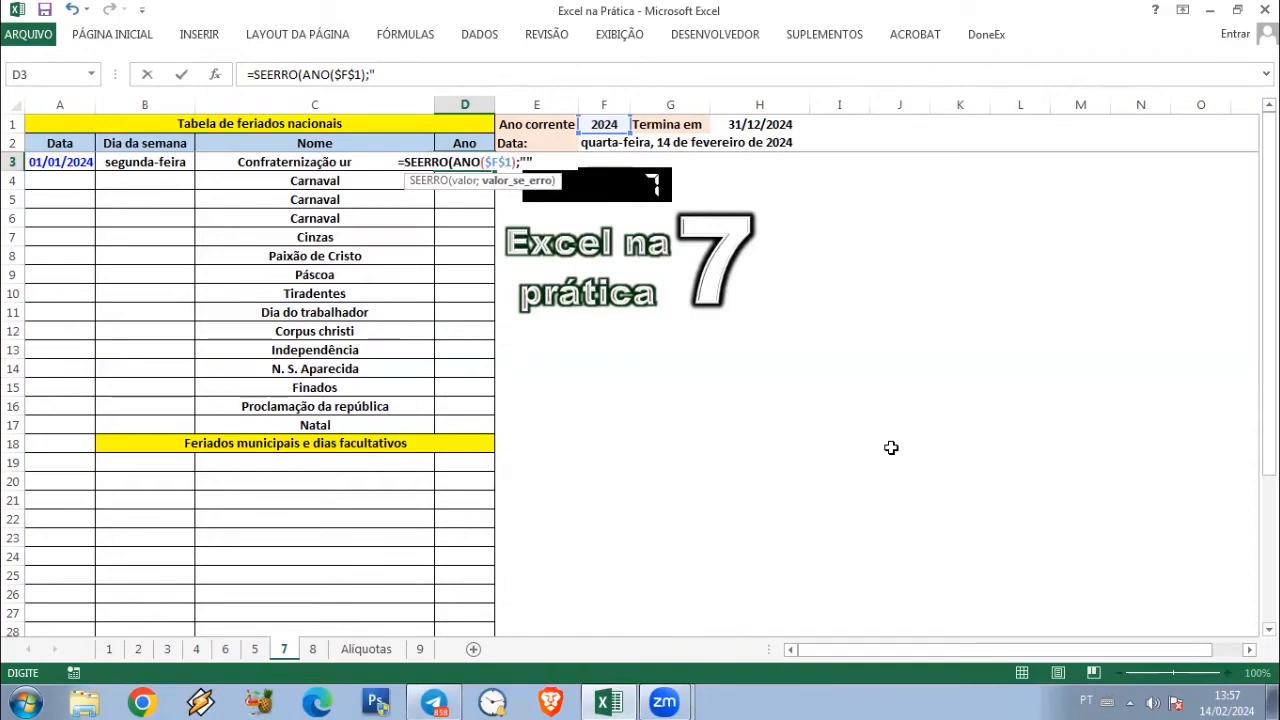
{"action": "type", "text": ")"}
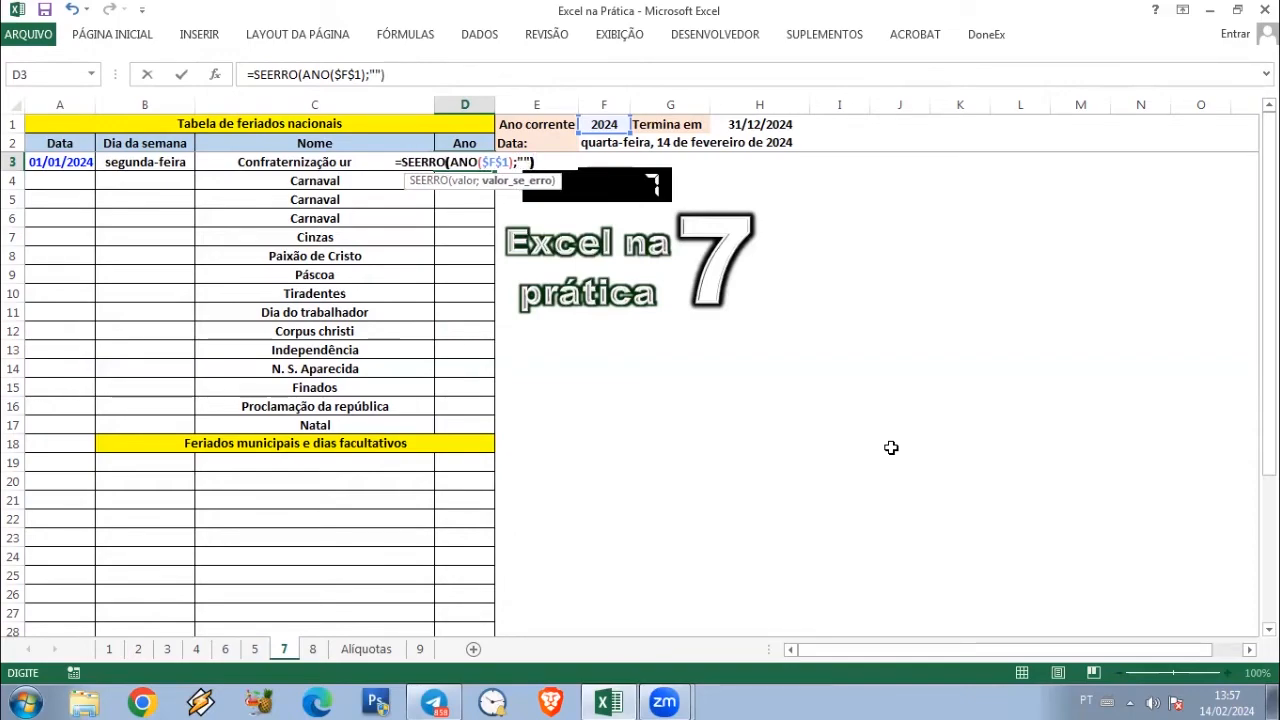
{"action": "key", "text": "Return"}
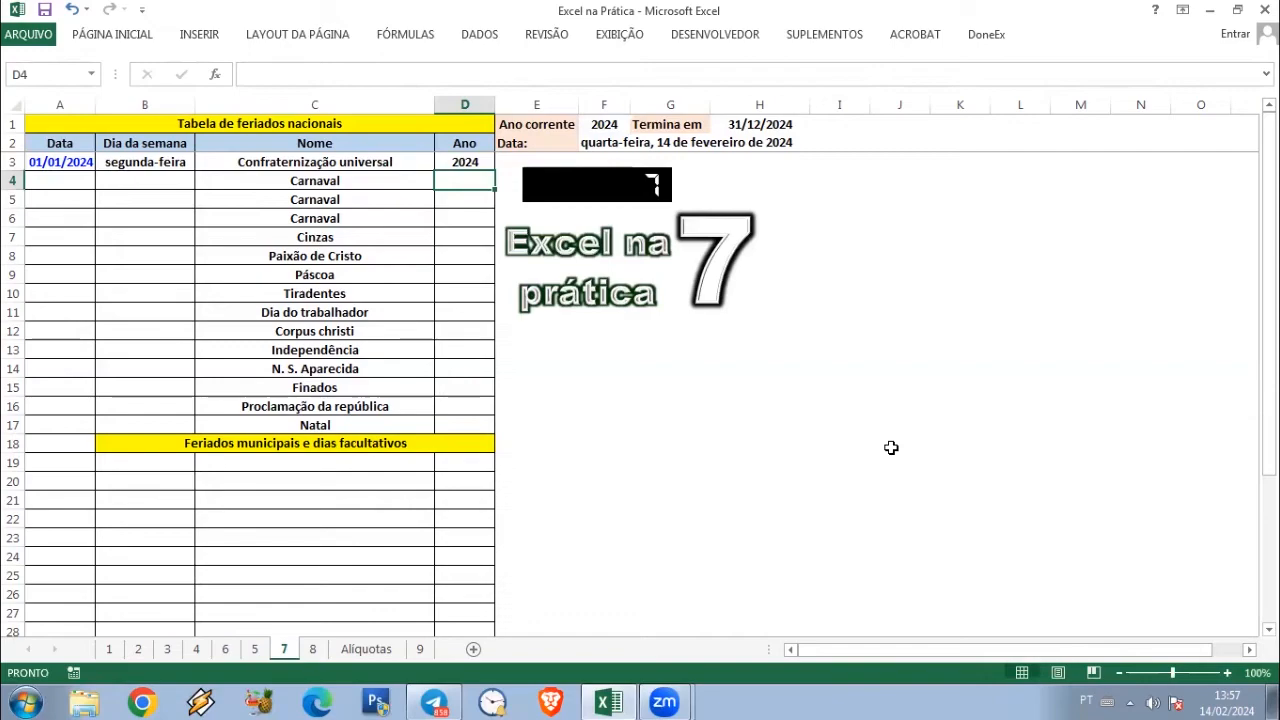
Fill the year formula from D3 down through D17, and copy it into D19 through D37 under Feriados municipais e dias facultativos
{"action": "key", "text": "Up"}
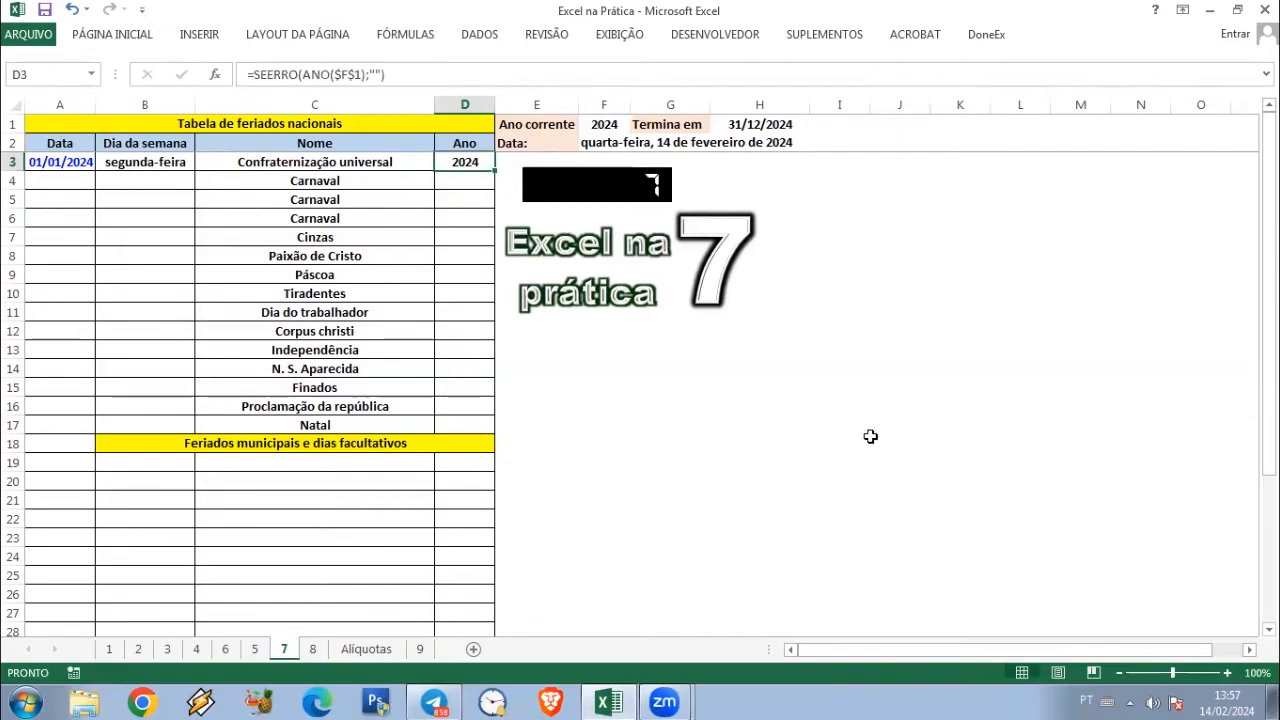
{"action": "left_click_drag", "start_coordinate": [494, 170], "coordinate": [487, 426]}
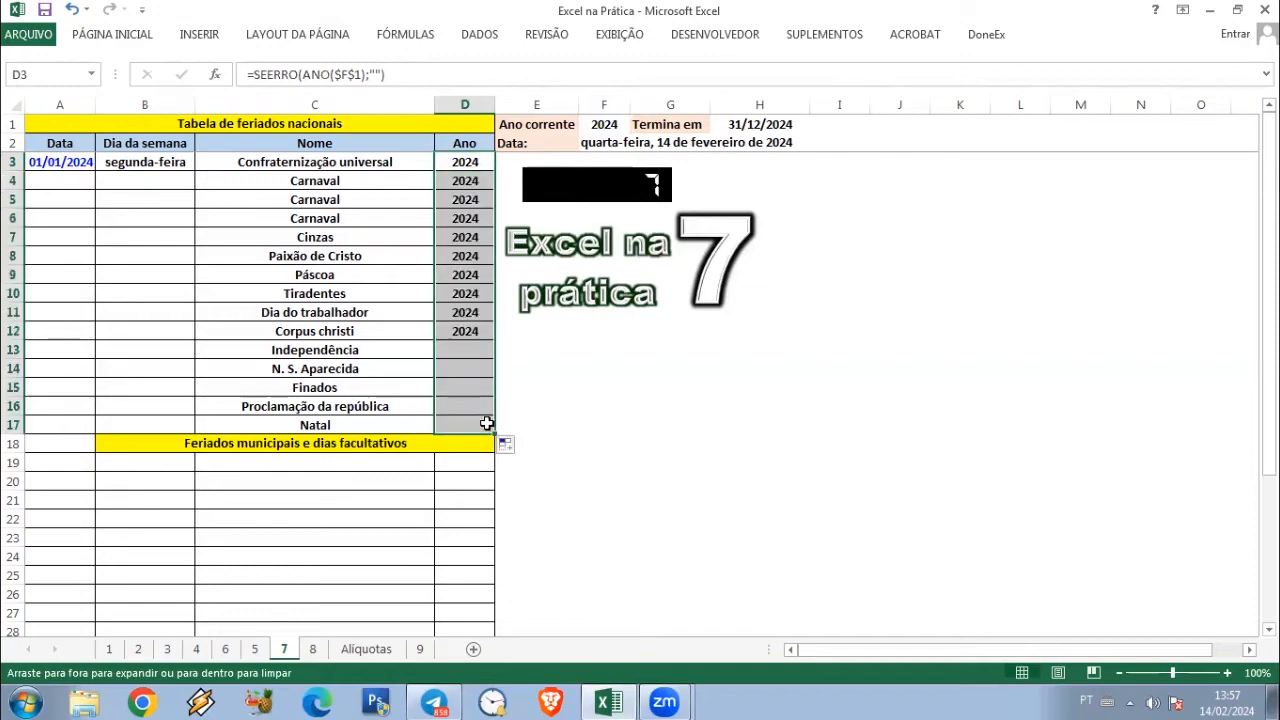
{"action": "left_click", "coordinate": [465, 424]}
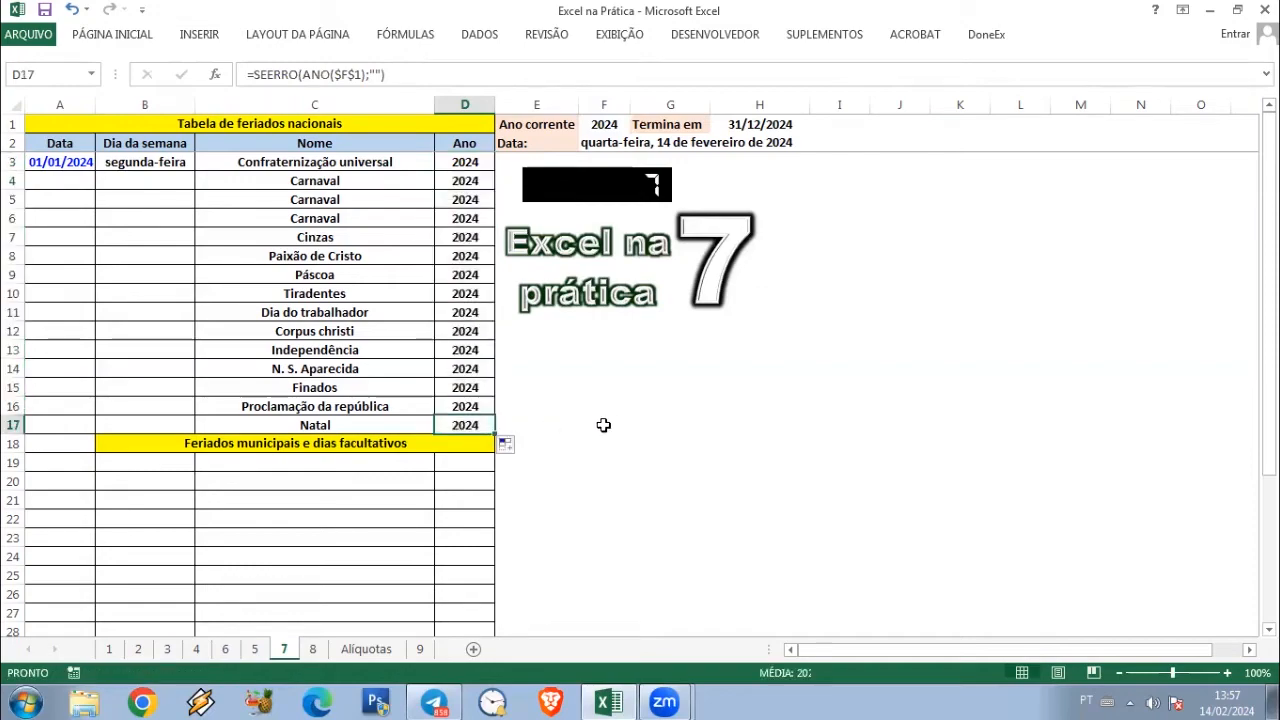
{"action": "key", "text": "ctrl+c"}
{"action": "left_click", "coordinate": [481, 463]}
{"action": "key", "text": "Return"}
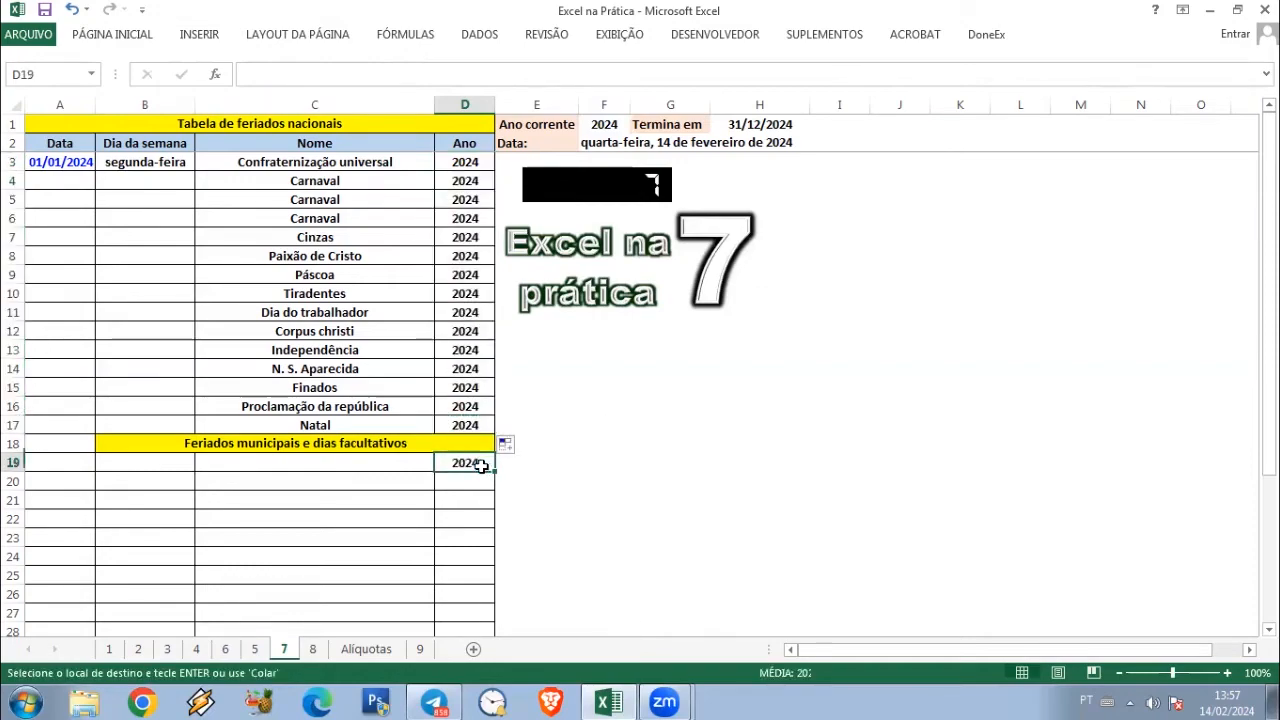
{"action": "scroll", "coordinate": [529, 483], "scroll_direction": "down", "scroll_amount": 2}
{"action": "left_click_drag", "start_coordinate": [497, 358], "coordinate": [574, 528]}
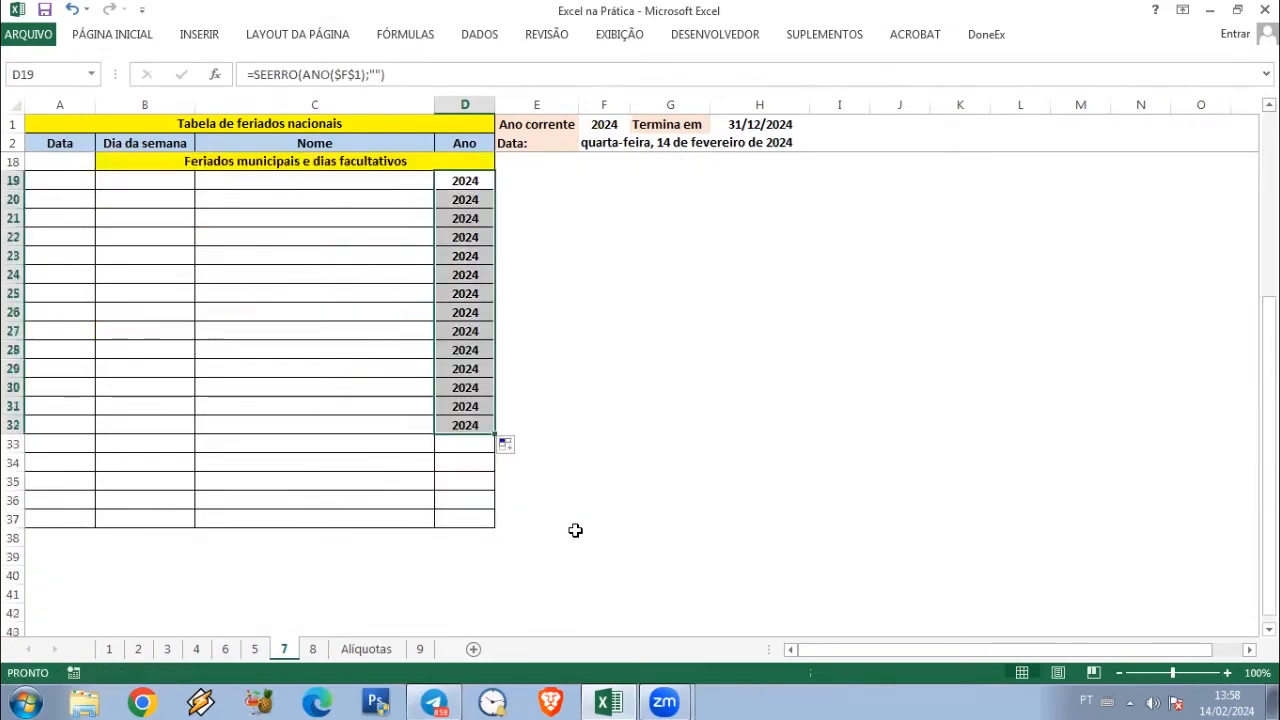
{"action": "scroll", "coordinate": [560, 470], "scroll_direction": "down", "scroll_amount": 1}
{"action": "left_click_drag", "start_coordinate": [496, 375], "coordinate": [497, 465]}
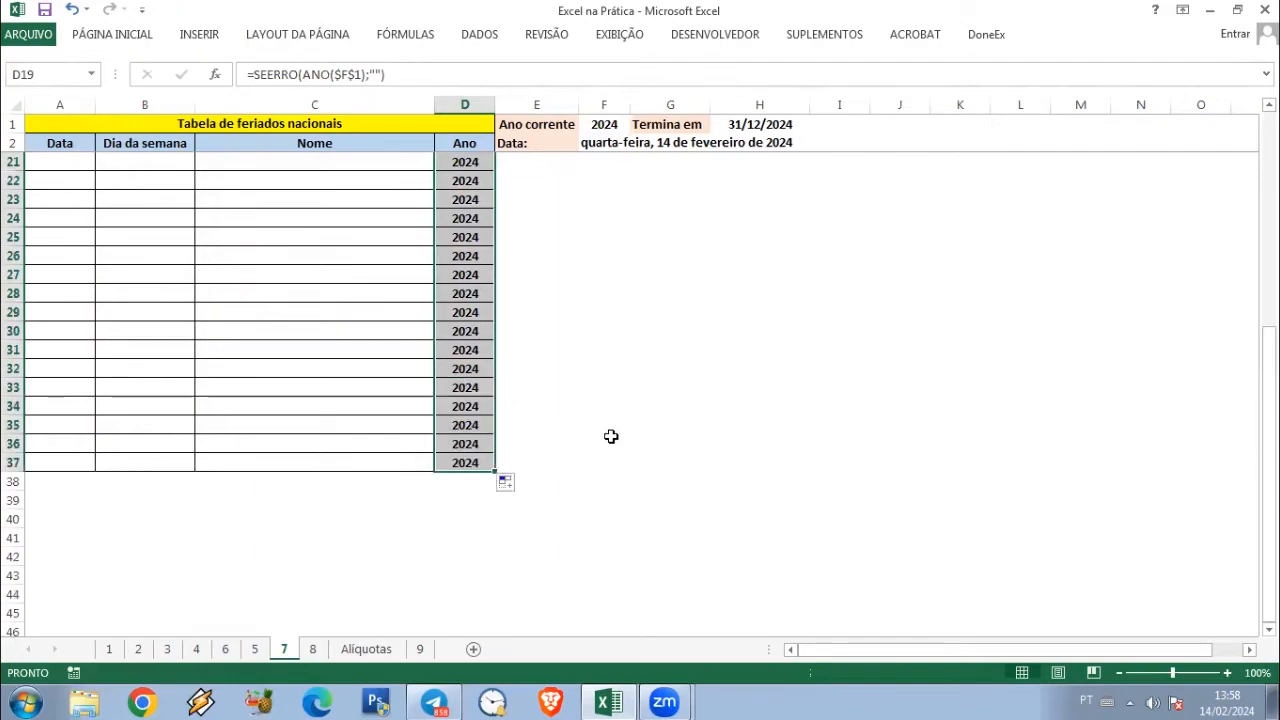
Test the year formulas by changing the date in A3 to 01/01/2025, and restore it to 01/01/2024
{"action": "scroll", "coordinate": [591, 450], "scroll_direction": "up", "scroll_amount": 6}
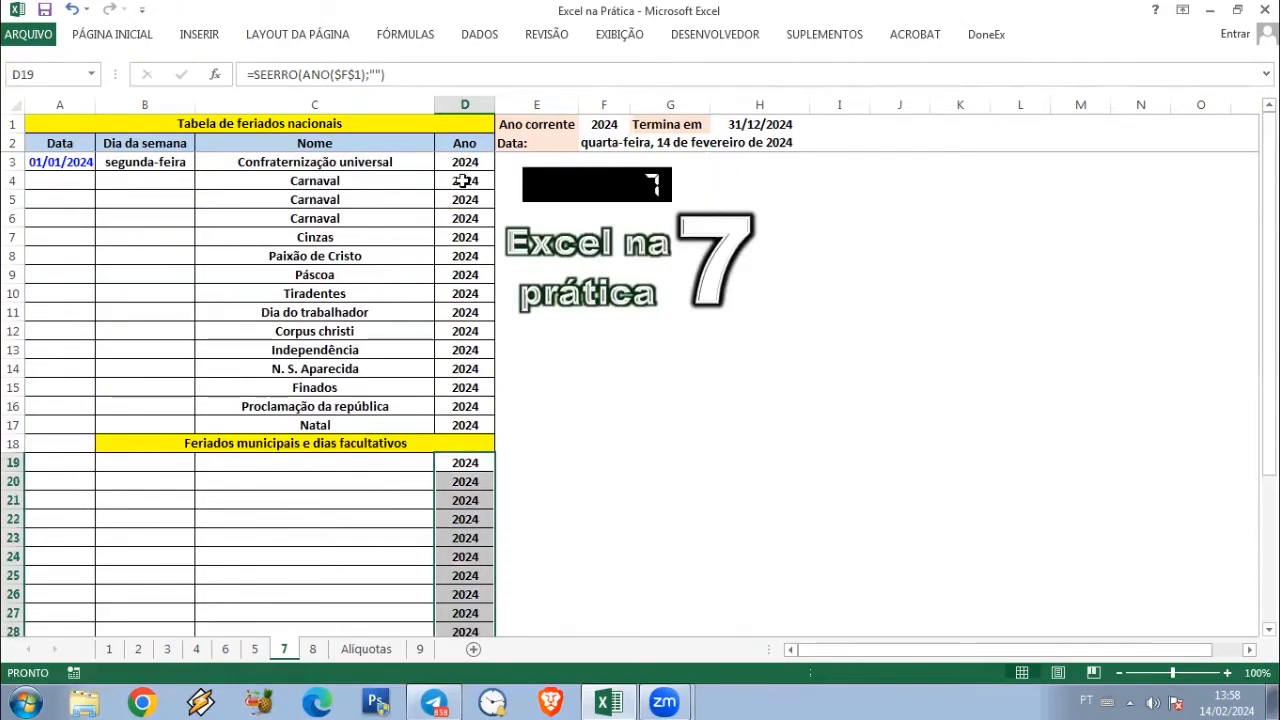
{"action": "left_click", "coordinate": [466, 181]}
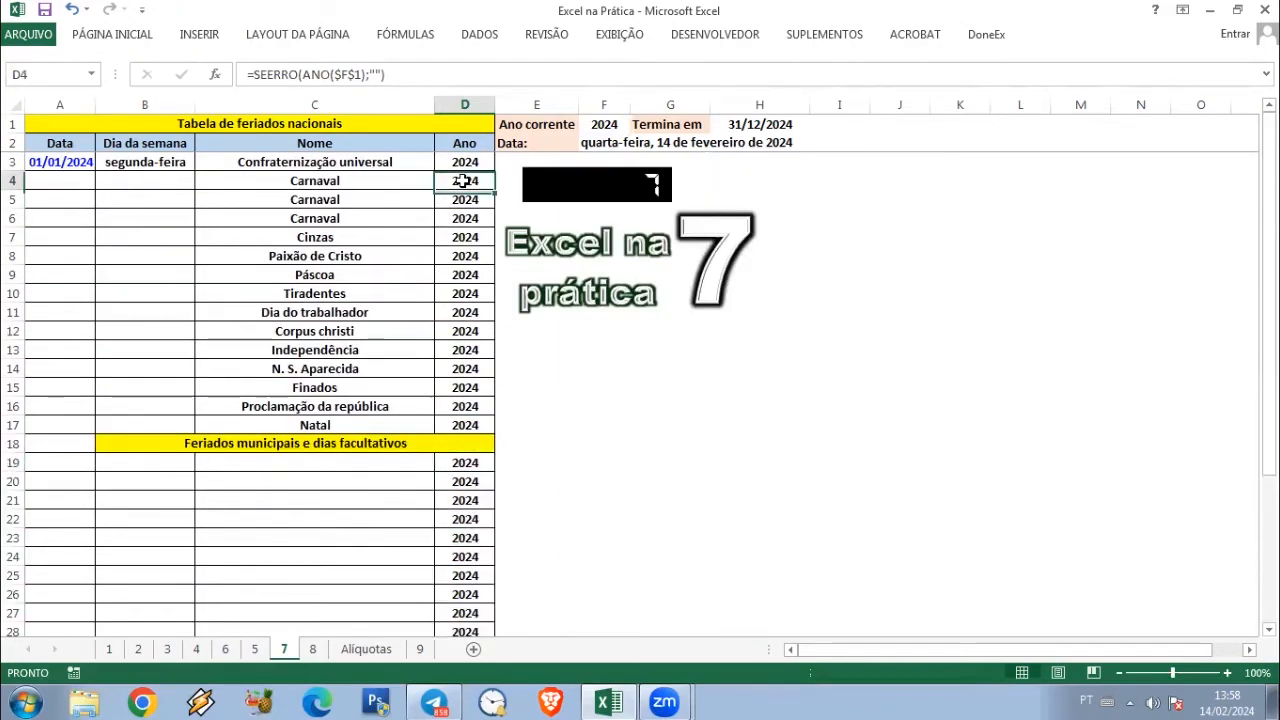
{"action": "left_click", "coordinate": [57, 161]}
{"action": "type", "text": "1"}
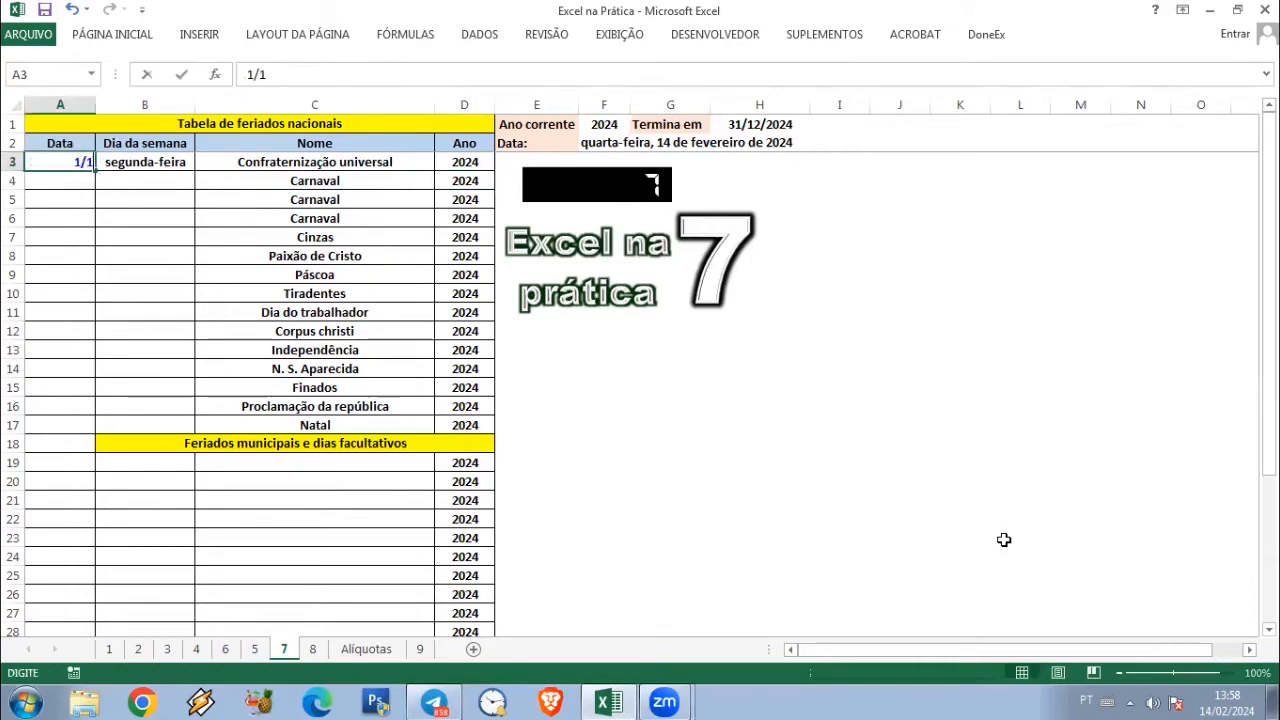
{"action": "type", "text": "/01/2025"}
{"action": "key", "text": "Return"}
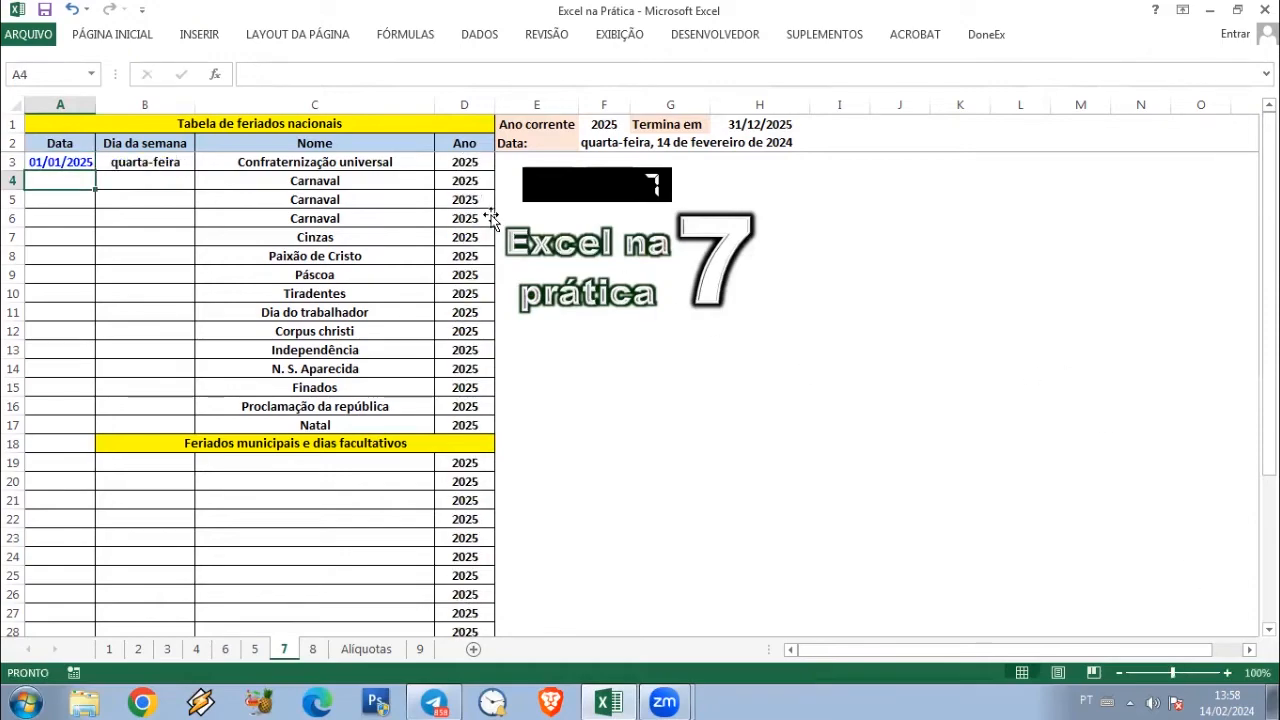
{"action": "scroll", "coordinate": [486, 523], "scroll_direction": "down", "scroll_amount": 5}
{"action": "scroll", "coordinate": [486, 543], "scroll_direction": "up", "scroll_amount": 5}
{"action": "left_click", "coordinate": [55, 160]}
{"action": "type", "text": "1/"}
{"action": "key", "text": "Return"}
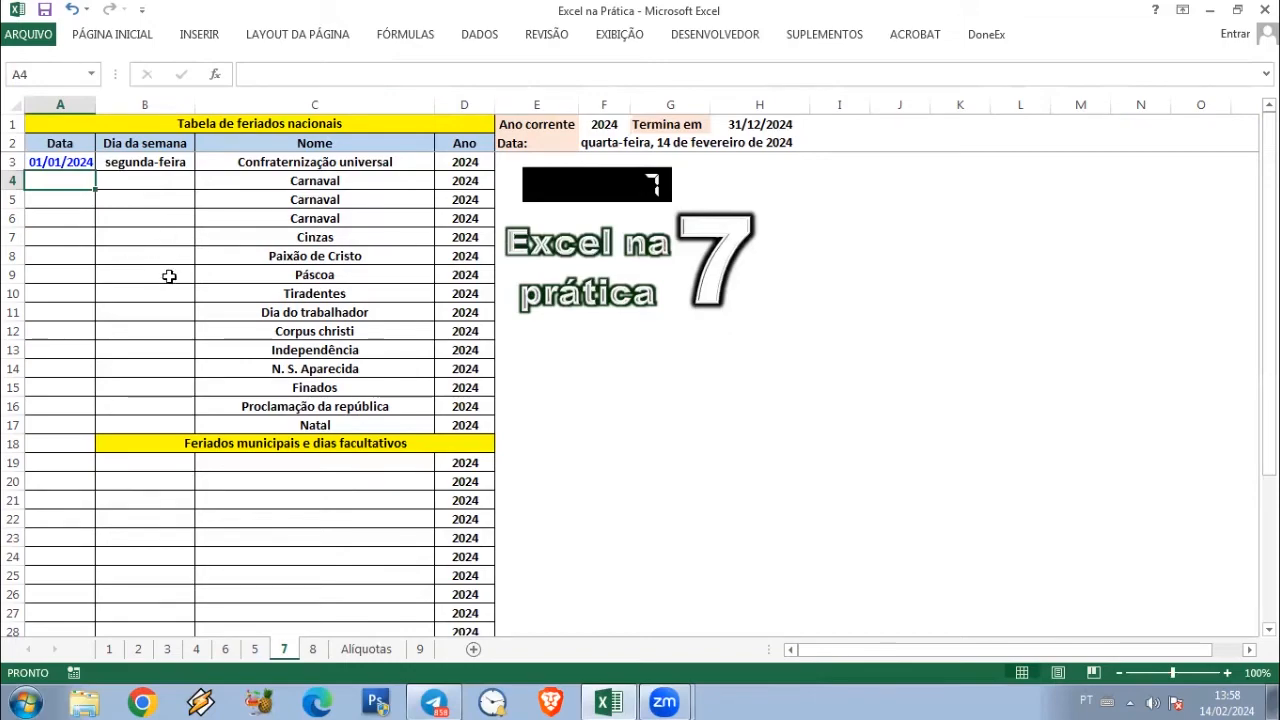
Start the Páscoa date formula in cell A9 with =SEERRO(ARREDMULTB(
{"action": "left_click", "coordinate": [71, 280]}
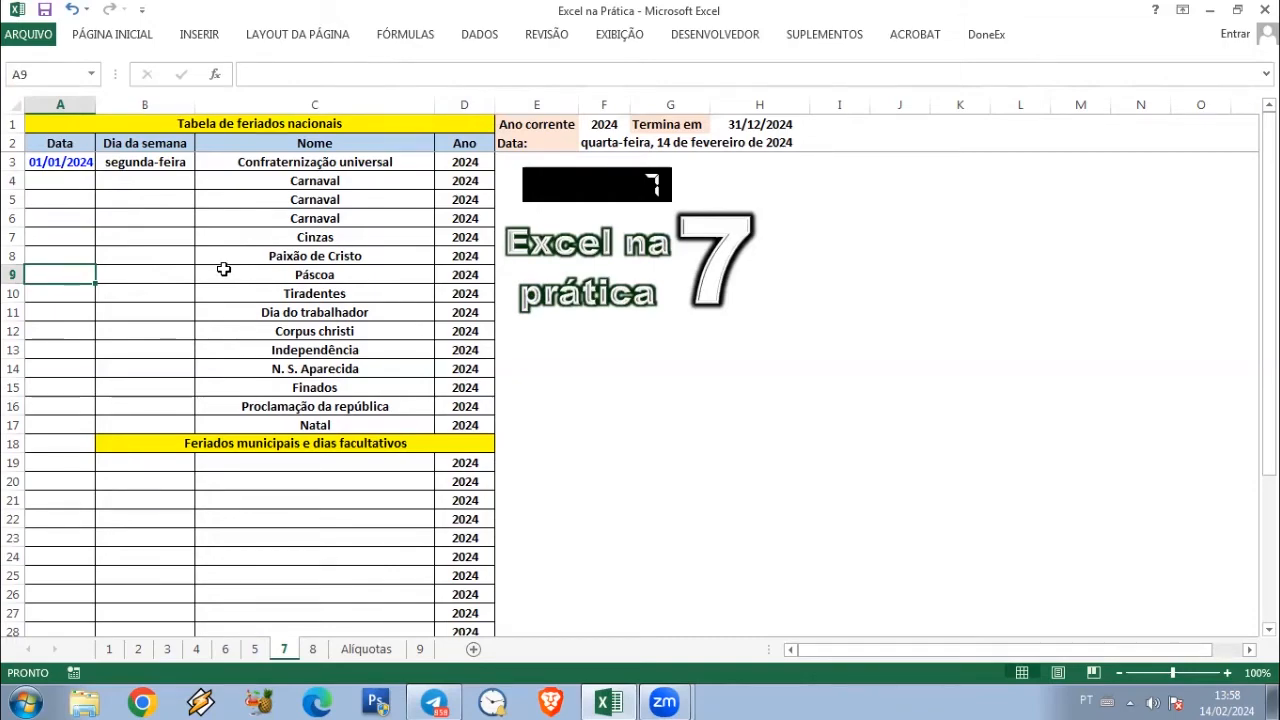
{"action": "type", "text": "="}
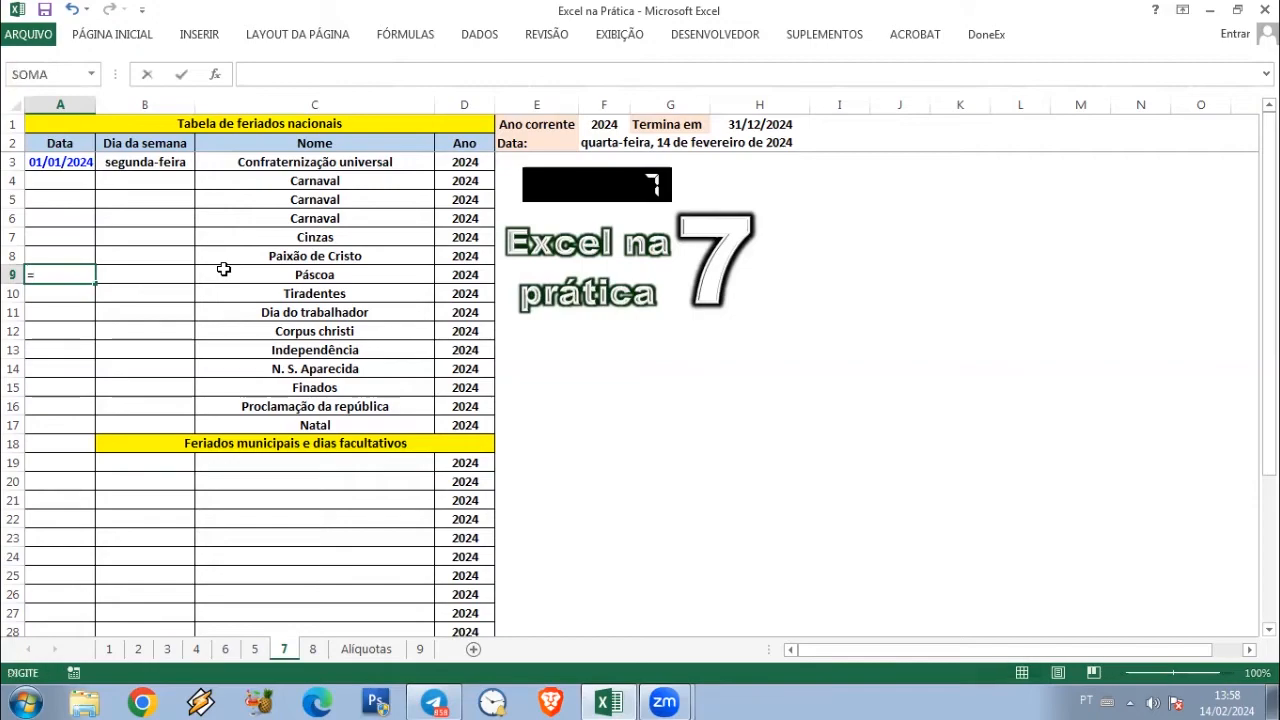
{"action": "type", "text": "SEERRO("}
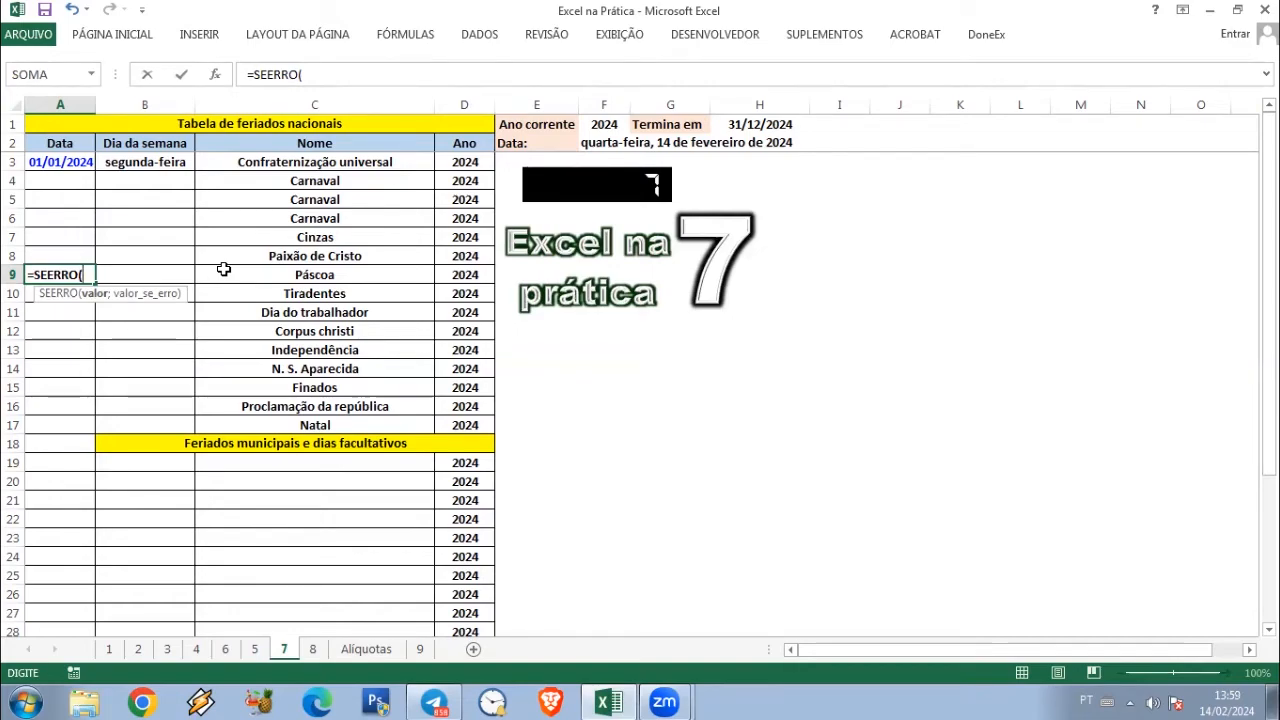
{"action": "type", "text": "A"}
{"action": "type", "text": "TT"}
{"action": "key", "text": "BackSpace"}
{"action": "key", "text": "BackSpace"}
{"action": "type", "text": "RR"}
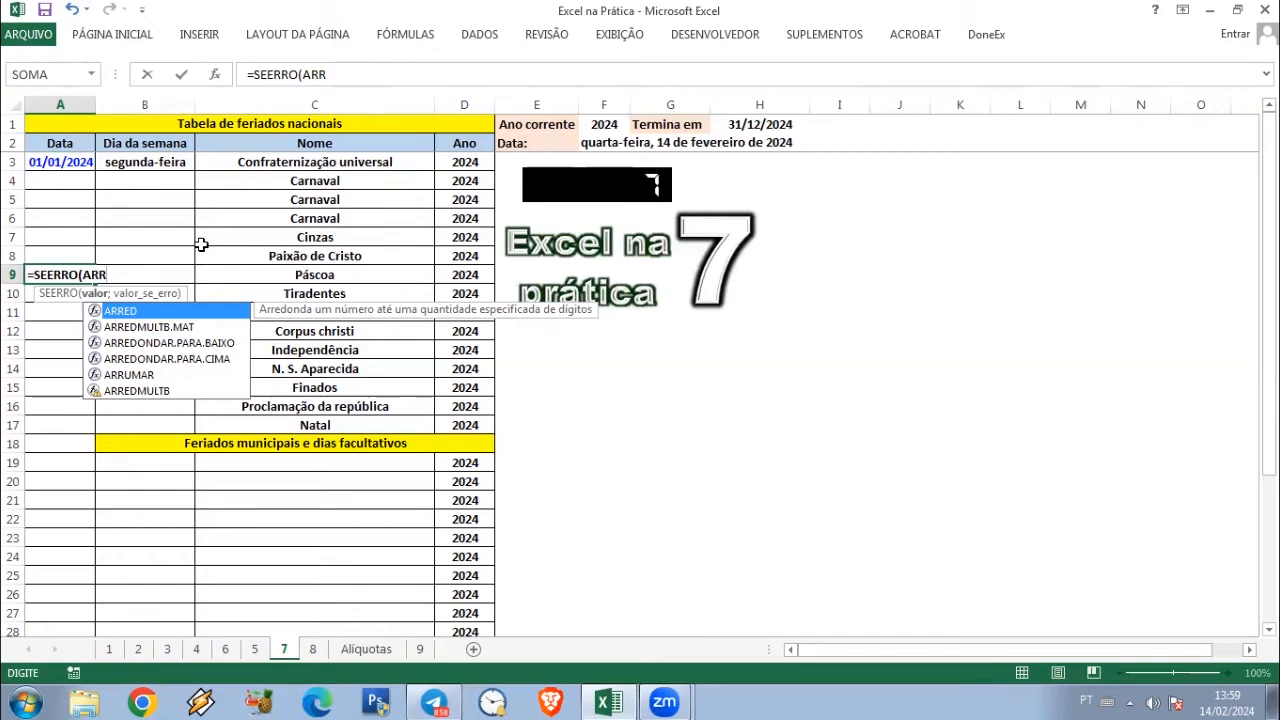
{"action": "key", "text": "Down"}
{"action": "key", "text": "Down"}
{"action": "key", "text": "Down"}
{"action": "key", "text": "Down"}
{"action": "key", "text": "Down"}
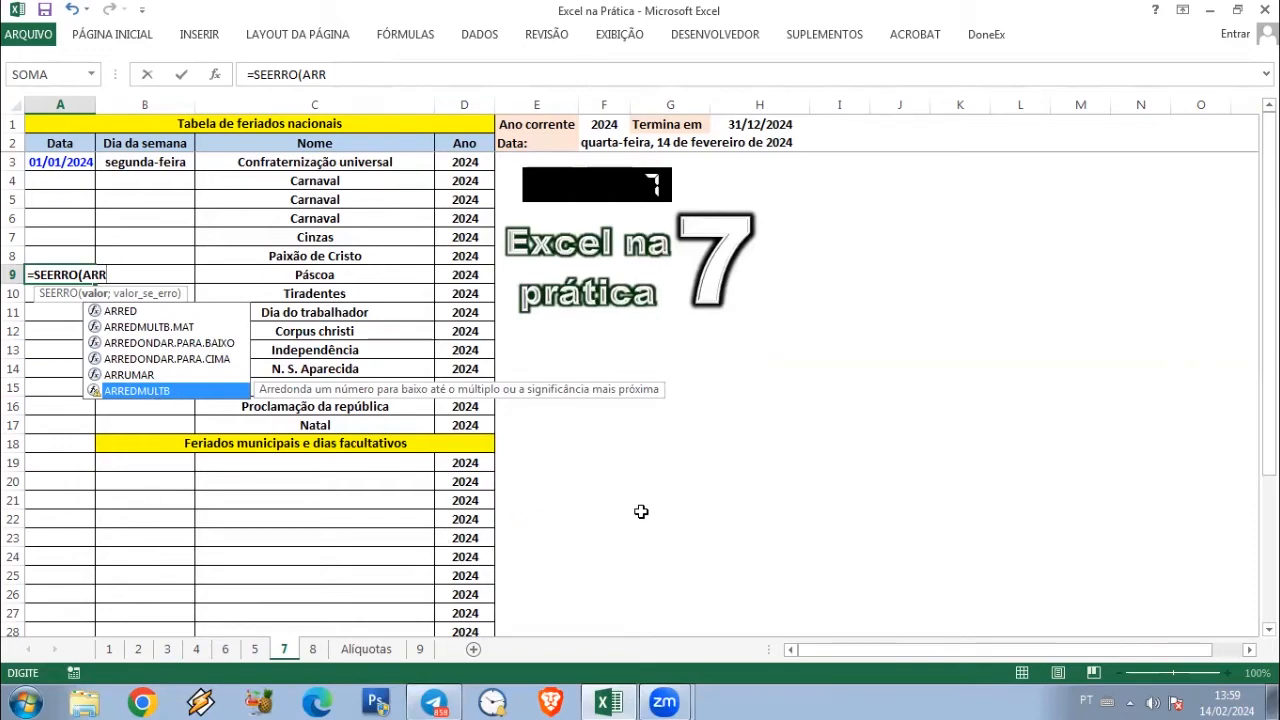
{"action": "key", "text": "Tab"}
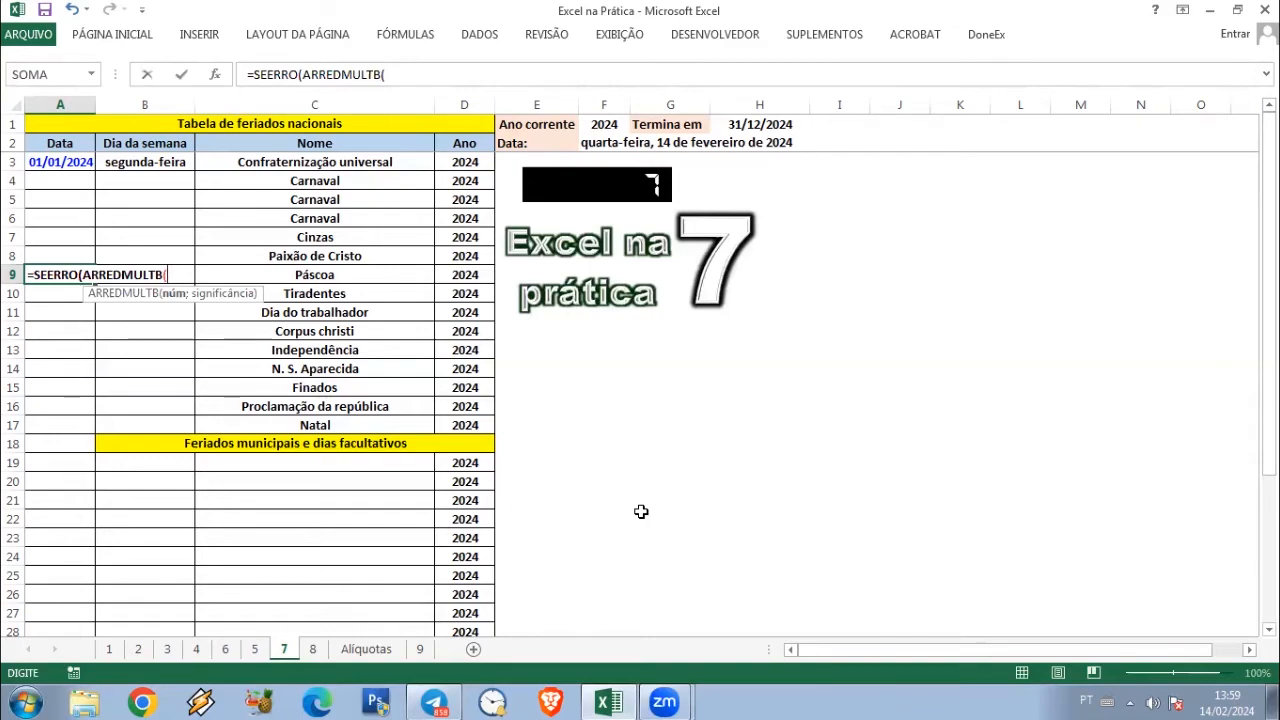
Add DIA(MINUTO(D9/38)/2+56) to the Páscoa formula in A9 as the day part of the number being rounded
{"action": "type", "text": "D"}
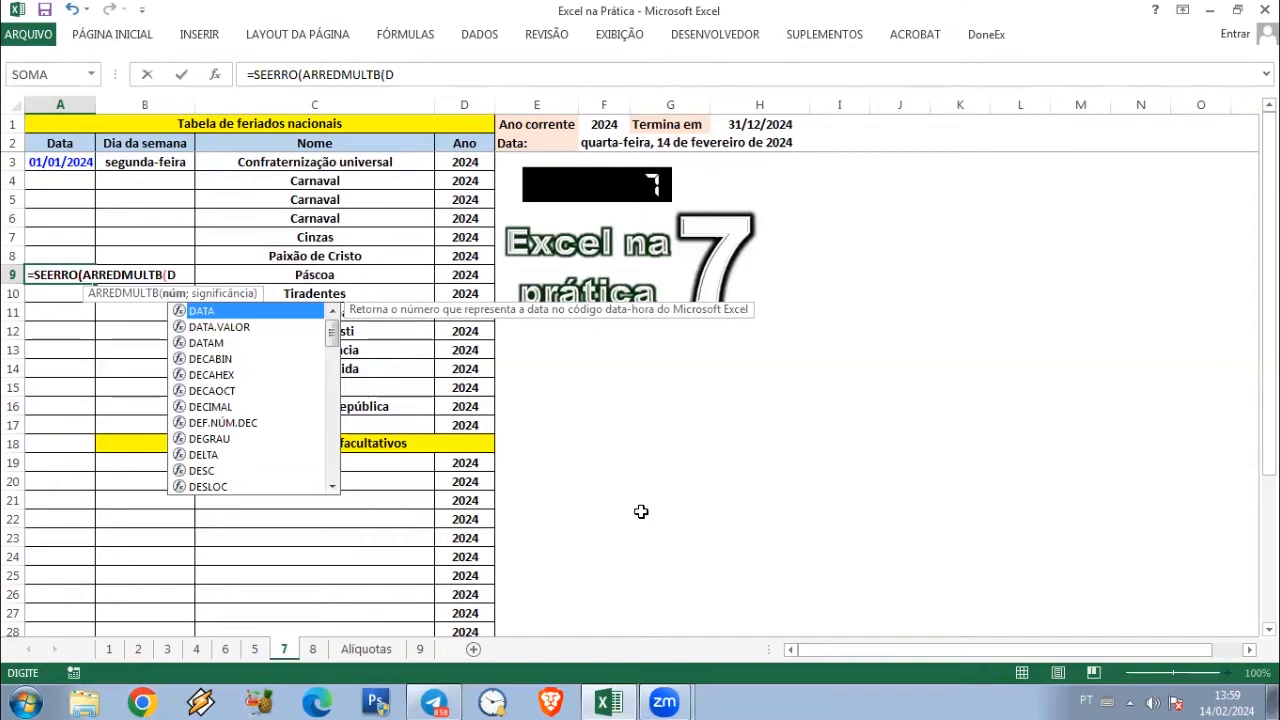
{"action": "type", "text": "i"}
{"action": "key", "text": "Tab"}
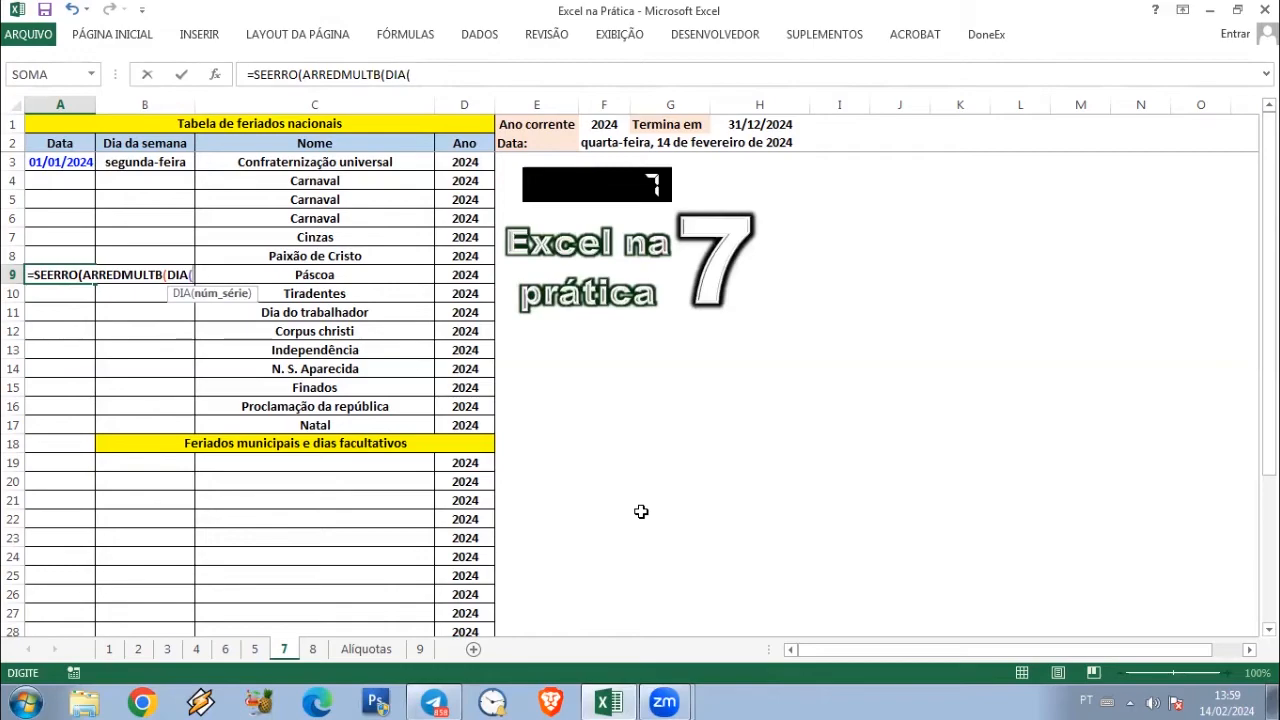
{"action": "type", "text": "M"}
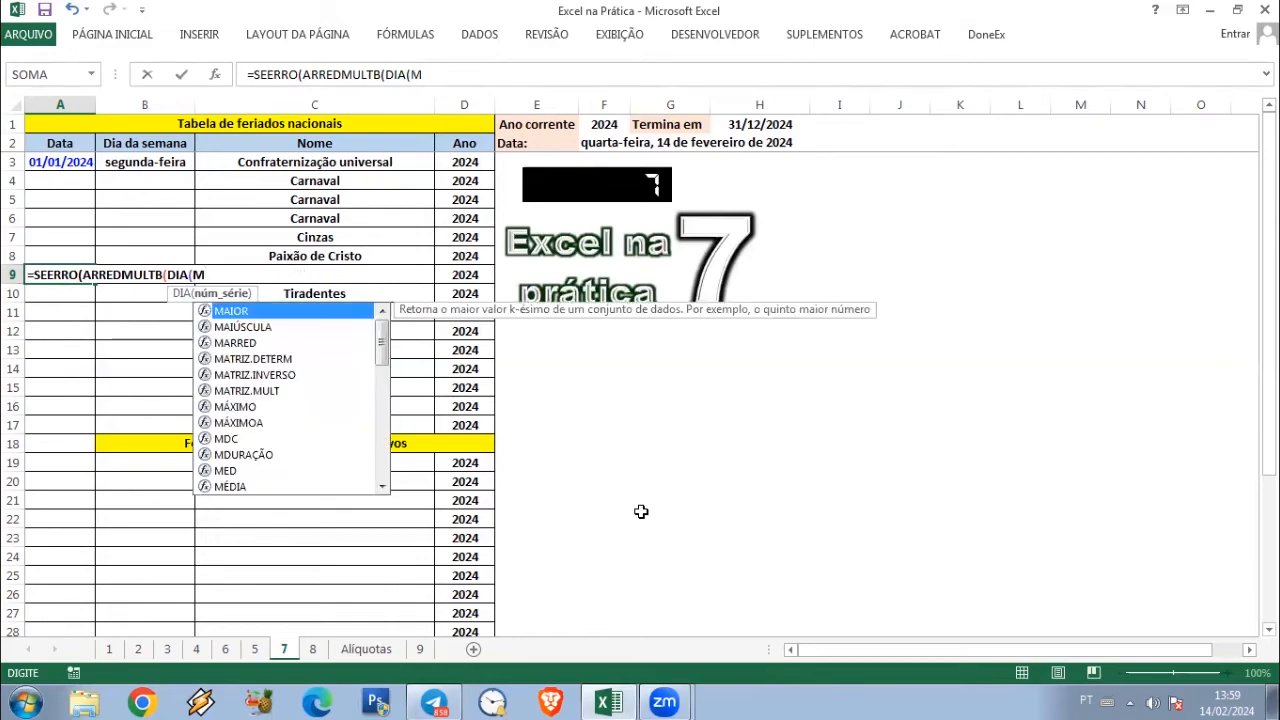
{"action": "type", "text": "i"}
{"action": "key", "text": "Down"}
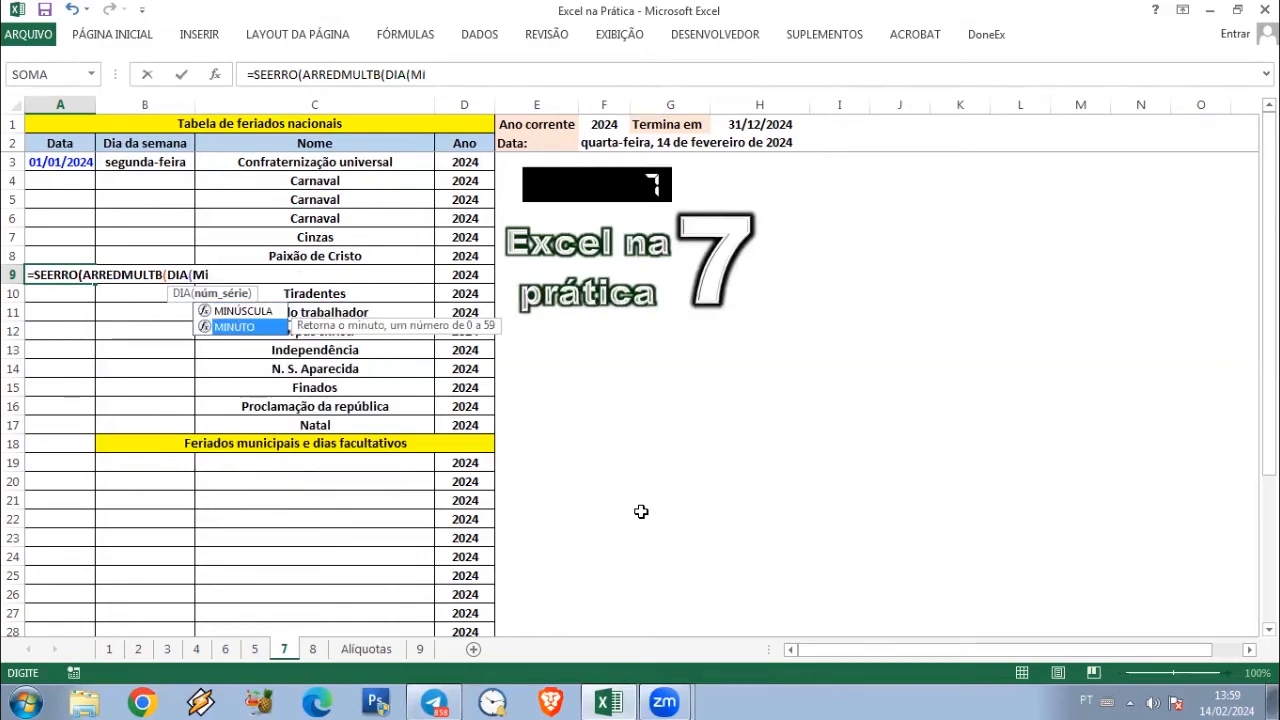
{"action": "key", "text": "Tab"}
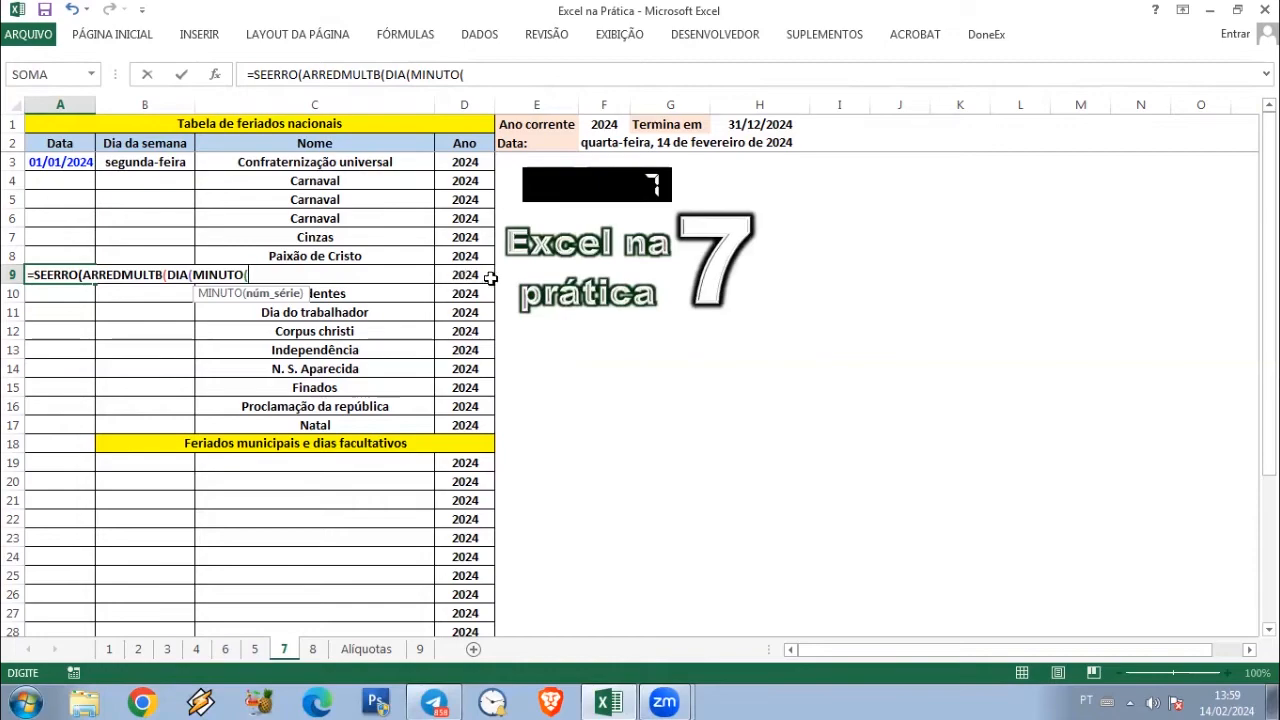
{"action": "type", "text": "D9"}
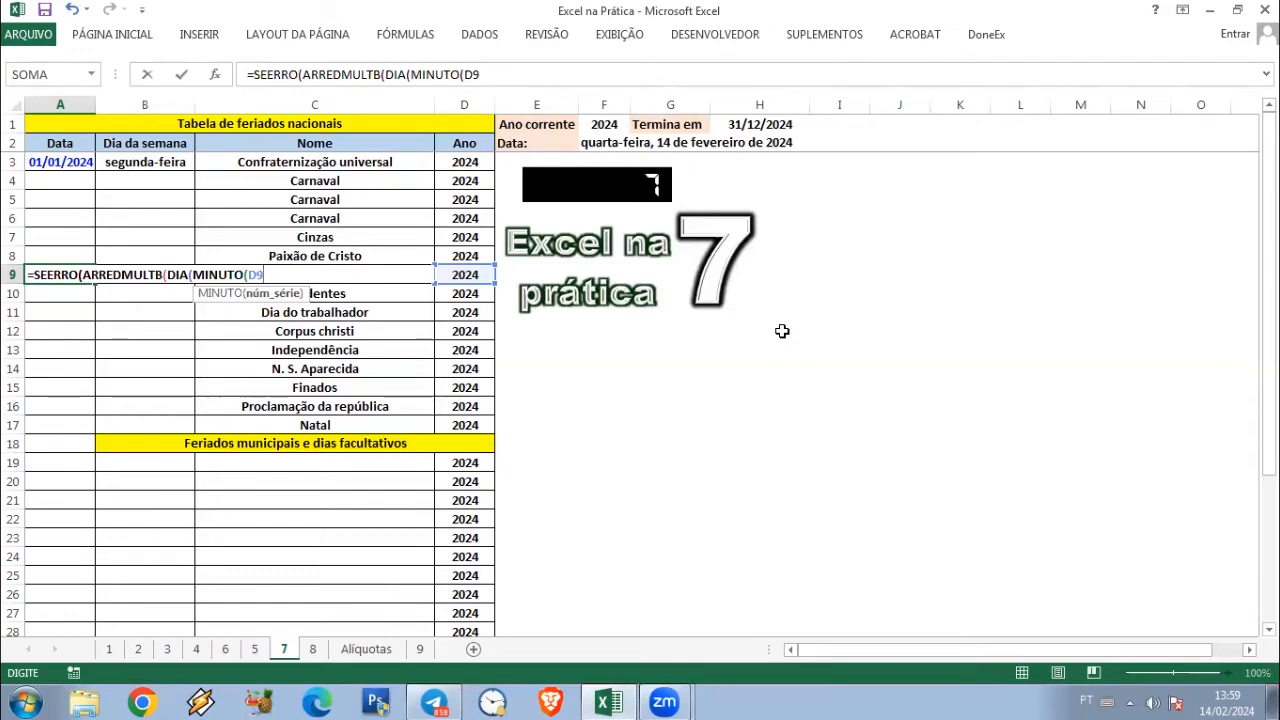
{"action": "type", "text": "/38"}
{"action": "type", "text": ")"}
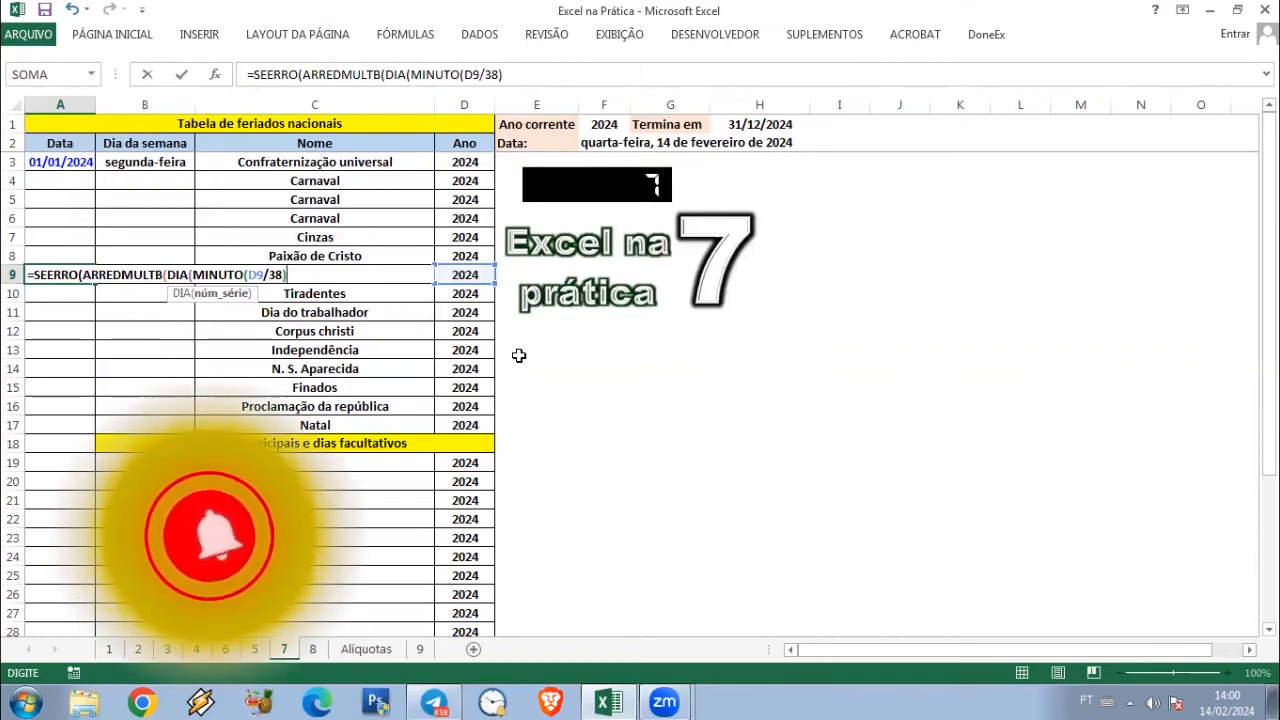
{"action": "type", "text": "/2"}
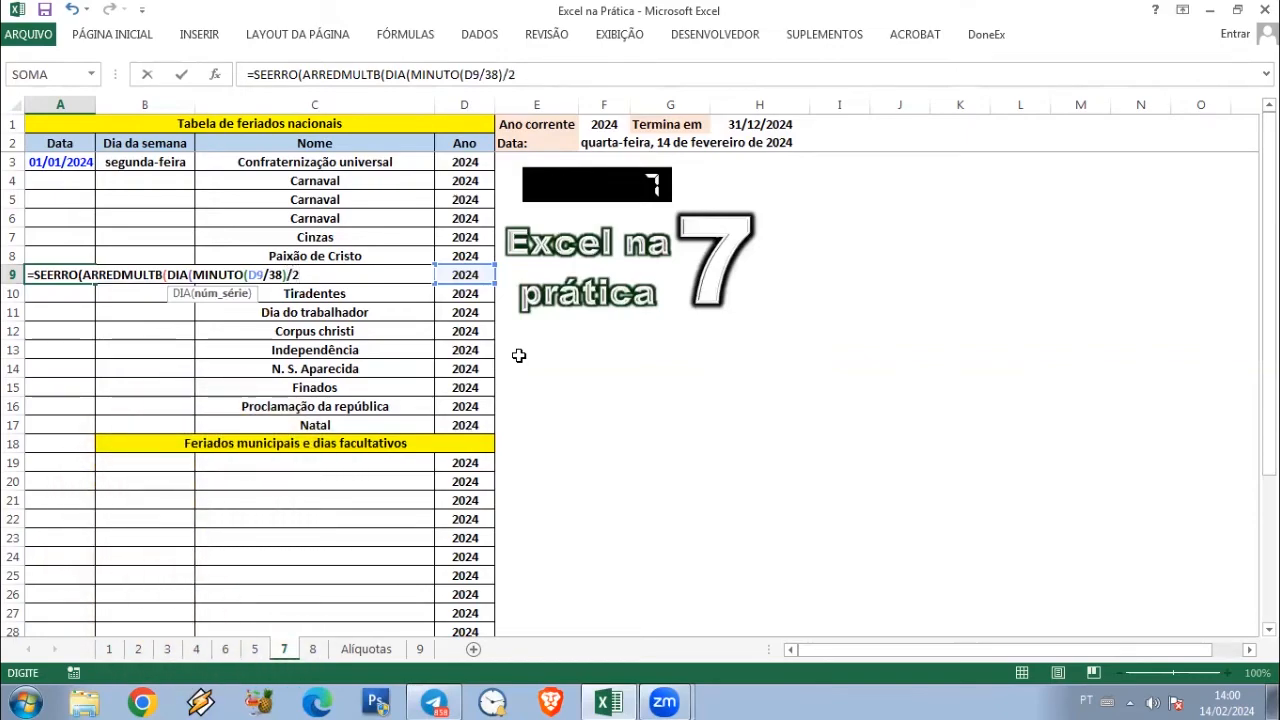
{"action": "type", "text": "+56"}
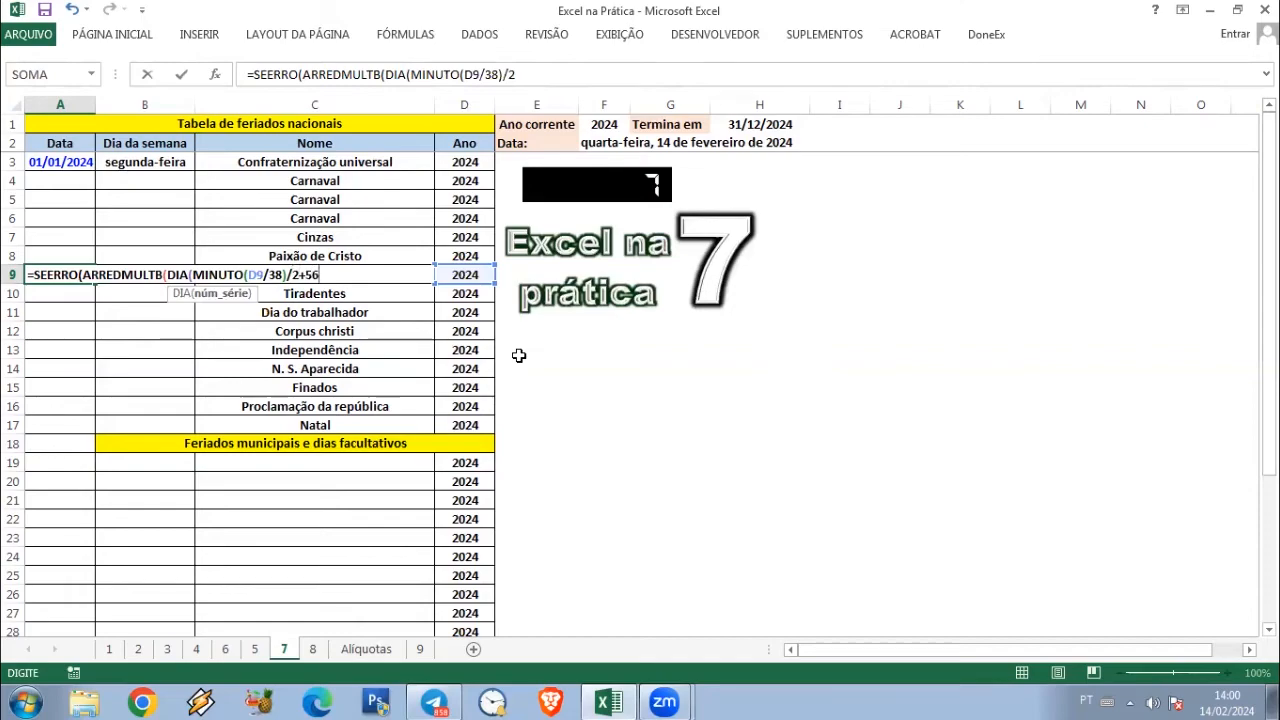
{"action": "type", "text": ")"}
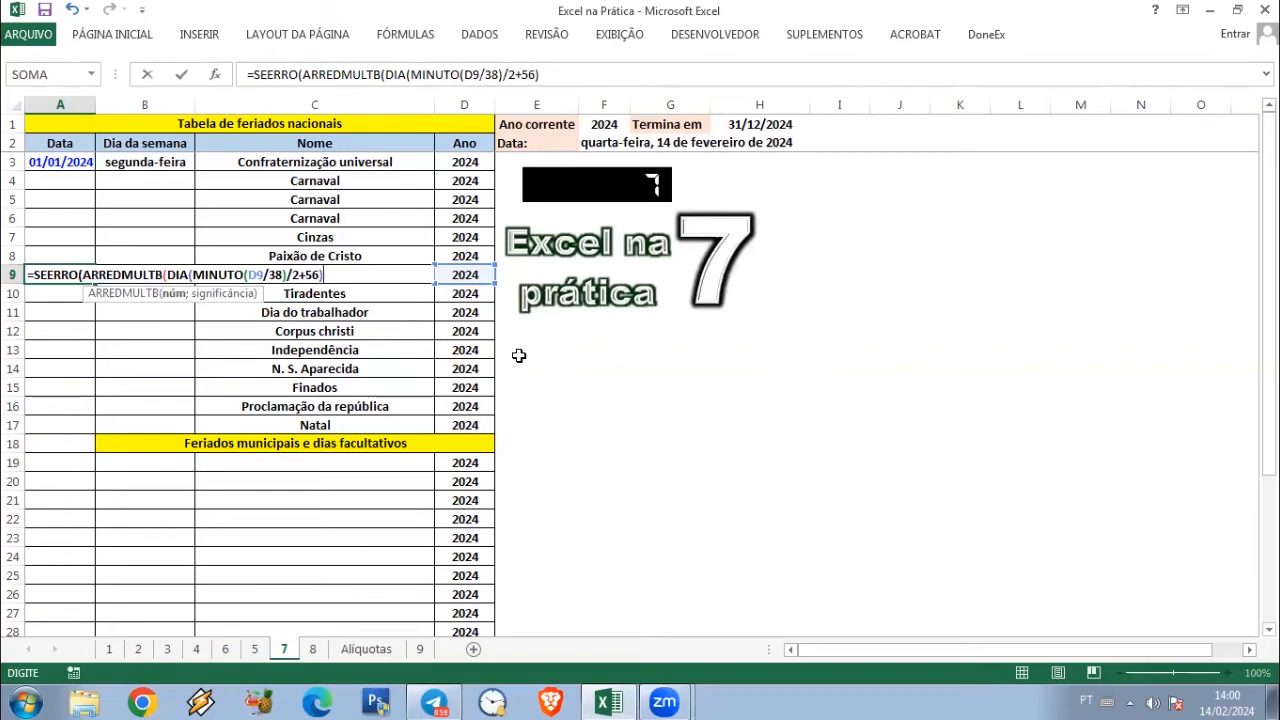
Append the month and year to the day in the Páscoa formula with &"/5"&"/"&D9
{"action": "type", "text": "&"}
{"action": "type", "text": "\""}
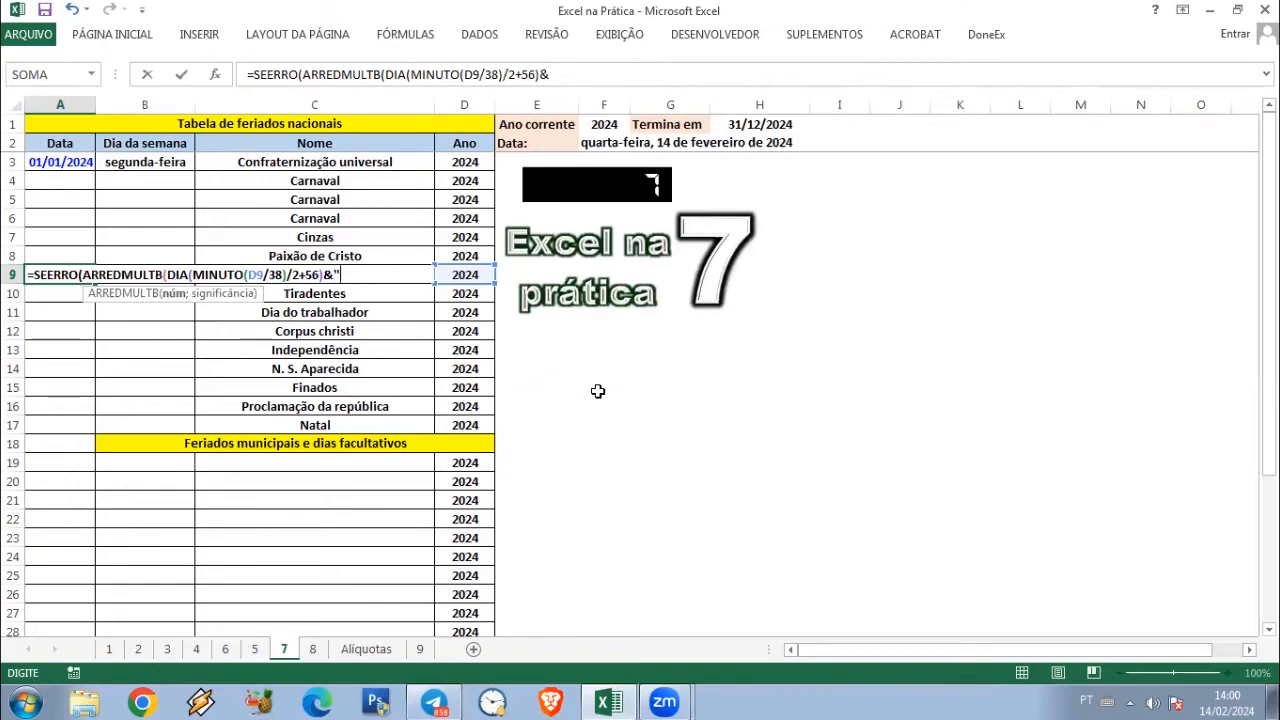
{"action": "type", "text": "/5"}
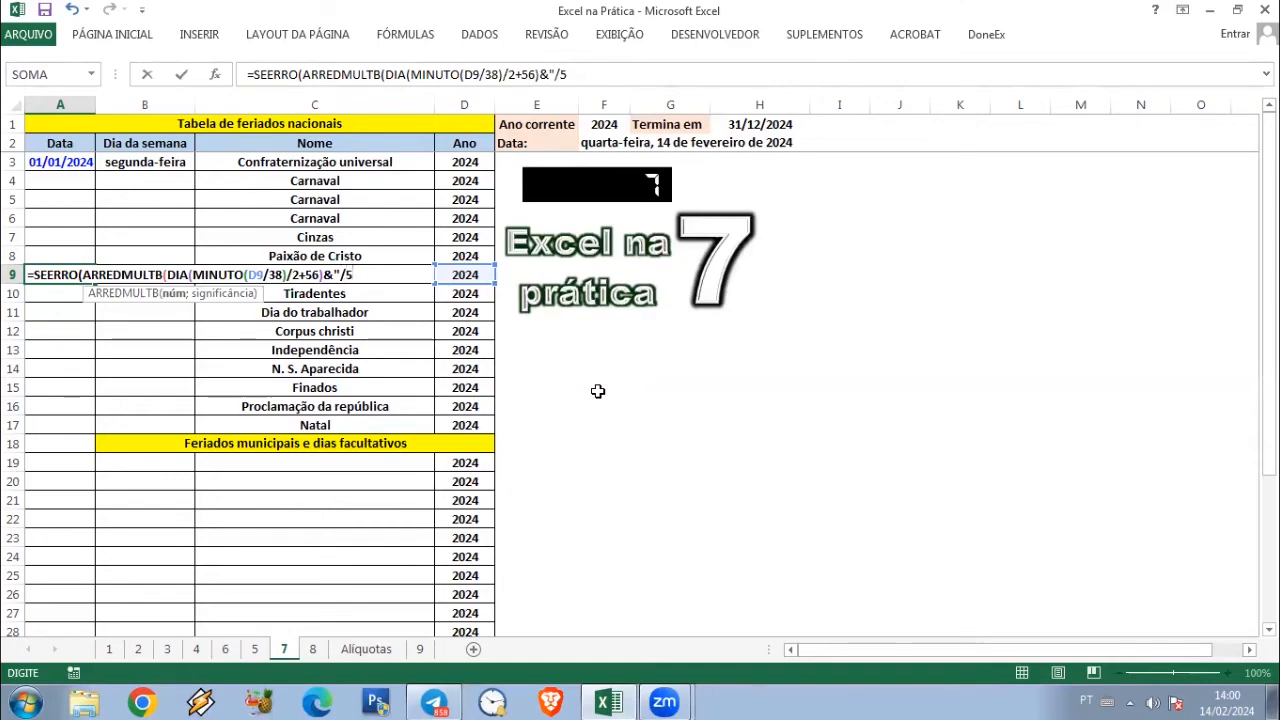
{"action": "type", "text": "\""}
{"action": "type", "text": "&"}
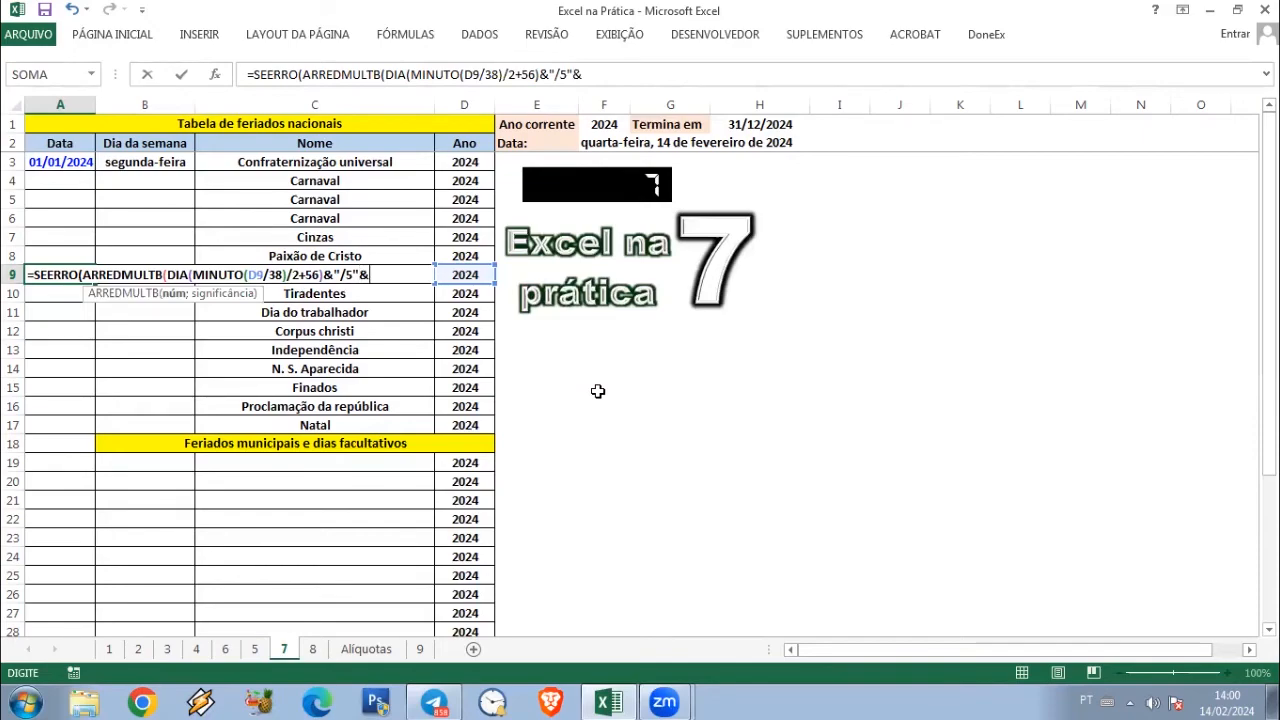
{"action": "type", "text": "\"/\"&D"}
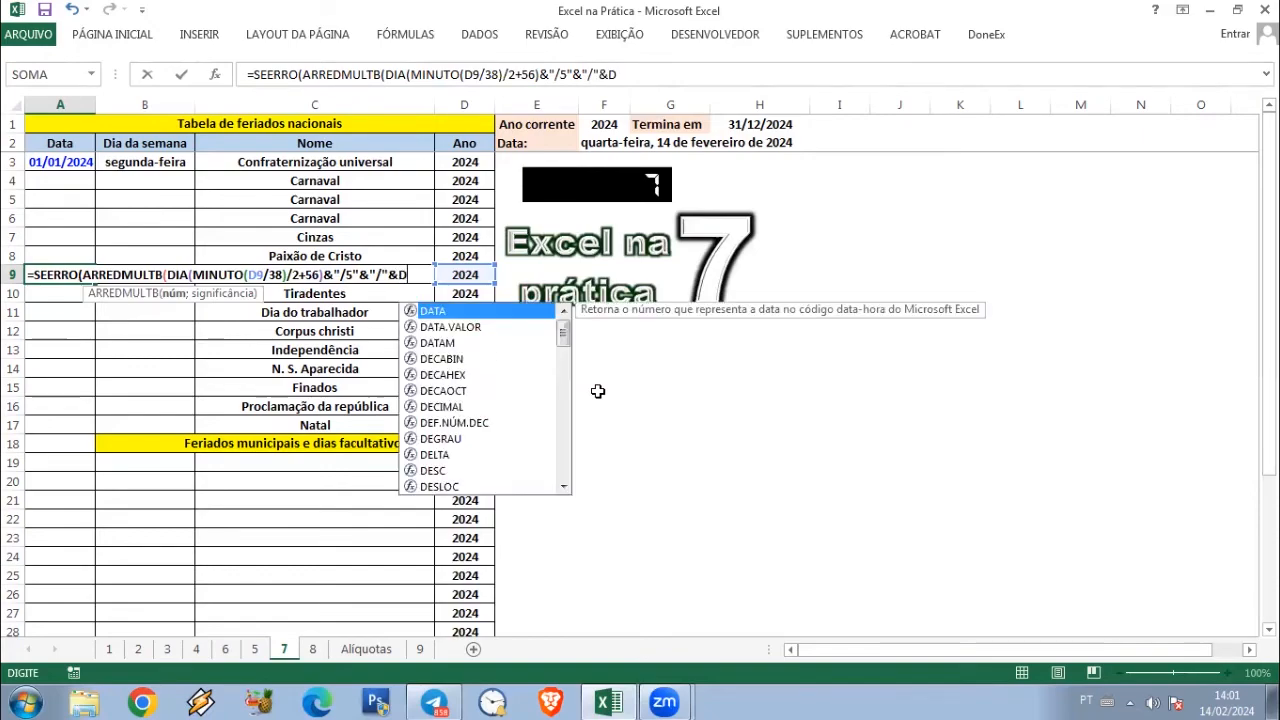
{"action": "type", "text": "9"}
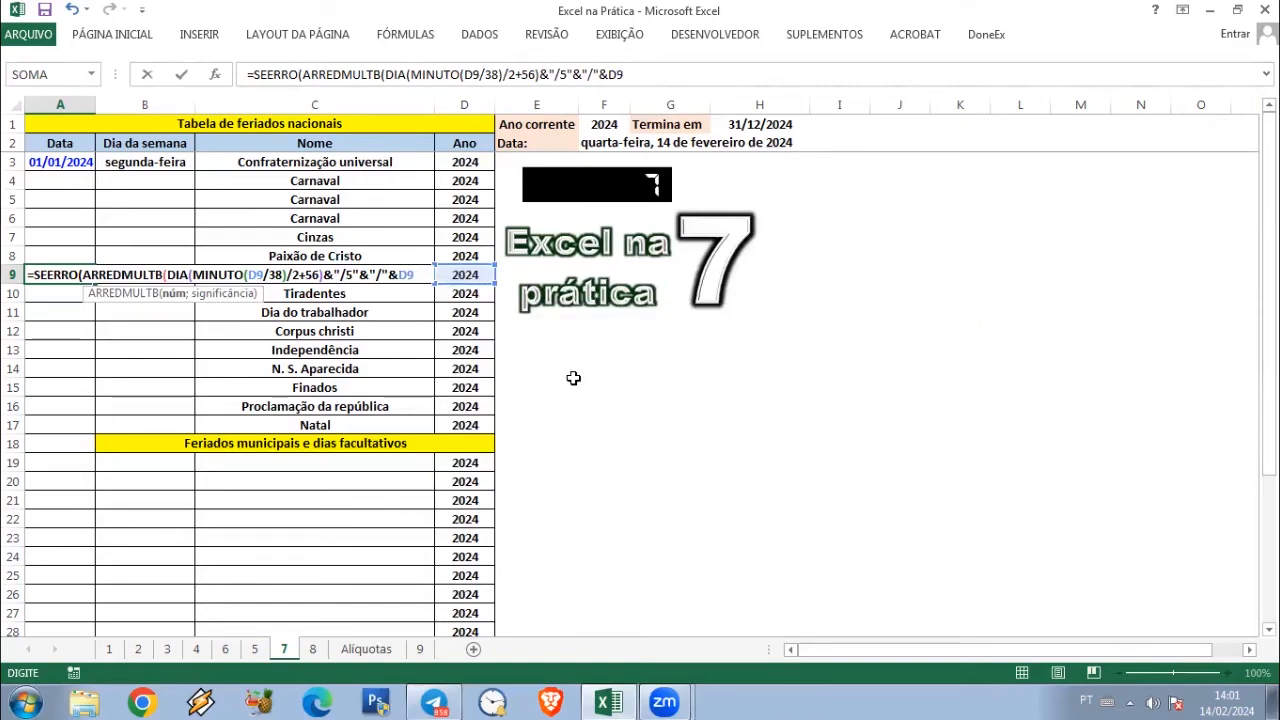
Complete the Páscoa formula in A9 with a rounding multiple of 7, a subtraction of 34 days and an empty-text error result
{"action": "type", "text": ";7"}
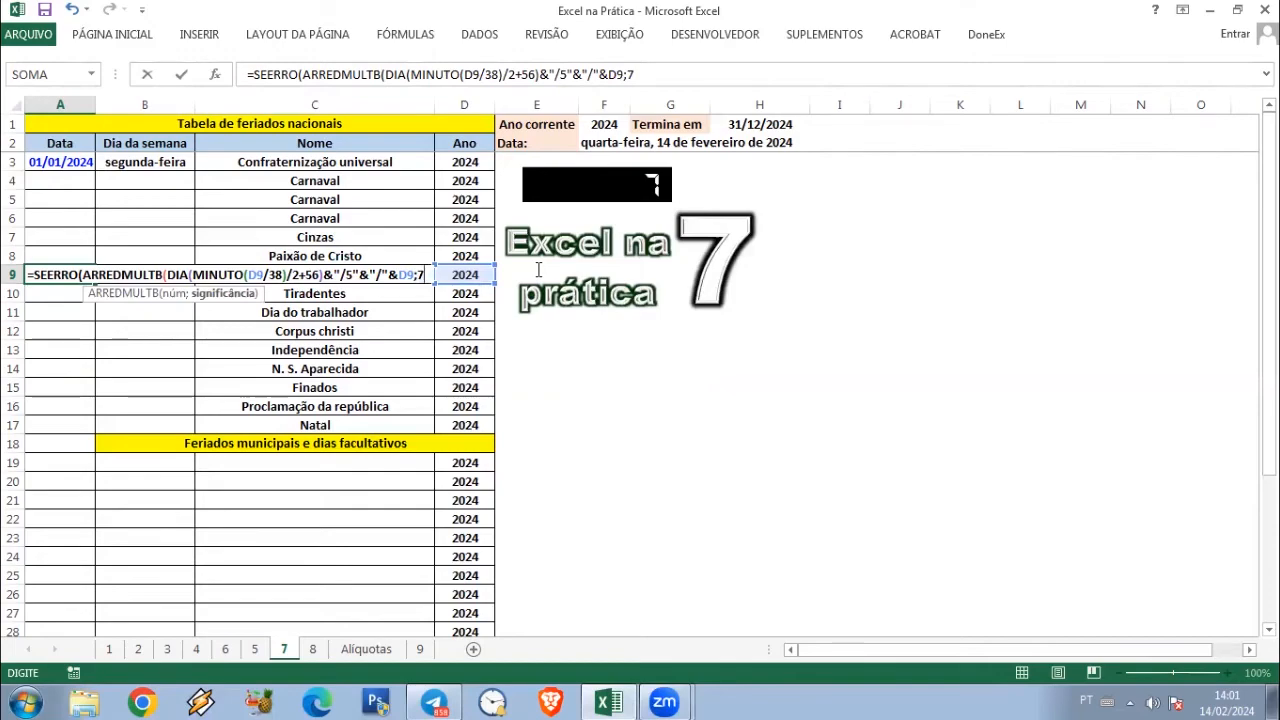
{"action": "type", "text": ")"}
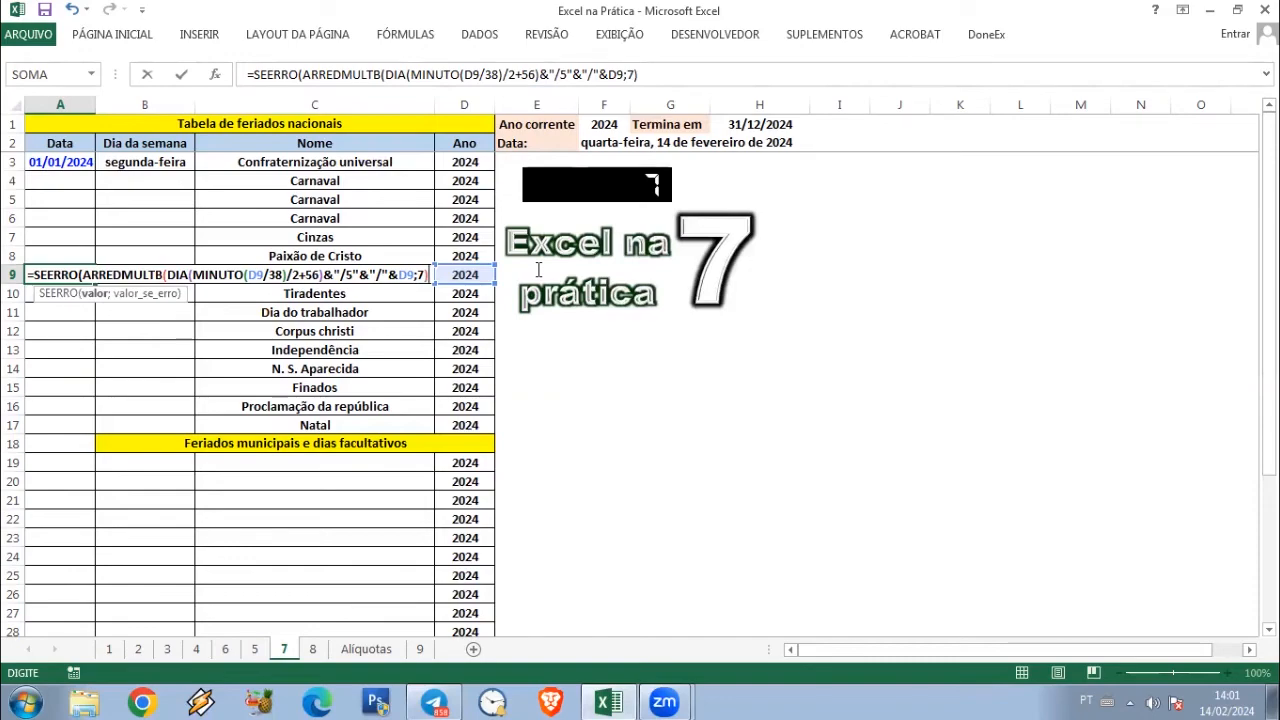
{"action": "type", "text": "-34"}
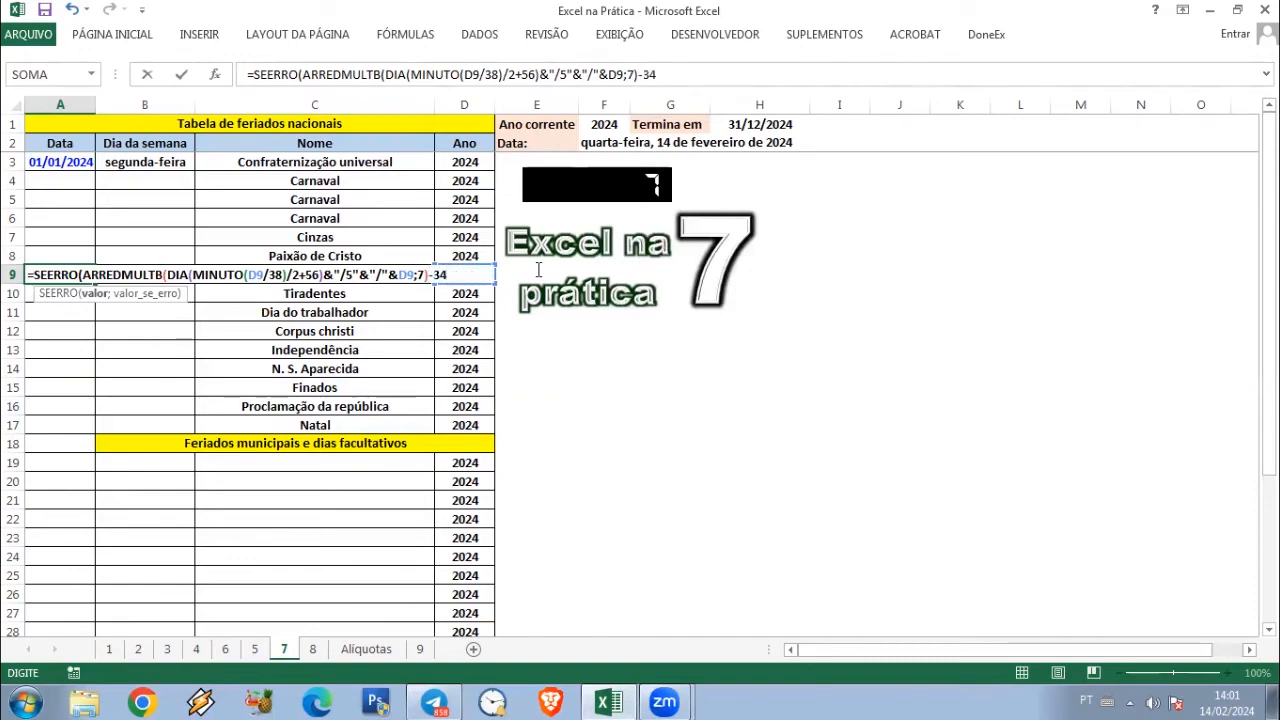
{"action": "type", "text": ";"}
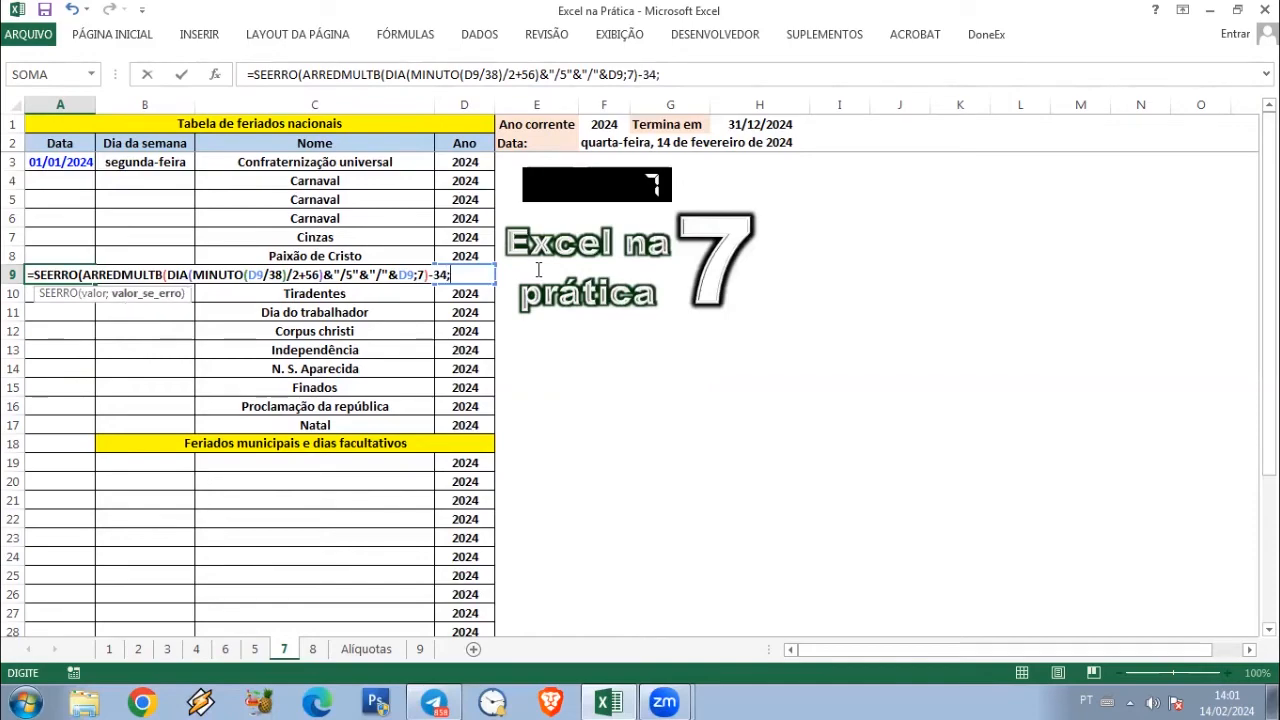
{"action": "type", "text": "\"\")"}
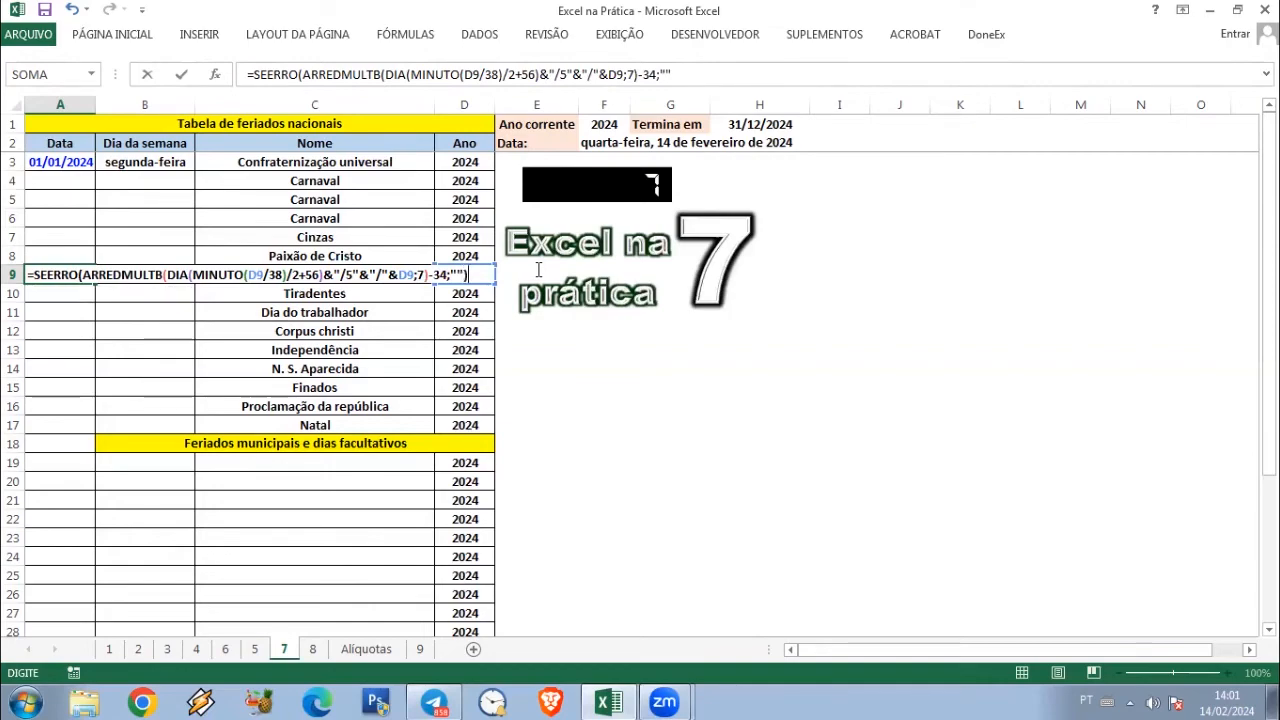
{"action": "key", "text": "Return"}
{"action": "key", "text": "Up"}
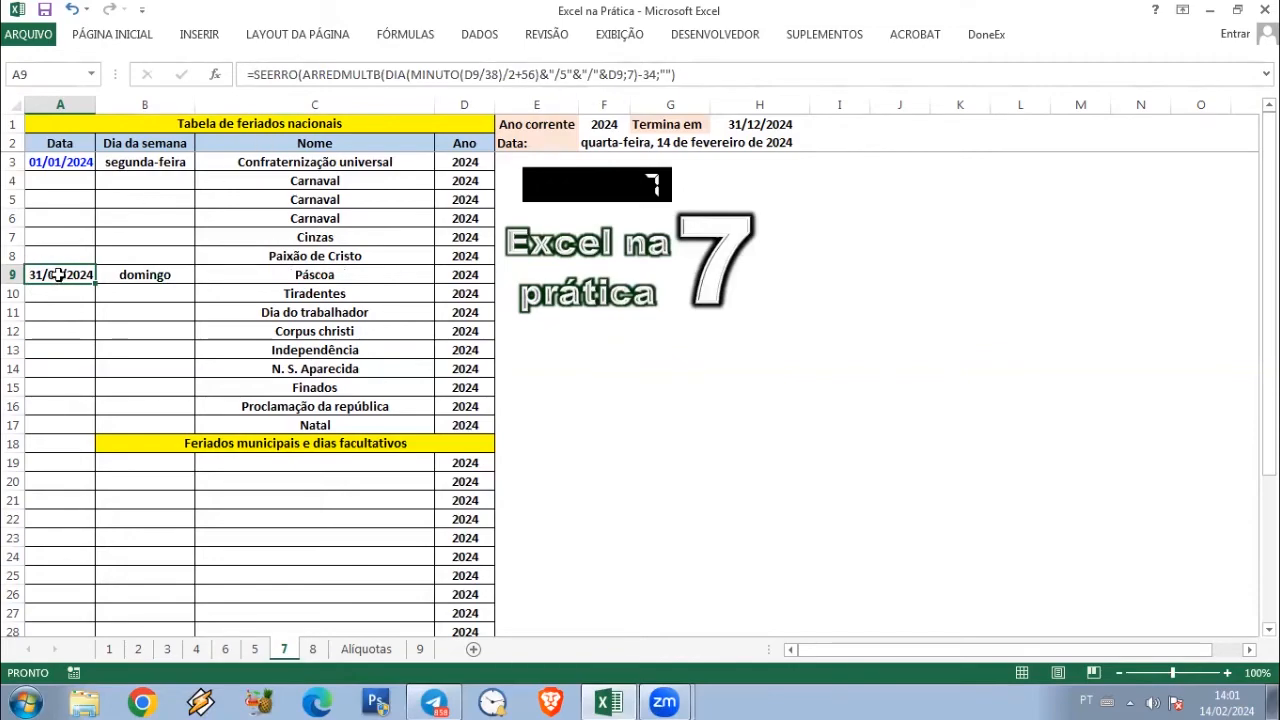
Test the Páscoa formula by changing the date in A3 to 01/01/2023 and 01/01/2025, and restore it to 01/01/2024
{"action": "left_click", "coordinate": [60, 163]}
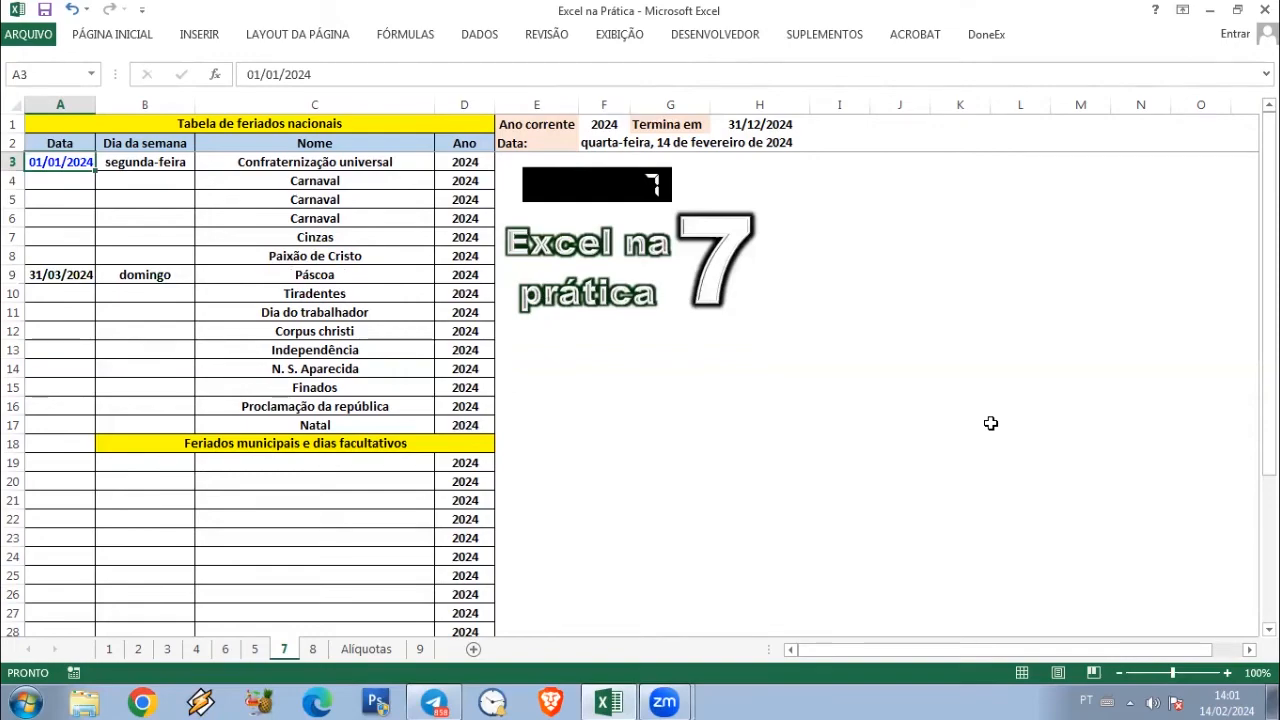
{"action": "type", "text": "1/"}
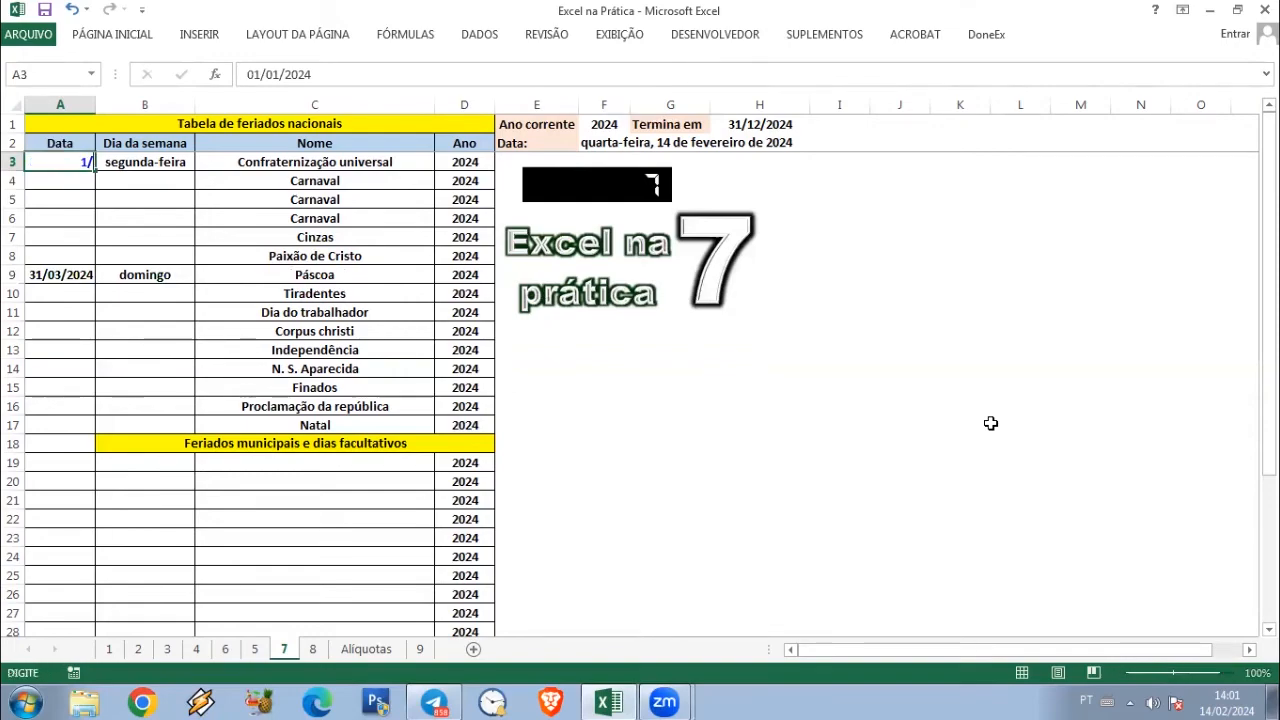
{"action": "type", "text": "23"}
{"action": "key", "text": "BackSpace"}
{"action": "key", "text": "BackSpace"}
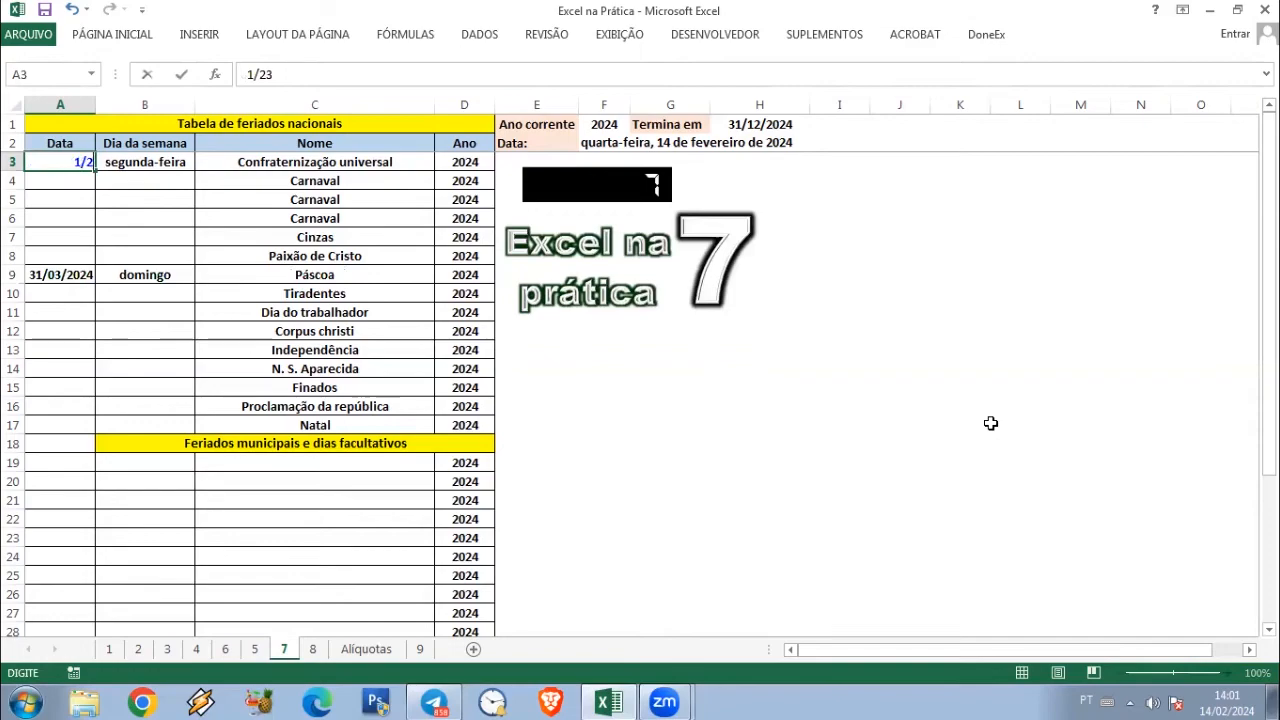
{"action": "type", "text": "1/23"}
{"action": "key", "text": "Return"}
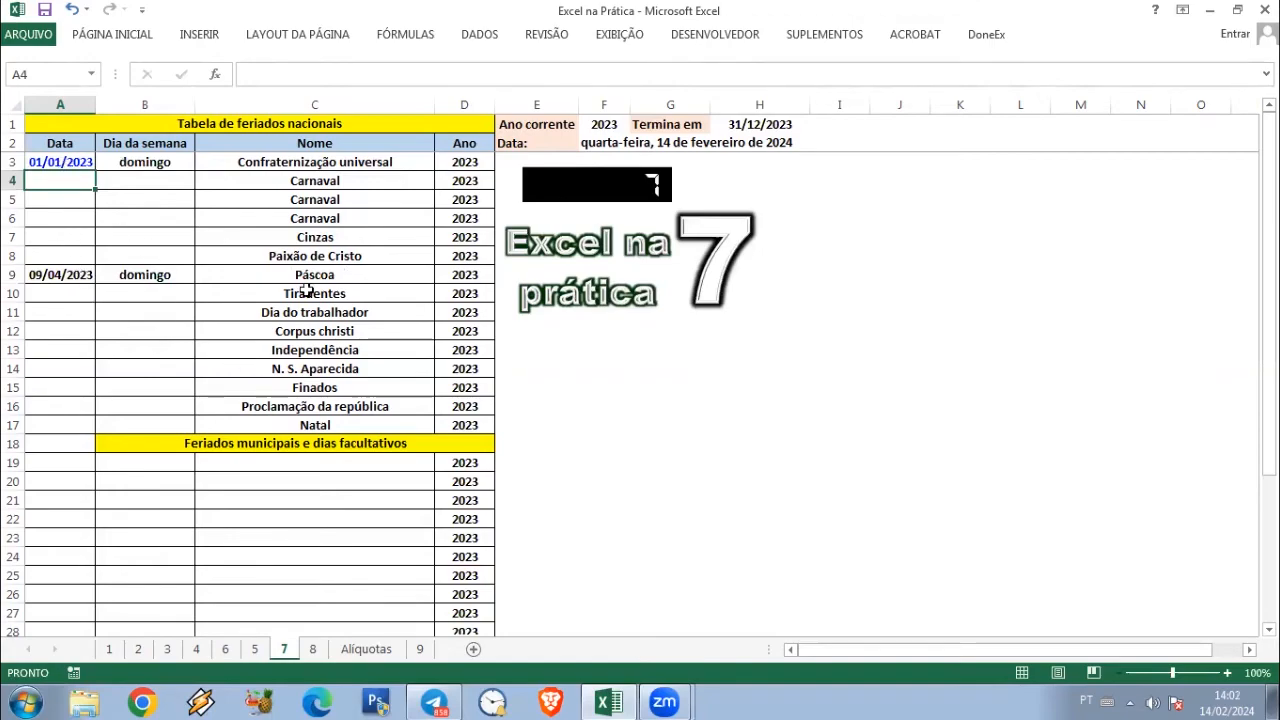
{"action": "key", "text": "Up"}
{"action": "type", "text": "1/"}
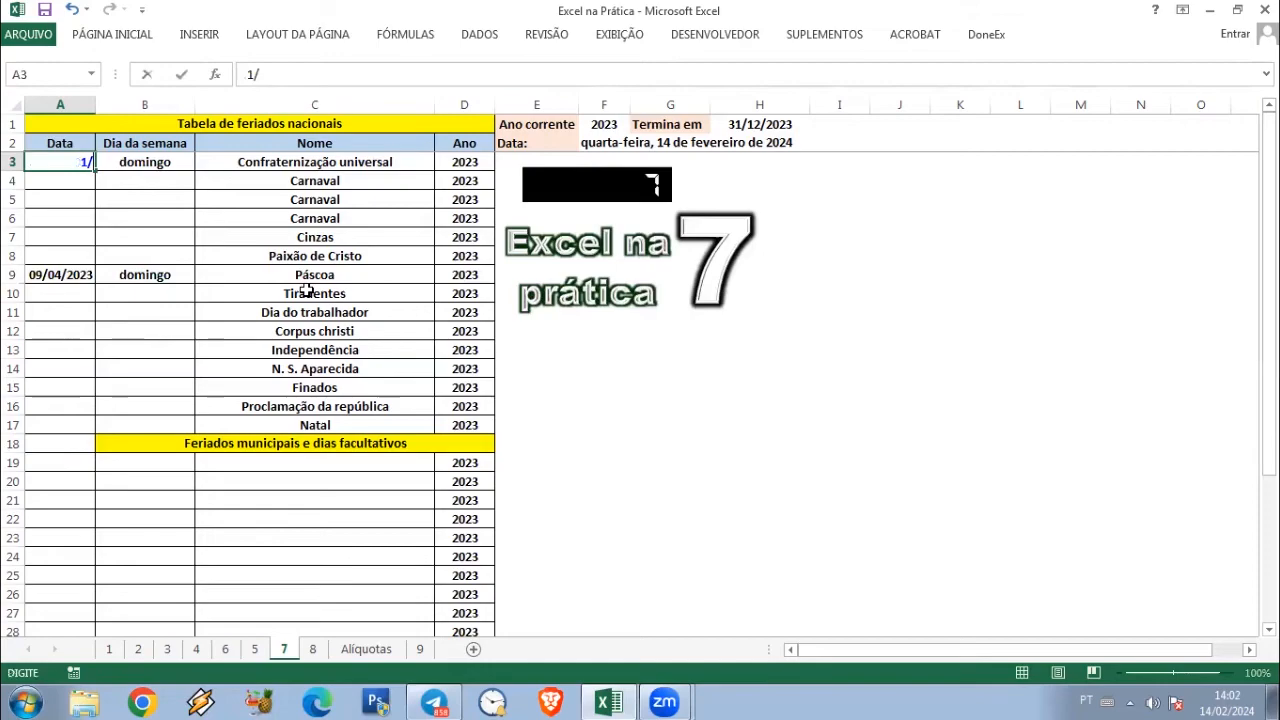
{"action": "type", "text": "01/2025"}
{"action": "key", "text": "Return"}
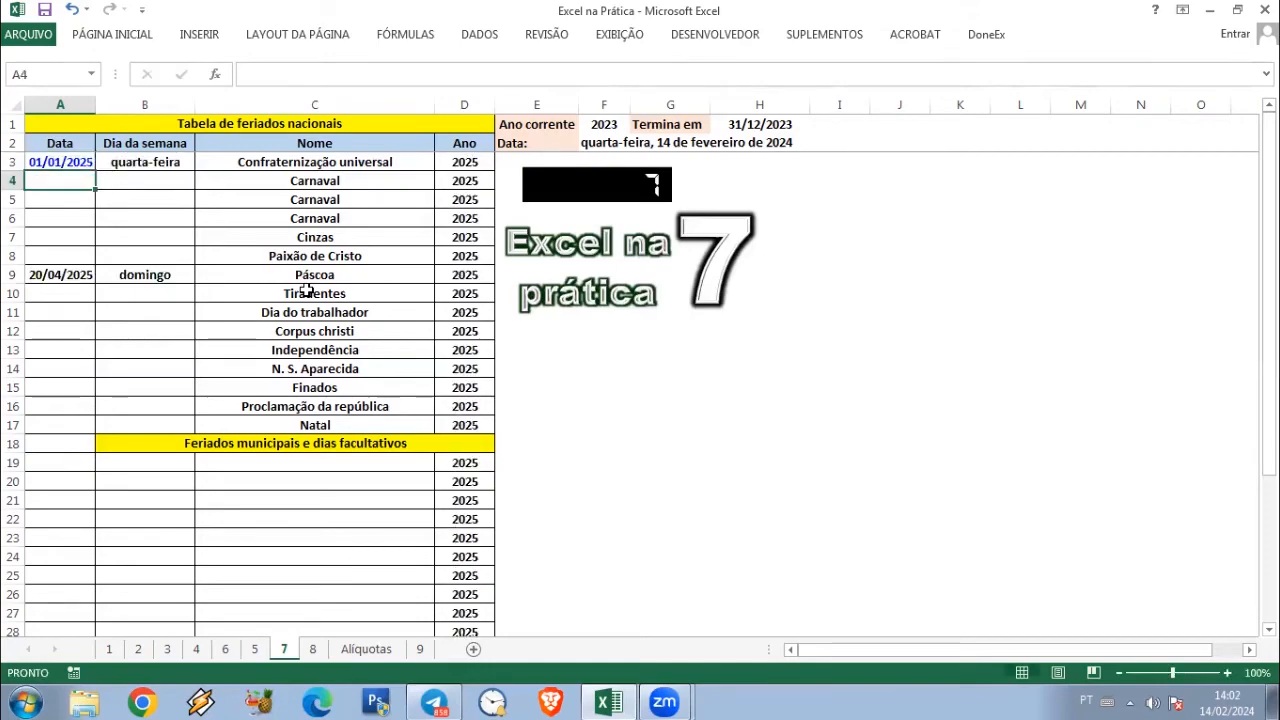
{"action": "key", "text": "Up"}
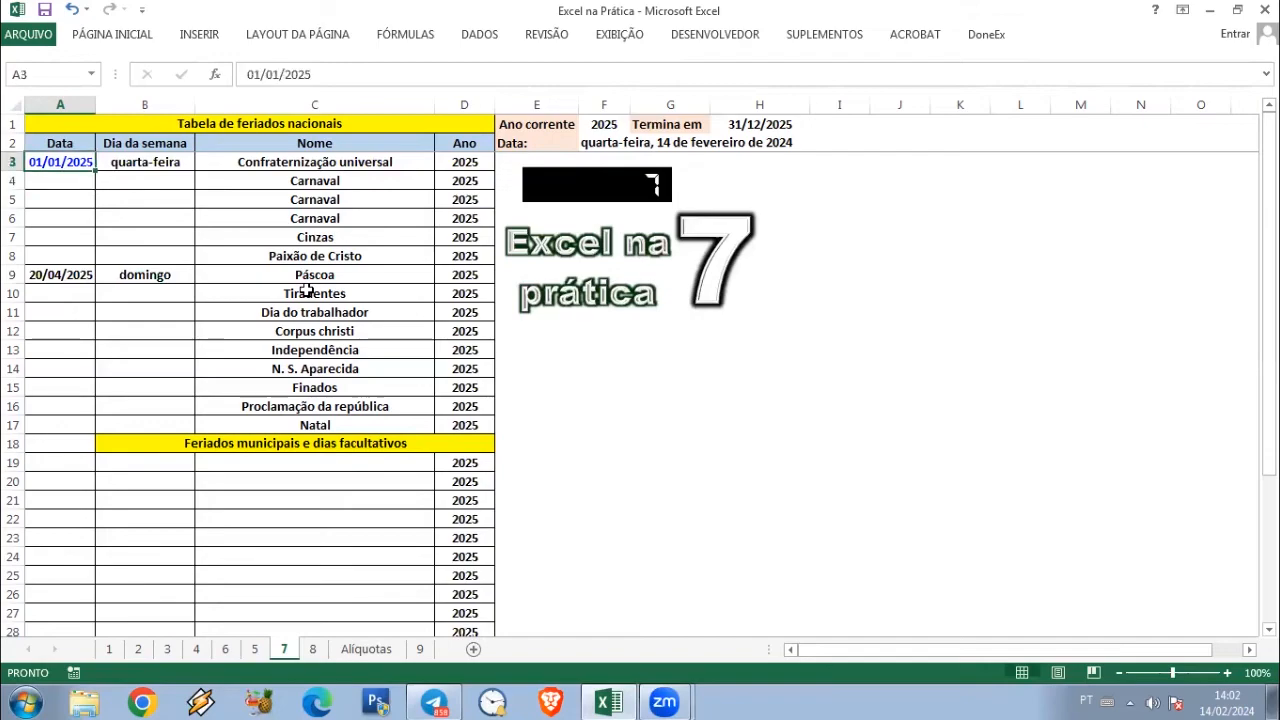
{"action": "type", "text": "1/1"}
{"action": "key", "text": "Return"}
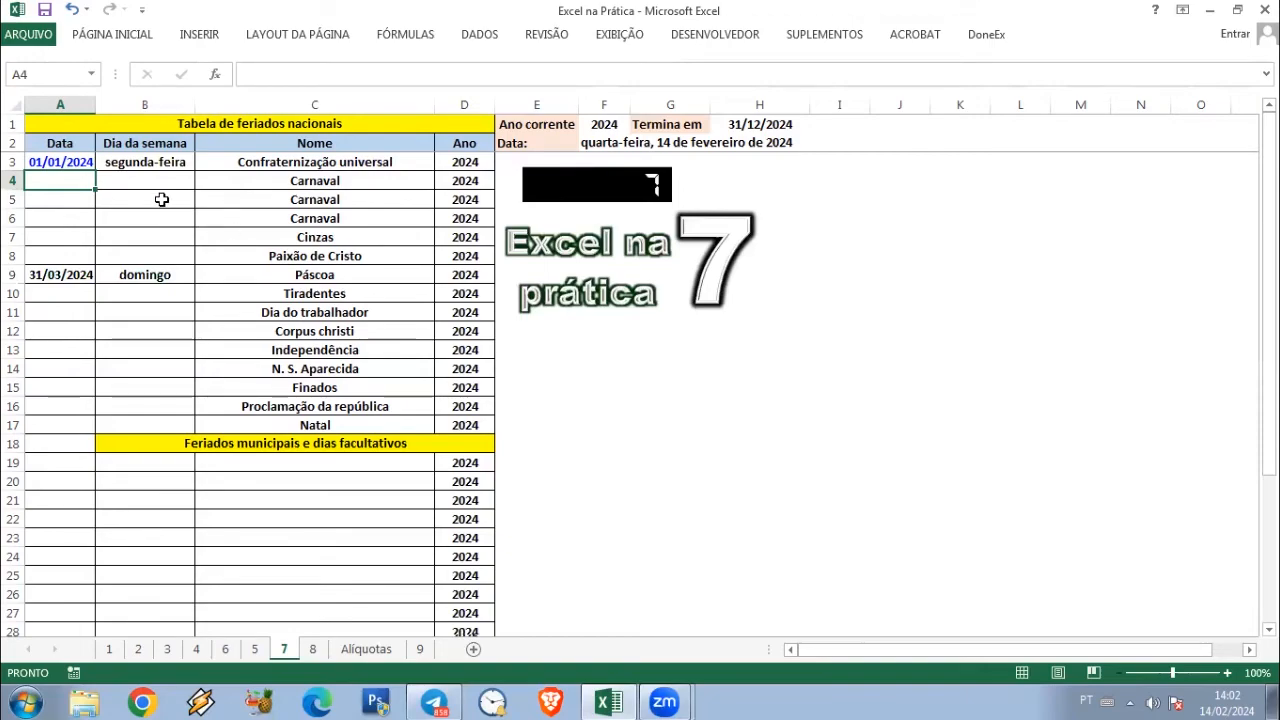
Enter =(SEERRO(A9-49;"")) in A4 to place the first Carnaval date 49 days before Páscoa
{"action": "type", "text": "="}
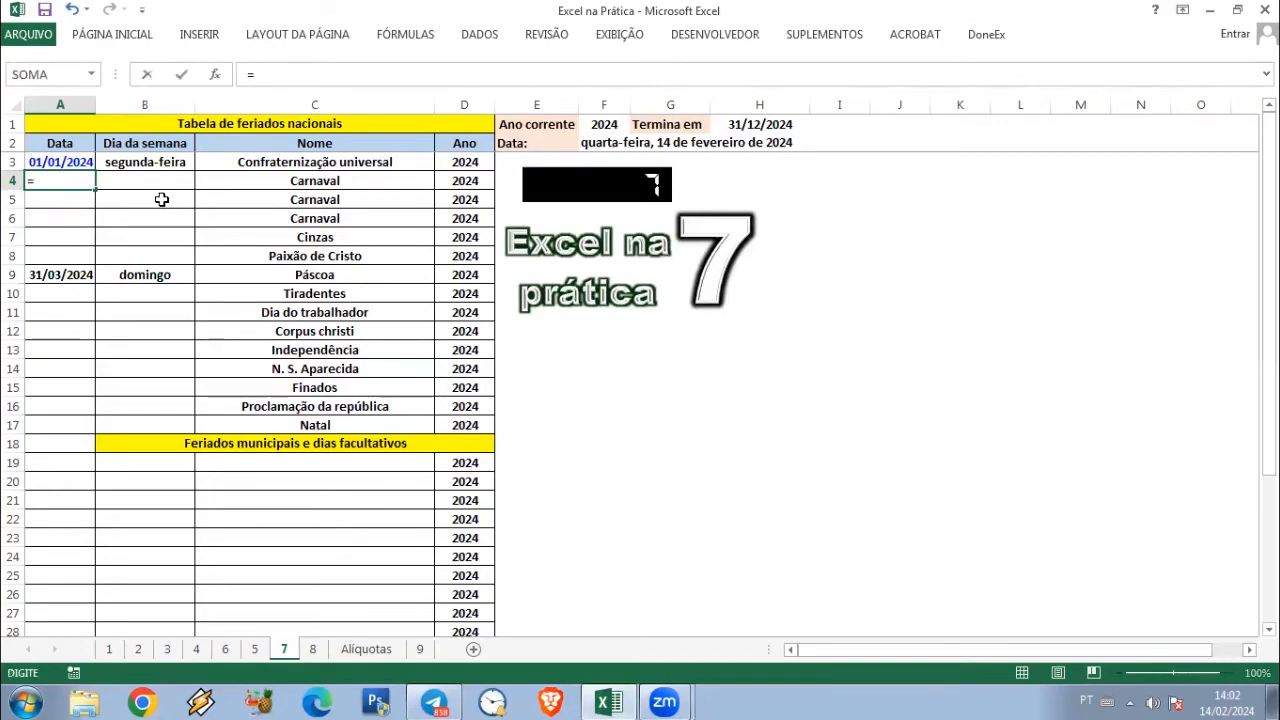
{"action": "type", "text": "(S"}
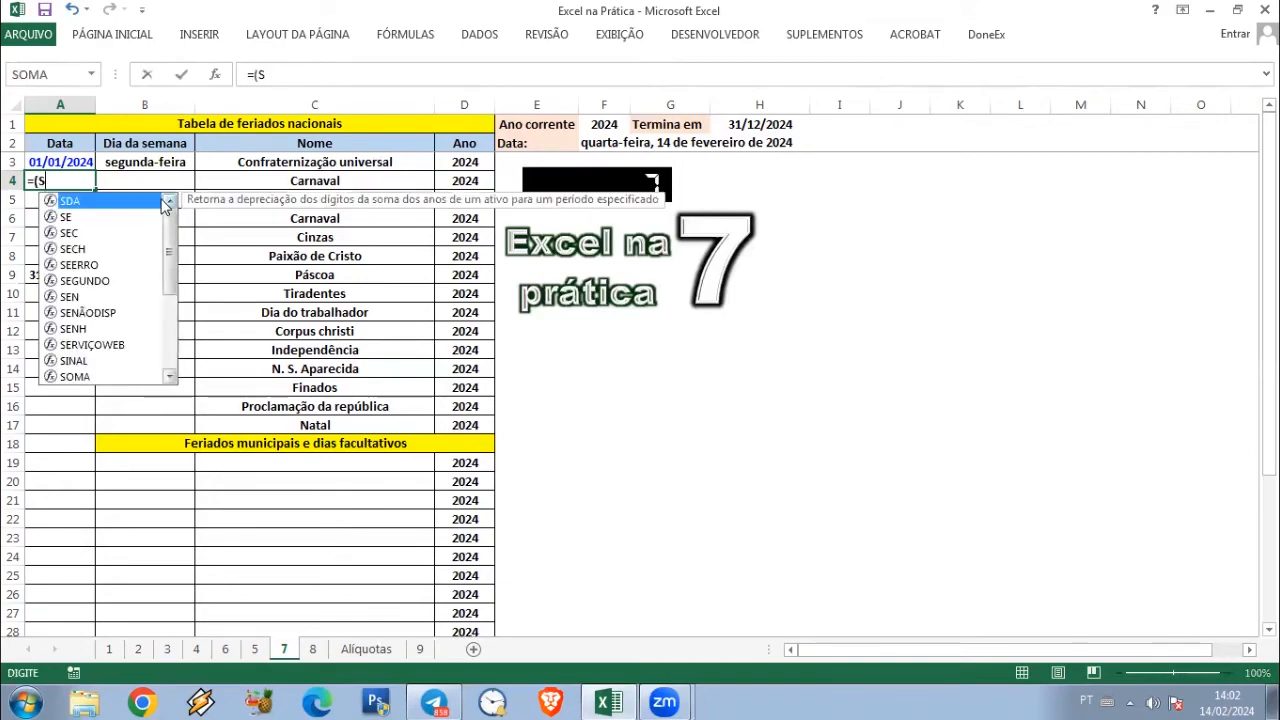
{"action": "type", "text": "EERRO"}
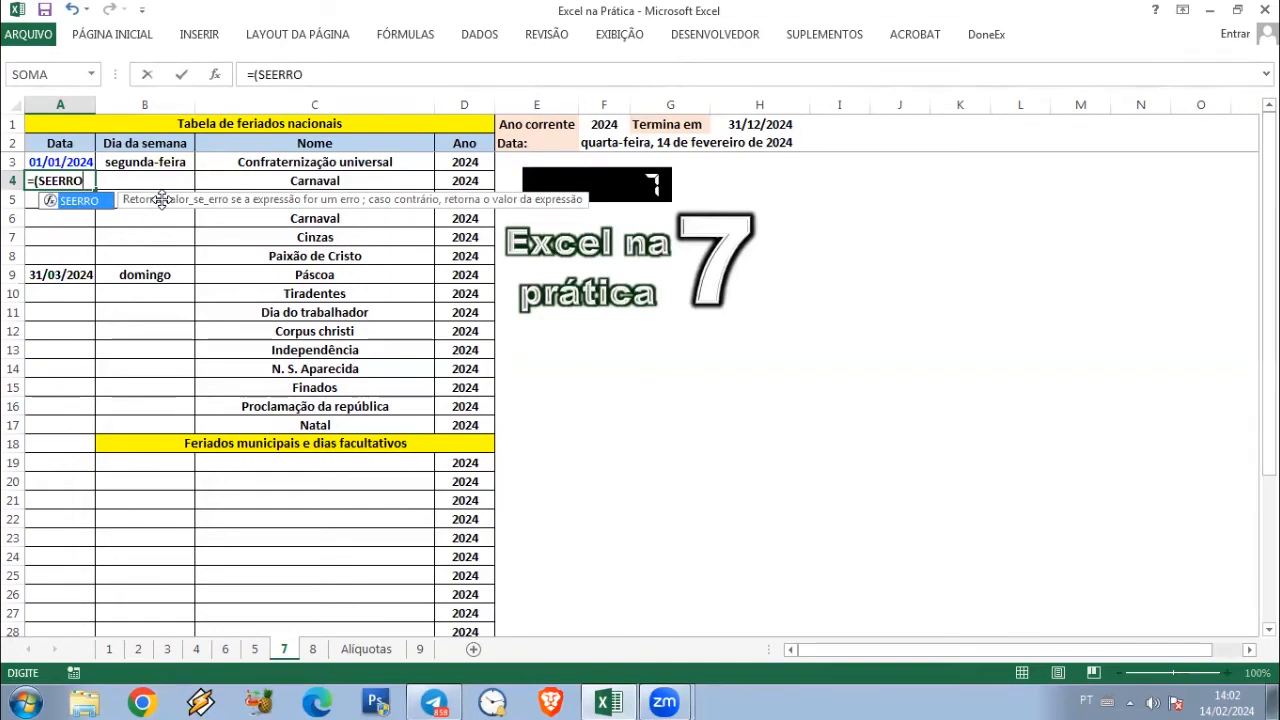
{"action": "type", "text": "("}
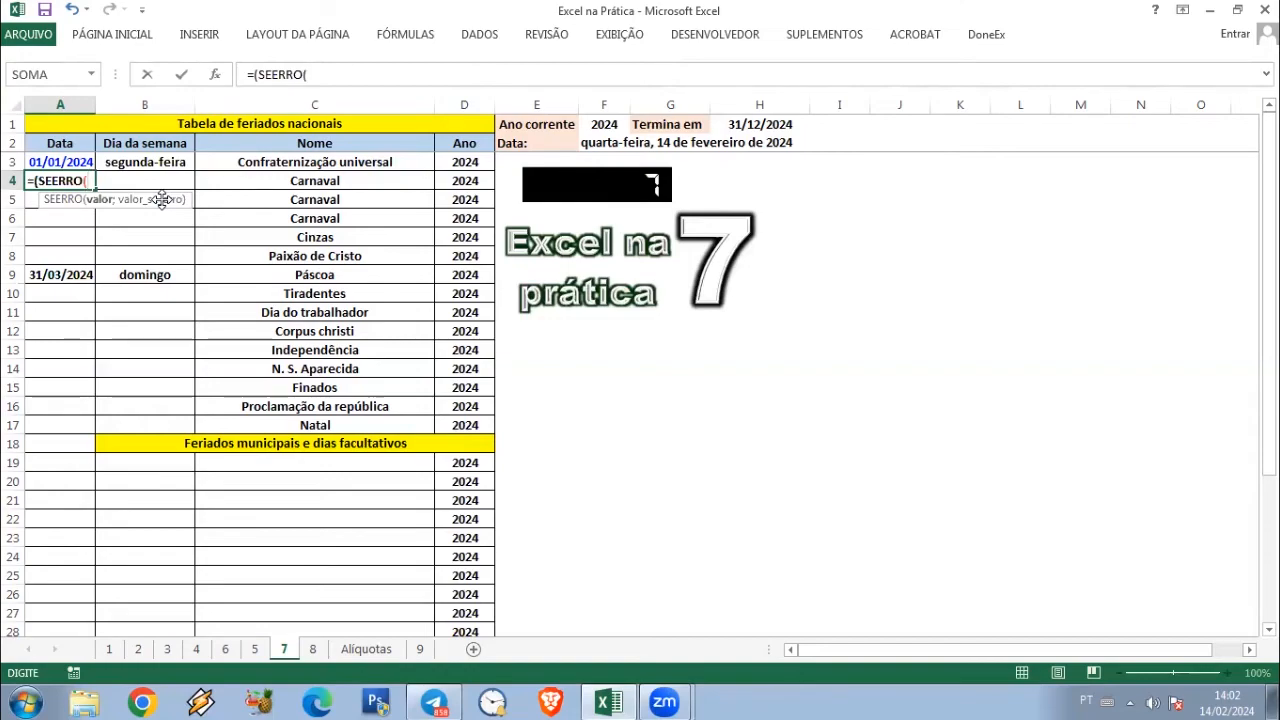
{"action": "left_click", "coordinate": [48, 276]}
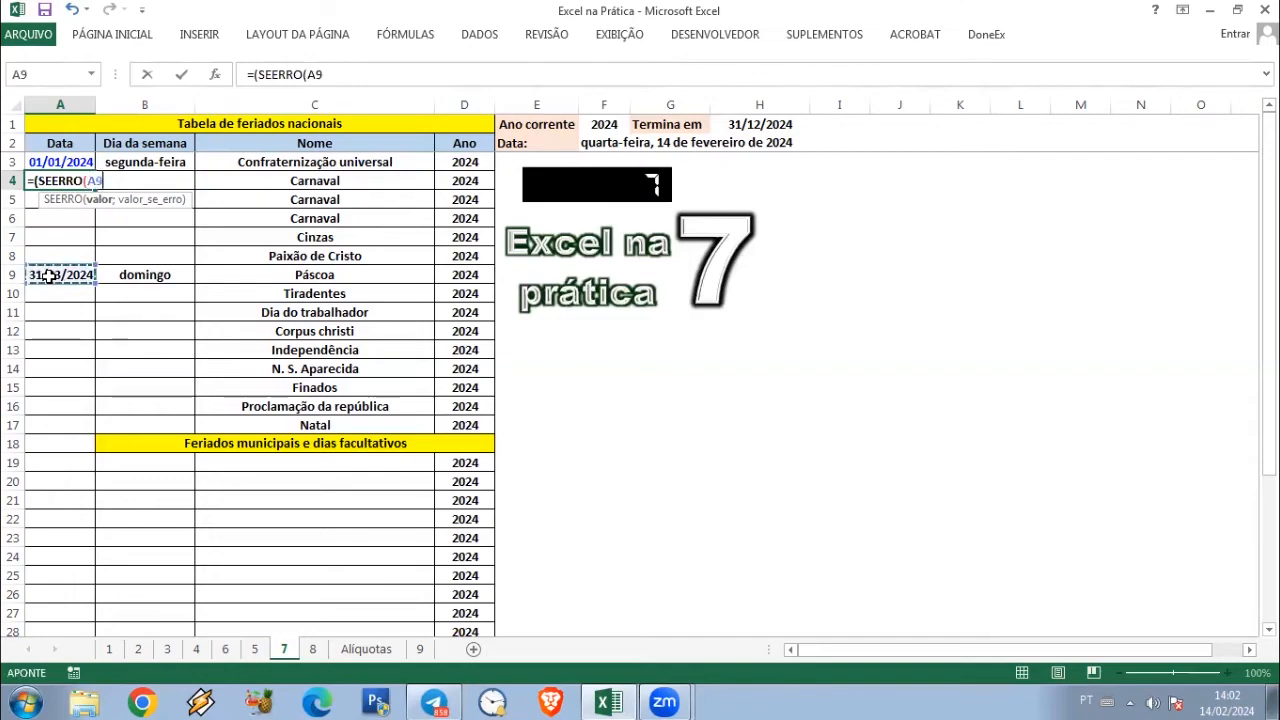
{"action": "type", "text": "-"}
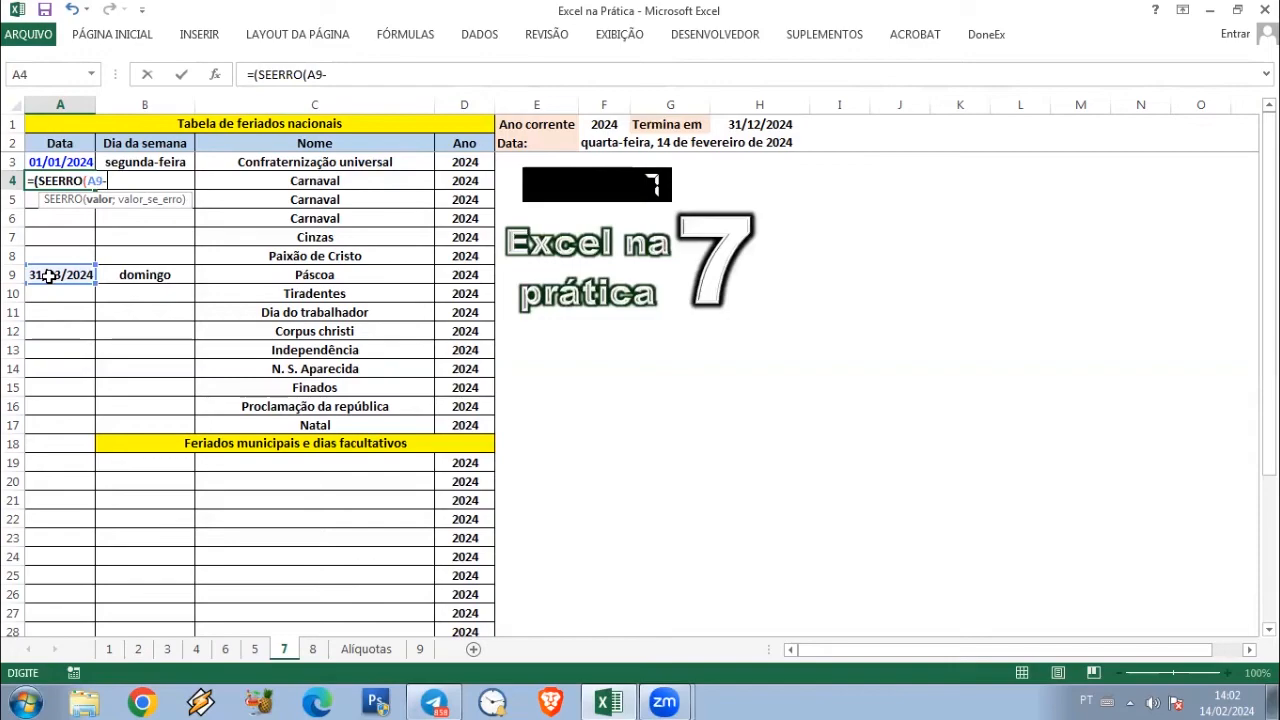
{"action": "type", "text": "49;"}
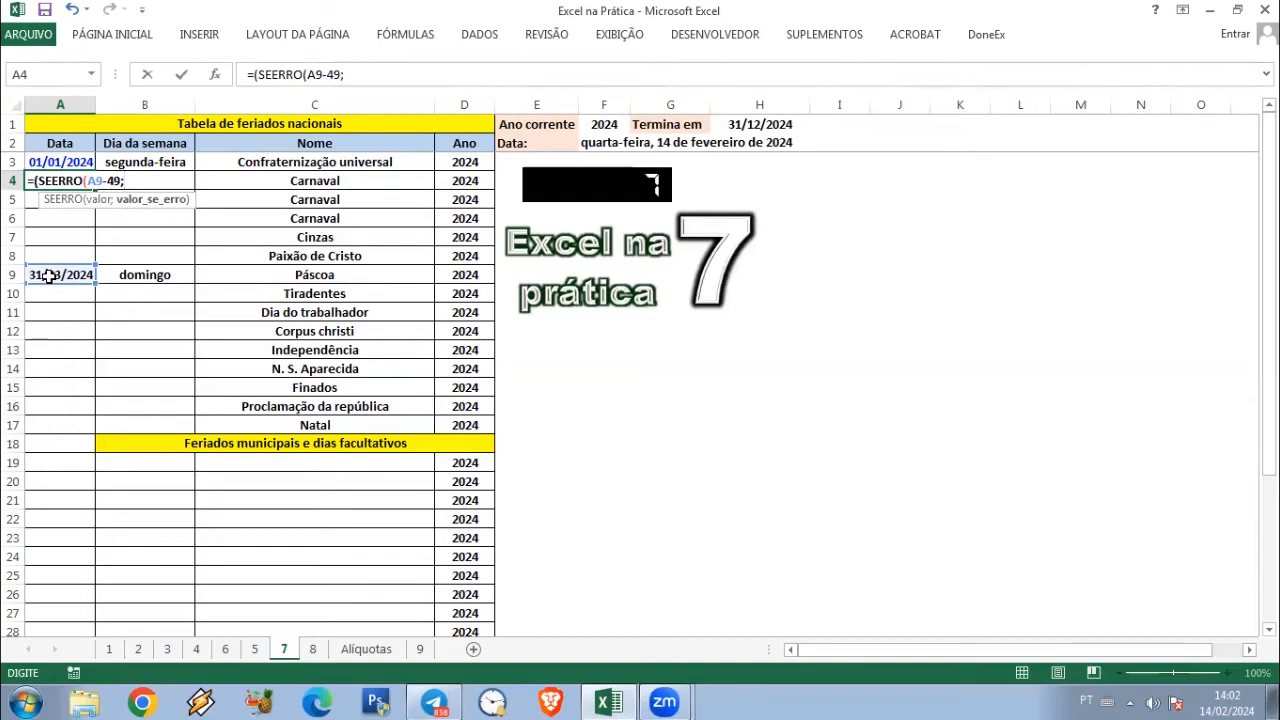
{"action": "type", "text": "\"\")"}
{"action": "key", "text": "Return"}
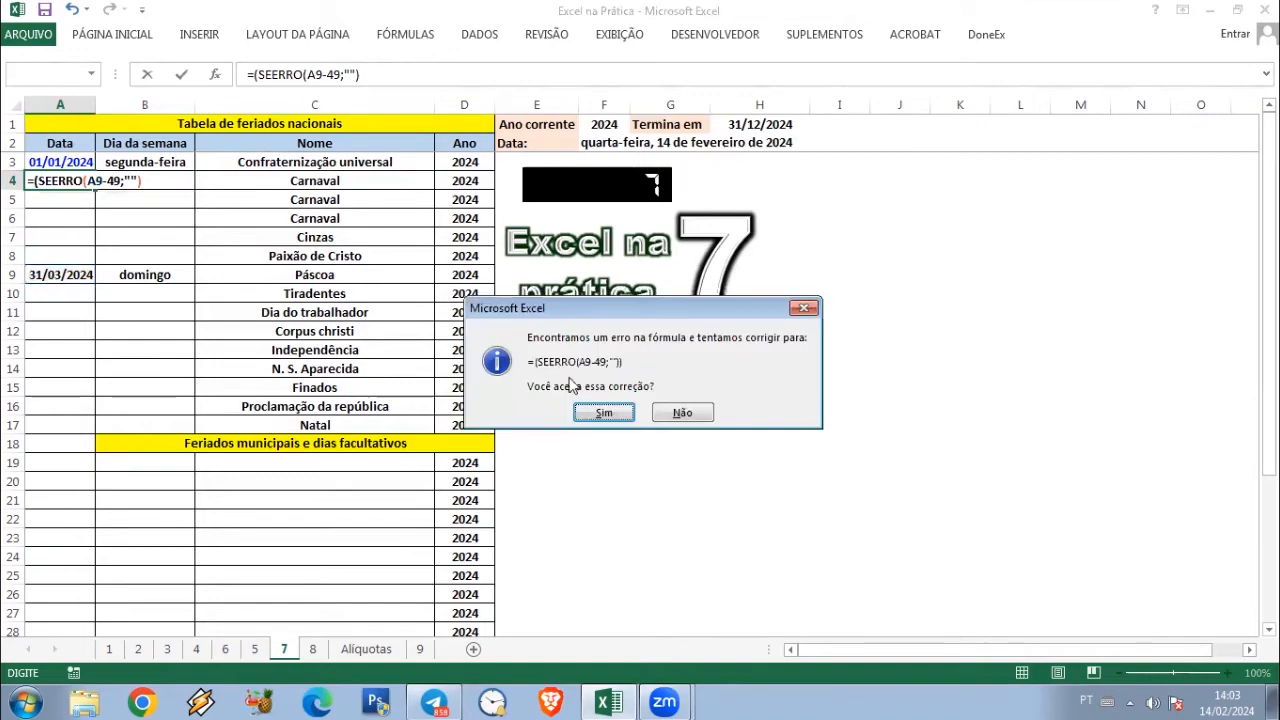
{"action": "left_click", "coordinate": [606, 412]}
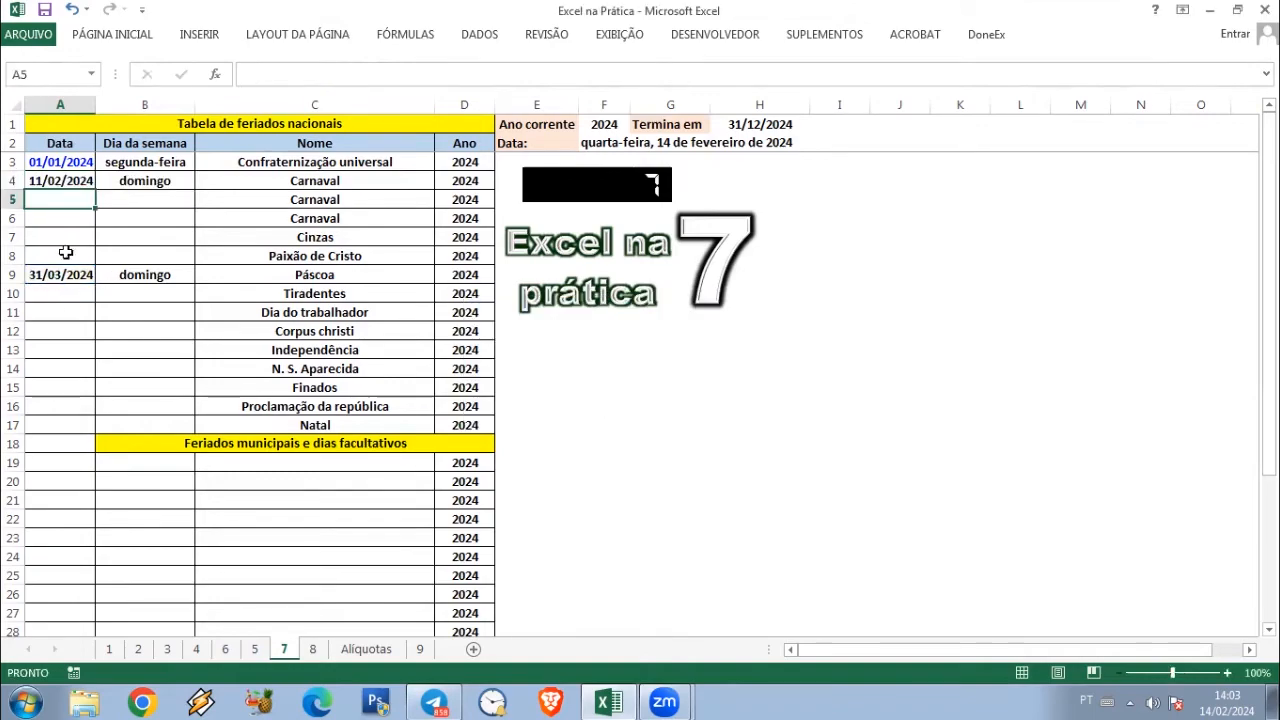
Copy the first Carnaval formula from A4 into A5 and change the subtraction to 48 days
{"action": "left_click", "coordinate": [74, 182]}
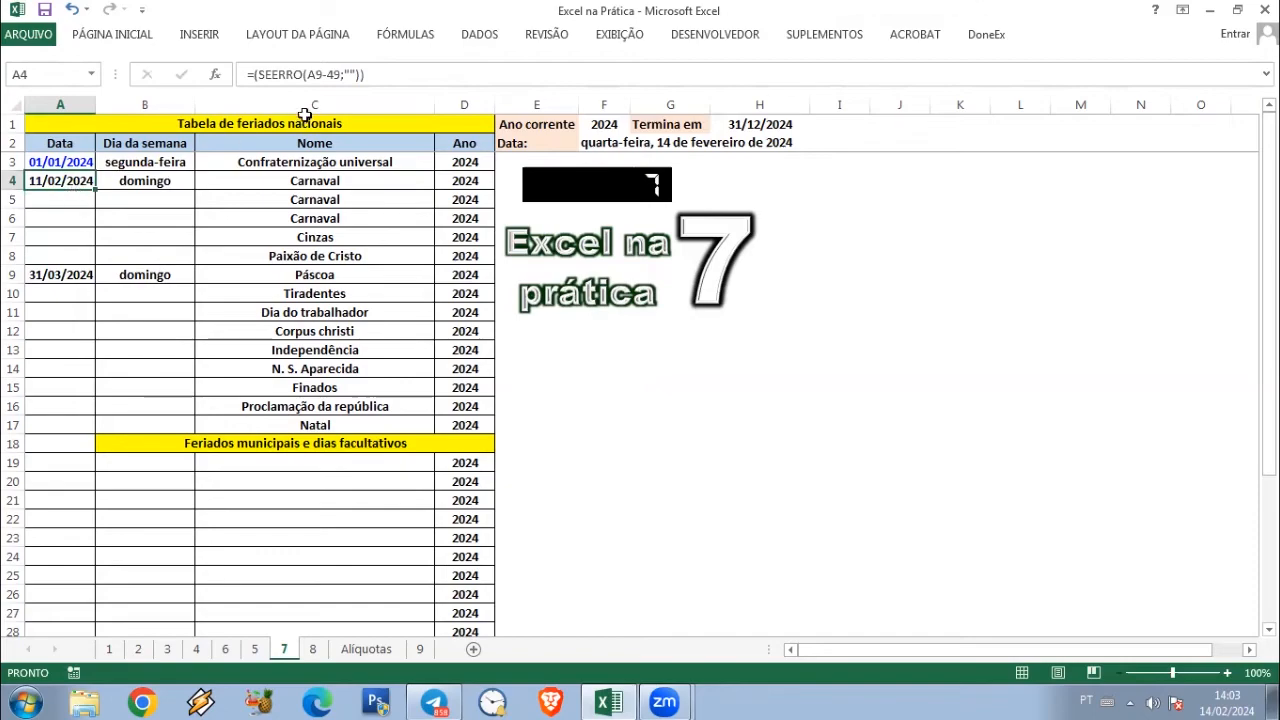
{"action": "left_click_drag", "start_coordinate": [391, 70], "coordinate": [210, 72]}
{"action": "key", "text": "ctrl+c"}
{"action": "key", "text": "Return"}
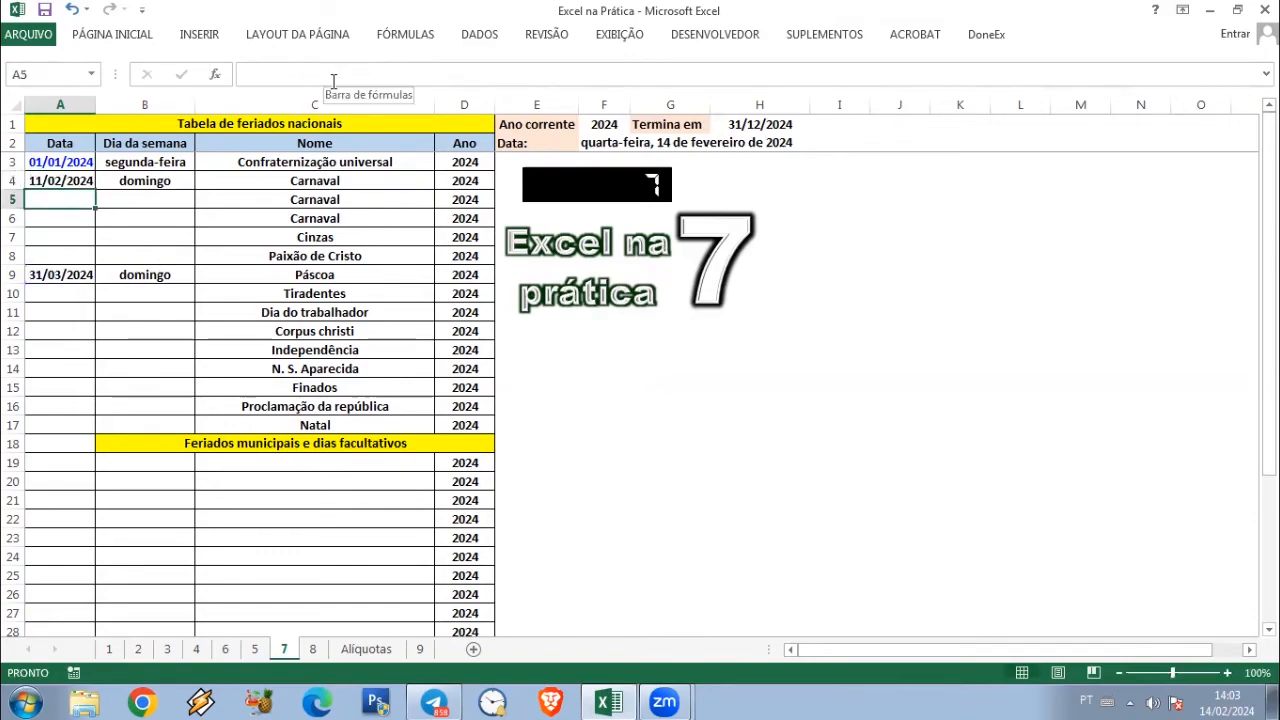
{"action": "left_click", "coordinate": [334, 82]}
{"action": "key", "text": "ctrl+v"}
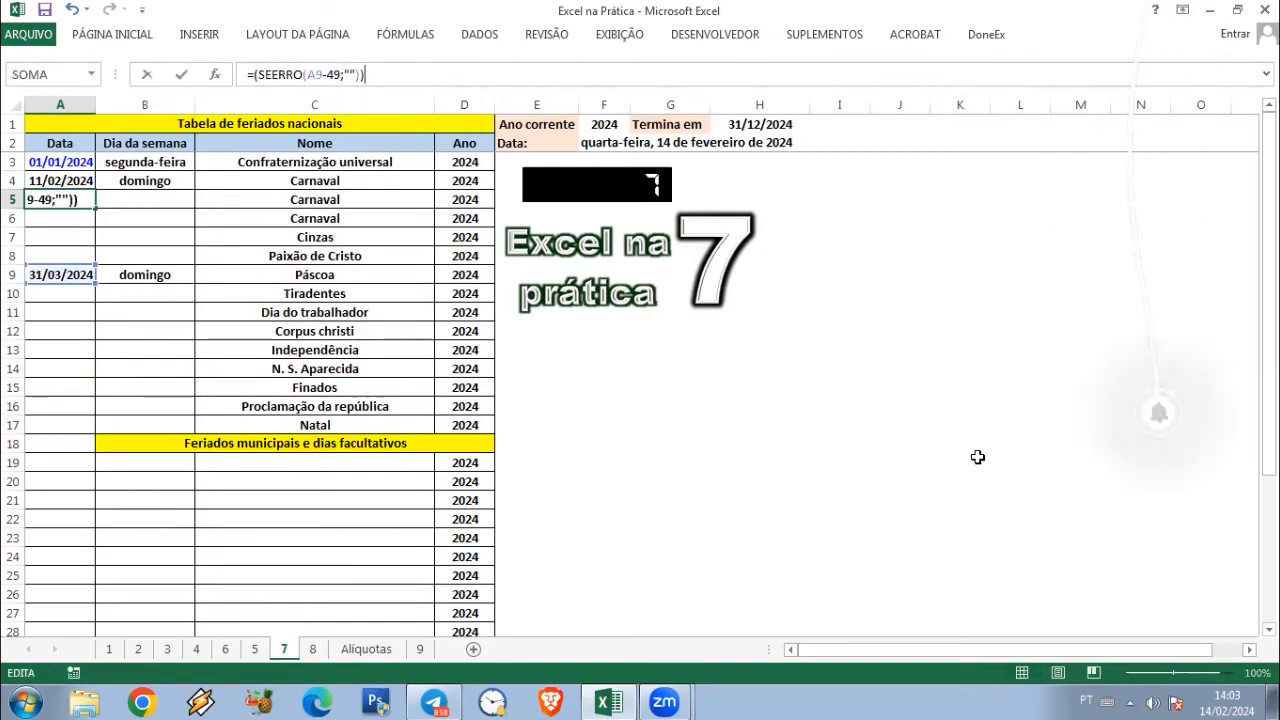
{"action": "key", "text": "Left"}
{"action": "key", "text": "Left"}
{"action": "key", "text": "Left"}
{"action": "key", "text": "Left"}
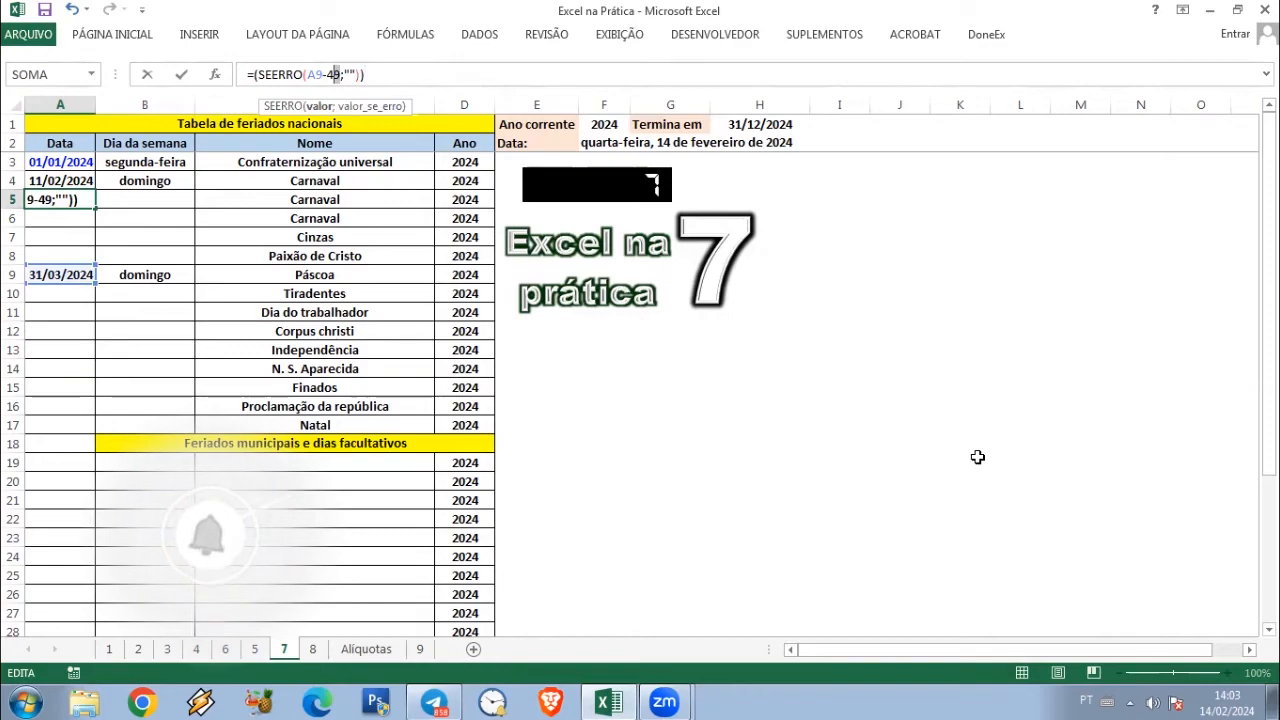
{"action": "key", "text": "Left"}
{"action": "key", "text": "BackSpace"}
{"action": "type", "text": "8"}
{"action": "key", "text": "Return"}
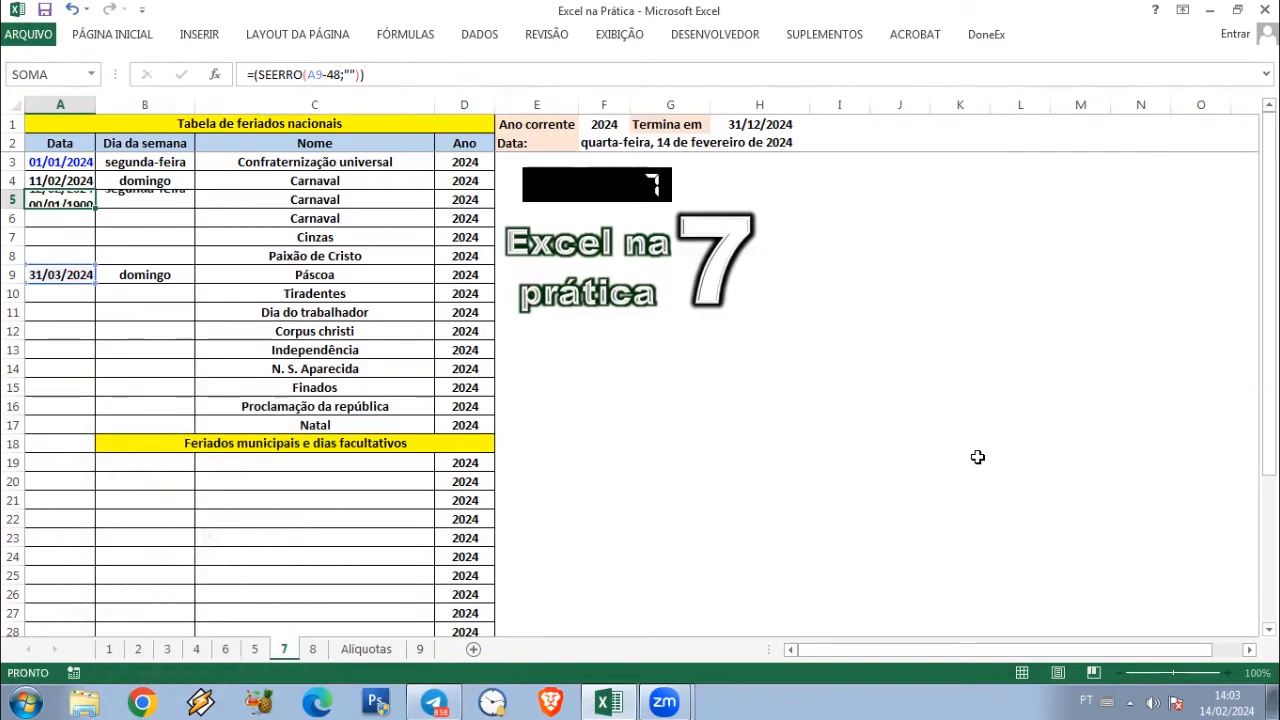
Reuse the copied Carnaval formula in A6 with a subtraction of 47 days from Páscoa
{"action": "left_click", "coordinate": [568, 76]}
{"action": "key", "text": "ctrl+v"}
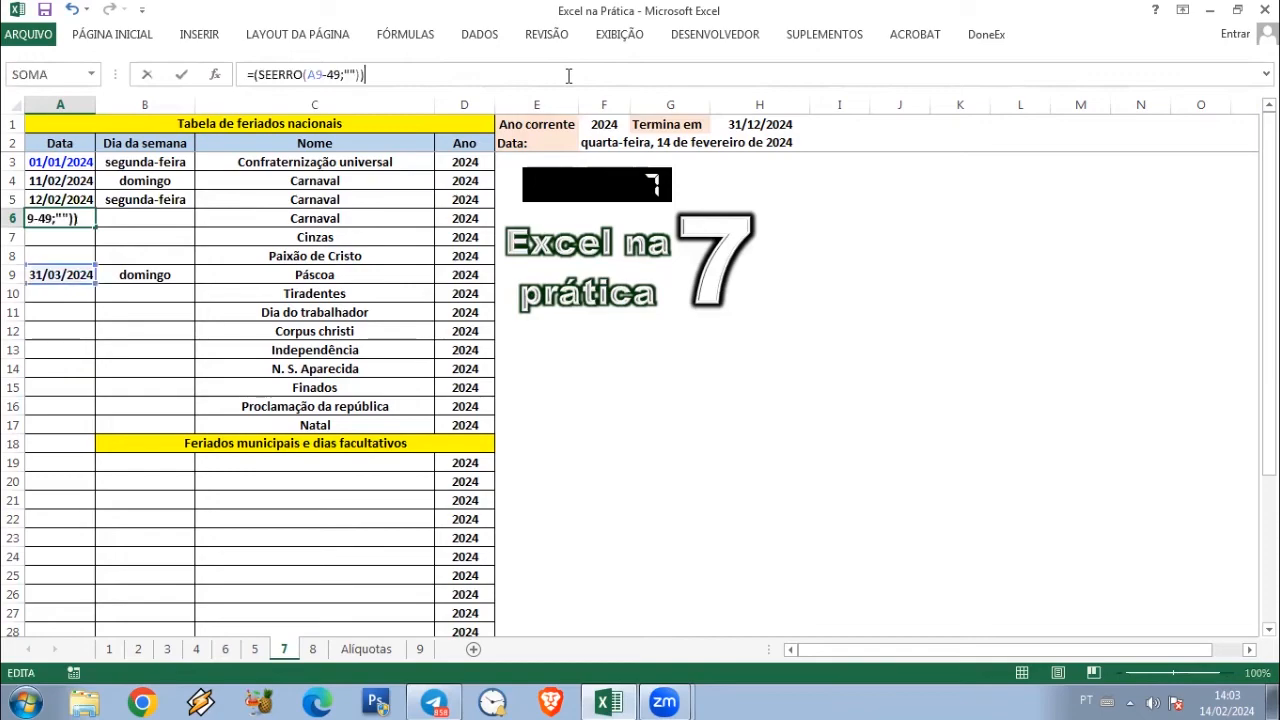
{"action": "key", "text": "Left"}
{"action": "key", "text": "Left"}
{"action": "key", "text": "Left"}
{"action": "key", "text": "Left"}
{"action": "key", "text": "Left"}
{"action": "key", "text": "Left"}
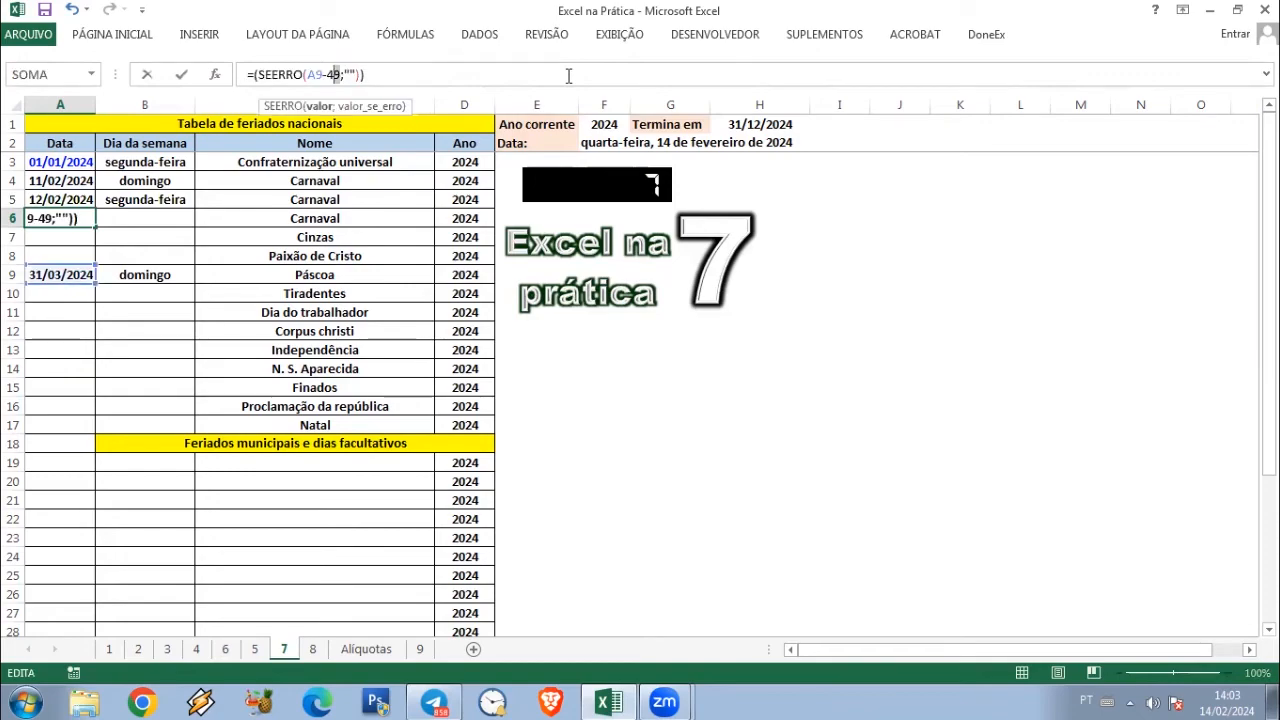
{"action": "key", "text": "Delete"}
{"action": "type", "text": "7"}
{"action": "key", "text": "Return"}
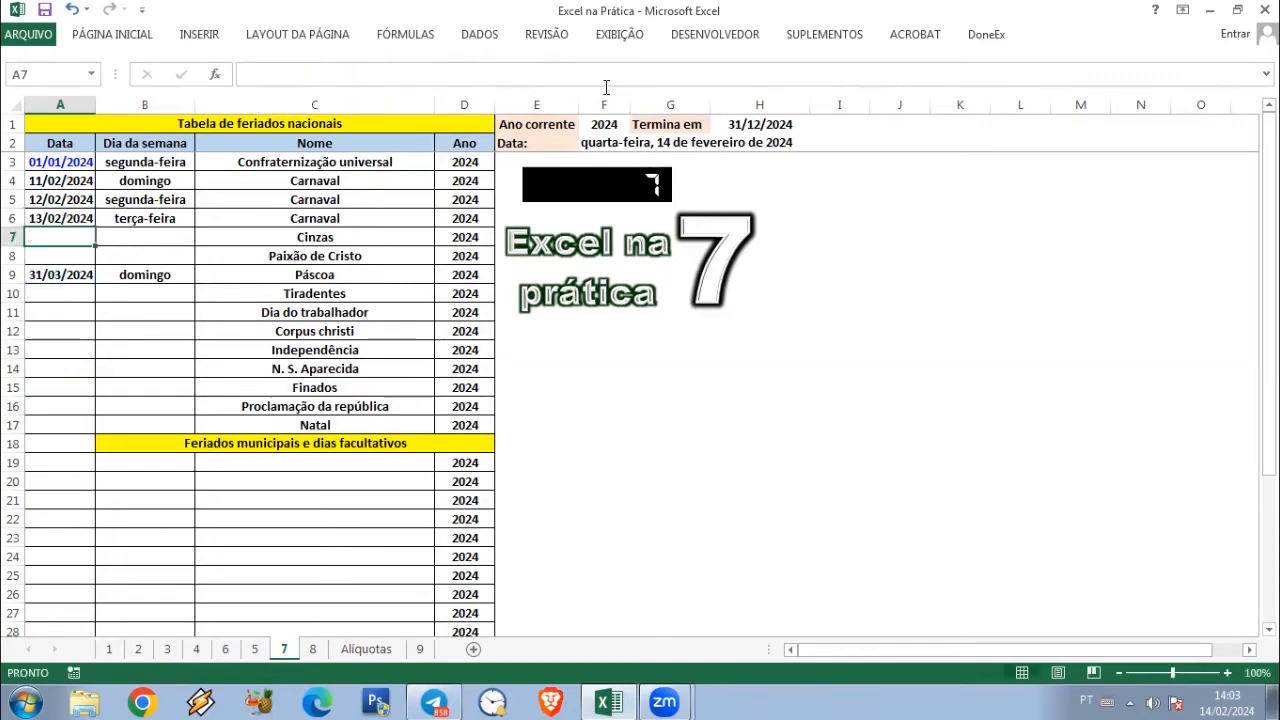
Reuse the copied Carnaval formula for Cinzas in A7 with a subtraction of 46 days from Páscoa
{"action": "key", "text": "ctrl+v"}
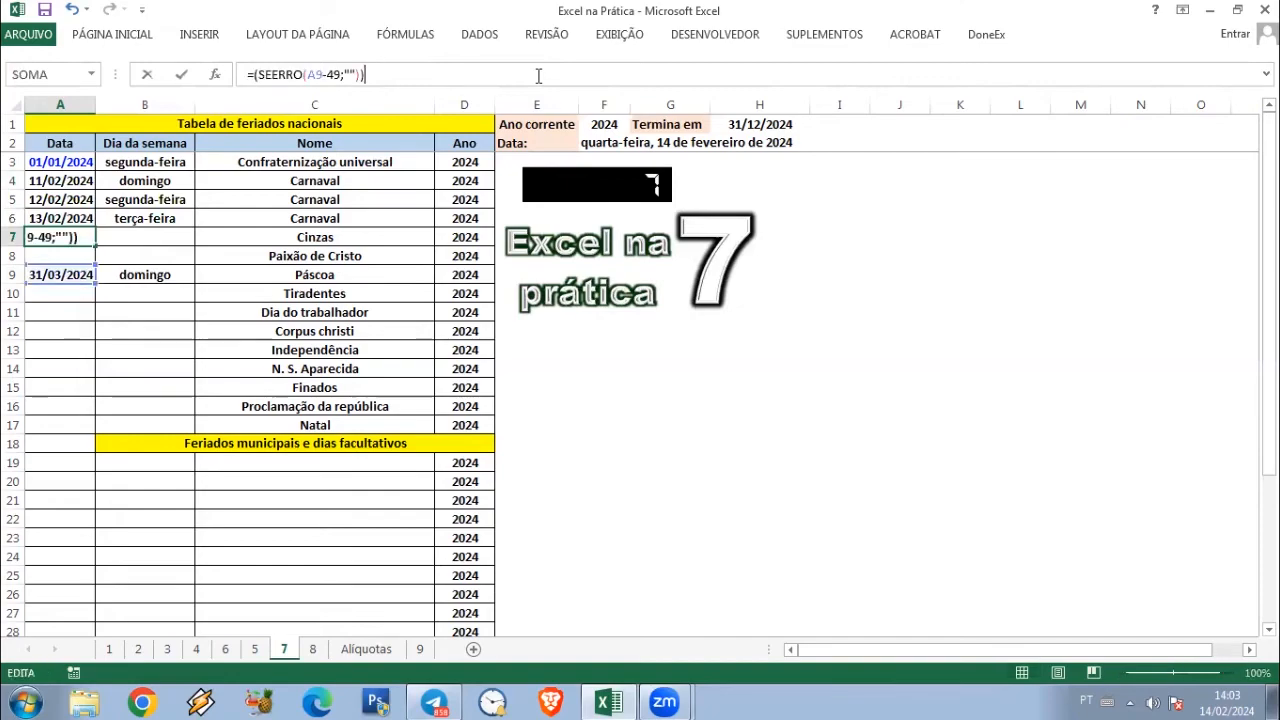
{"action": "key", "text": "Left"}
{"action": "key", "text": "Left"}
{"action": "key", "text": "Left"}
{"action": "key", "text": "Left"}
{"action": "key", "text": "Left"}
{"action": "key", "text": "Left"}
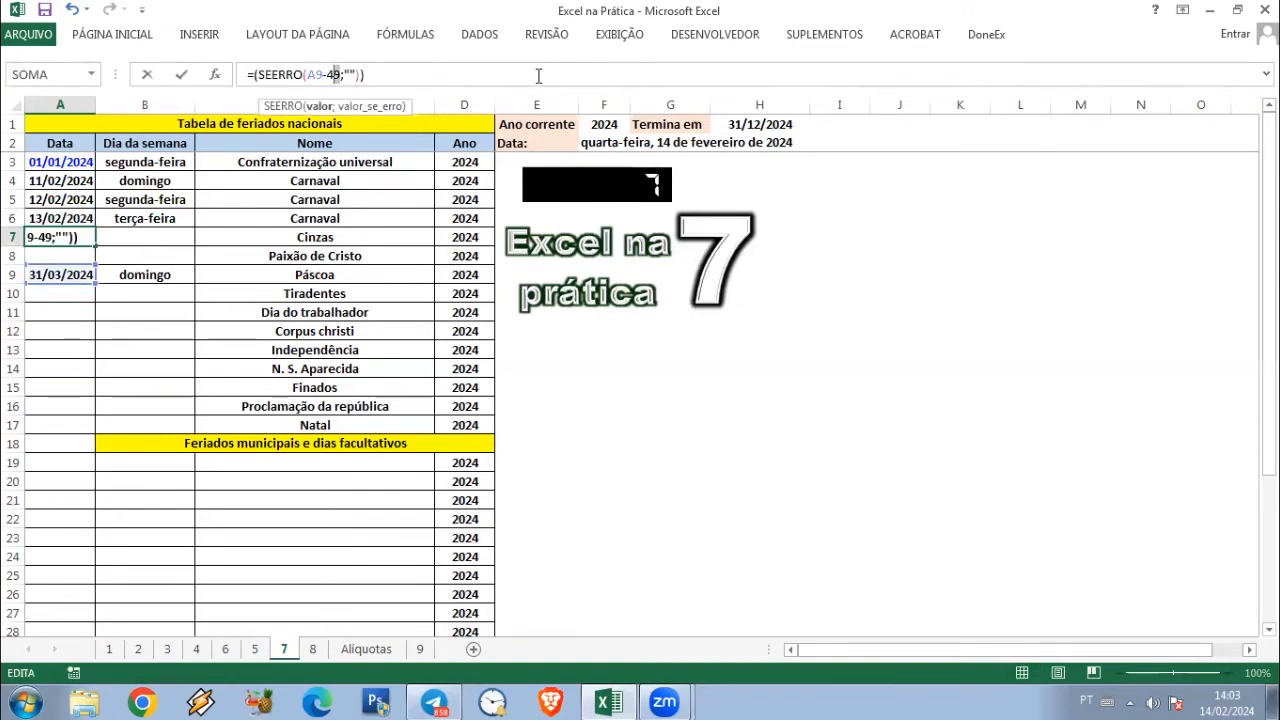
{"action": "key", "text": "Delete"}
{"action": "type", "text": "6"}
{"action": "key", "text": "Return"}
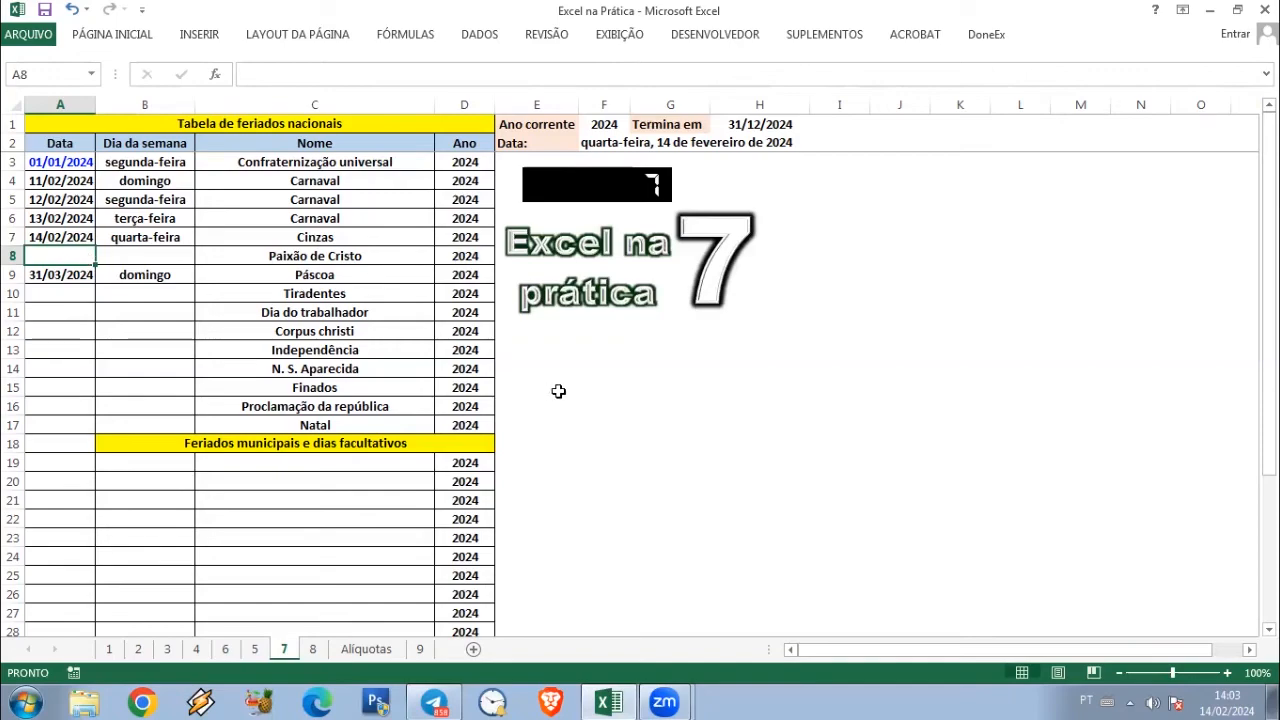
Enter =SEERRO(A9-2;"") in A8 to calculate the Paixão de Cristo date from Páscoa
{"action": "type", "text": "=S"}
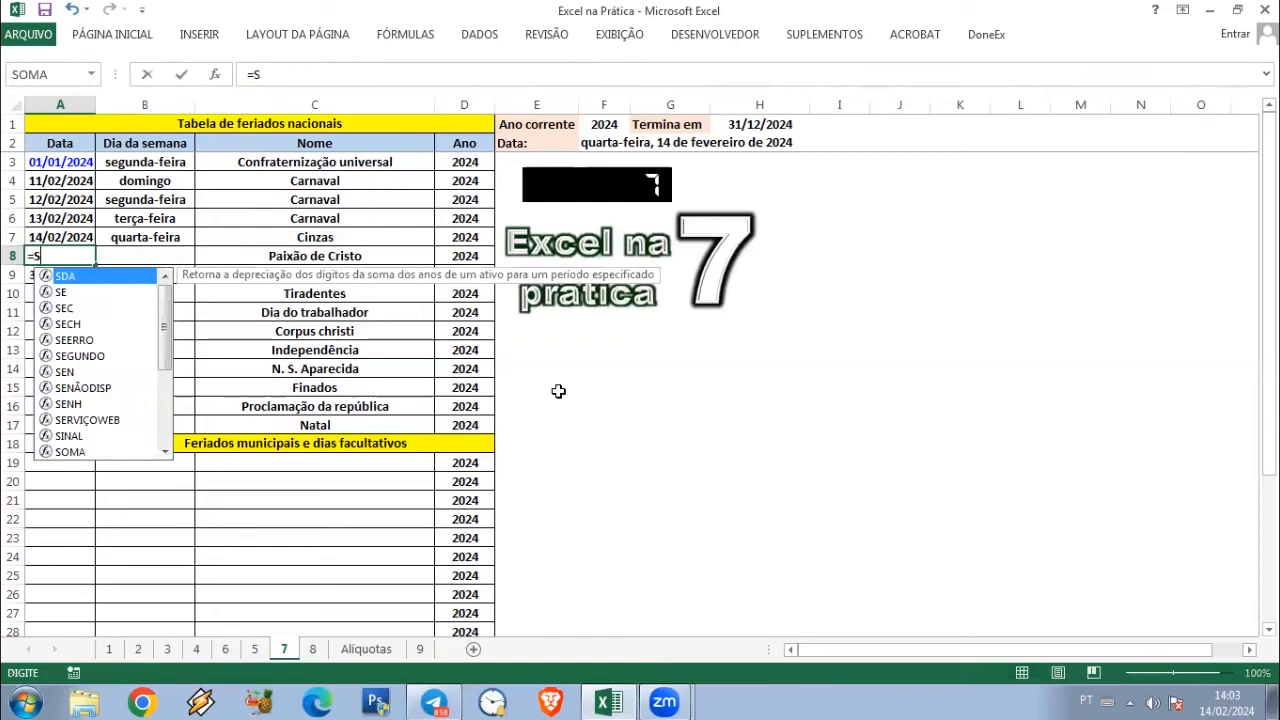
{"action": "type", "text": "EERRO("}
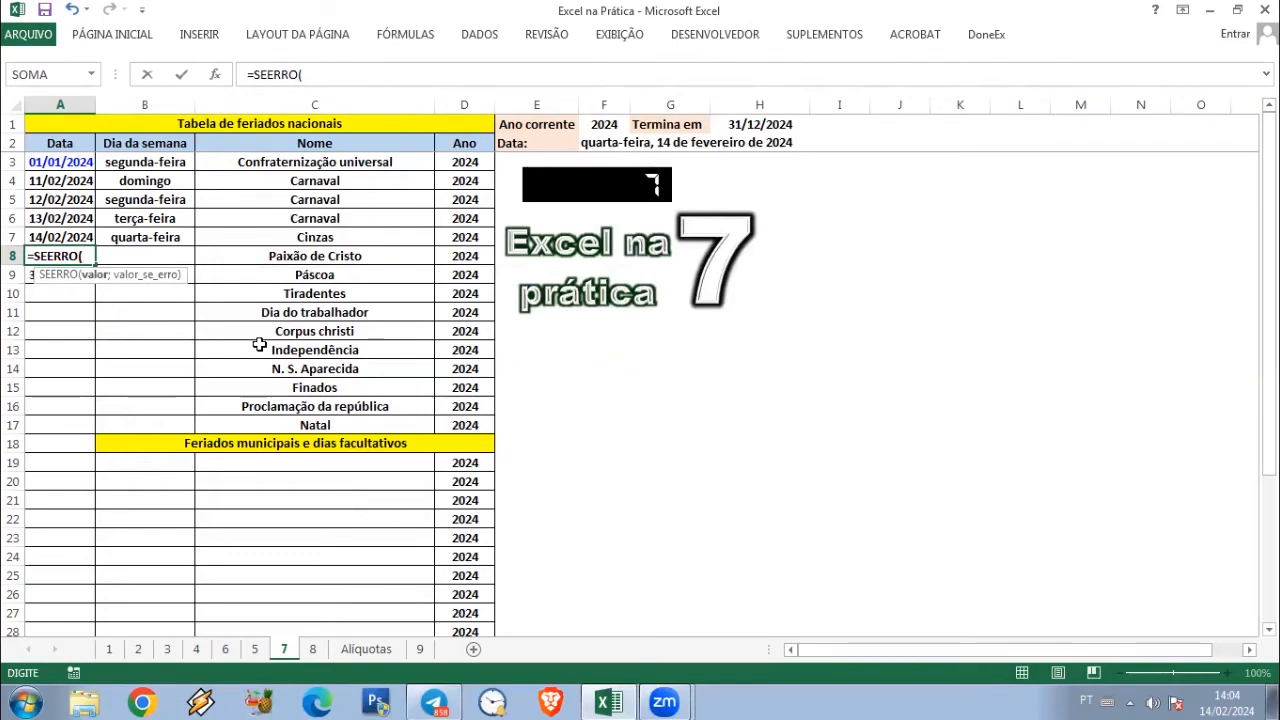
{"action": "type", "text": "A9"}
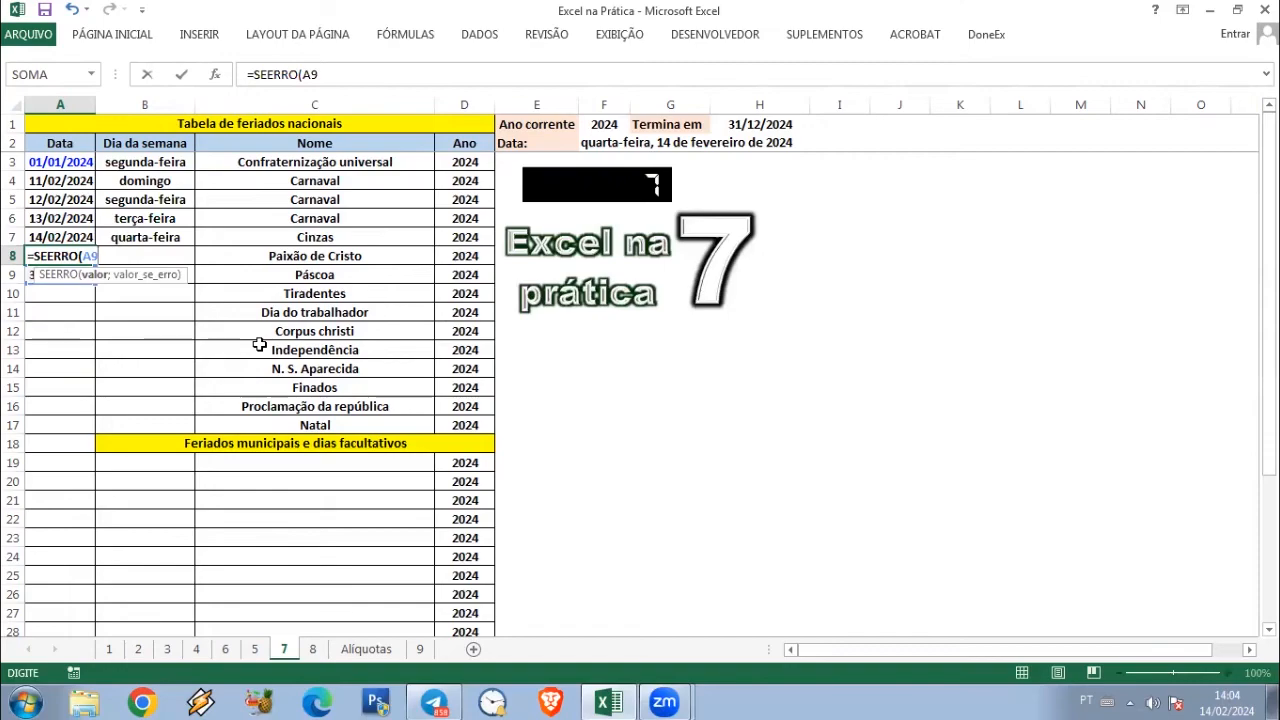
{"action": "type", "text": "-2;\"\")"}
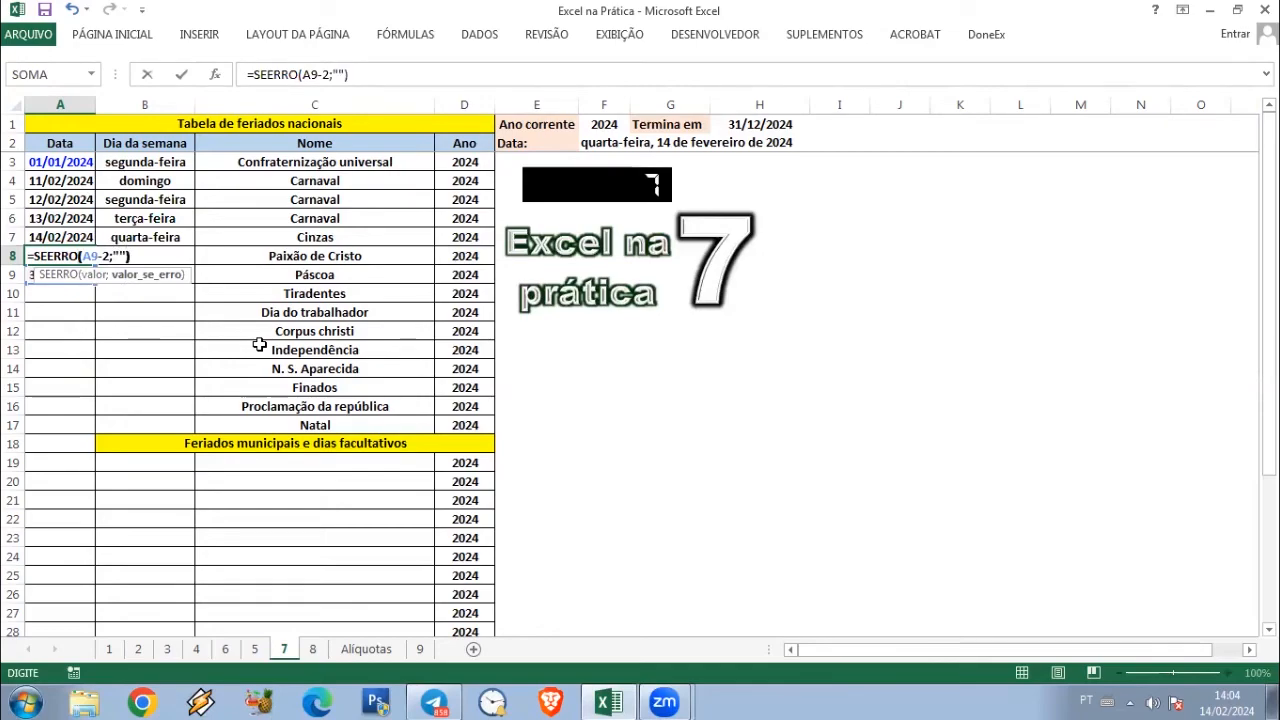
{"action": "key", "text": "Return"}
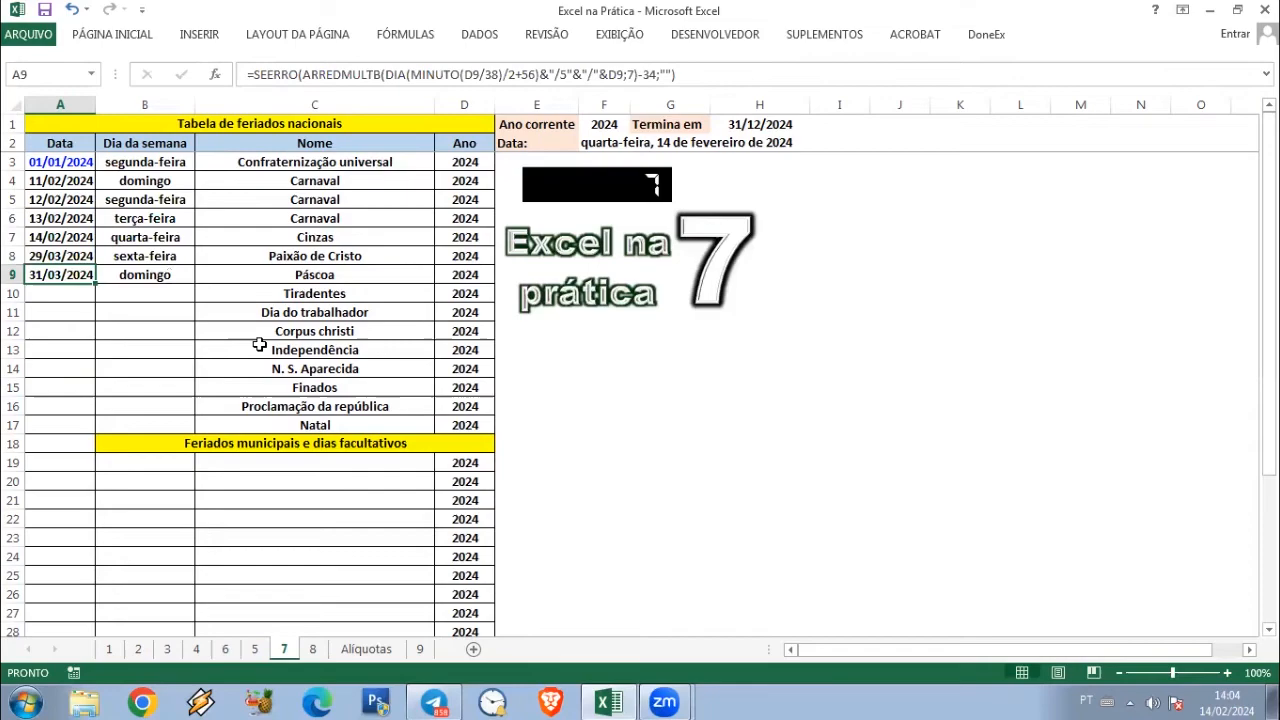
Enter =SEERRO(A9+60) as the Corpus christi date formula in A12
{"action": "key", "text": "Up"}
{"action": "key", "text": "Right"}
{"action": "key", "text": "Left"}
{"action": "key", "text": "Down"}
{"action": "key", "text": "Down"}
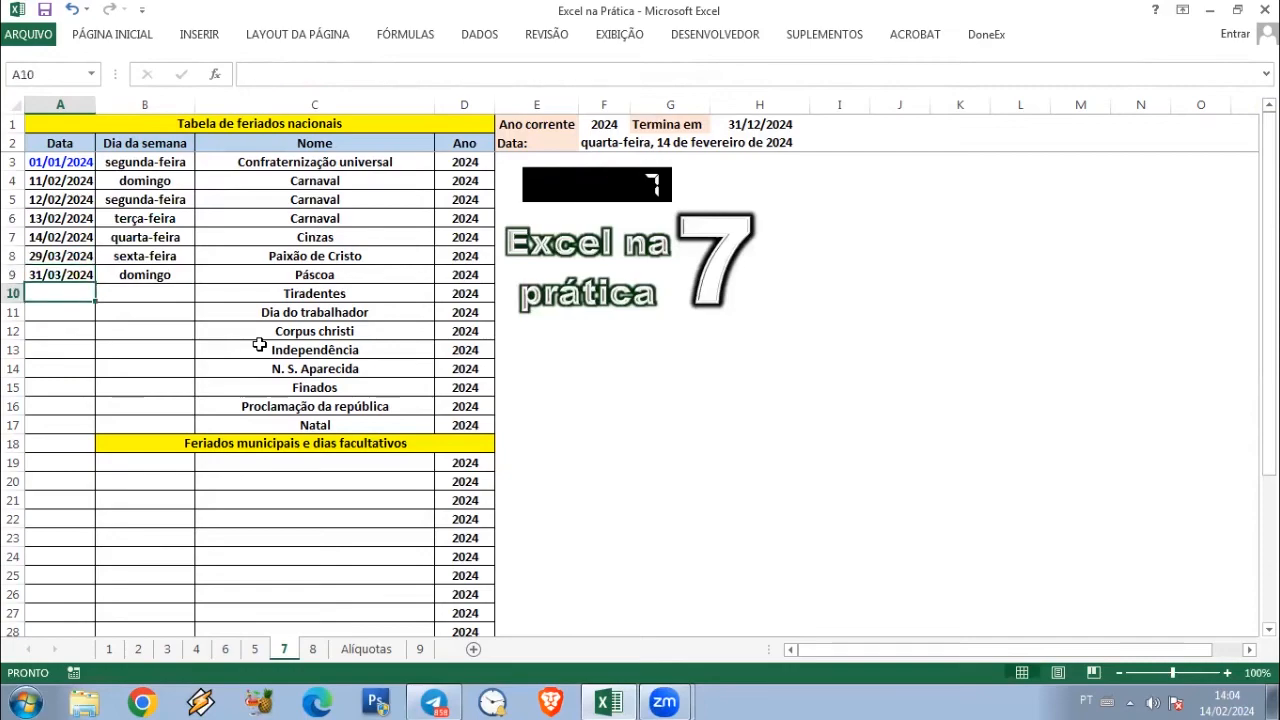
{"action": "key", "text": "Down"}
{"action": "key", "text": "Down"}
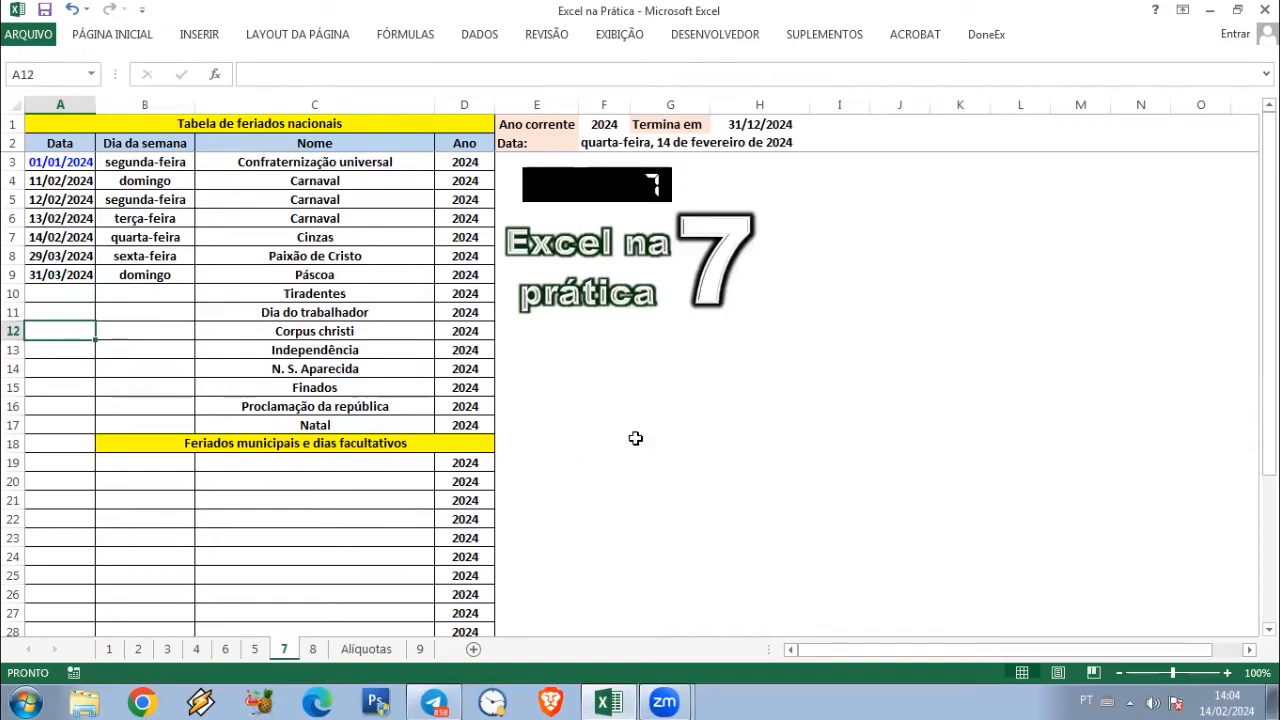
{"action": "type", "text": "=SE"}
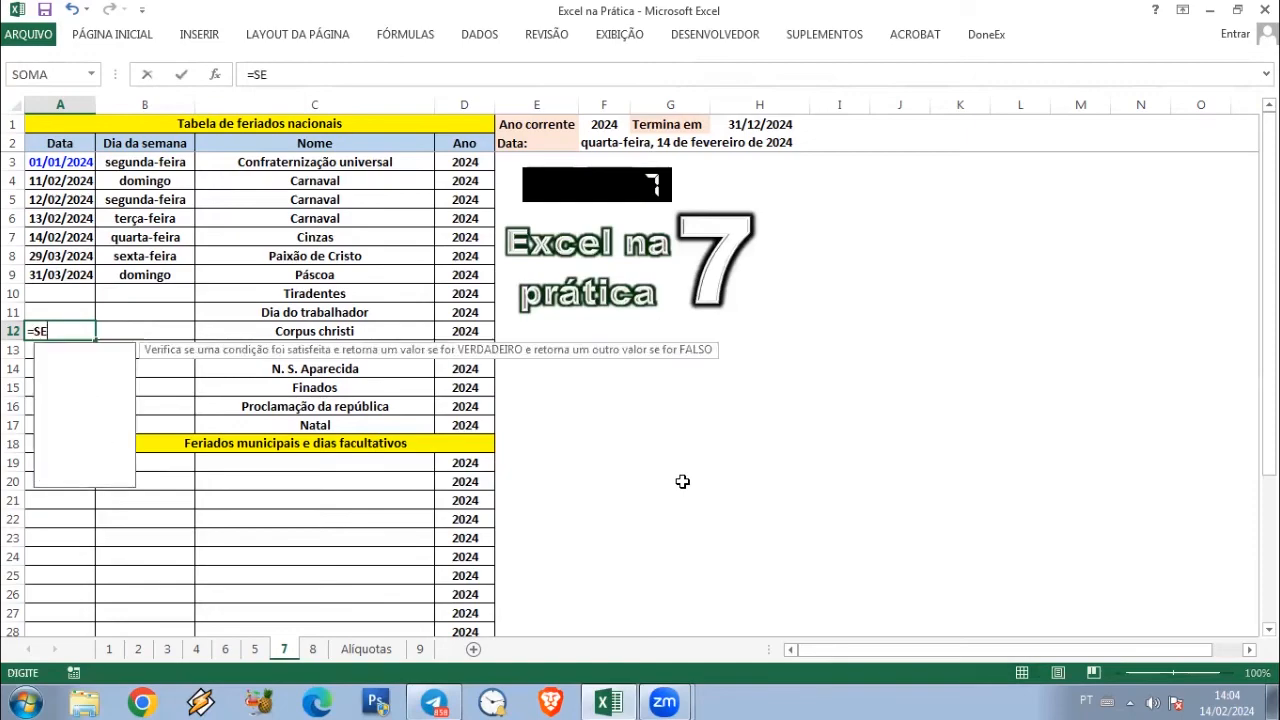
{"action": "type", "text": "ERRO("}
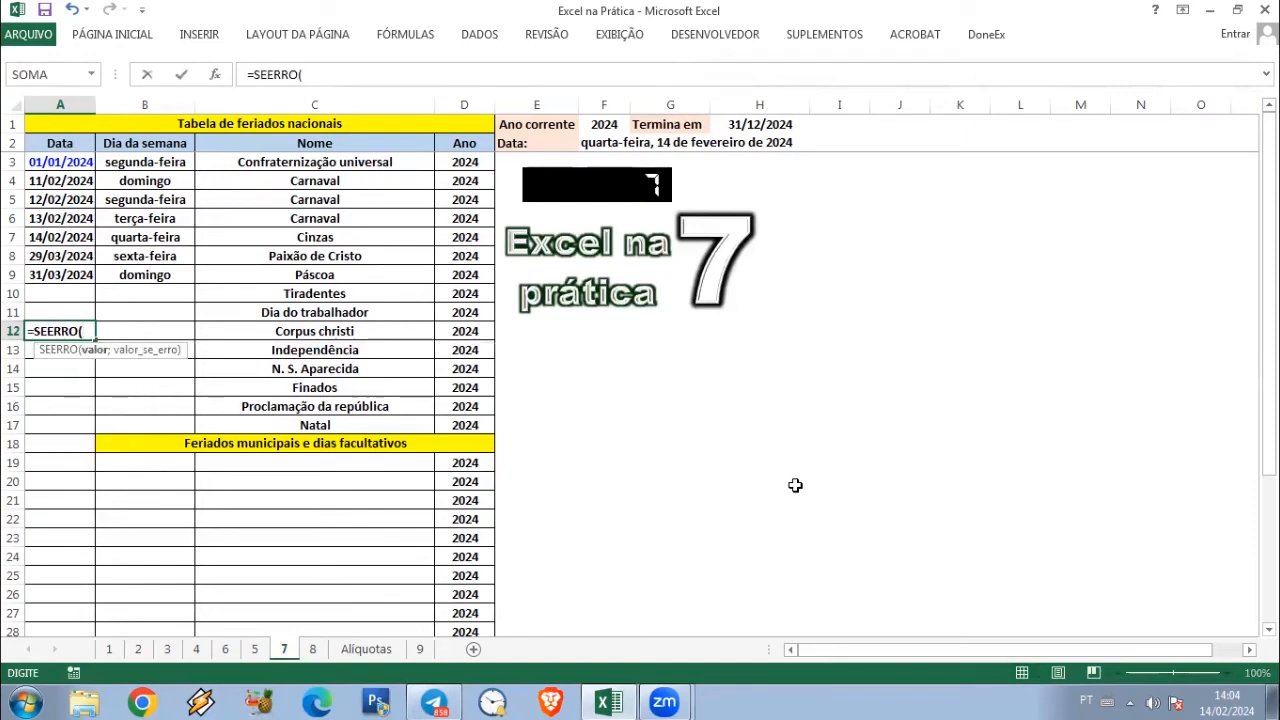
{"action": "left_click", "coordinate": [55, 279]}
{"action": "type", "text": "+60"}
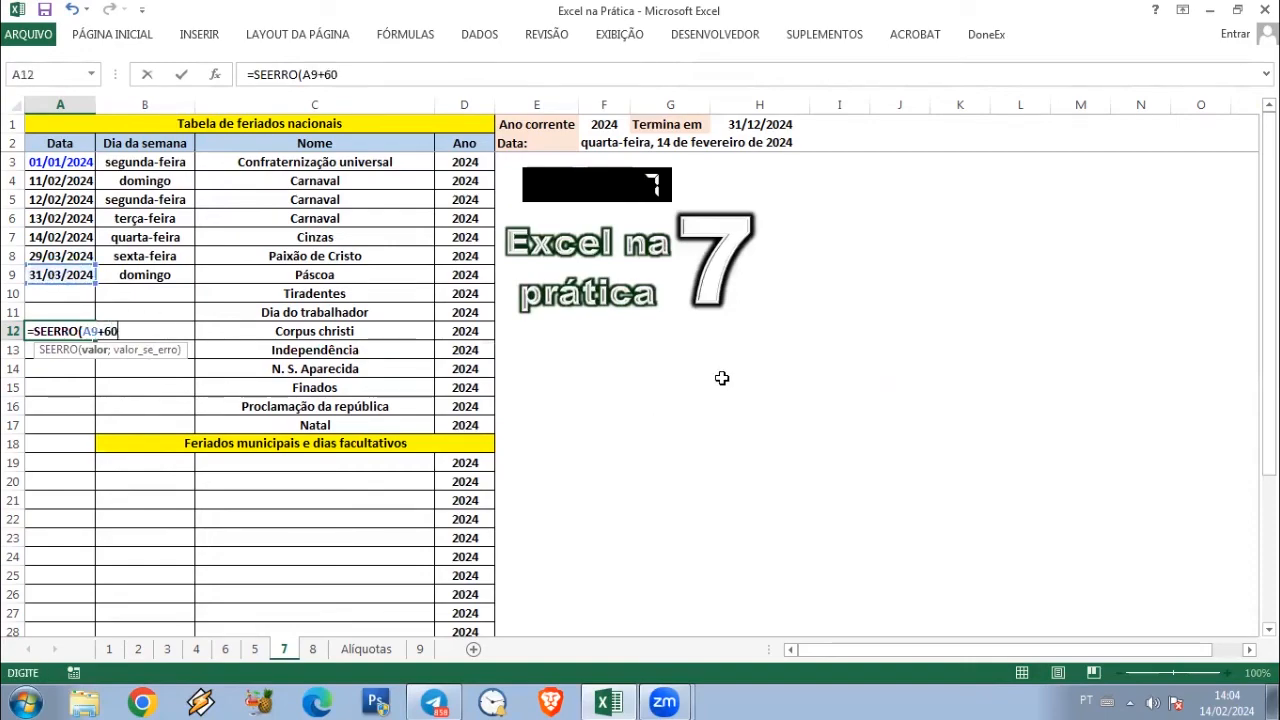
{"action": "type", "text": ")"}
{"action": "key", "text": "Return"}
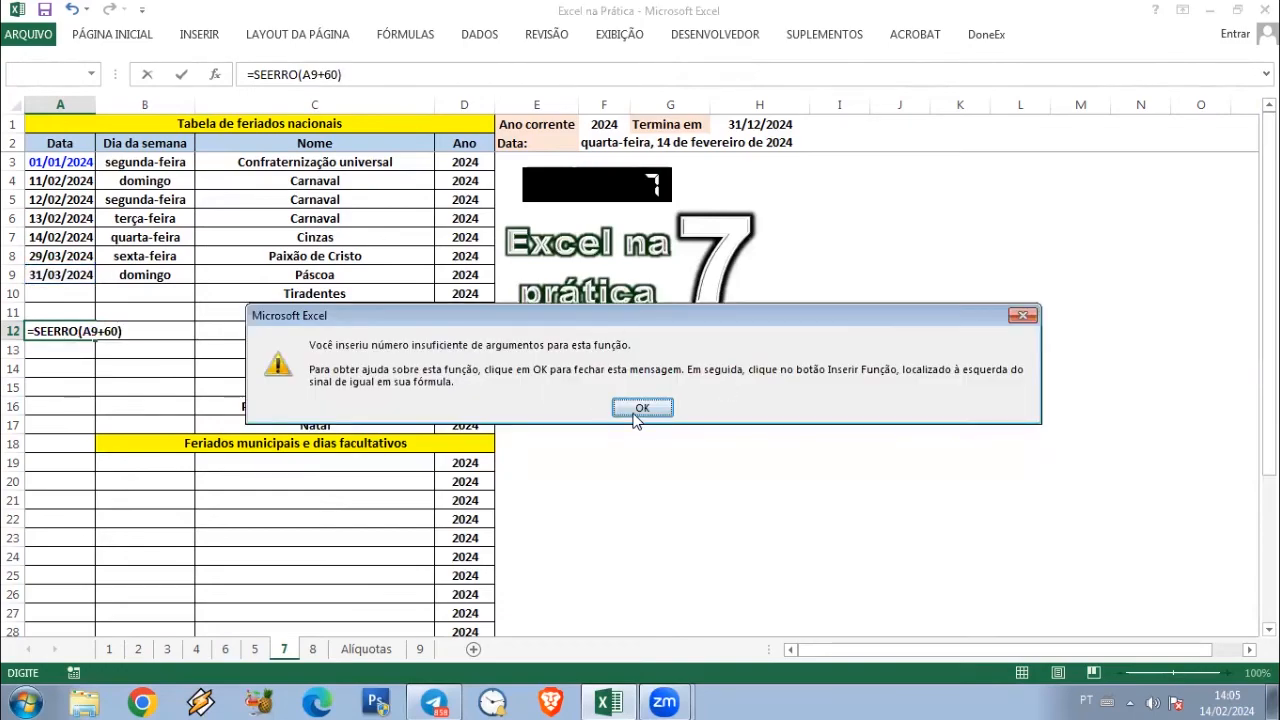
{"action": "left_click", "coordinate": [641, 407]}
Add empty text as the error result of the Corpus christi formula, making it =SEERRO(A9+60;"")
{"action": "key", "text": "Right"}
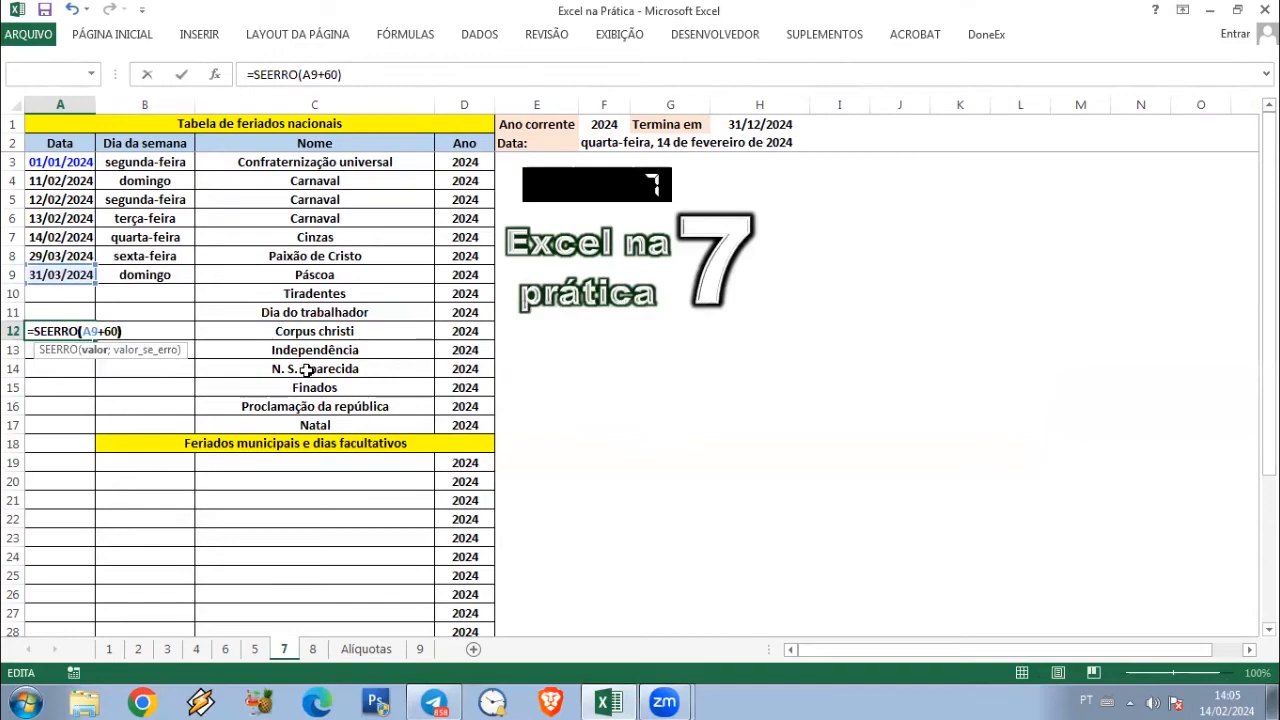
{"action": "key", "text": "Right"}
{"action": "key", "text": "Left"}
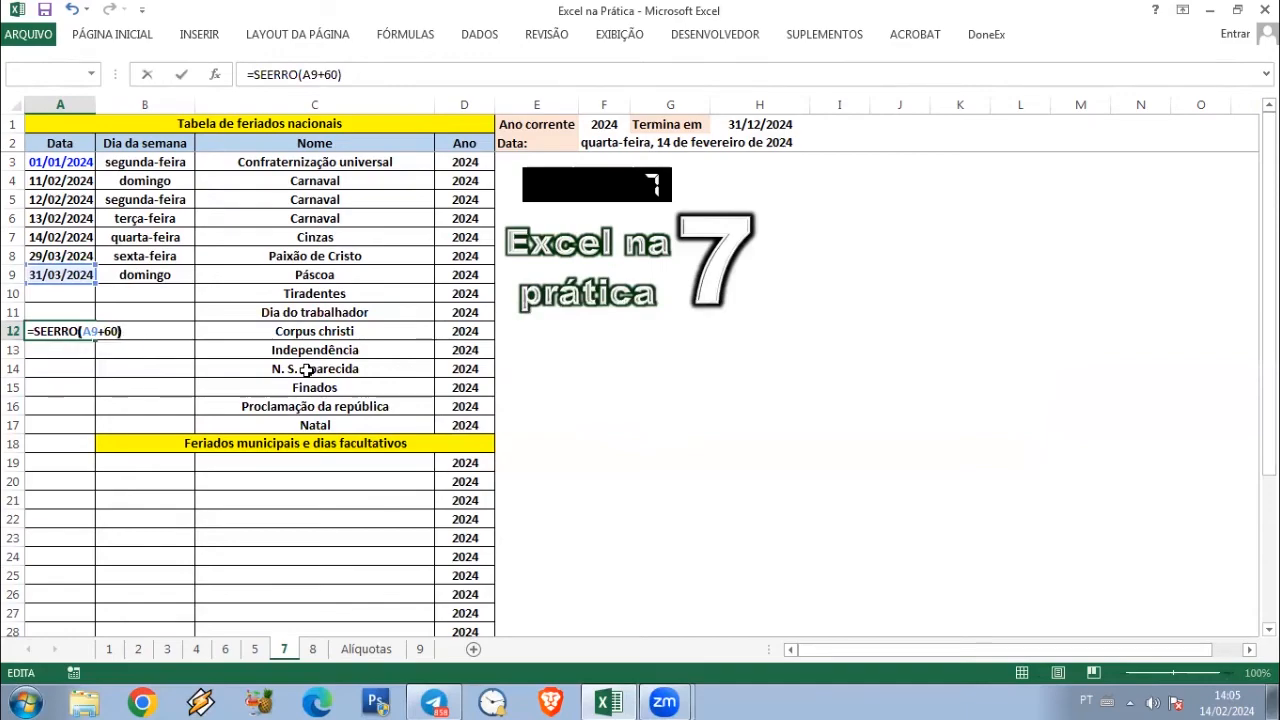
{"action": "type", "text": ";\"\""}
{"action": "key", "text": "Return"}
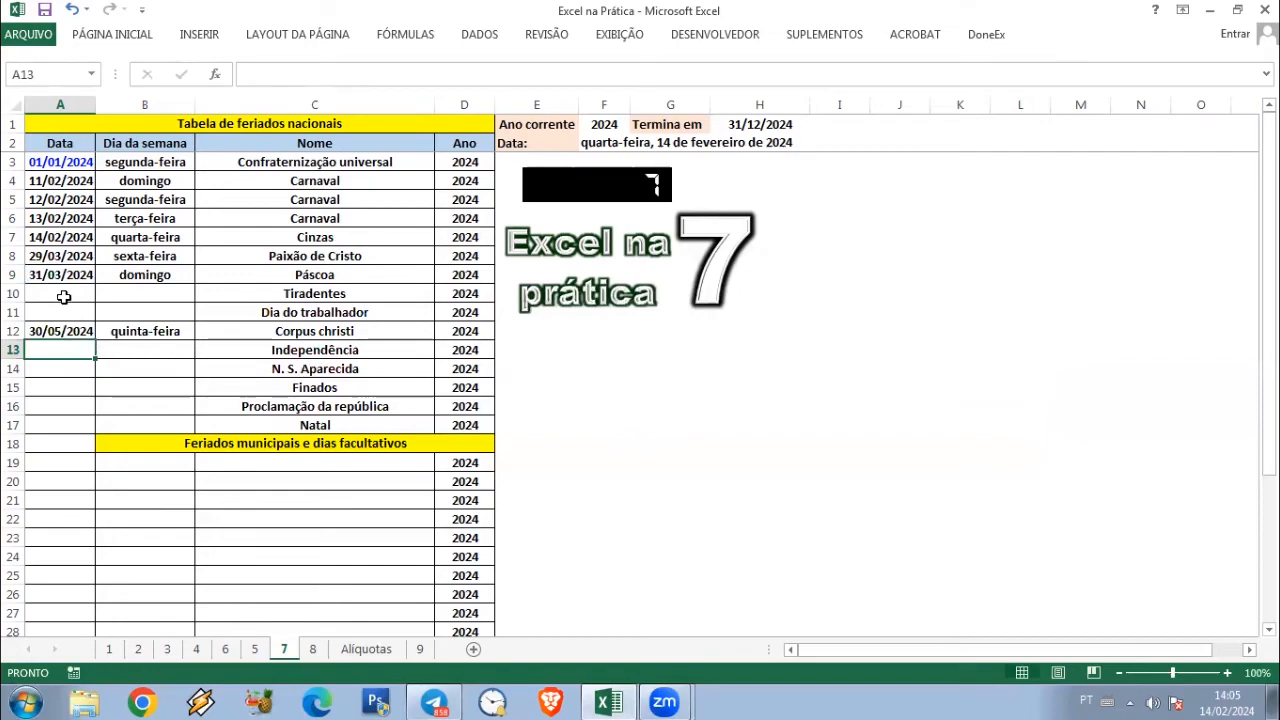
Enter =SEERRO(DATA(D10;4;21);"") in A10 as the Tiradentes date formula
{"action": "left_click", "coordinate": [65, 296]}
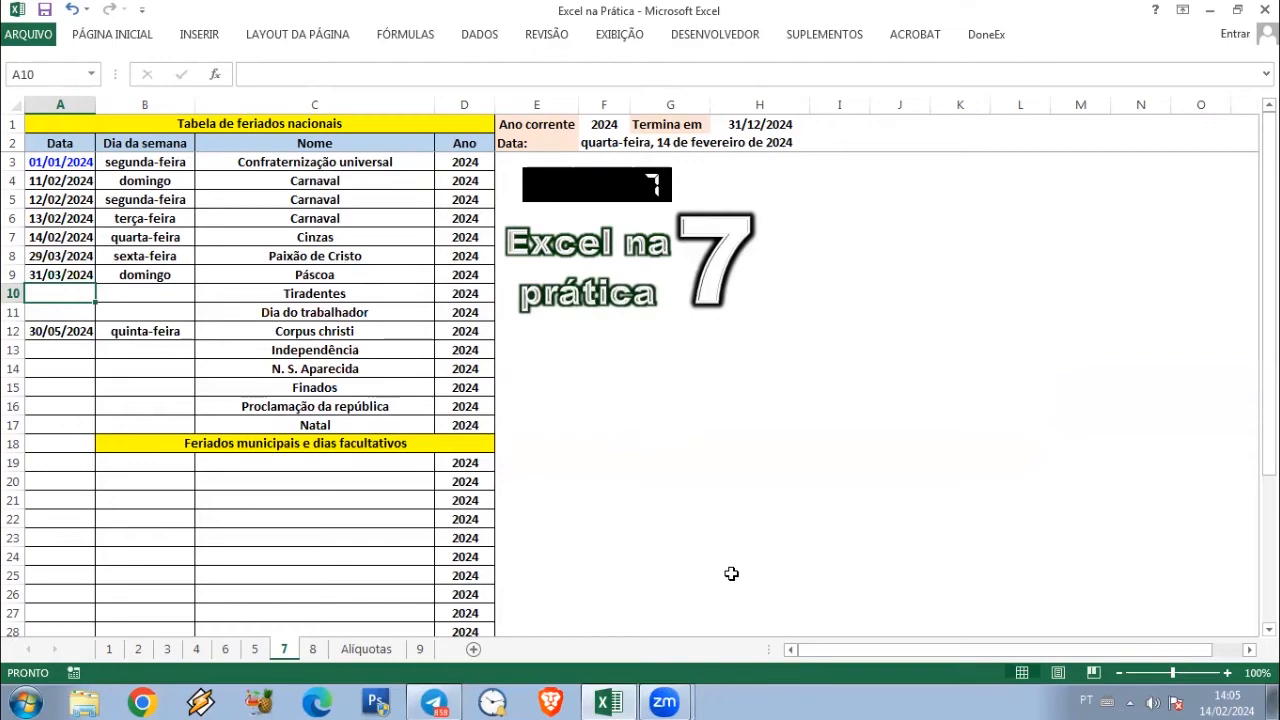
{"action": "type", "text": "=SEERRO"}
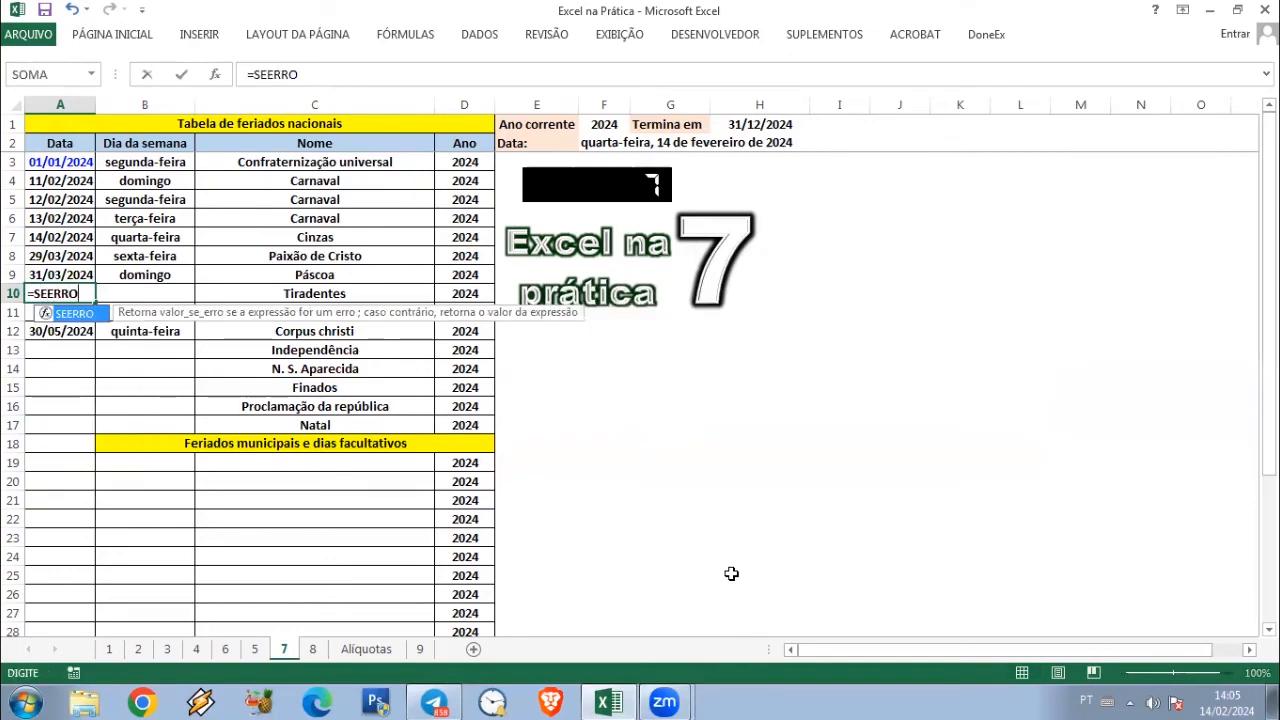
{"action": "type", "text": "("}
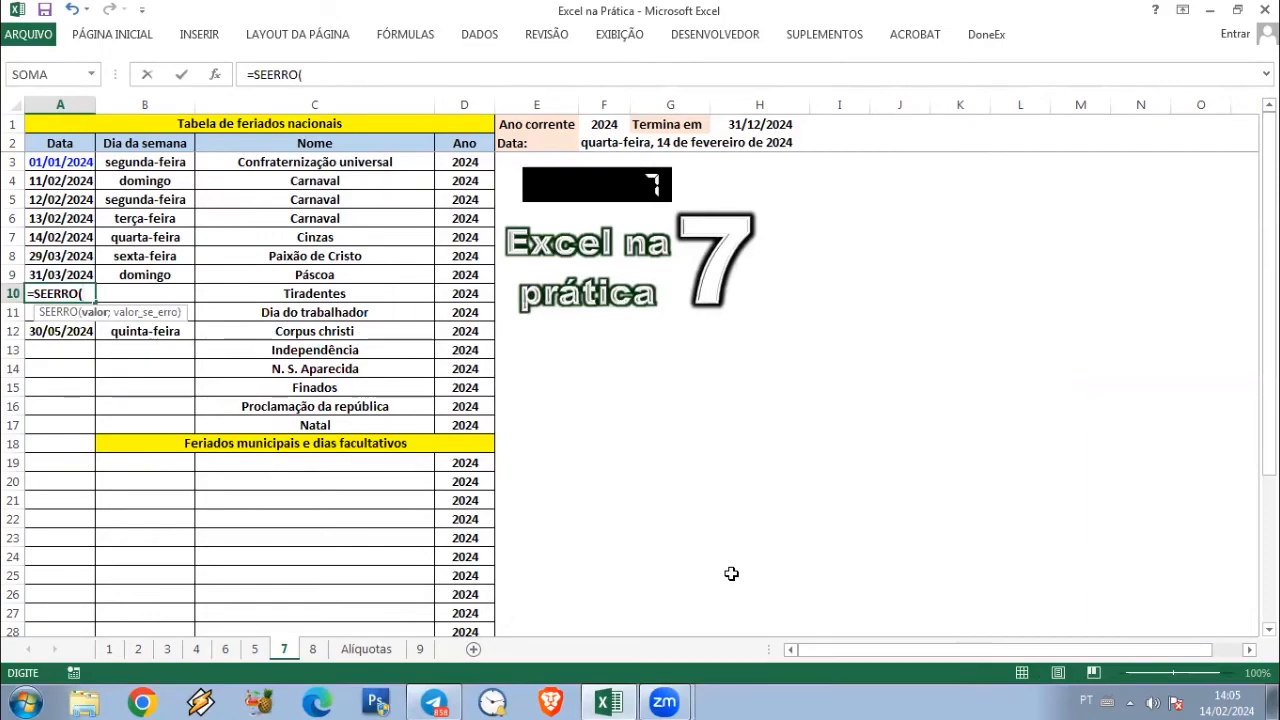
{"action": "type", "text": "DAT"}
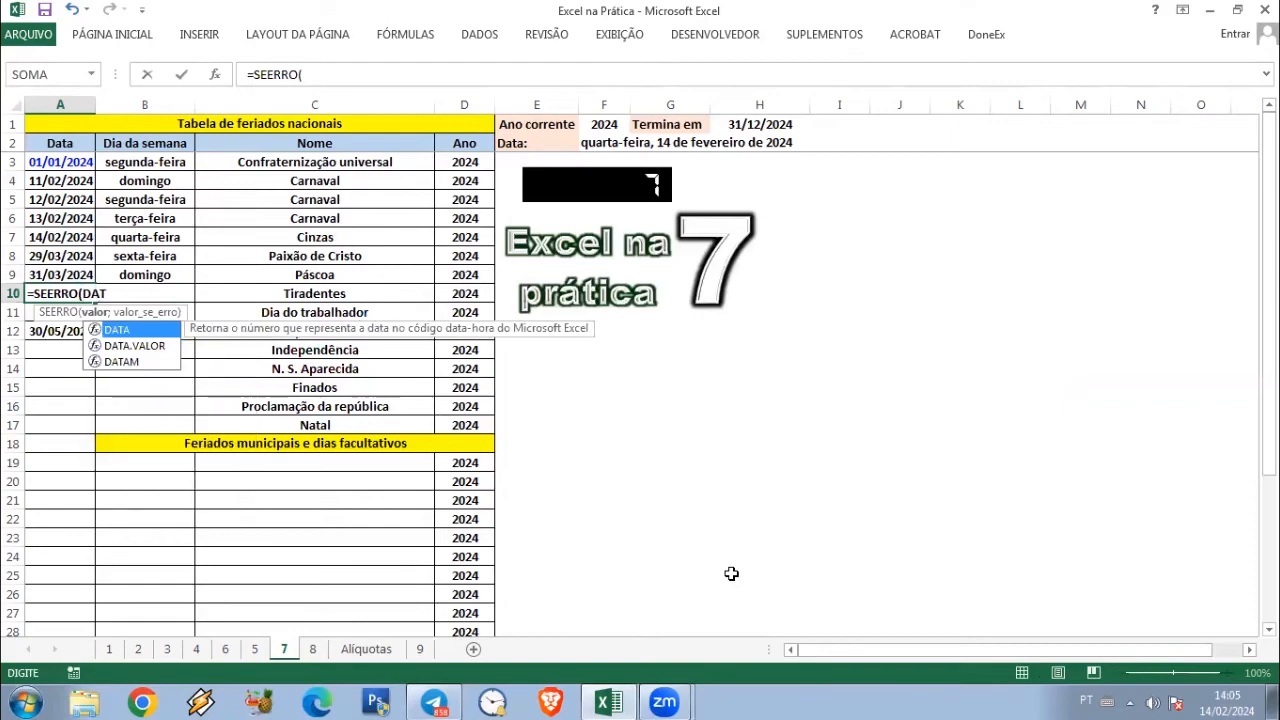
{"action": "key", "text": "Tab"}
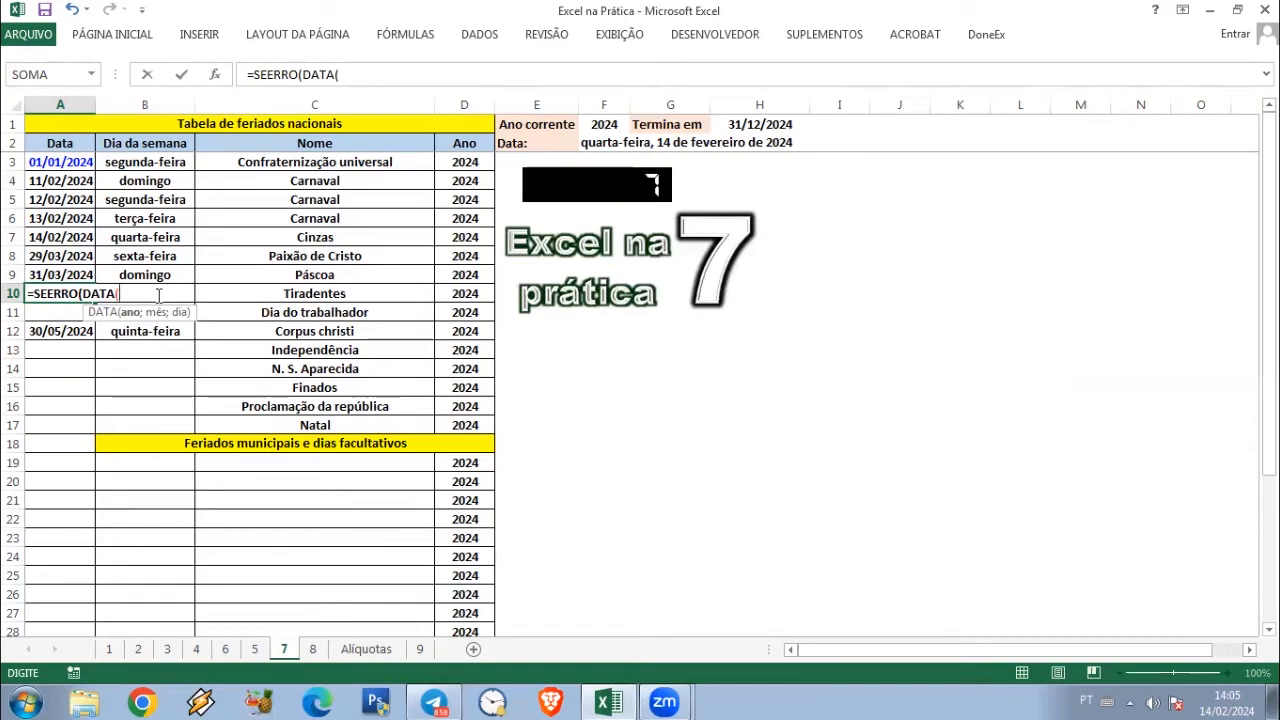
{"action": "left_click", "coordinate": [466, 297]}
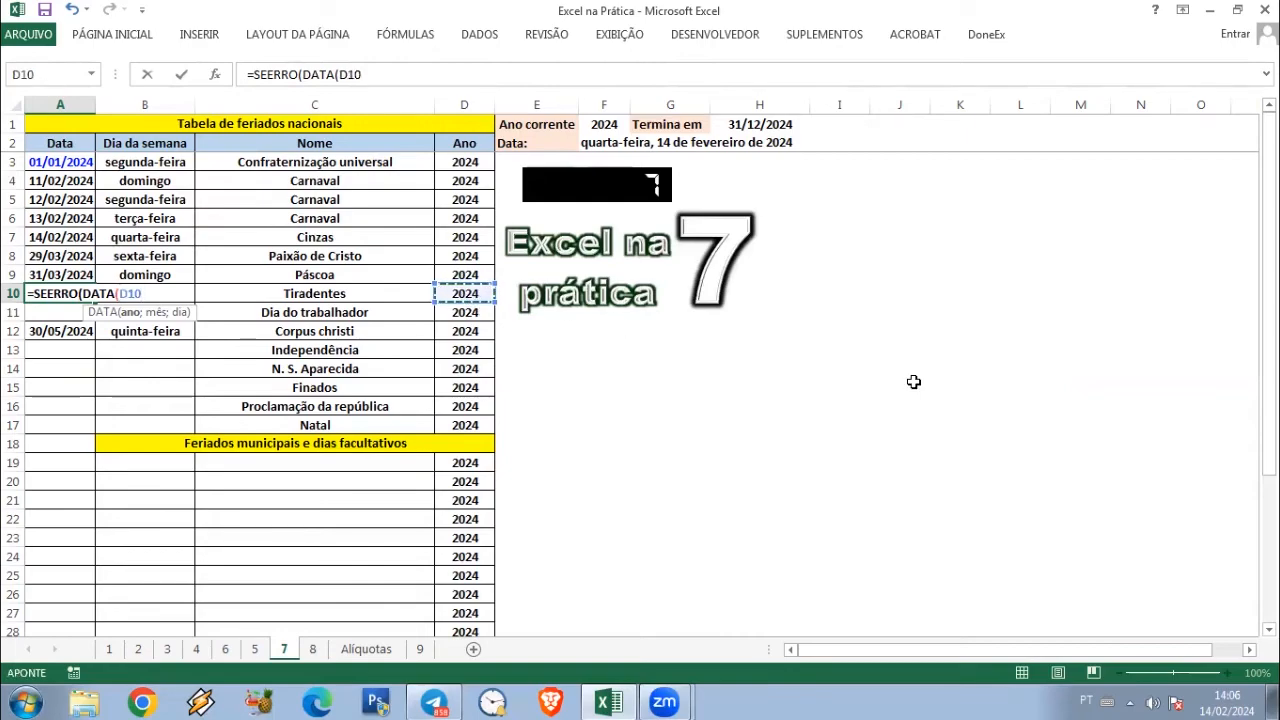
{"action": "type", "text": ";"}
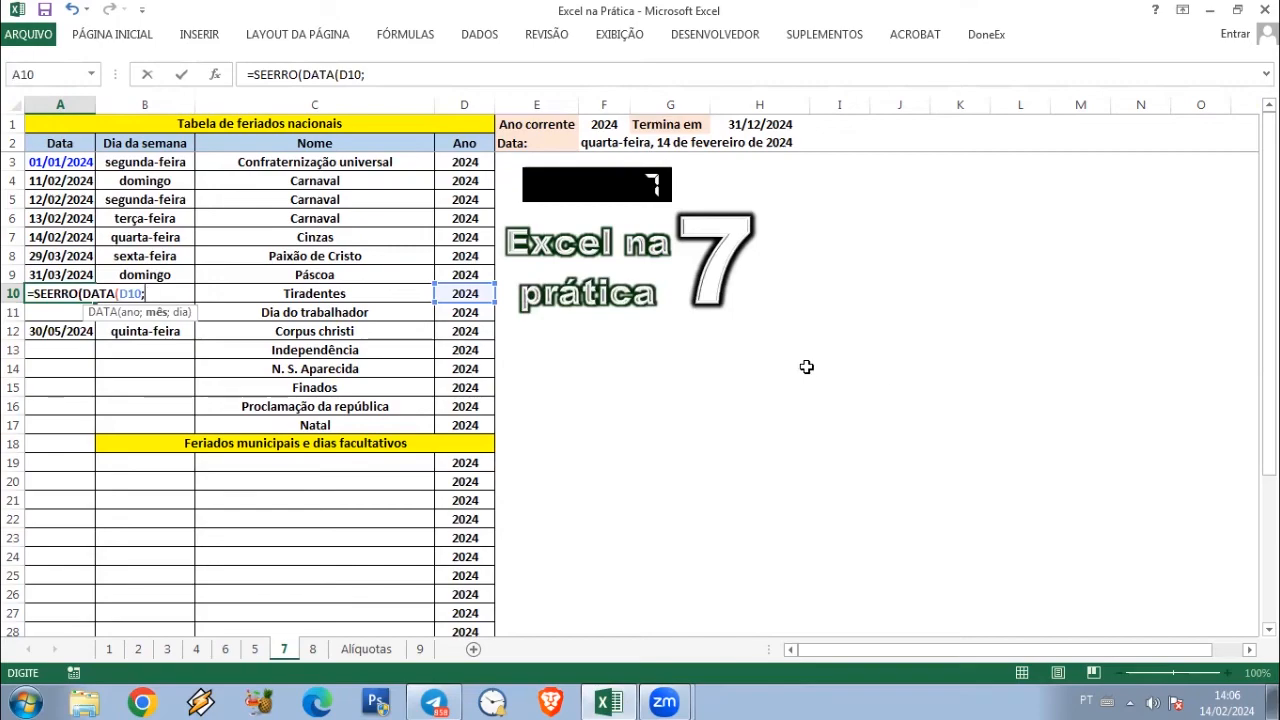
{"action": "type", "text": "4;"}
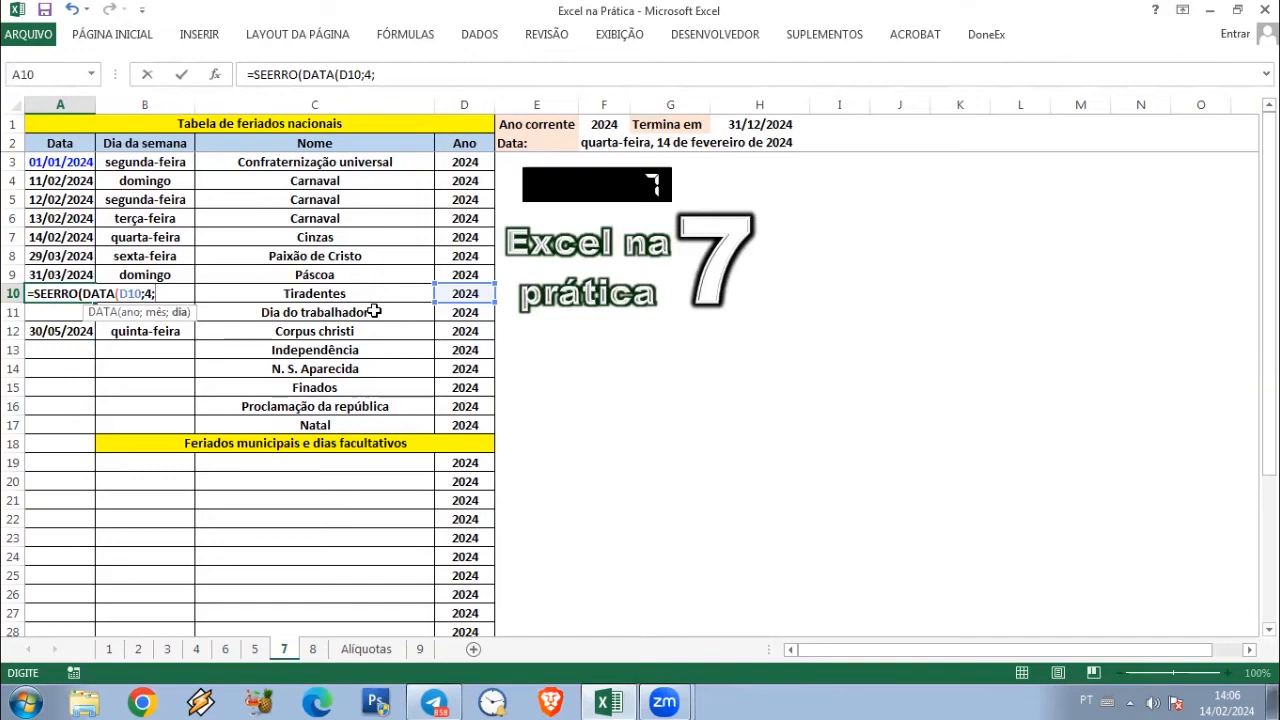
{"action": "type", "text": "21//////////////"}
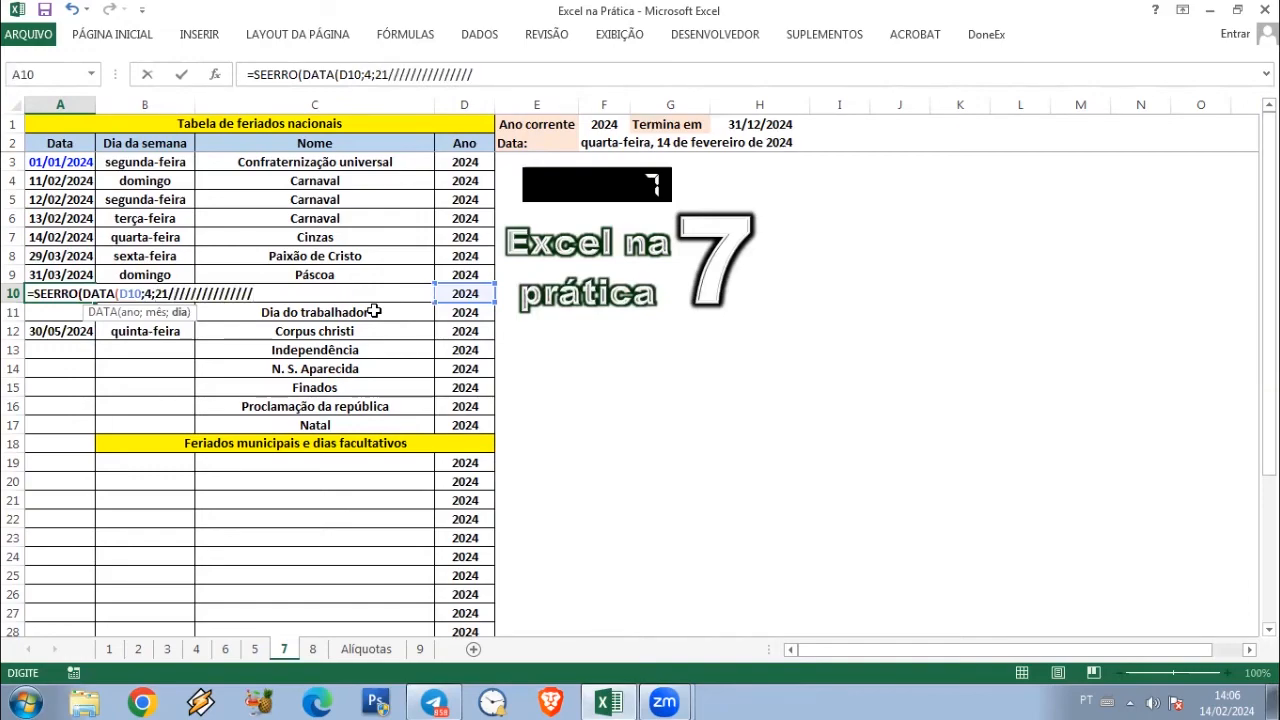
{"action": "key", "text": "BackSpace"}
{"action": "key", "text": "BackSpace"}
{"action": "key", "text": "BackSpace"}
{"action": "key", "text": "BackSpace"}
{"action": "key", "text": "BackSpace"}
{"action": "key", "text": "BackSpace"}
{"action": "key", "text": "BackSpace"}
{"action": "key", "text": "BackSpace"}
{"action": "key", "text": "BackSpace"}
{"action": "key", "text": "BackSpace"}
{"action": "key", "text": "BackSpace"}
{"action": "key", "text": "BackSpace"}
{"action": "key", "text": "BackSpace"}
{"action": "key", "text": "BackSpace"}
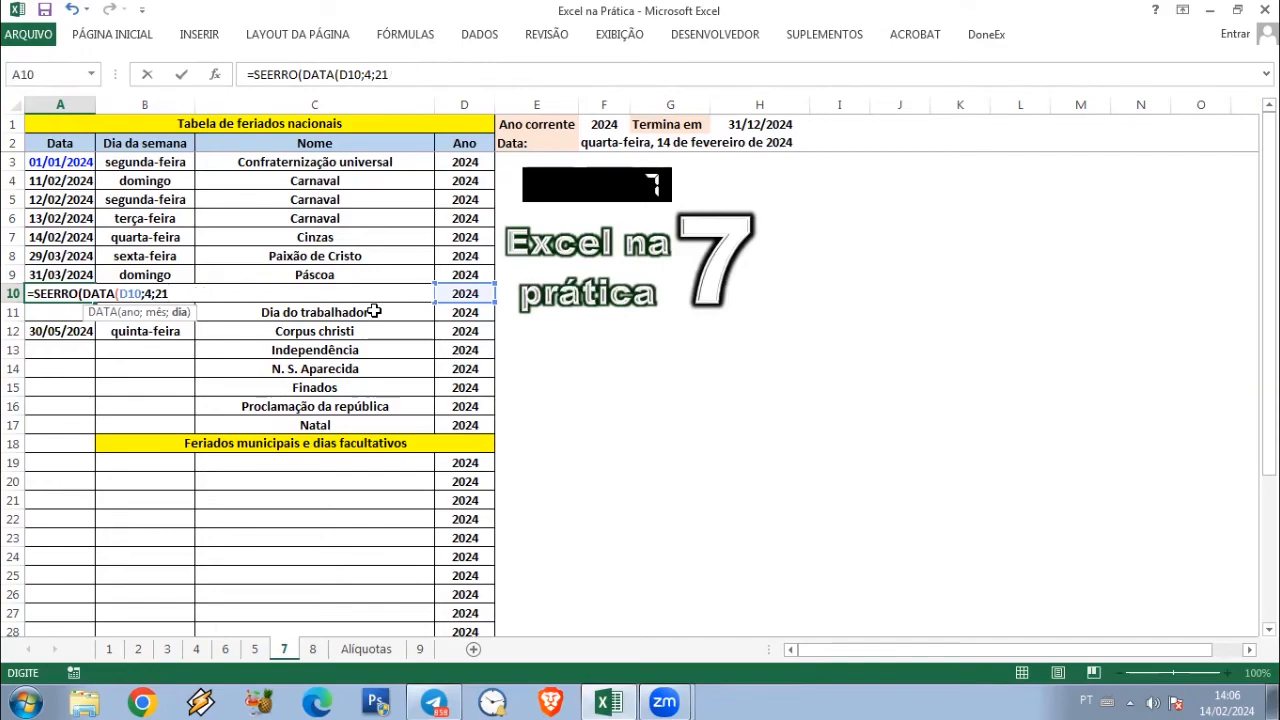
{"action": "type", "text": ");"}
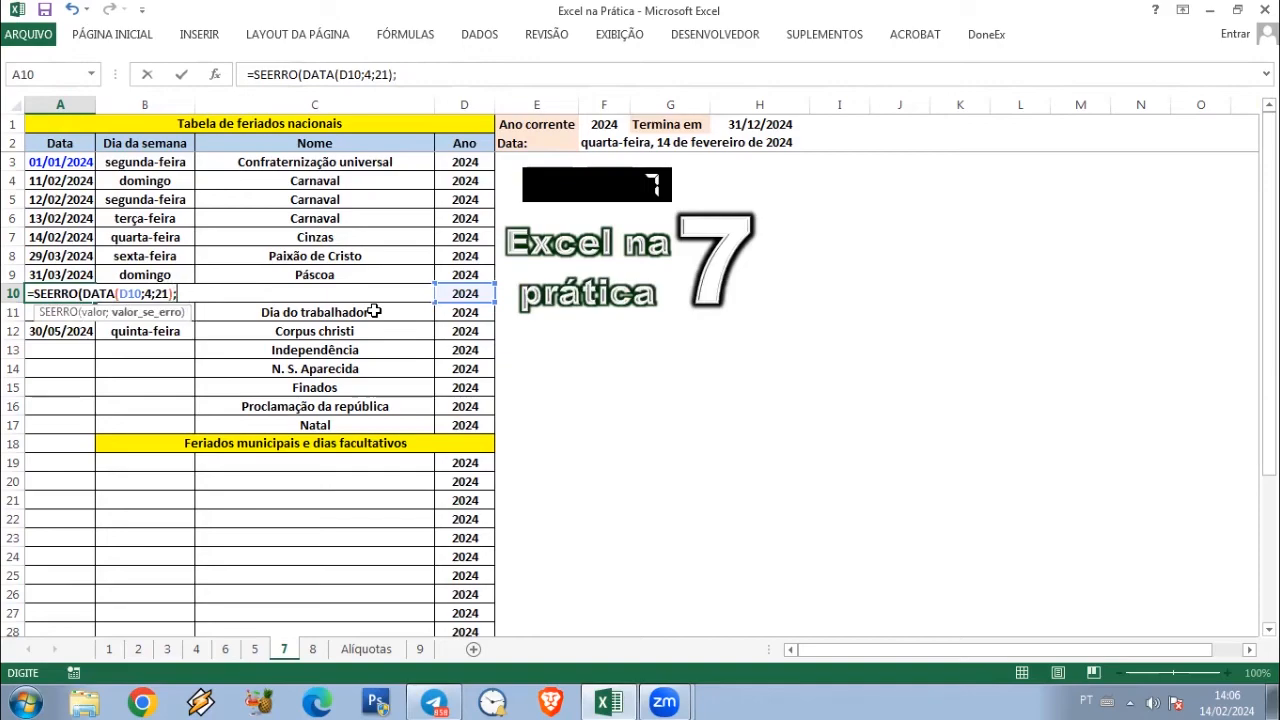
{"action": "type", "text": "\"\""}
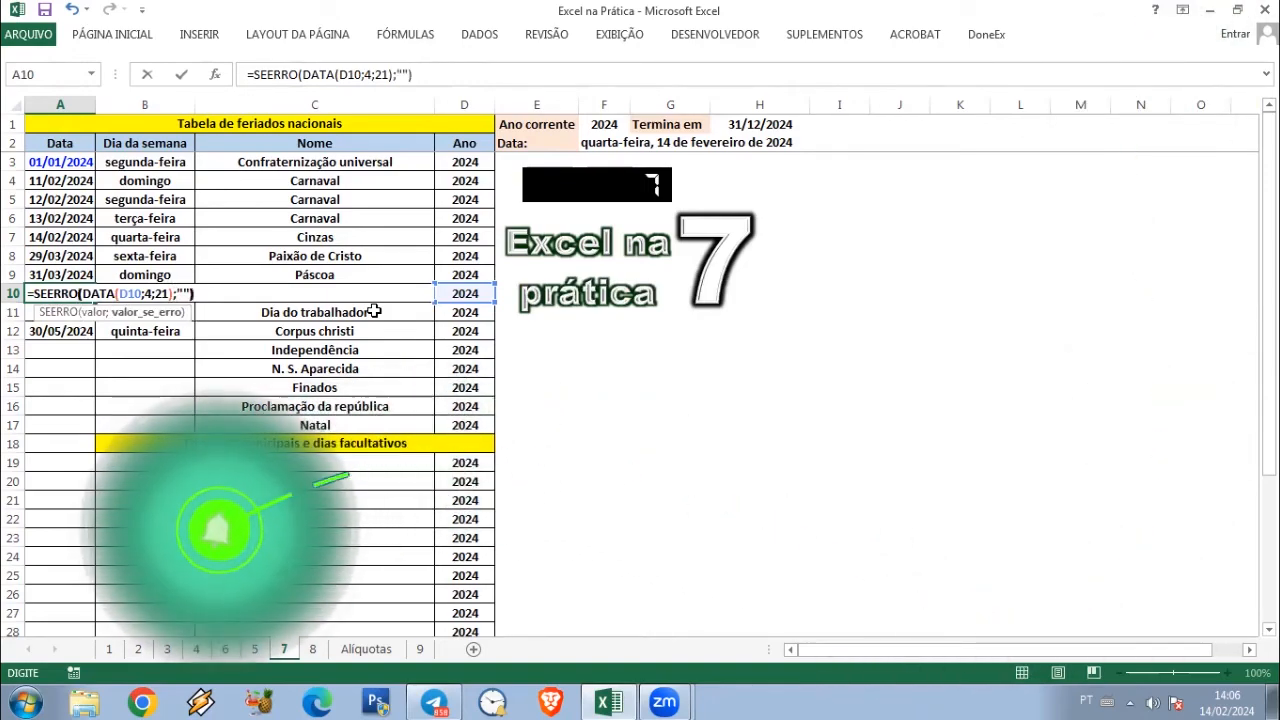
{"action": "type", "text": ")"}
{"action": "key", "text": "Return"}
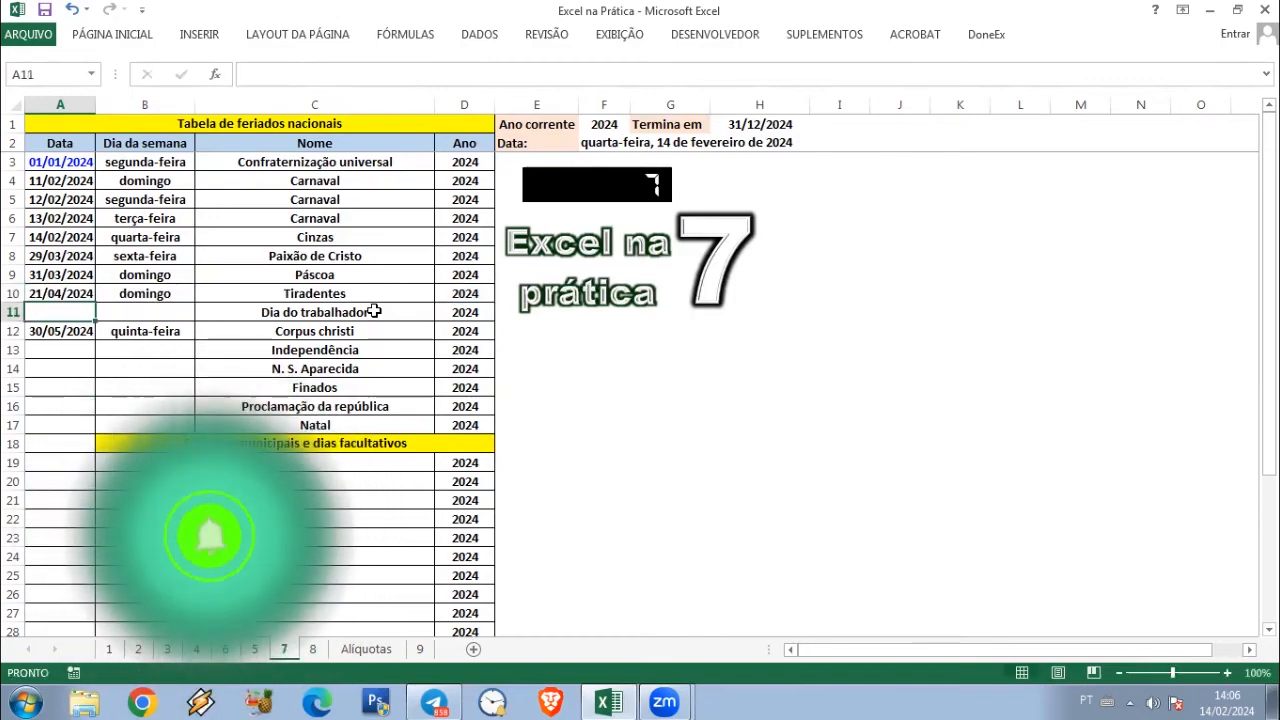
Enter =SEERRO(DATA(D11;4;1);"") in A11 as the Dia do trabalhador date formula
{"action": "type", "text": "=SEE"}
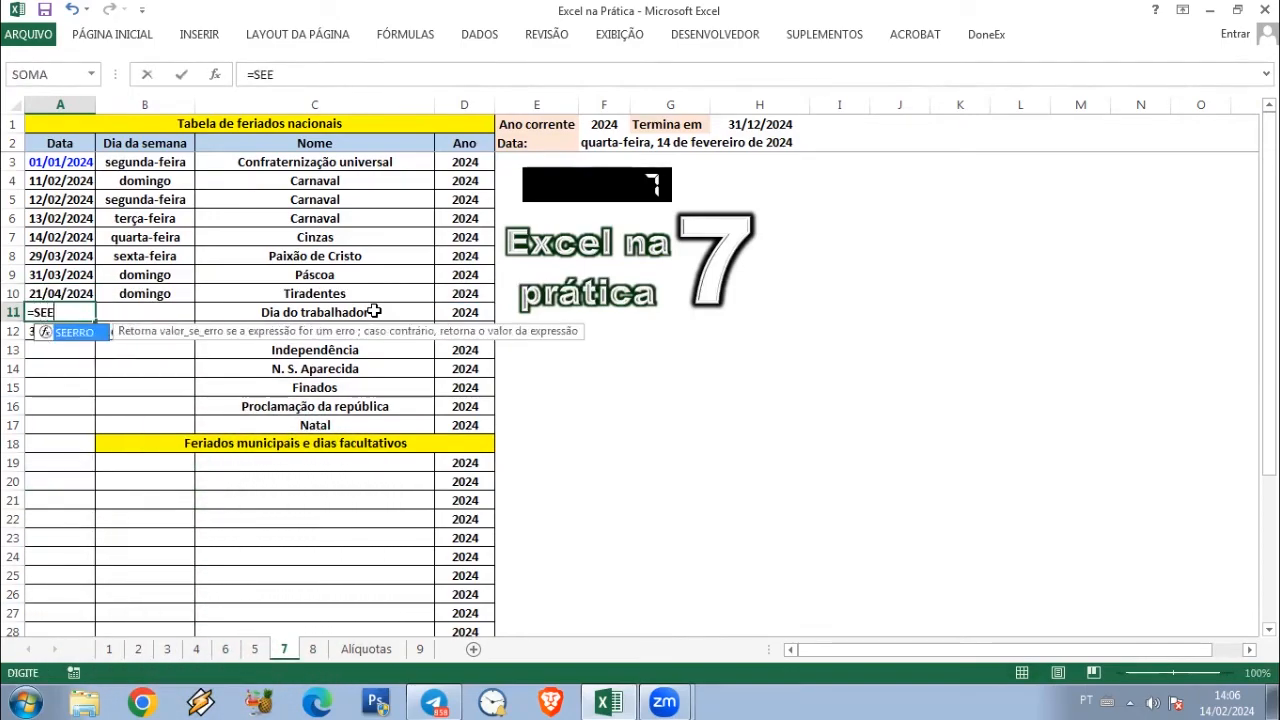
{"action": "type", "text": "RRO(D"}
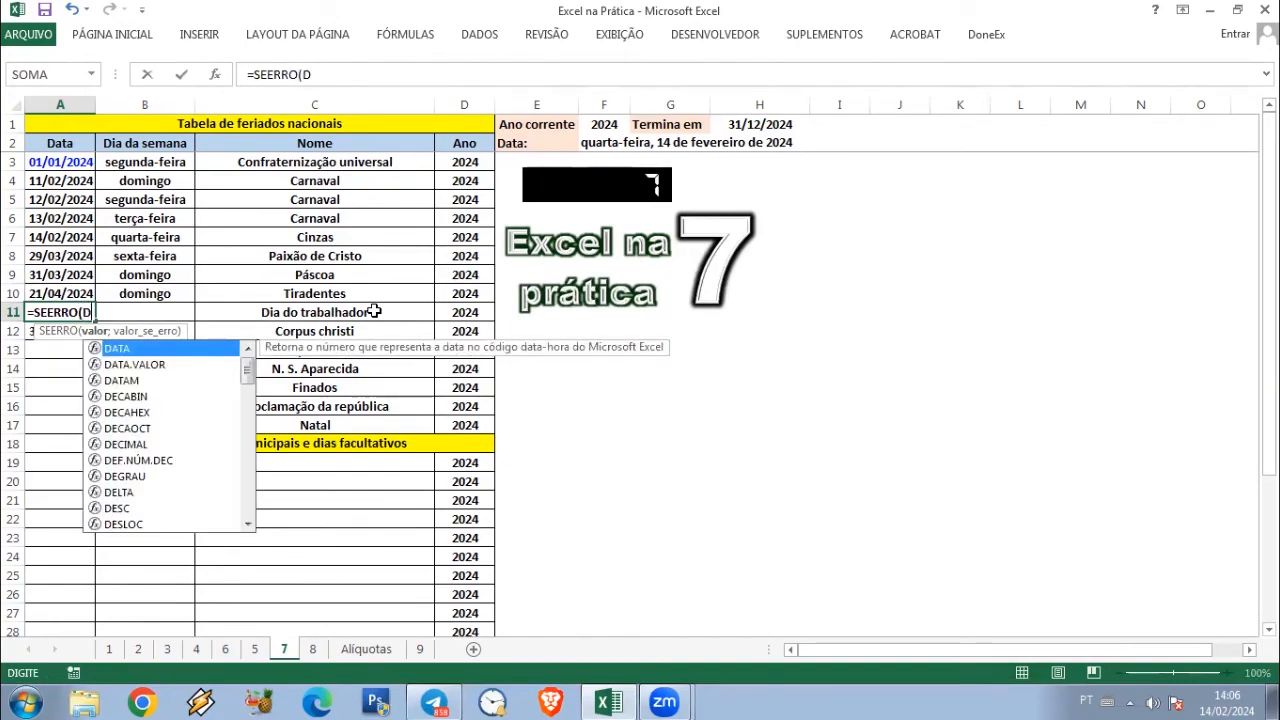
{"action": "key", "text": "Tab"}
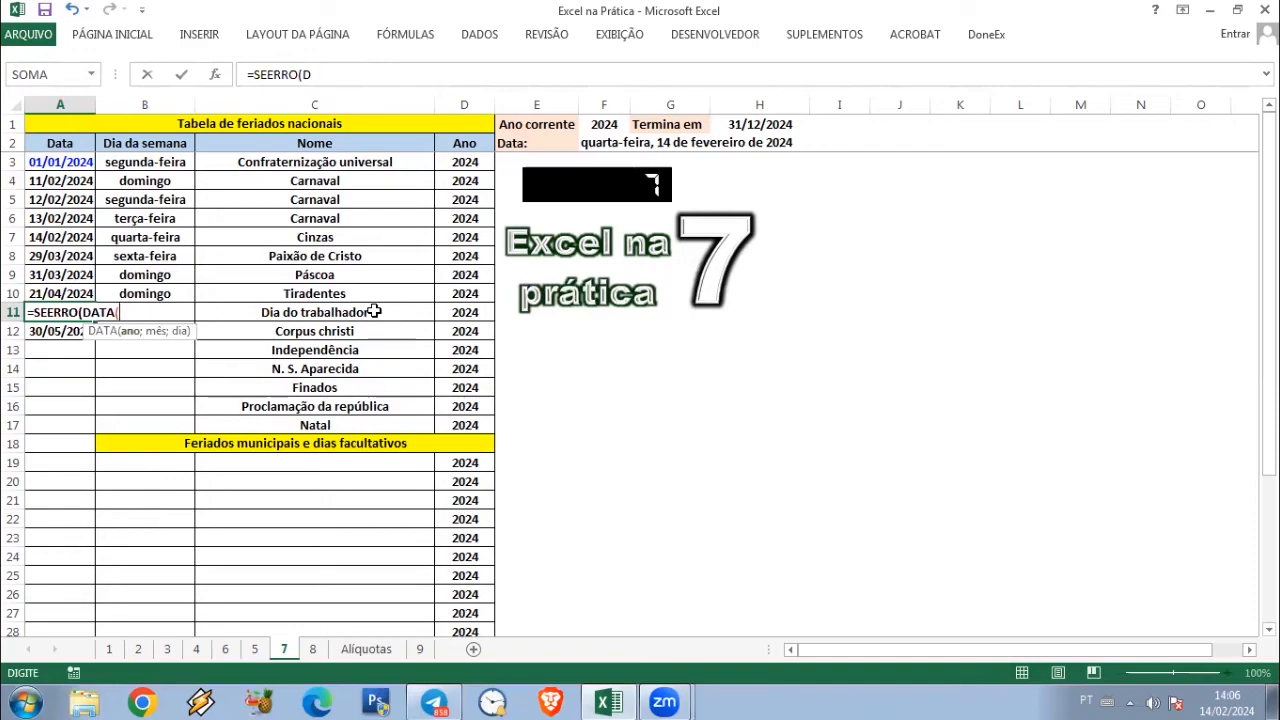
{"action": "type", "text": "D"}
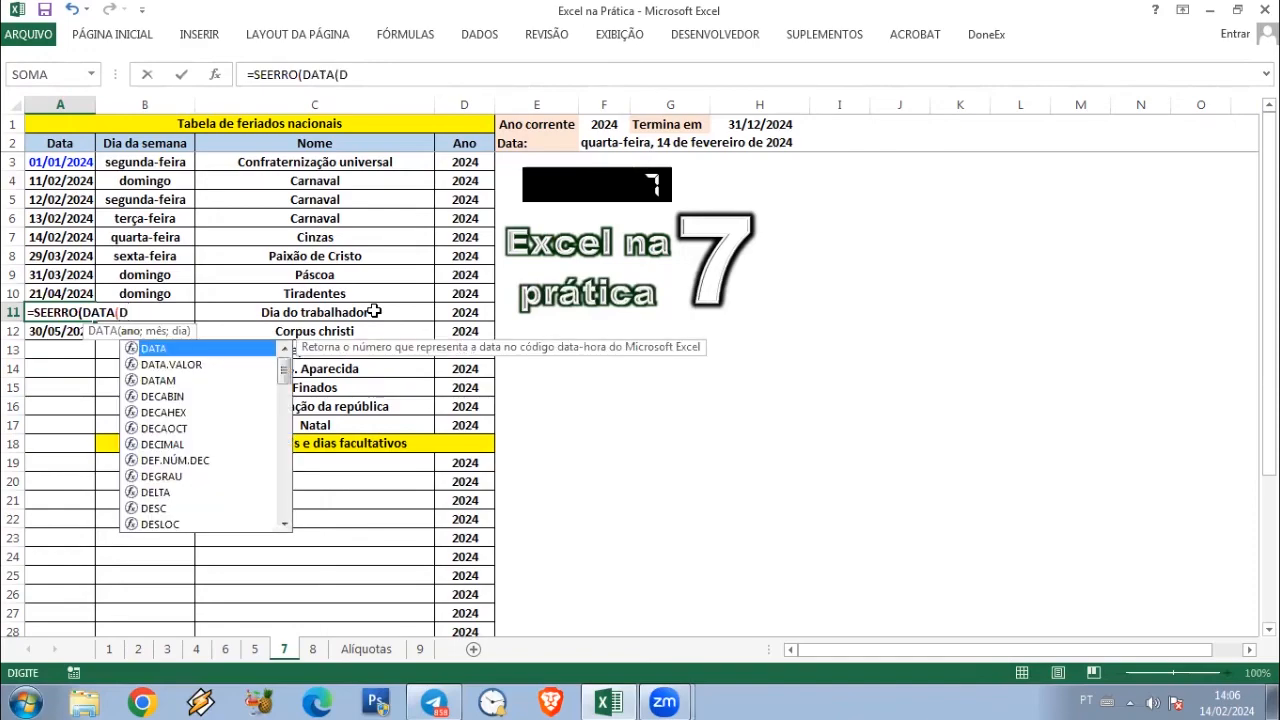
{"action": "type", "text": "11;"}
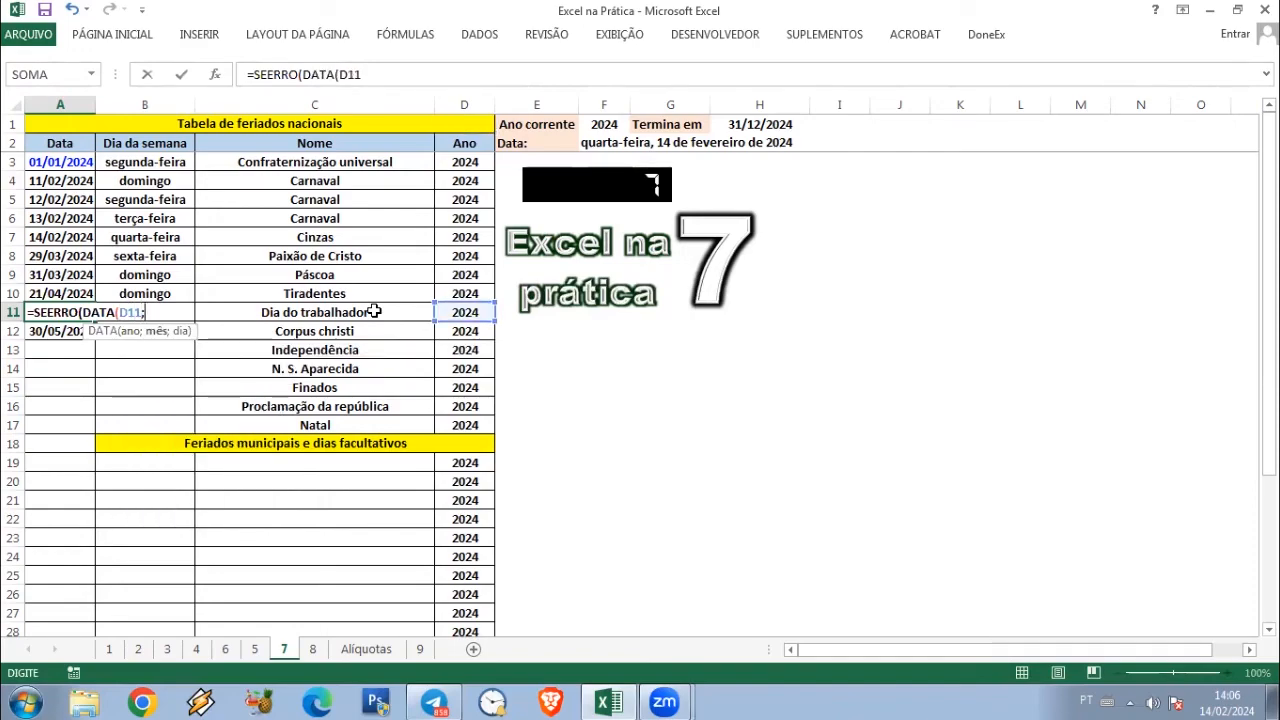
{"action": "type", "text": "4;1"}
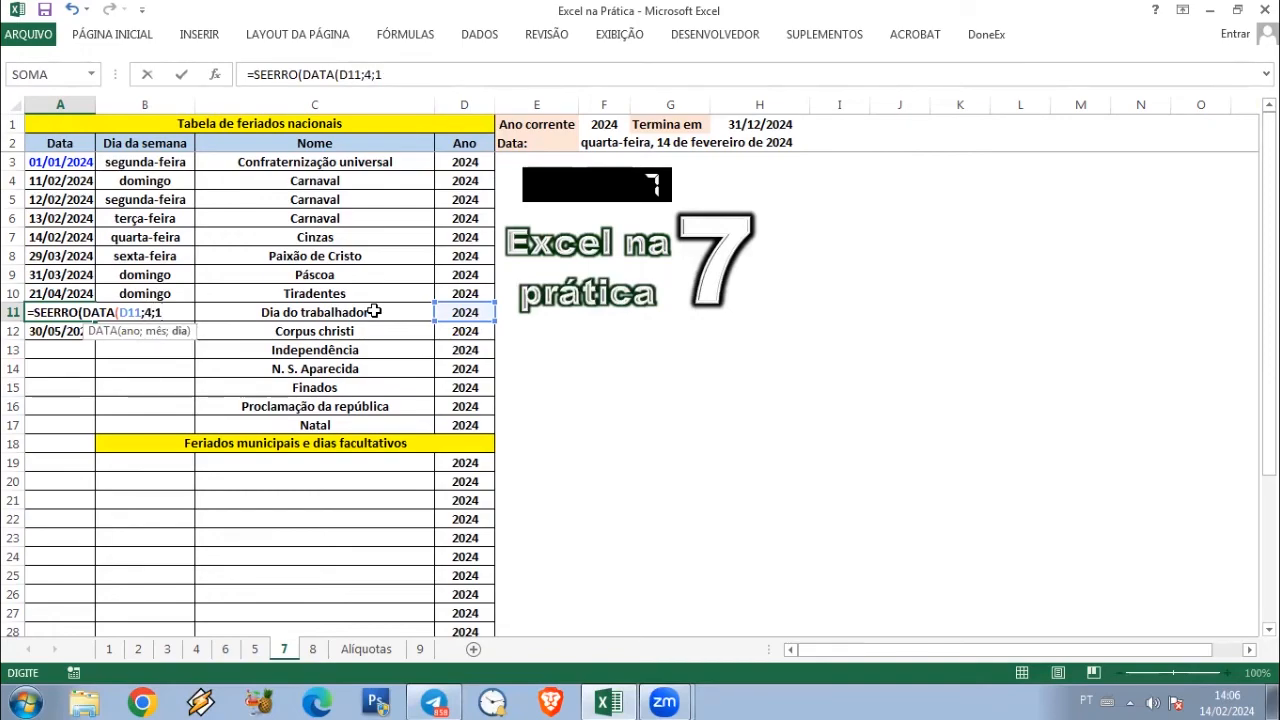
{"action": "type", "text": ");"}
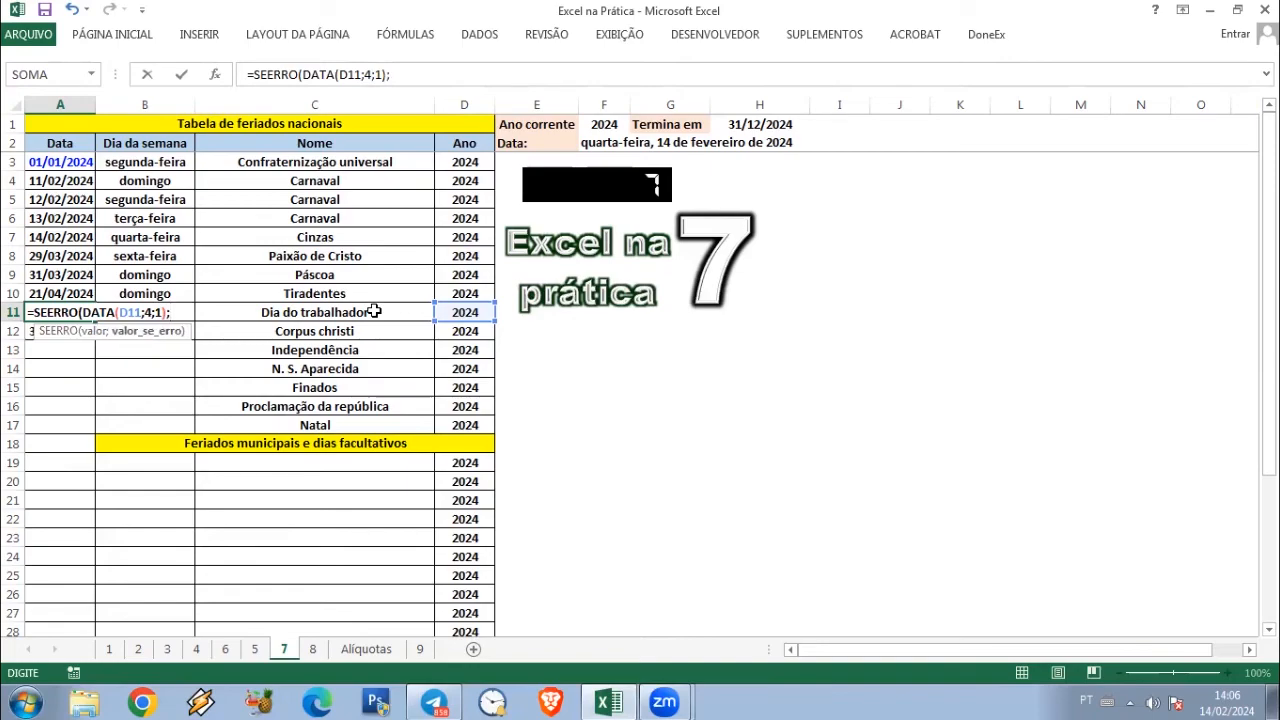
{"action": "type", "text": "\"\")"}
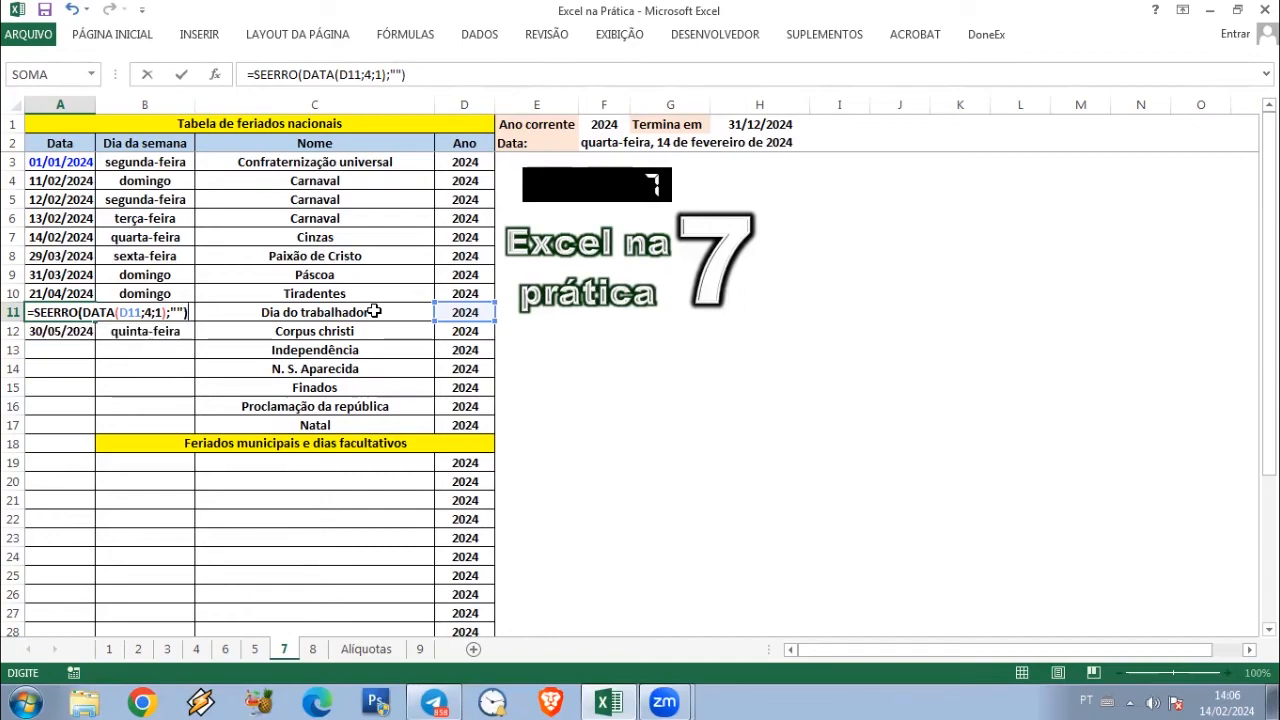
{"action": "key", "text": "Return"}
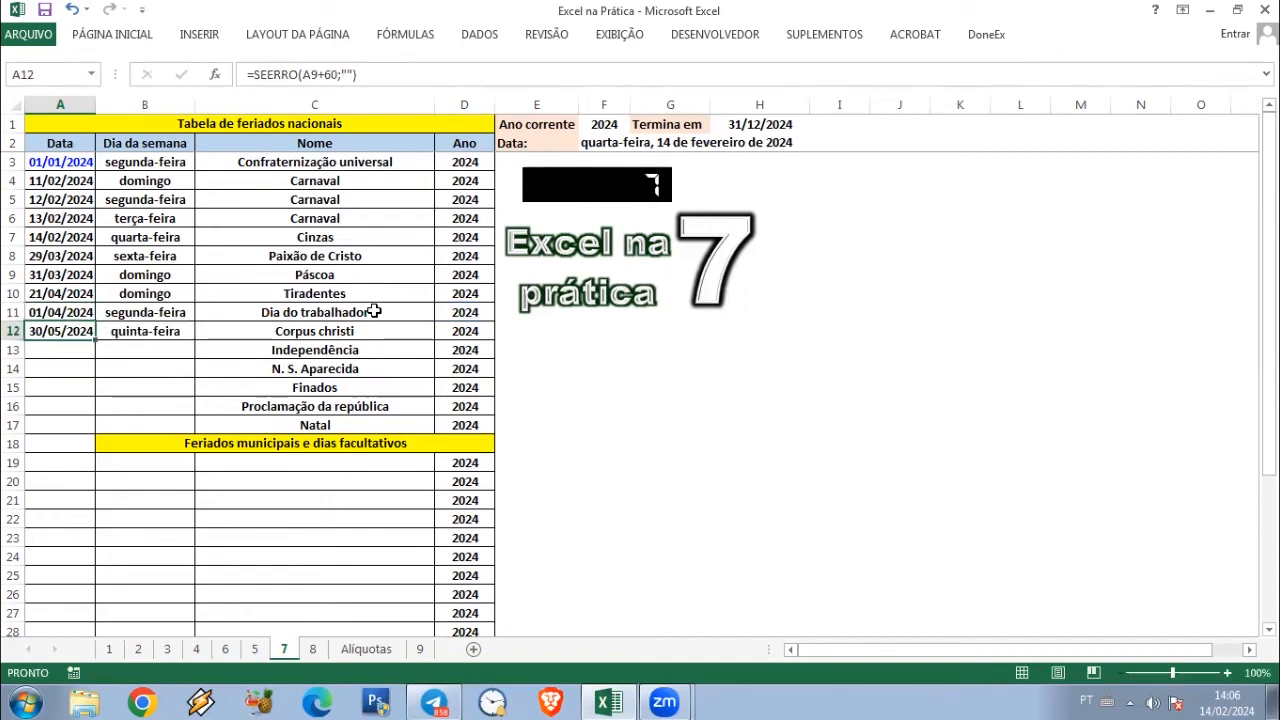
{"action": "key", "text": "Down"}
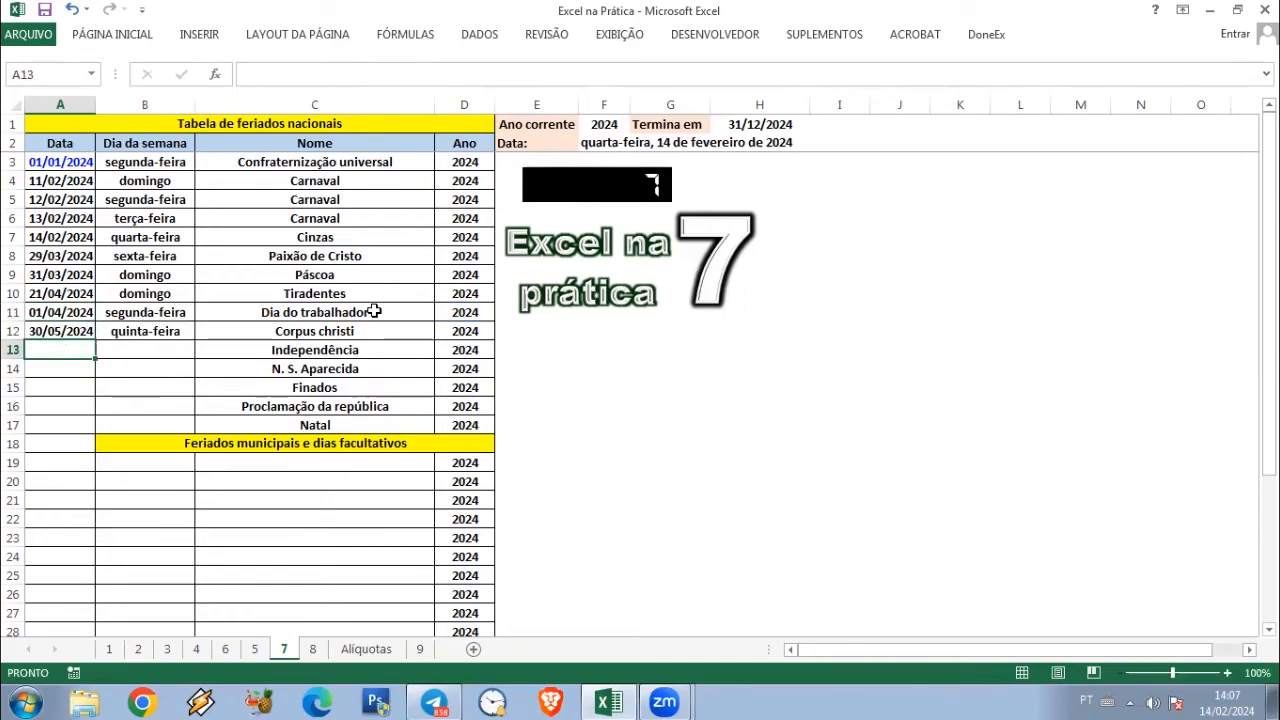
{"action": "type", "text": "0"}
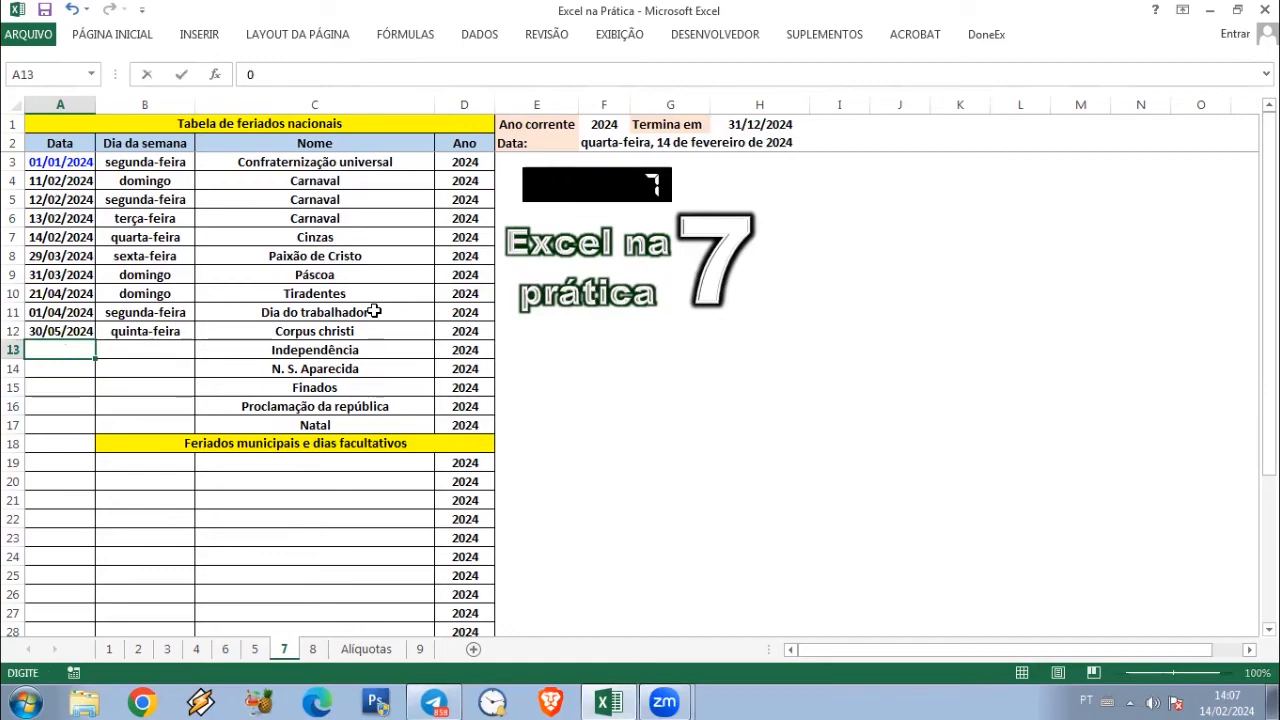
{"action": "key", "text": "Return"}
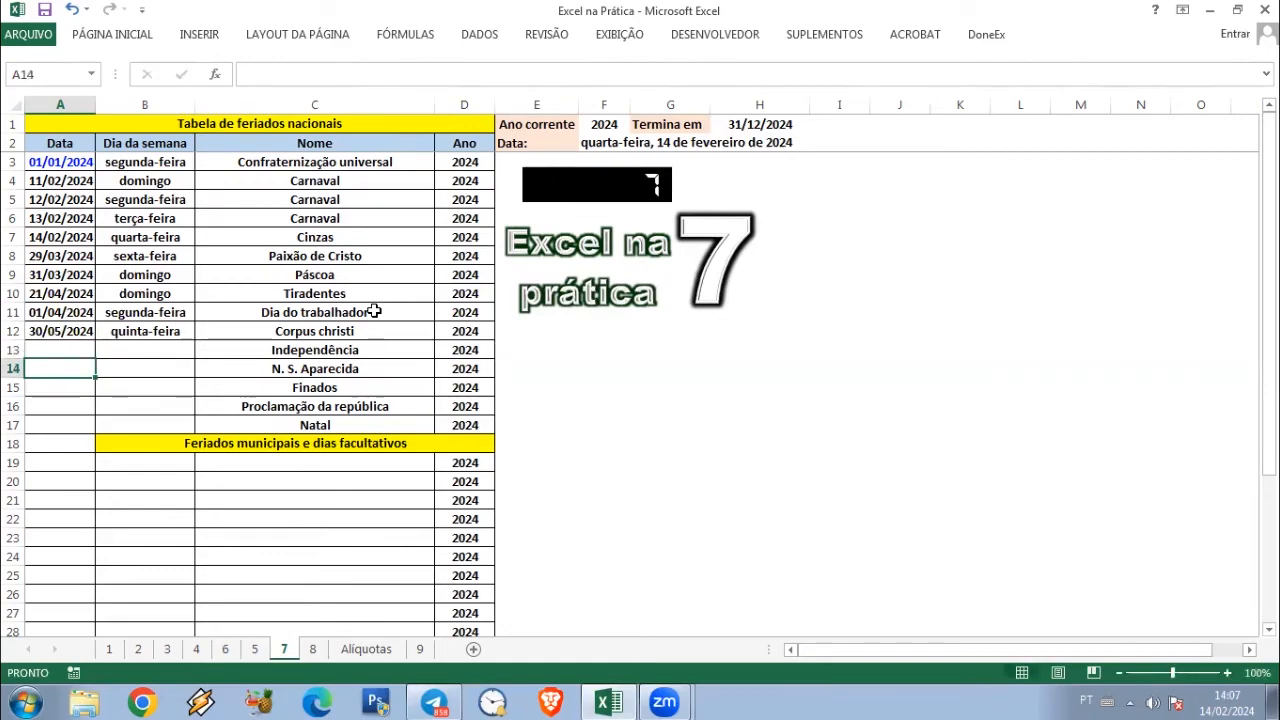
{"action": "key", "text": "Down"}
{"action": "key", "text": "Down"}
{"action": "key", "text": "Down"}
{"action": "key", "text": "Down"}
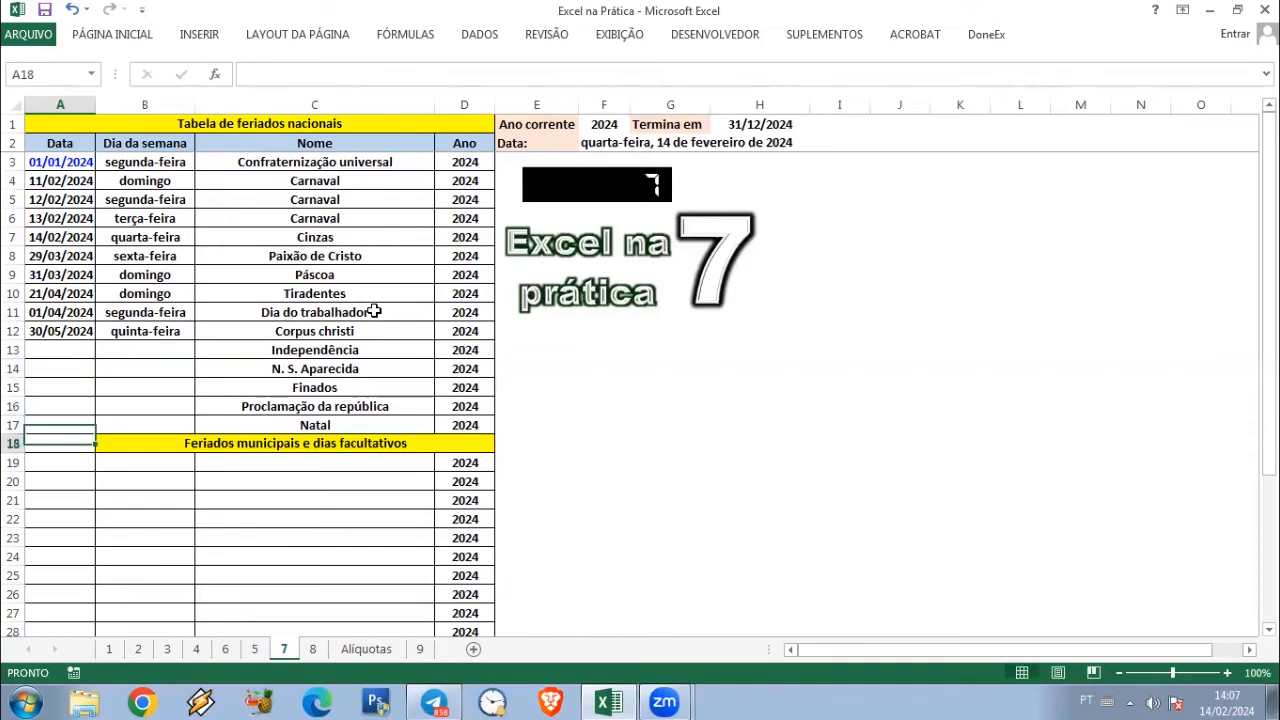
{"action": "key", "text": "Up"}
{"action": "key", "text": "Up"}
{"action": "key", "text": "Up"}
{"action": "key", "text": "Up"}
{"action": "key", "text": "Up"}
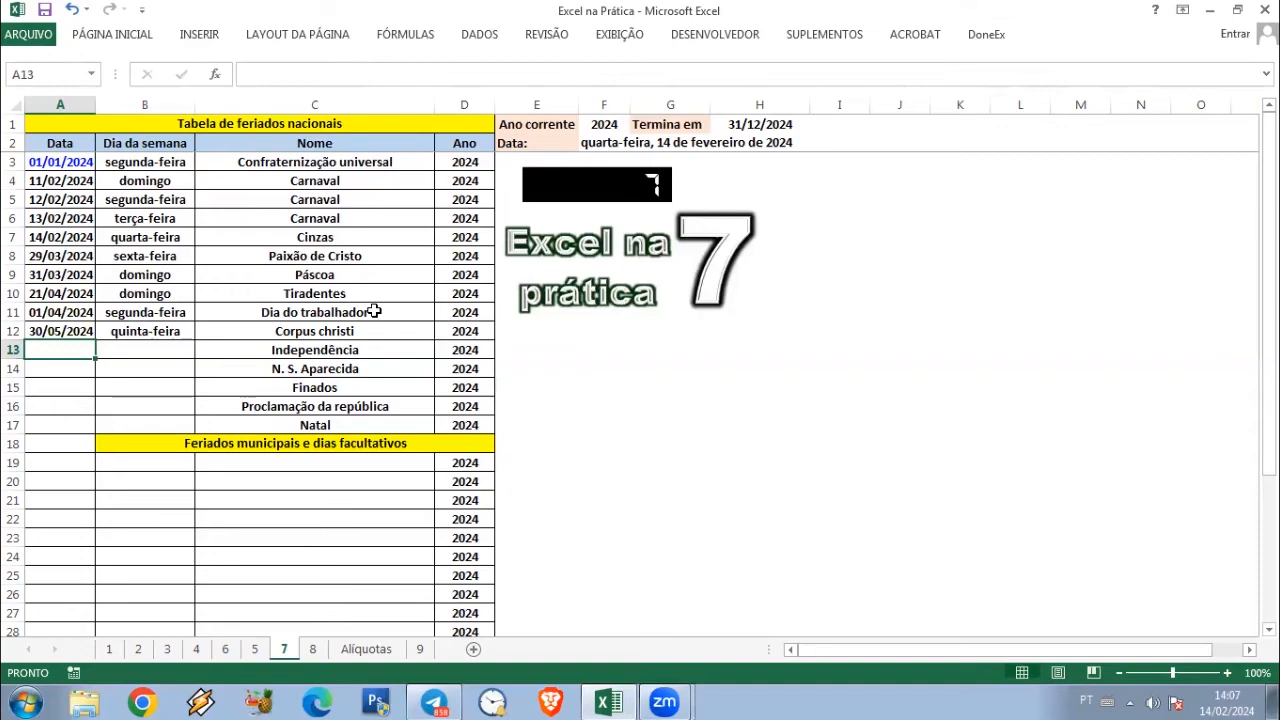
Enter =SEERRO(DATA(D13;9;7);"") in A13 as the Independência date formula
{"action": "type", "text": "=SEERRO(DATA("}
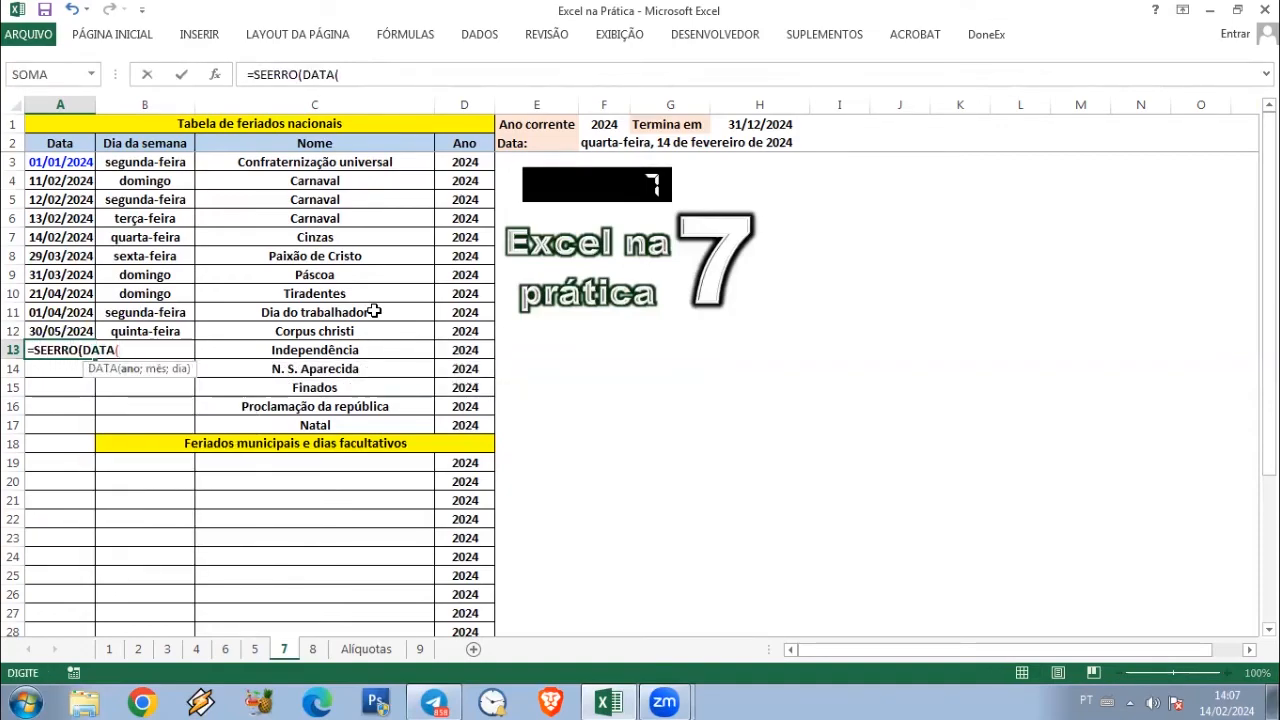
{"action": "type", "text": "D13;9"}
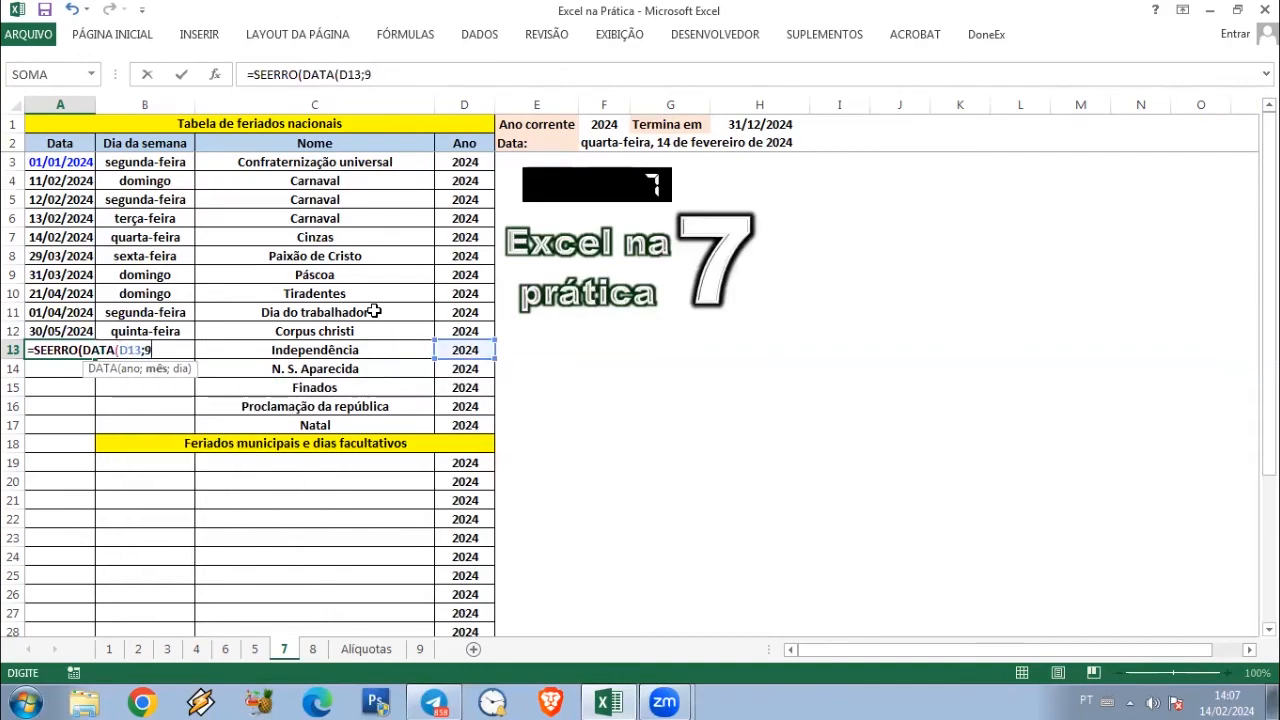
{"action": "type", "text": ";7);\"\")"}
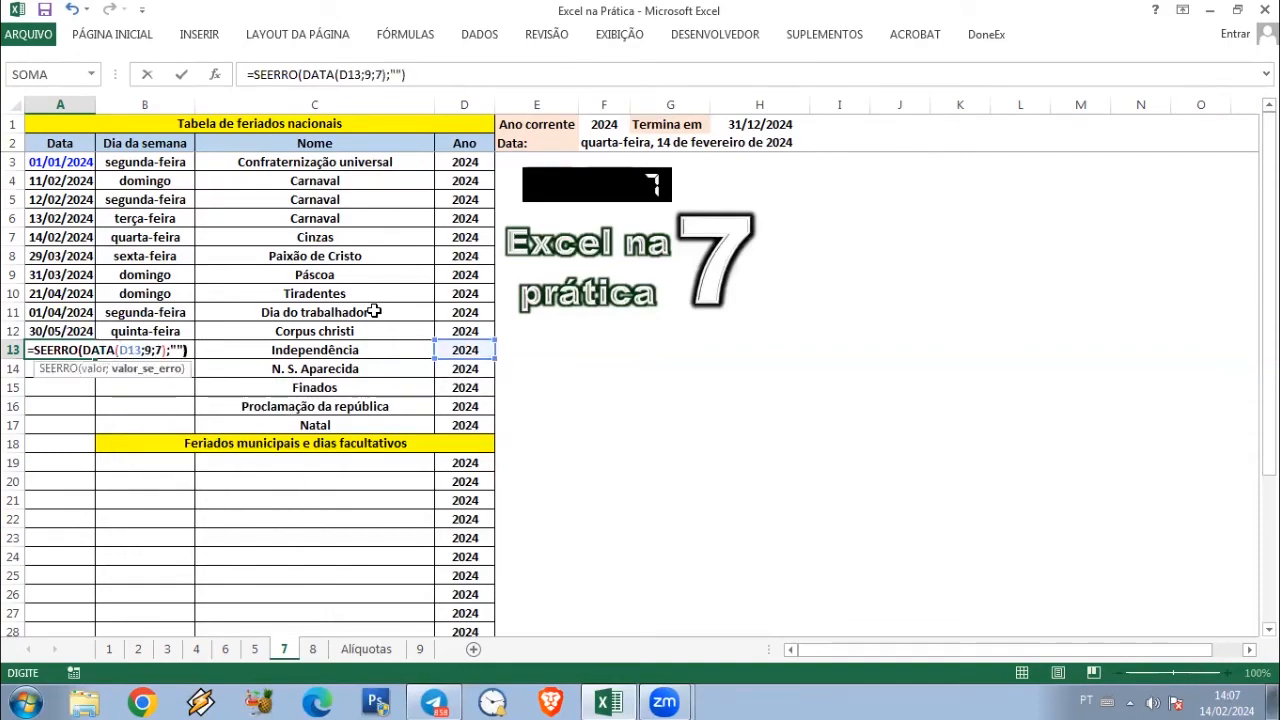
{"action": "key", "text": "Return"}
Enter =SEERRO(DATA(D14;10;12);"") in A14 as the N. S. Aparecida date formula
{"action": "type", "text": "=S"}
{"action": "key", "text": "Down"}
{"action": "key", "text": "Down"}
{"action": "key", "text": "Down"}
{"action": "key", "text": "Down"}
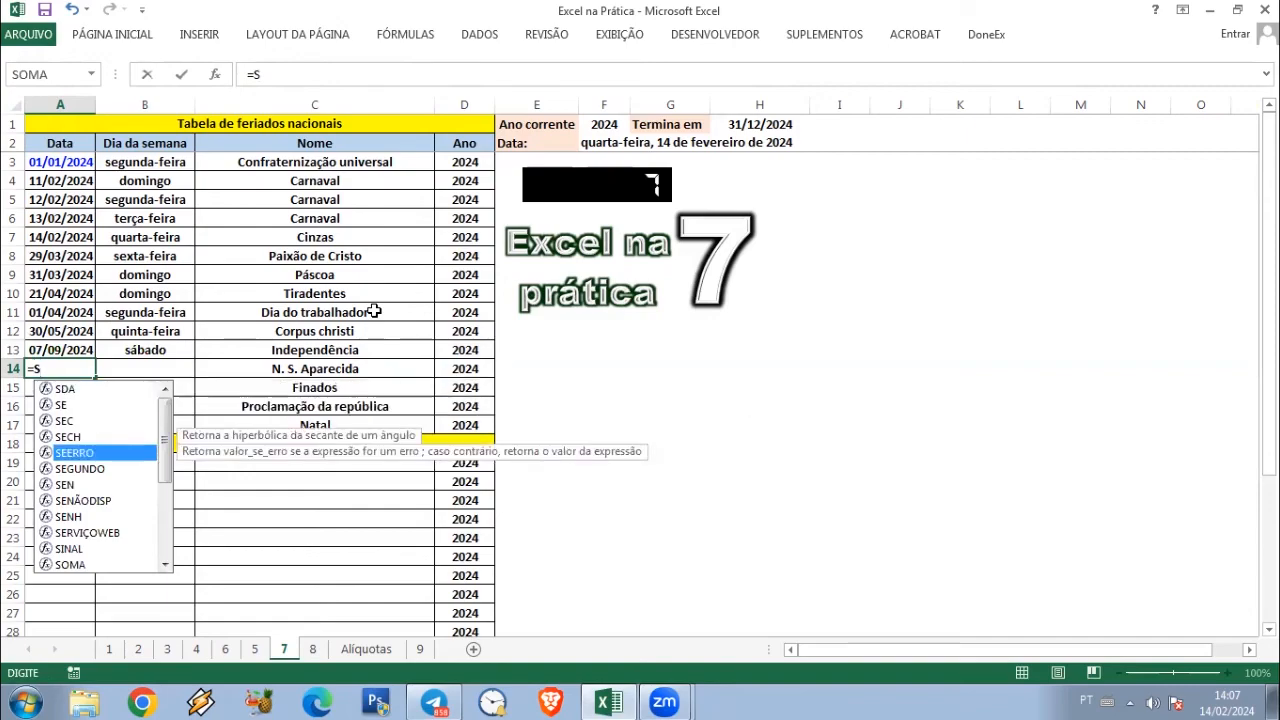
{"action": "key", "text": "Tab"}
{"action": "type", "text": "DATA(D14"}
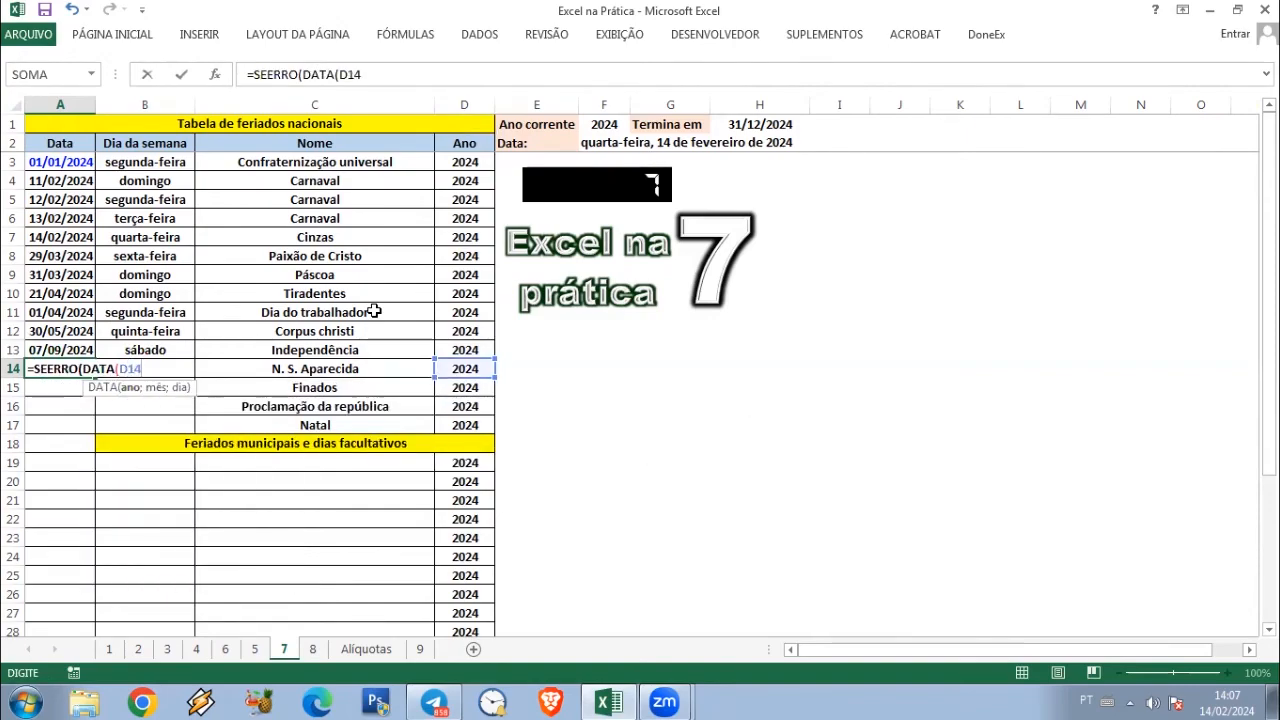
{"action": "type", "text": ";10;12);\"\")"}
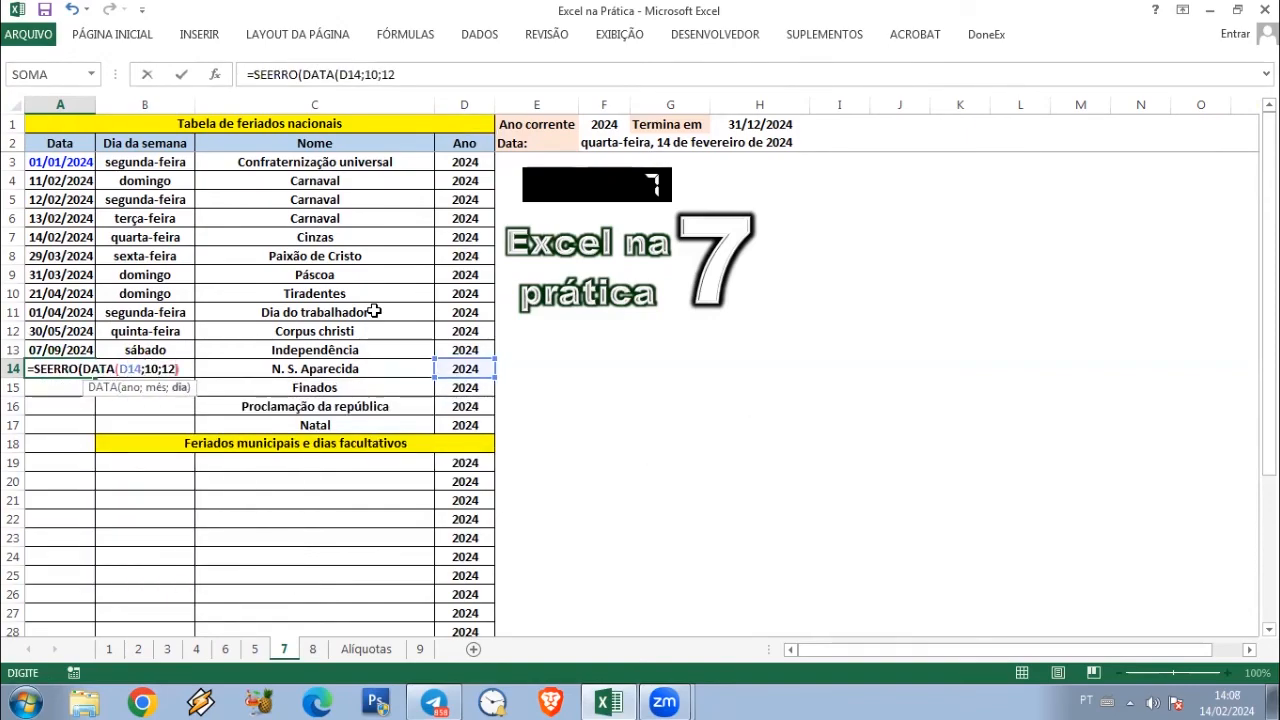
{"action": "key", "text": "Return"}
Enter =SEERRO(DATA(D15;11;2);"") in A15 as the Finados date formula
{"action": "type", "text": "=SE"}
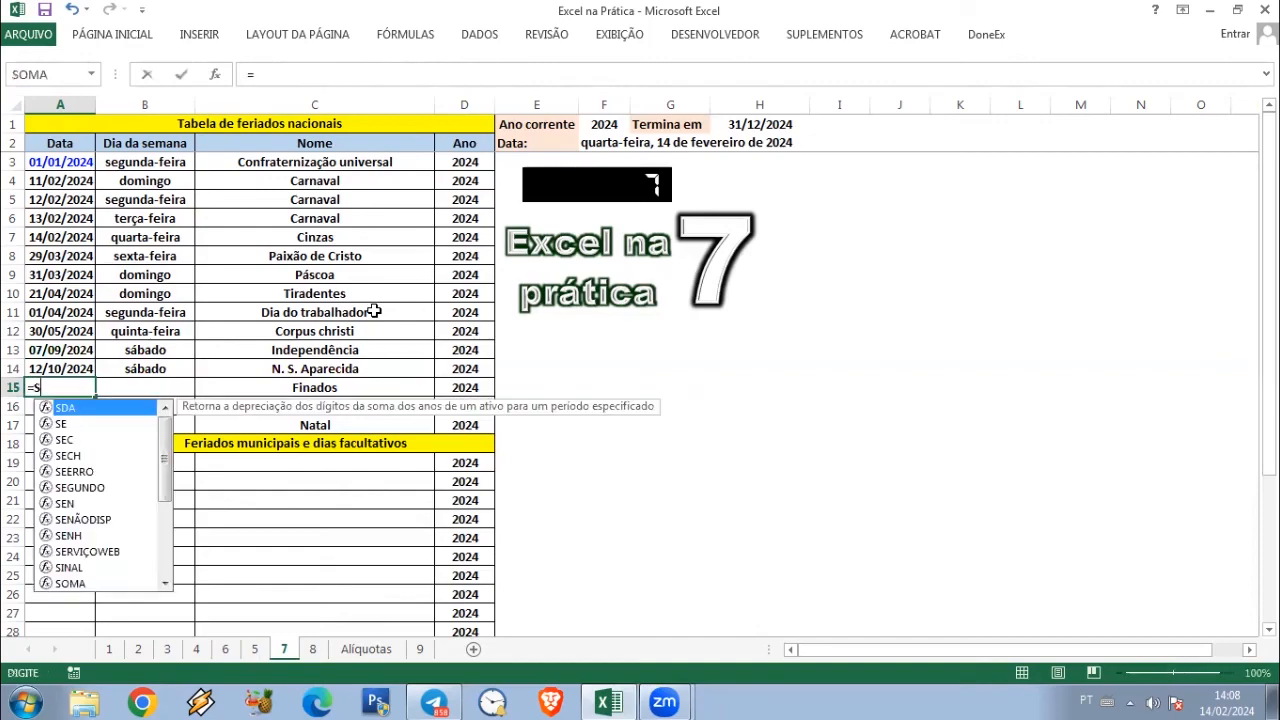
{"action": "key", "text": "Down"}
{"action": "key", "text": "Down"}
{"action": "key", "text": "Down"}
{"action": "key", "text": "Tab"}
{"action": "type", "text": "DATA("}
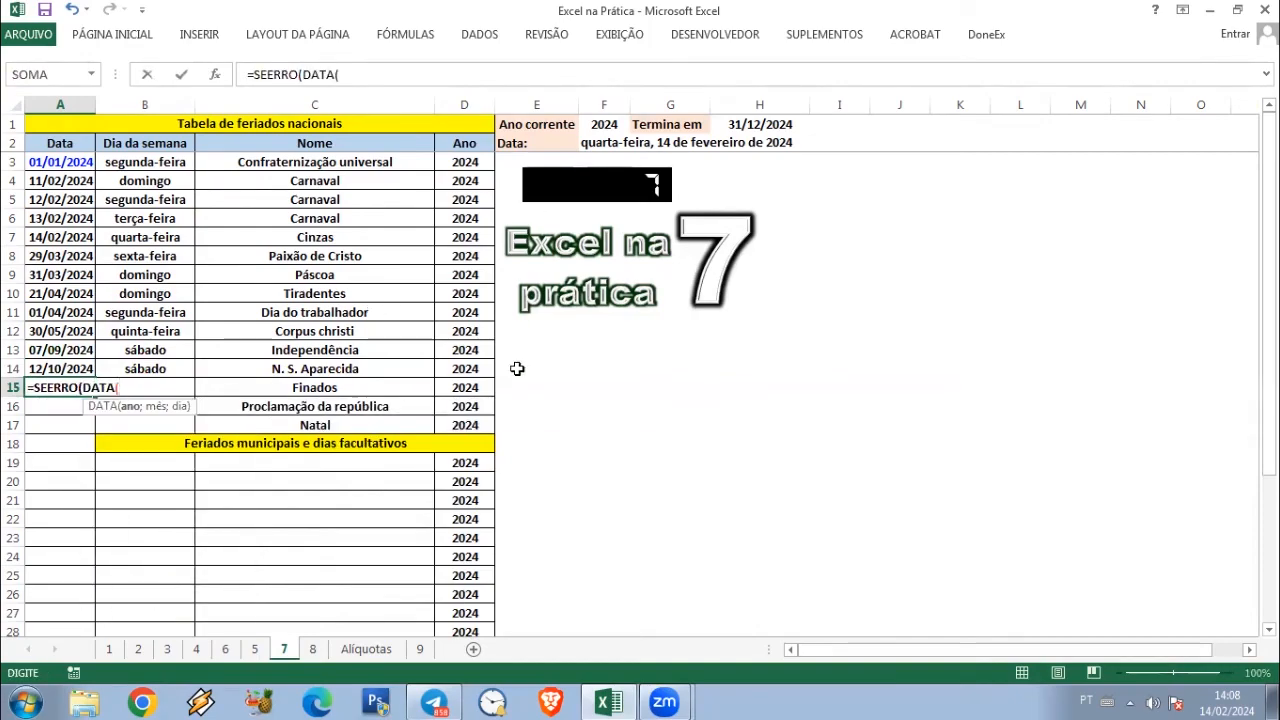
{"action": "left_click", "coordinate": [465, 388]}
{"action": "type", "text": ";11;1"}
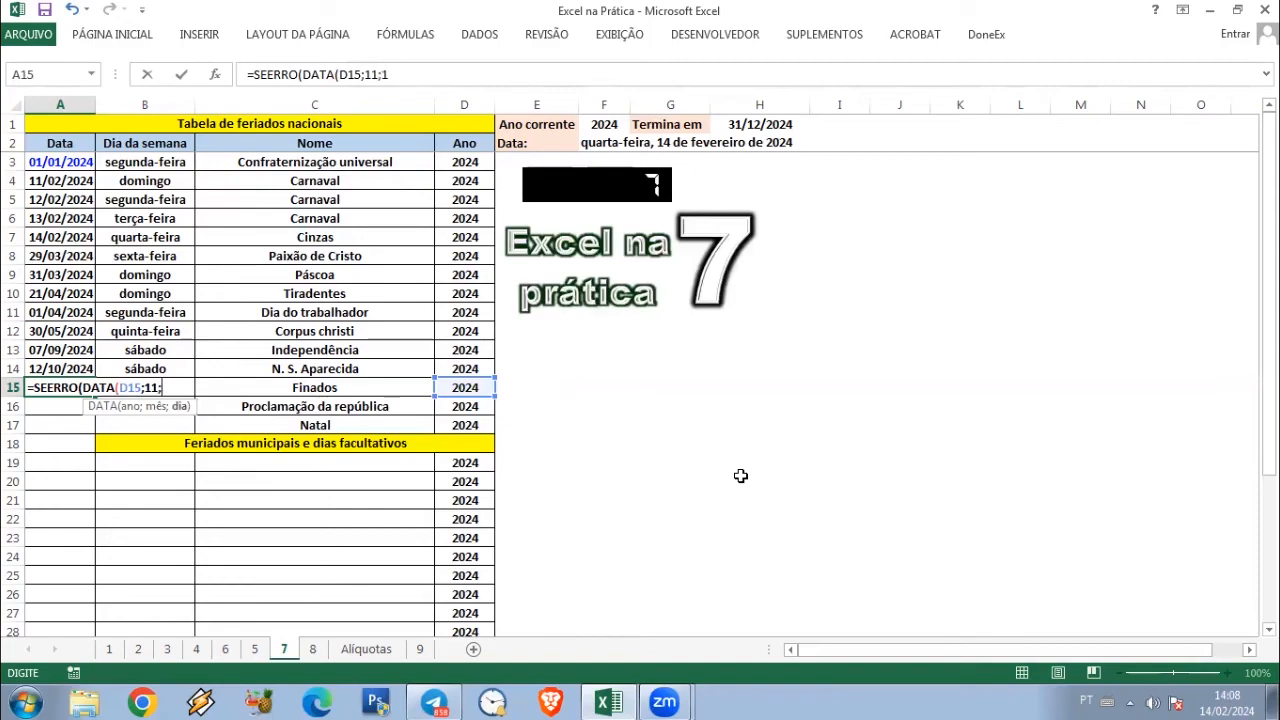
{"action": "key", "text": "BackSpace"}
{"action": "type", "text": "2);\"\")"}
{"action": "key", "text": "Tab"}
{"action": "key", "text": "Return"}
Enter =SEERRO(DATA(D16;11;15);"") in A16 as the Proclamação da república date formula
{"action": "type", "text": "=S"}
{"action": "key", "text": "Down"}
{"action": "key", "text": "Down"}
{"action": "key", "text": "Down"}
{"action": "key", "text": "Down"}
{"action": "key", "text": "Tab"}
{"action": "type", "text": "D"}
{"action": "key", "text": "Tab"}
{"action": "type", "text": "D16;"}
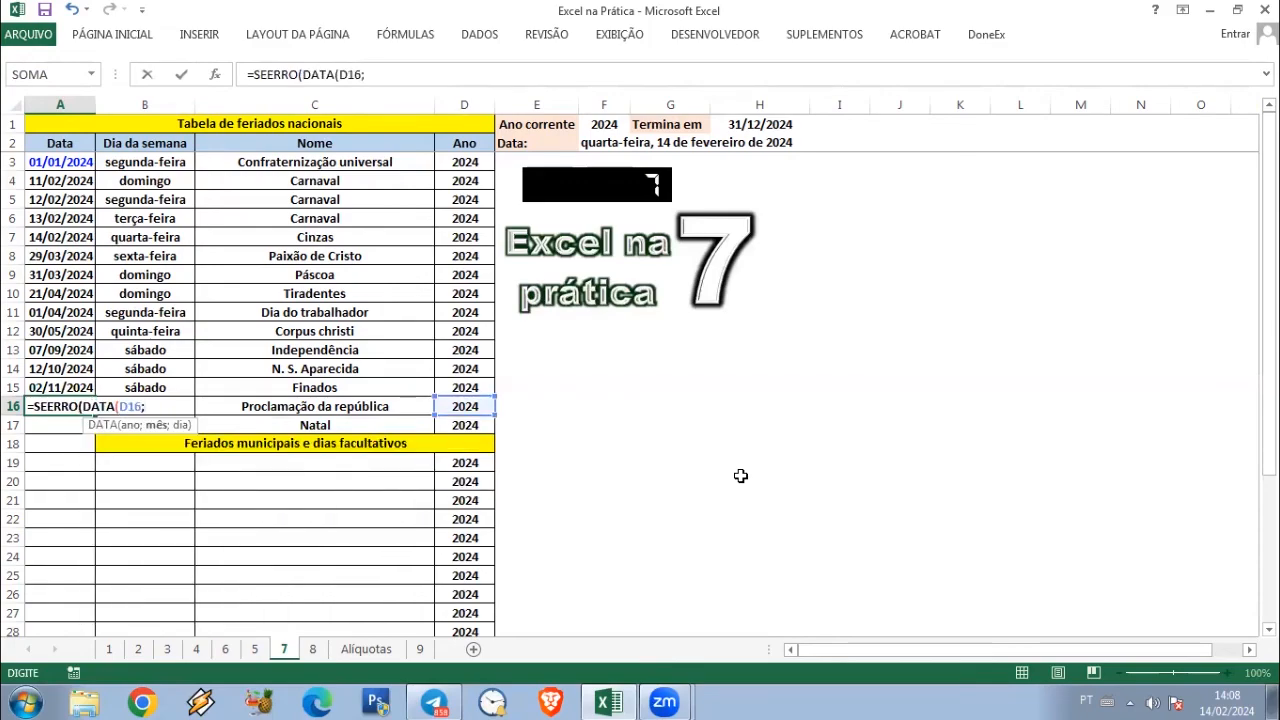
{"action": "type", "text": "11;15);\"\")"}
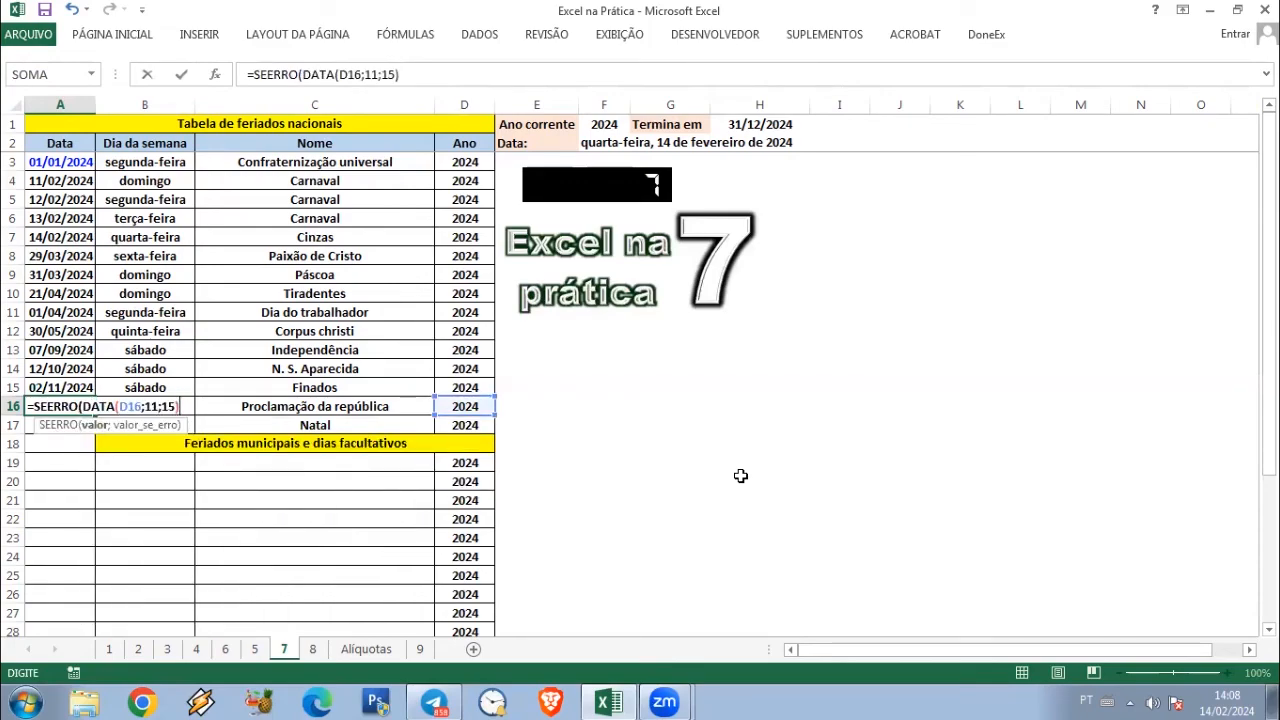
{"action": "key", "text": "Return"}
Enter =SEERRO(DATA(D17;12;25);"") in A17 as the Natal date formula
{"action": "type", "text": "=S"}
{"action": "key", "text": "Down"}
{"action": "key", "text": "Tab"}
{"action": "type", "text": "D"}
{"action": "key", "text": "Tab"}
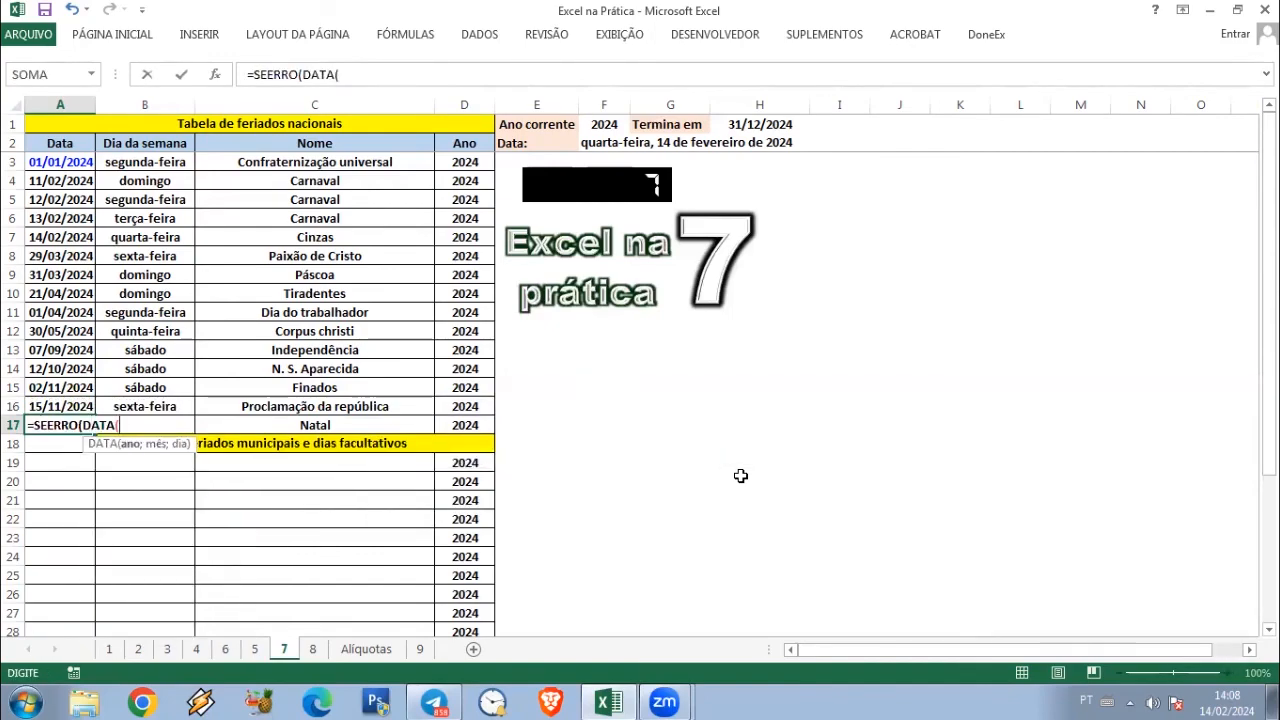
{"action": "type", "text": "D17;12;25"}
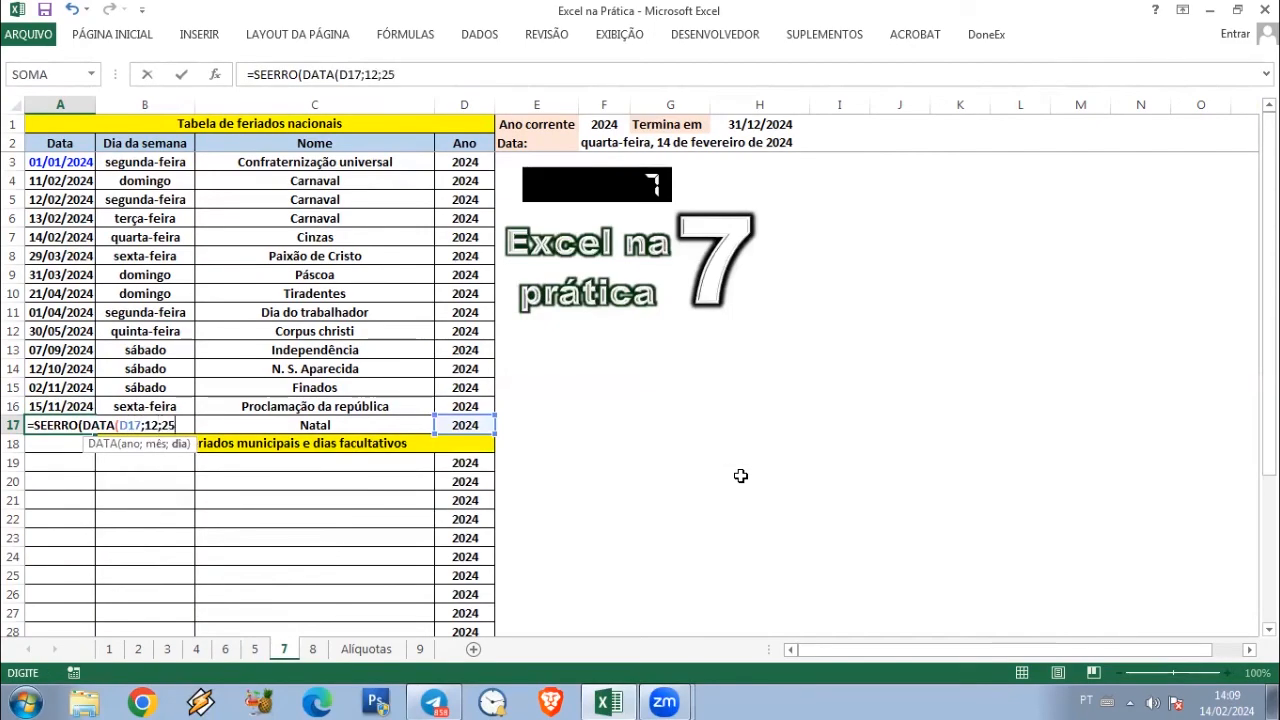
{"action": "type", "text": ");\"\")"}
{"action": "key", "text": "Return"}
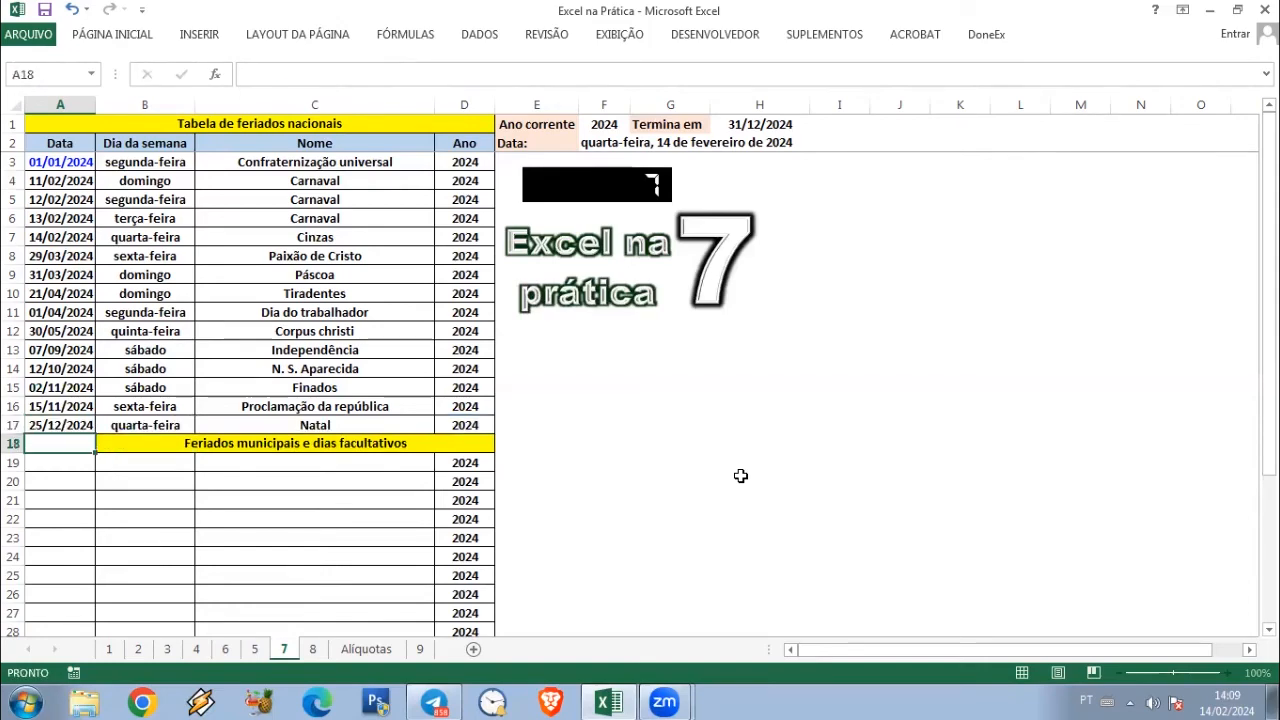
Enter 5/8 as a plain date in A19, the first row under Feriados municipais e dias facultativos
{"action": "left_click", "coordinate": [70, 465]}
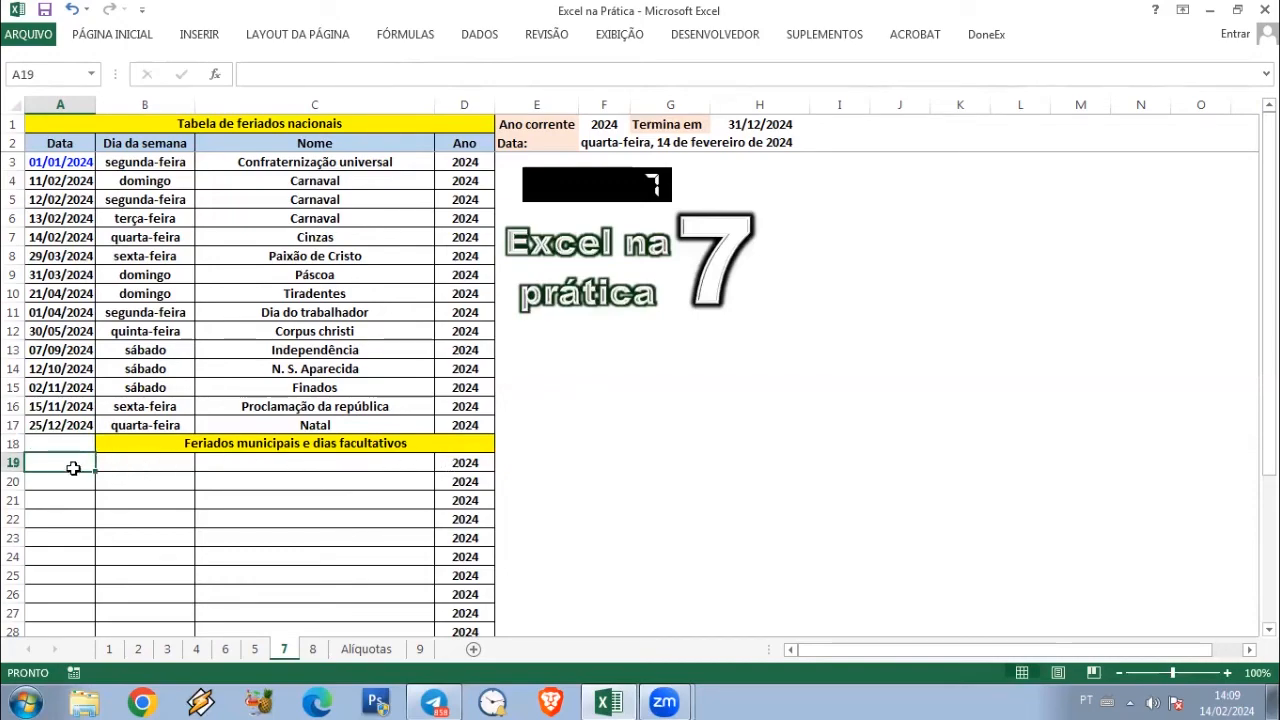
{"action": "scroll", "coordinate": [226, 468], "scroll_direction": "down", "scroll_amount": 1}
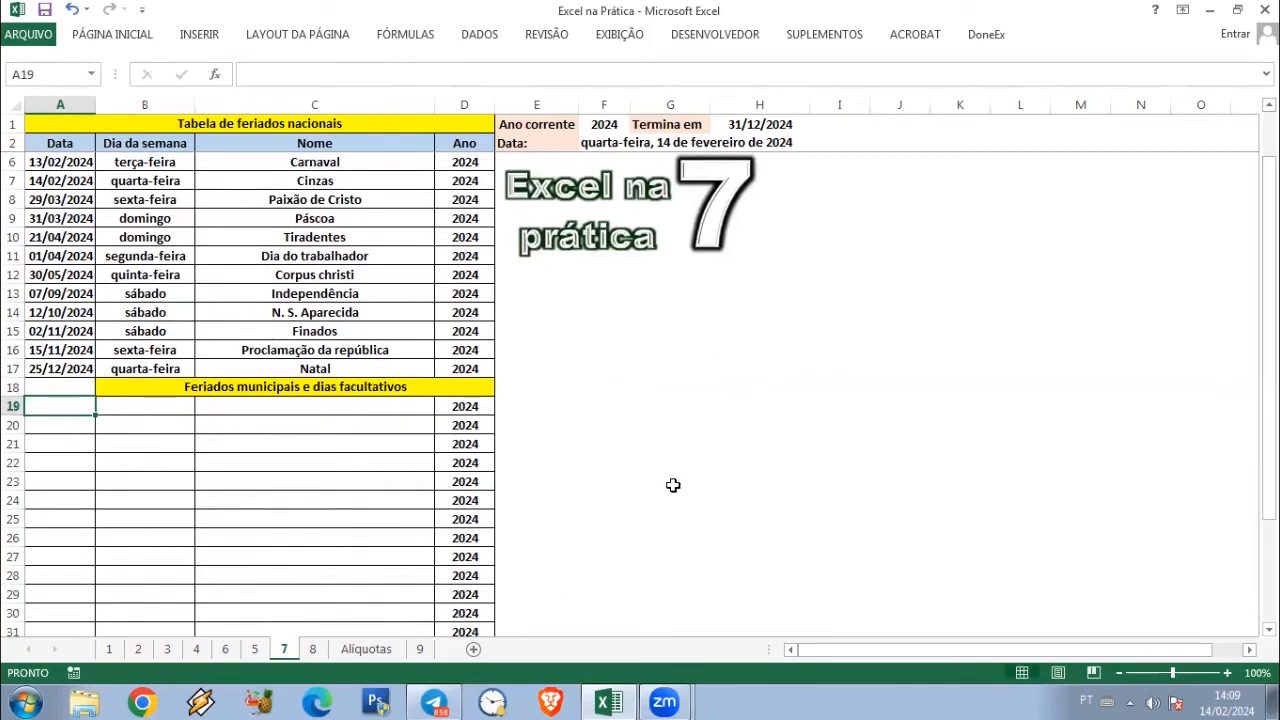
{"action": "type", "text": "5/8"}
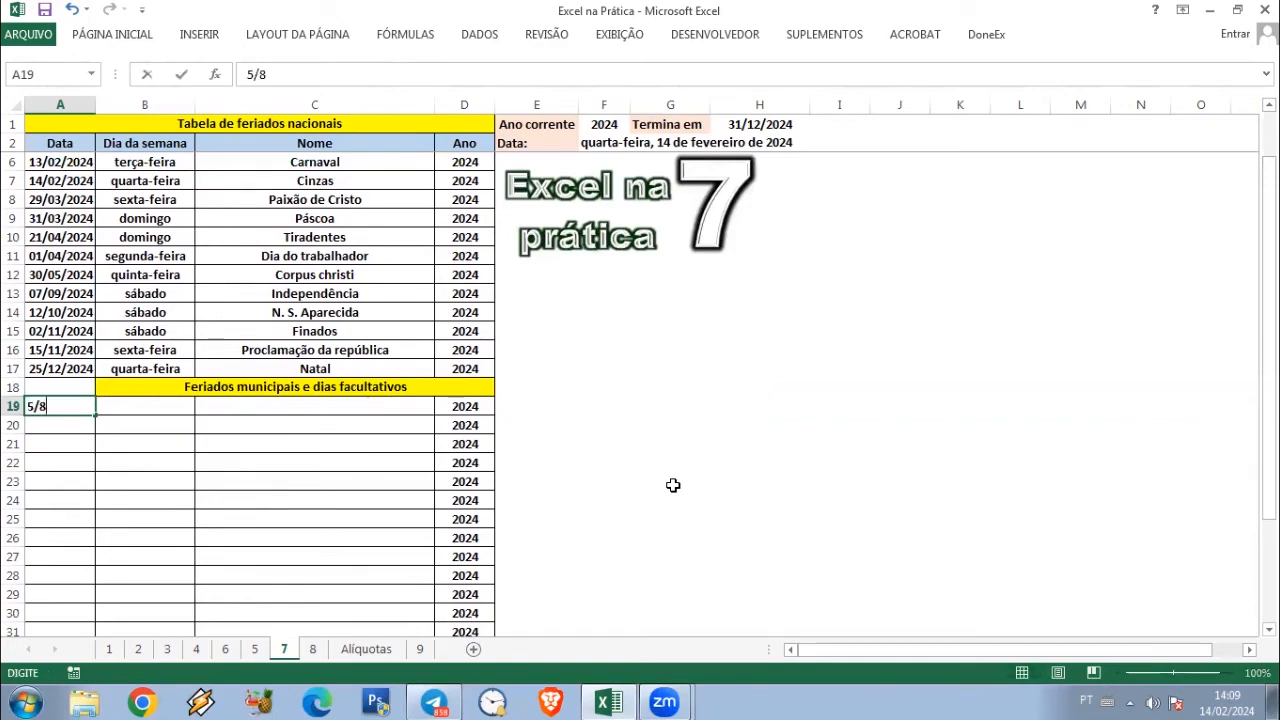
{"action": "key", "text": "Tab"}
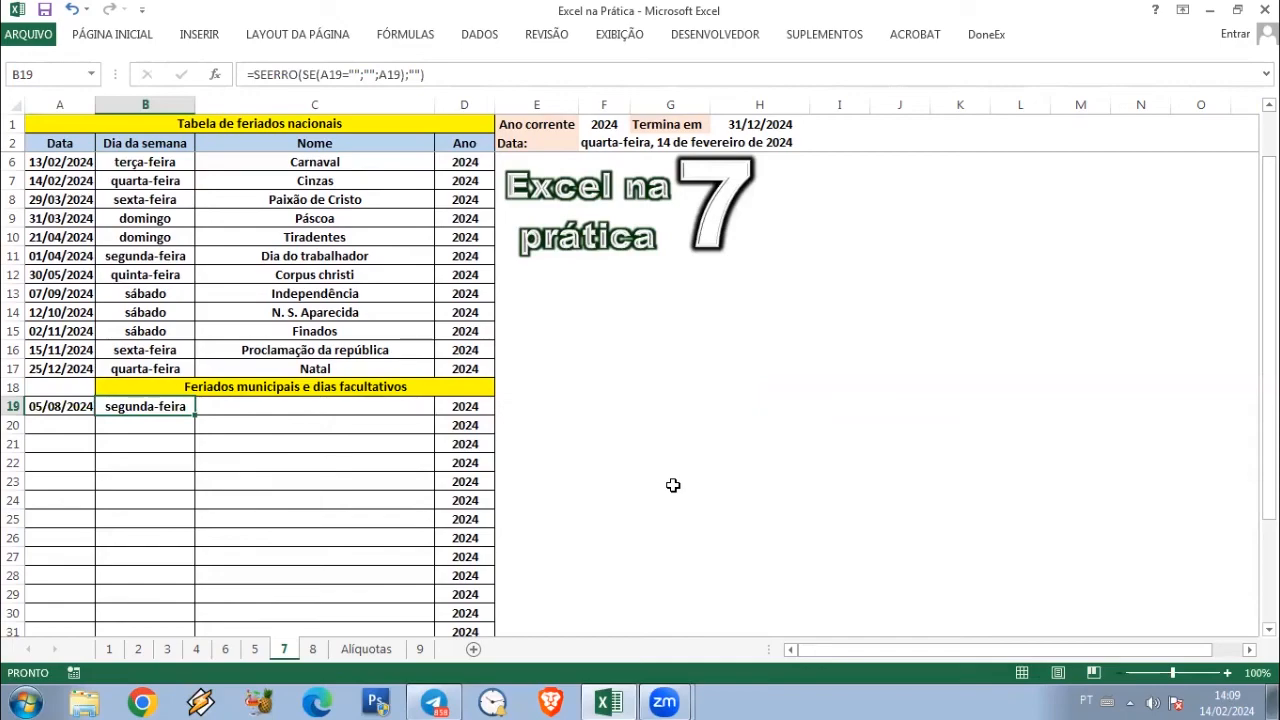
Enter "Aniversário da cidade" in C19 as the name of the first municipal holiday
{"action": "key", "text": "Tab"}
{"action": "type", "text": "Anive"}
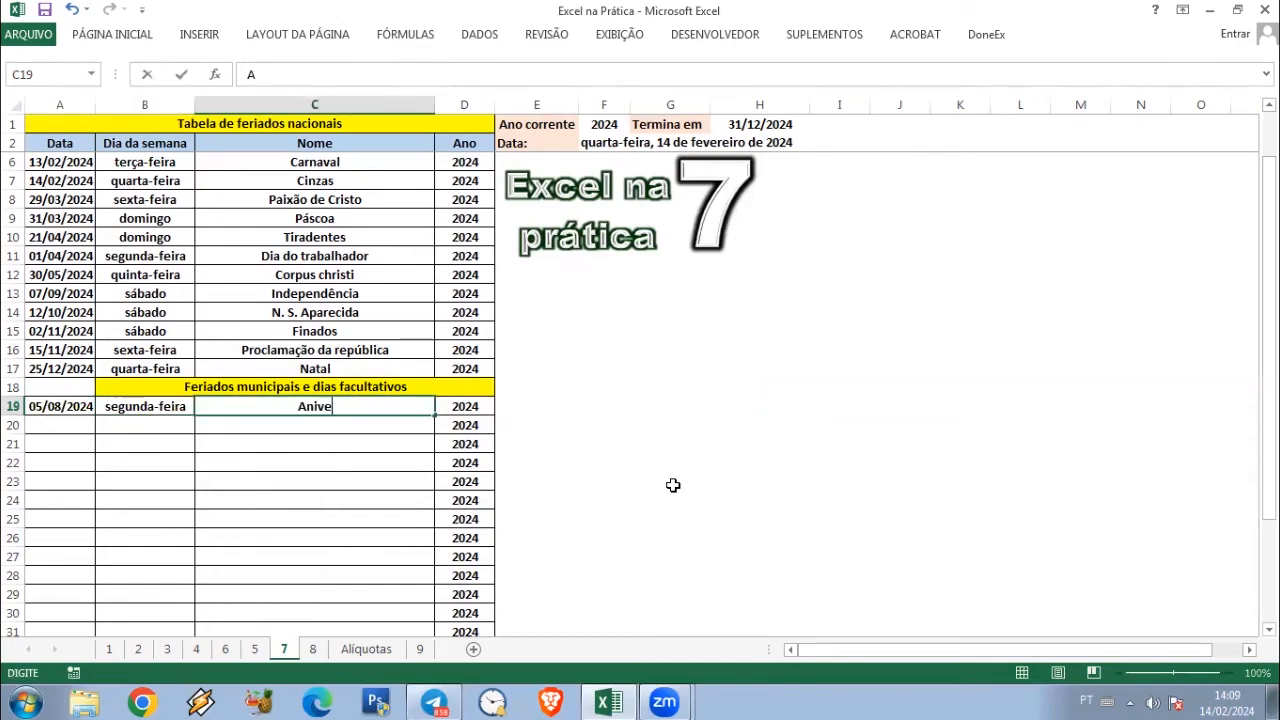
{"action": "type", "text": "rsário da"}
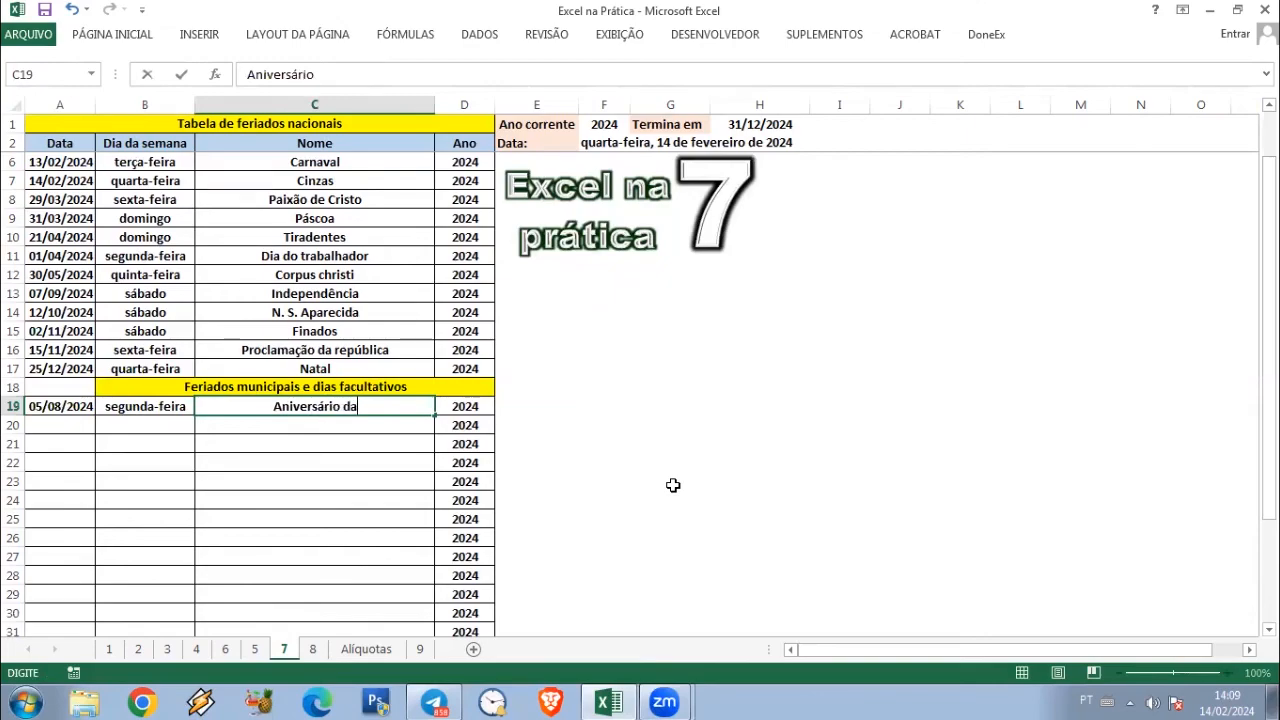
{"action": "type", "text": " cidade"}
{"action": "key", "text": "Return"}
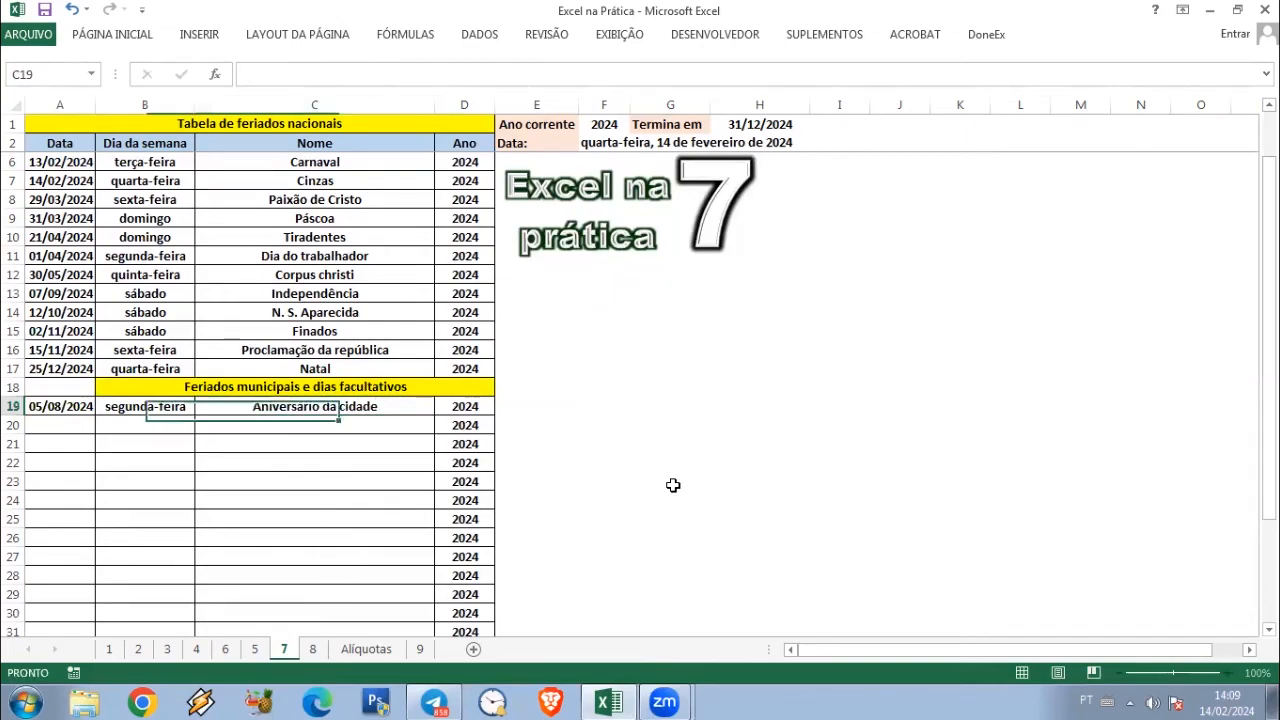
{"action": "key", "text": "Up"}
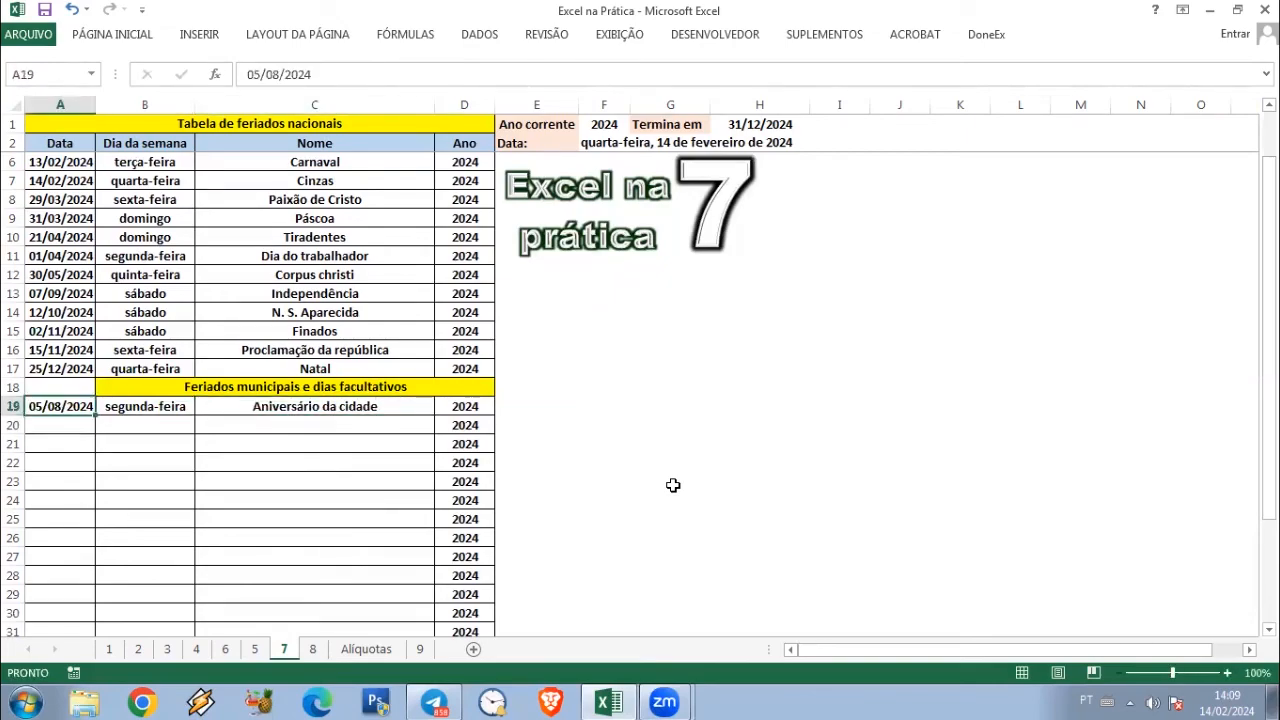
Enter =SEERRO(DATA(D19;8;5);"") in A19 as the Aniversário da cidade date formula
{"action": "left_click", "coordinate": [70, 369]}
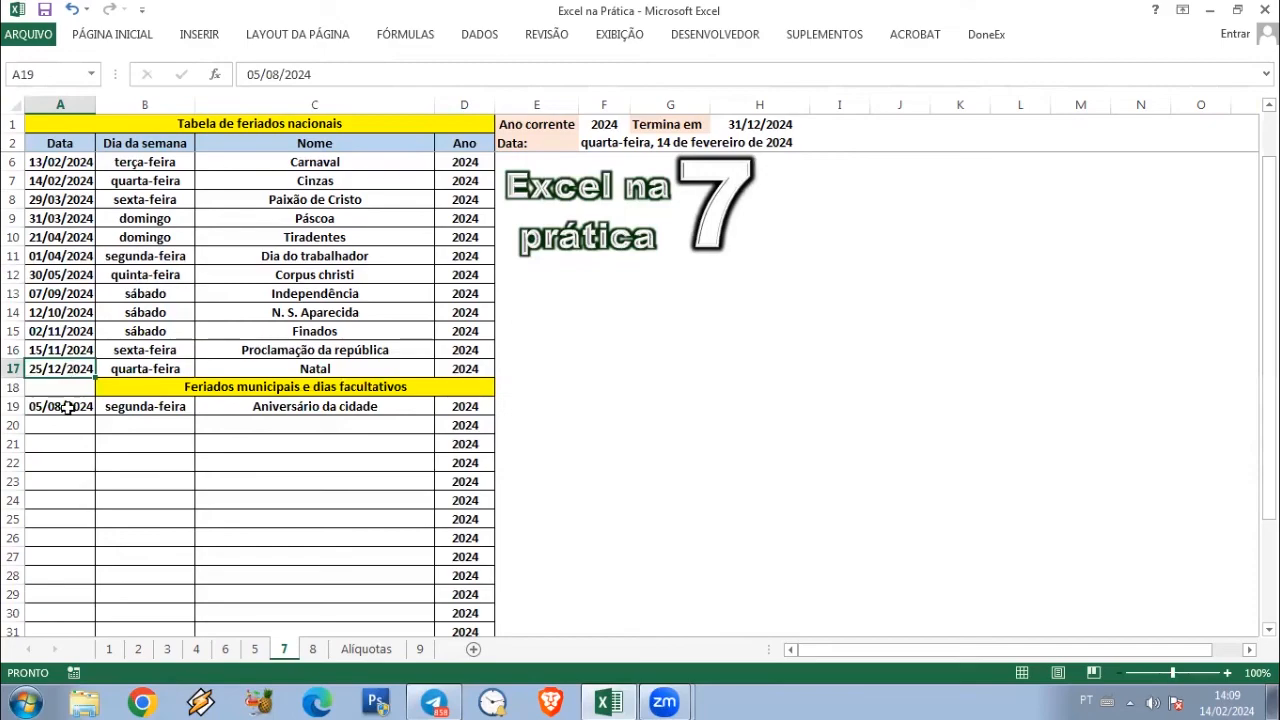
{"action": "left_click", "coordinate": [67, 411]}
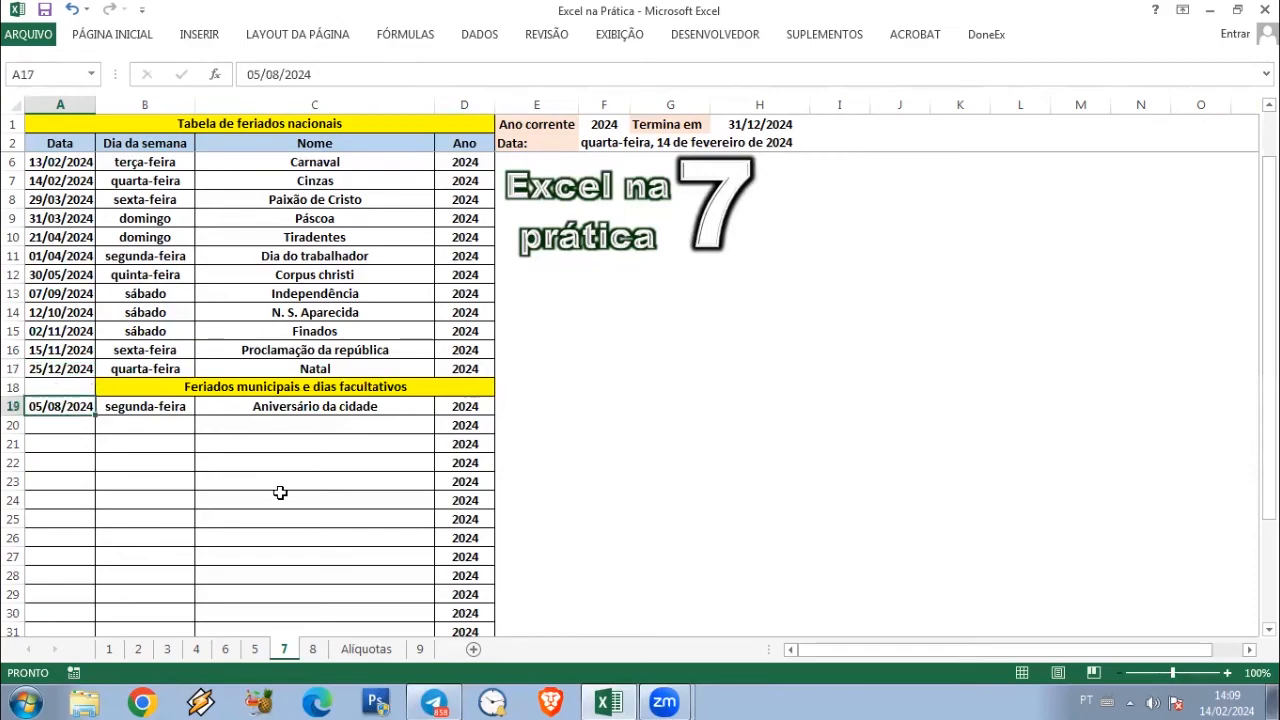
{"action": "type", "text": "="}
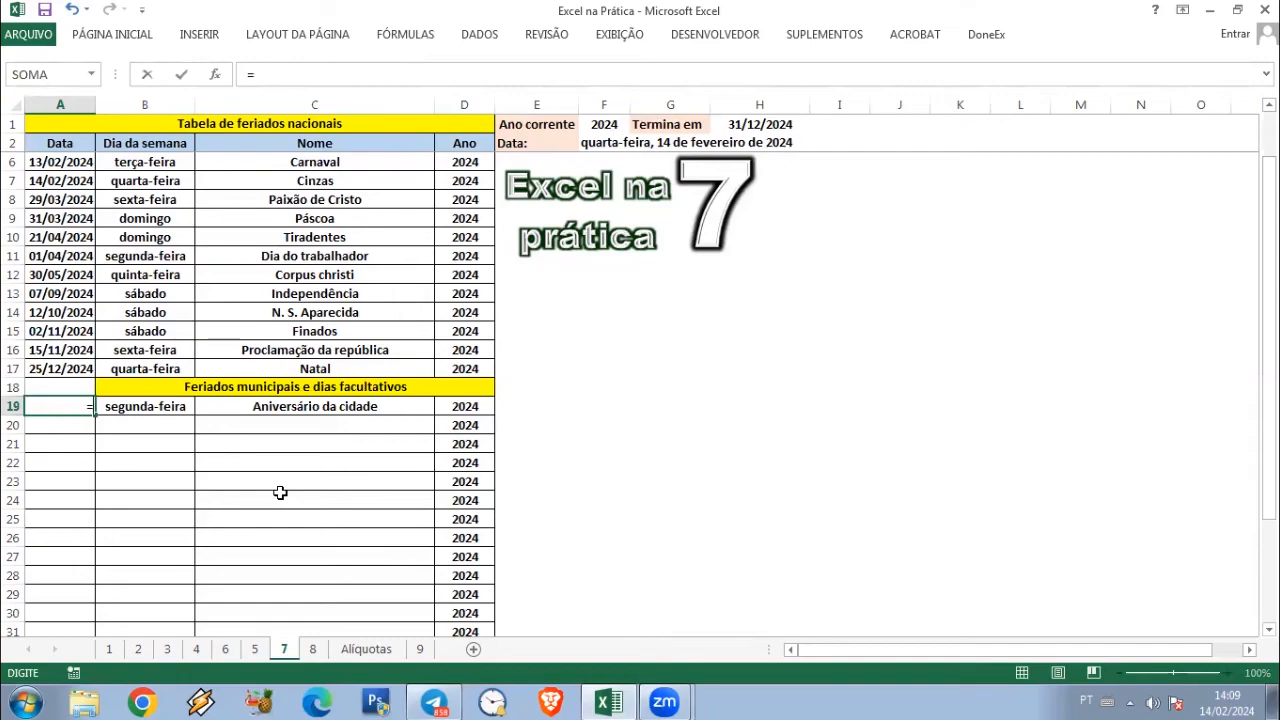
{"action": "type", "text": "SEER"}
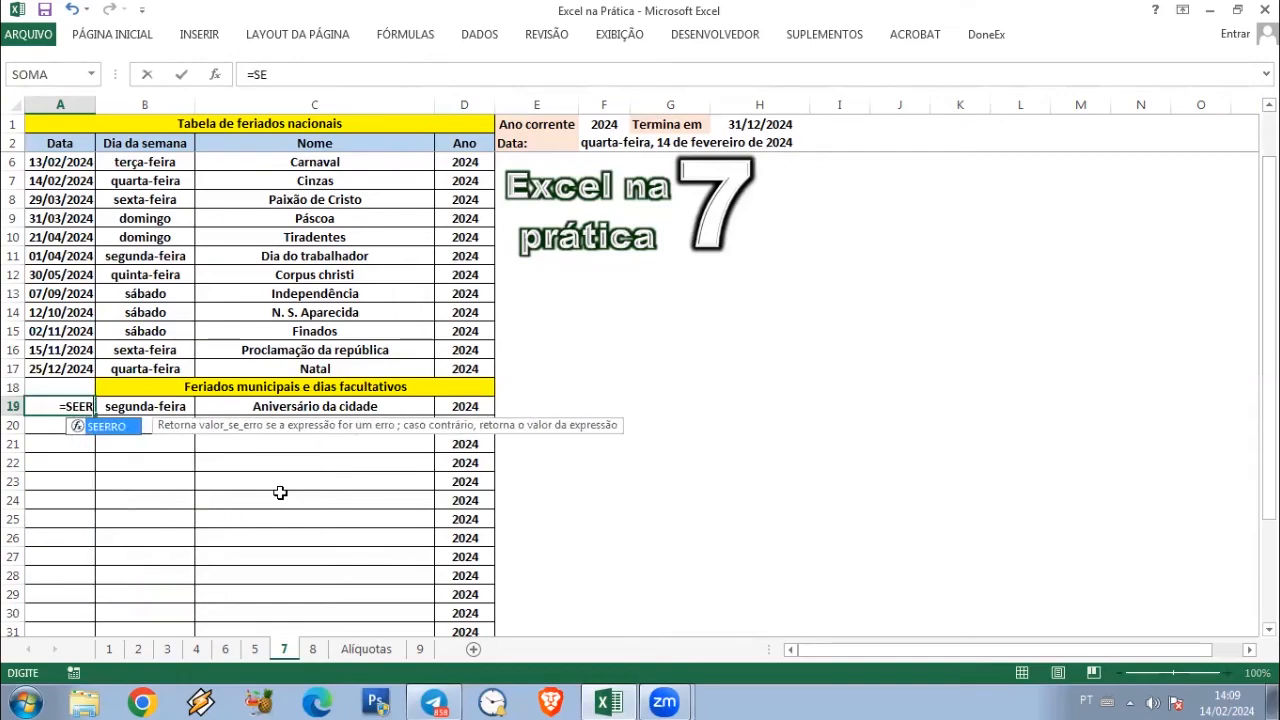
{"action": "type", "text": "RO"}
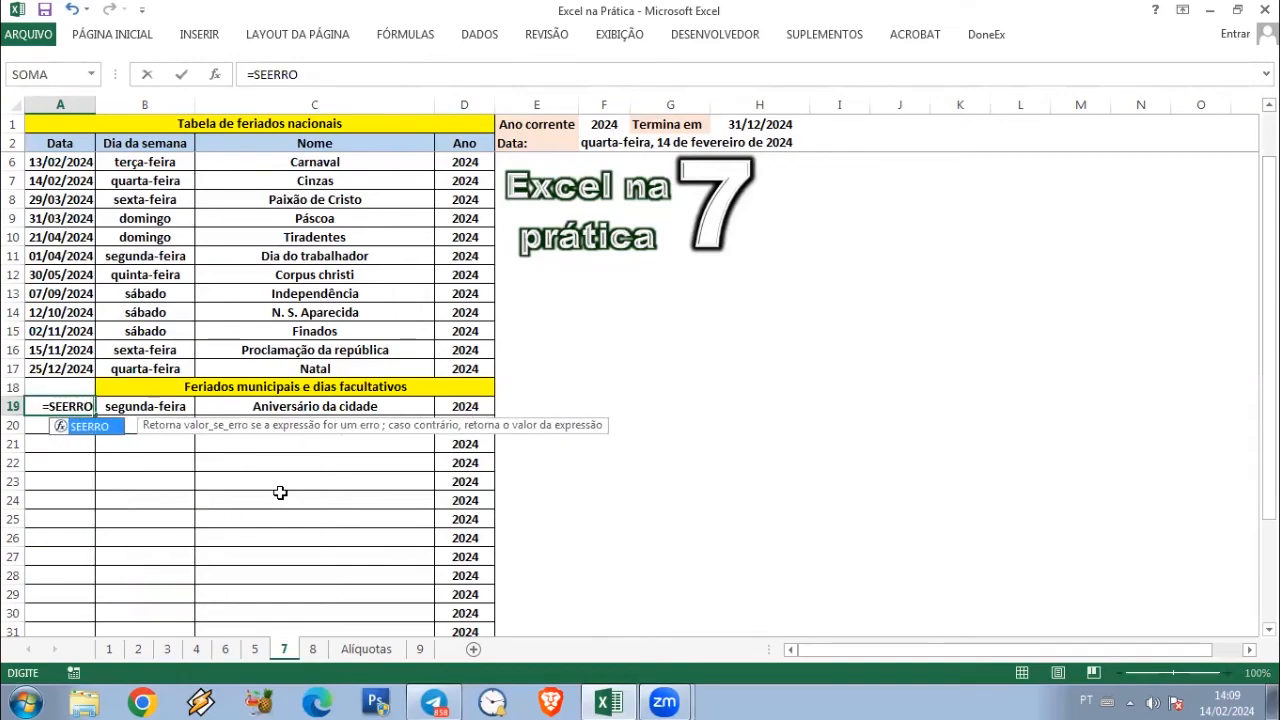
{"action": "type", "text": "(DATA("}
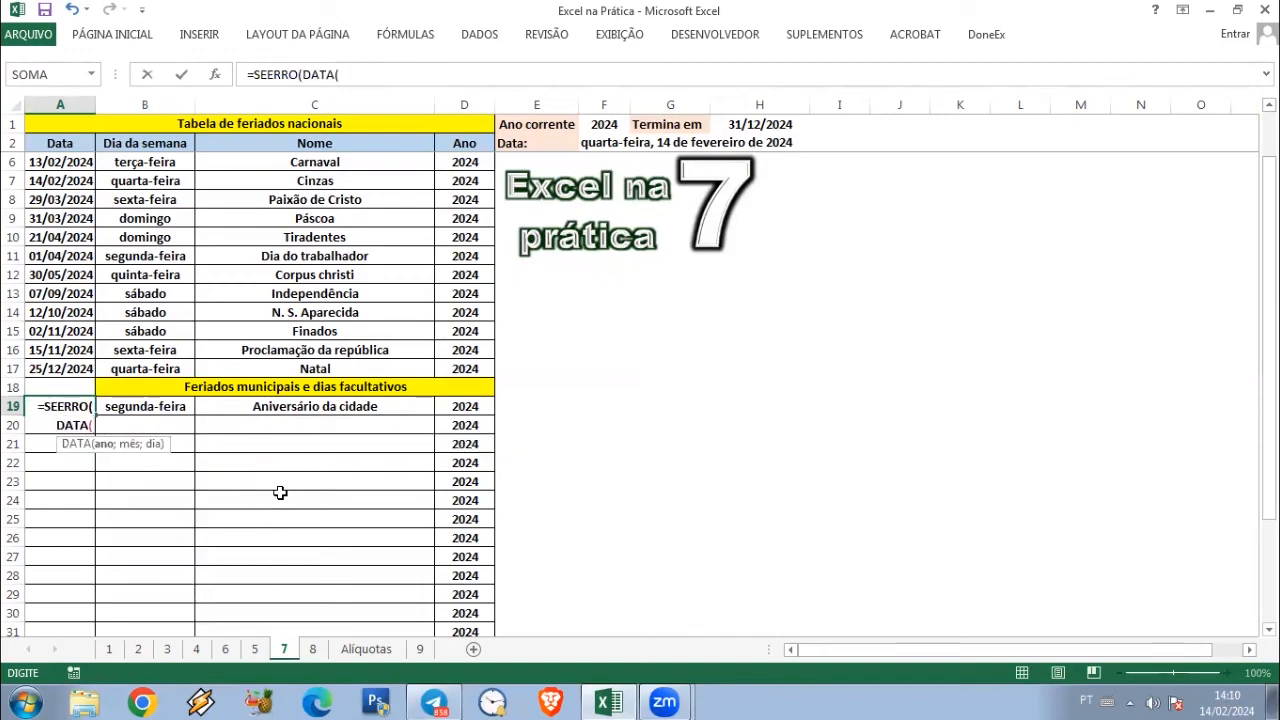
{"action": "left_click", "coordinate": [472, 407]}
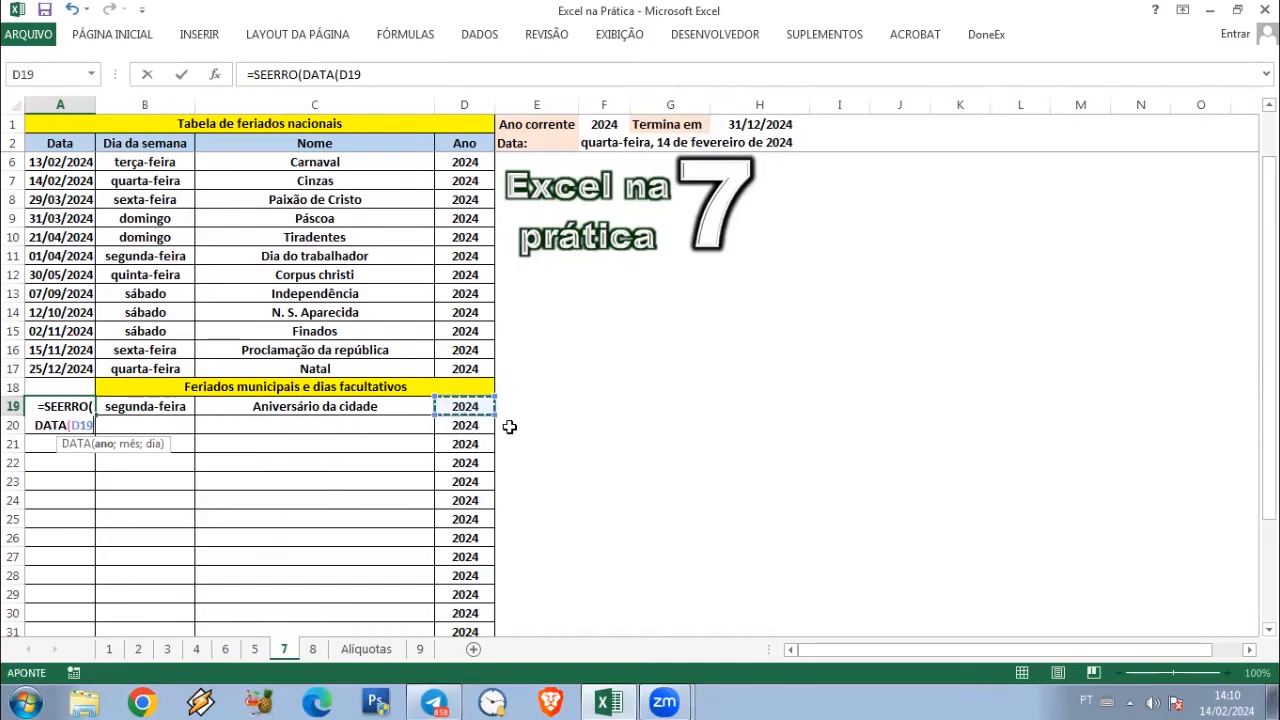
{"action": "type", "text": ";"}
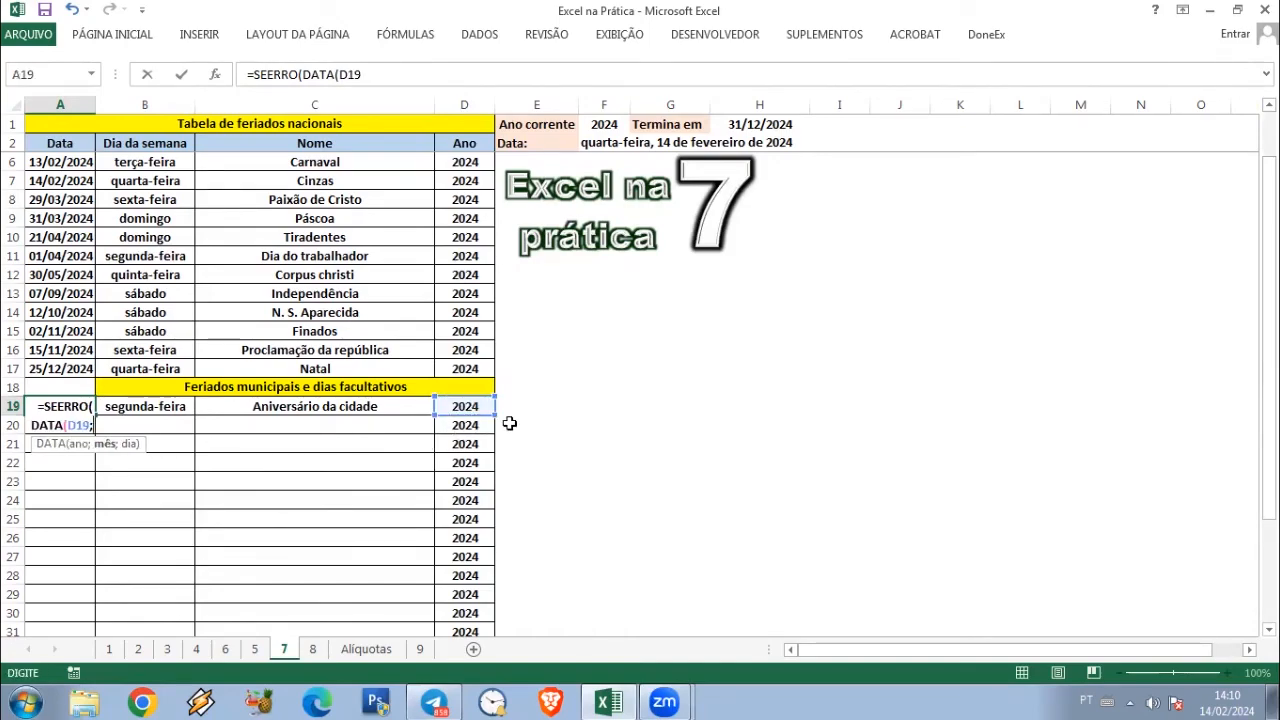
{"action": "type", "text": "8;5)"}
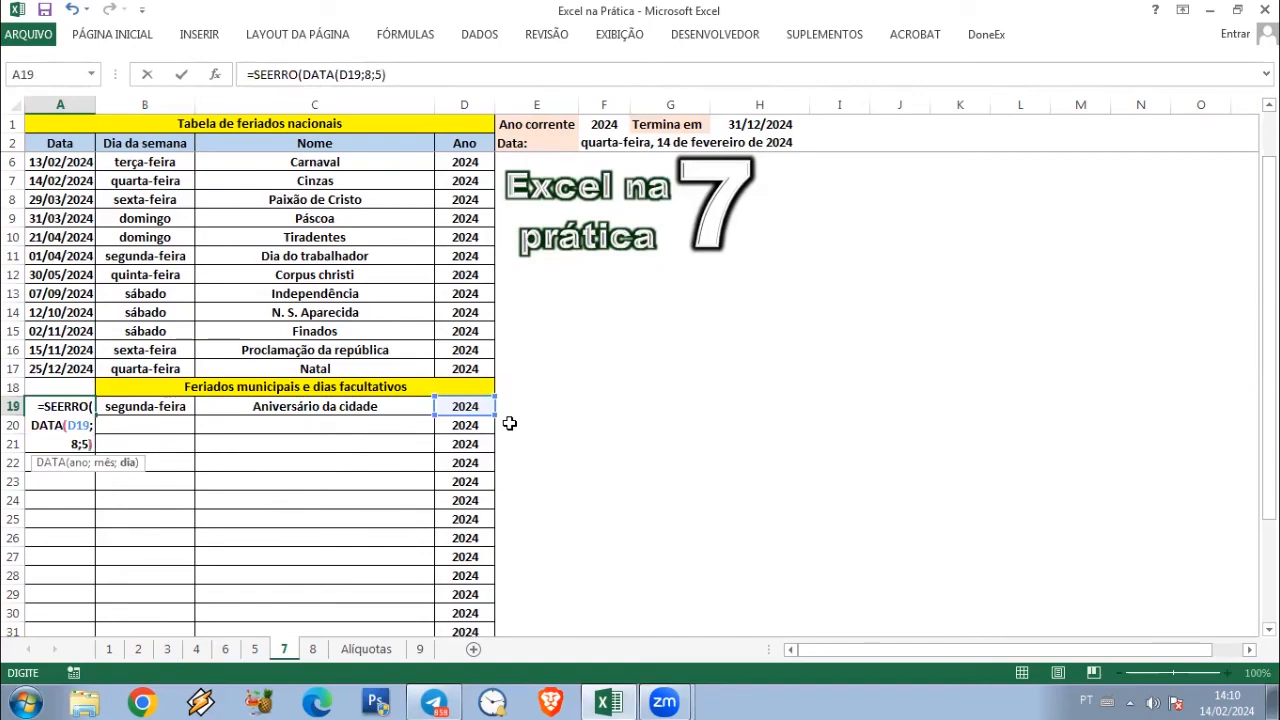
{"action": "type", "text": ";"}
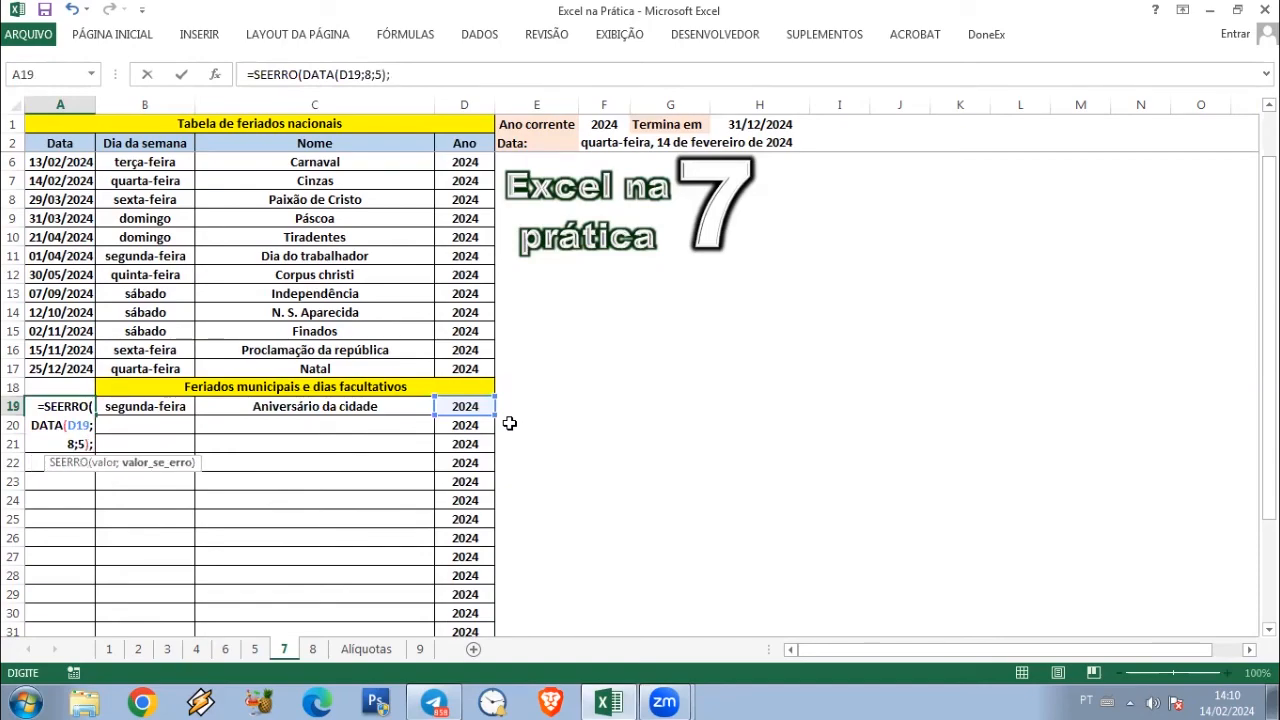
{"action": "type", "text": "\"\")"}
{"action": "key", "text": "Return"}
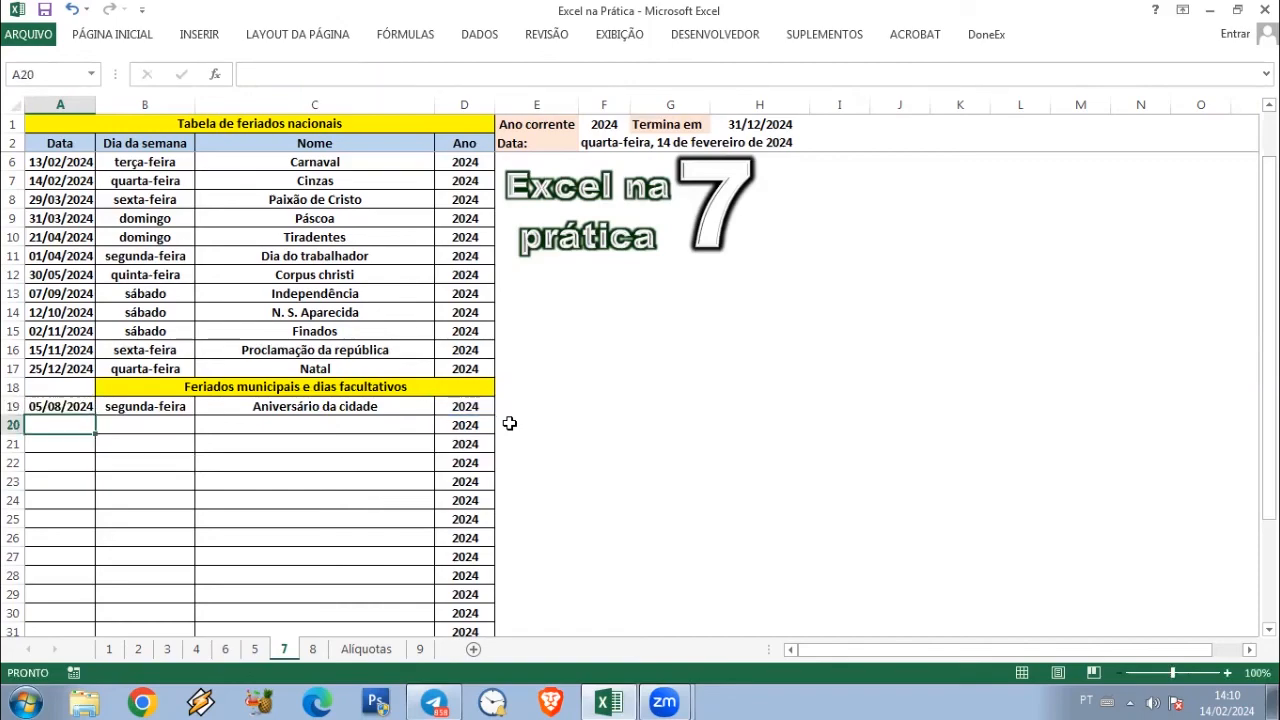
{"action": "key", "text": "Up"}
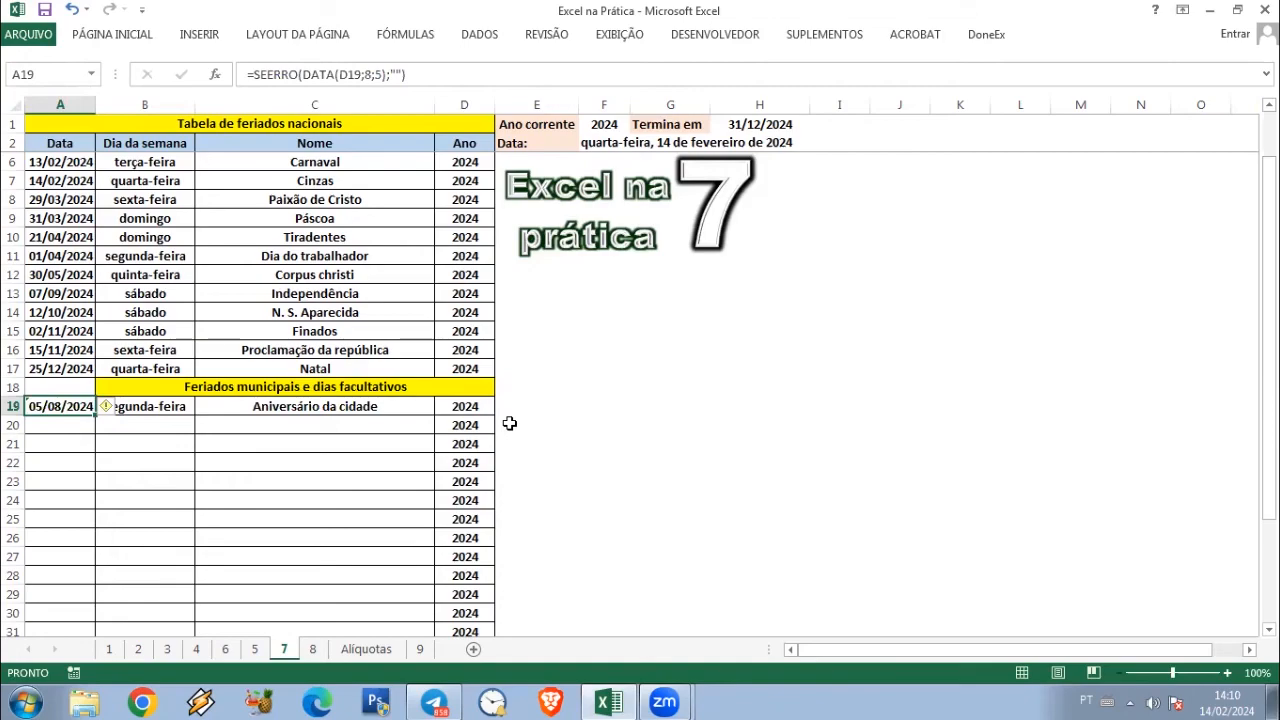
{"action": "key", "text": "Down"}
{"action": "key", "text": "Up"}
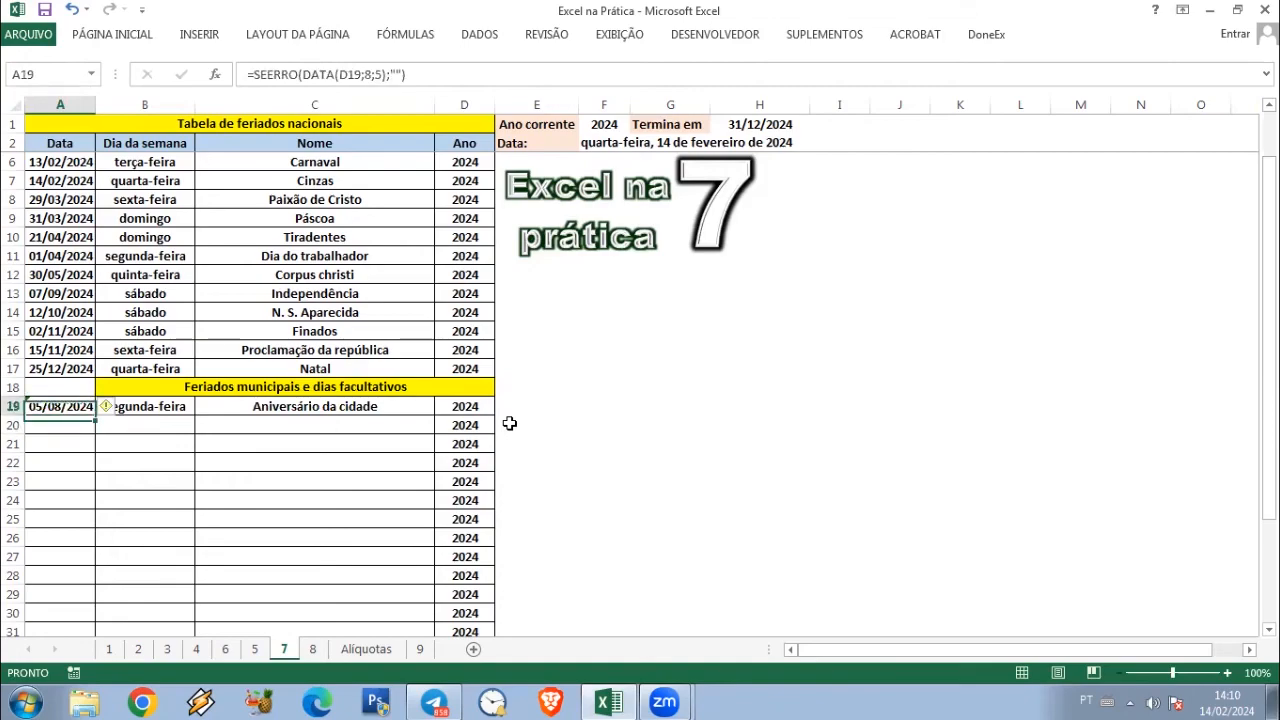